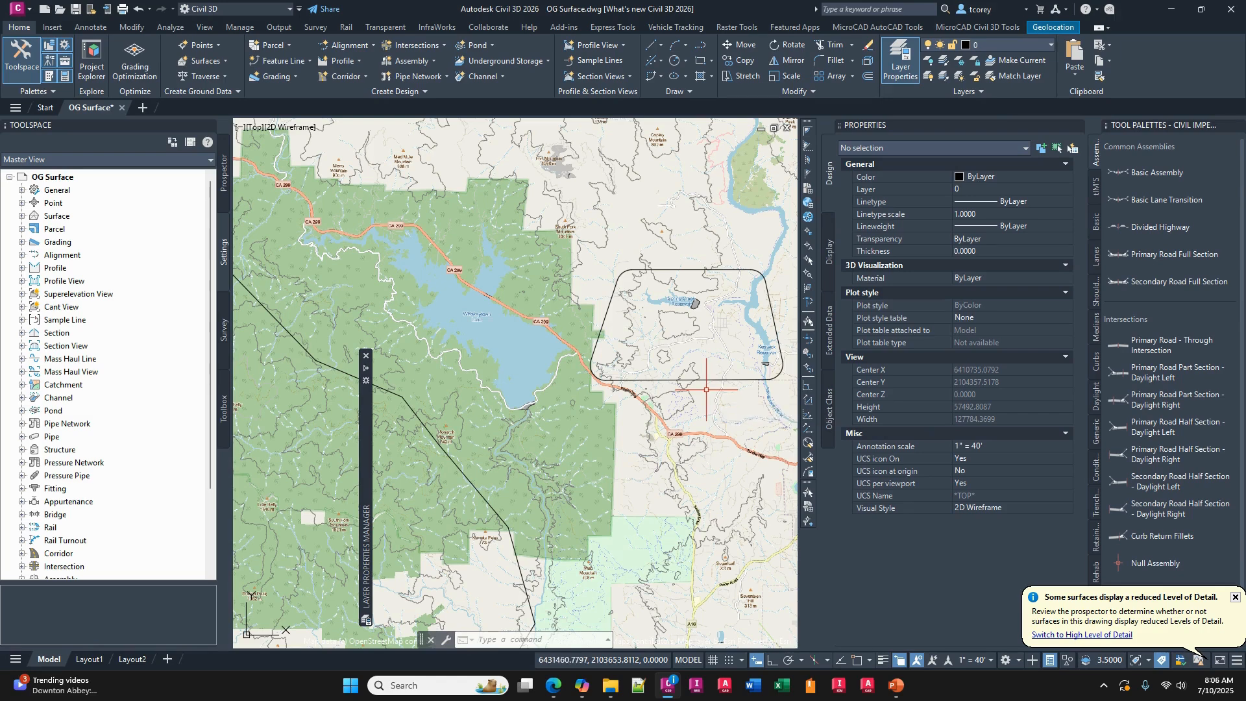
Review the OG Surface's general statistics in its surface properties, including the number of points, and leave the properties unchanged.
scroll(660, 237, "down", 2)
scroll(616, 260, "down", 2)
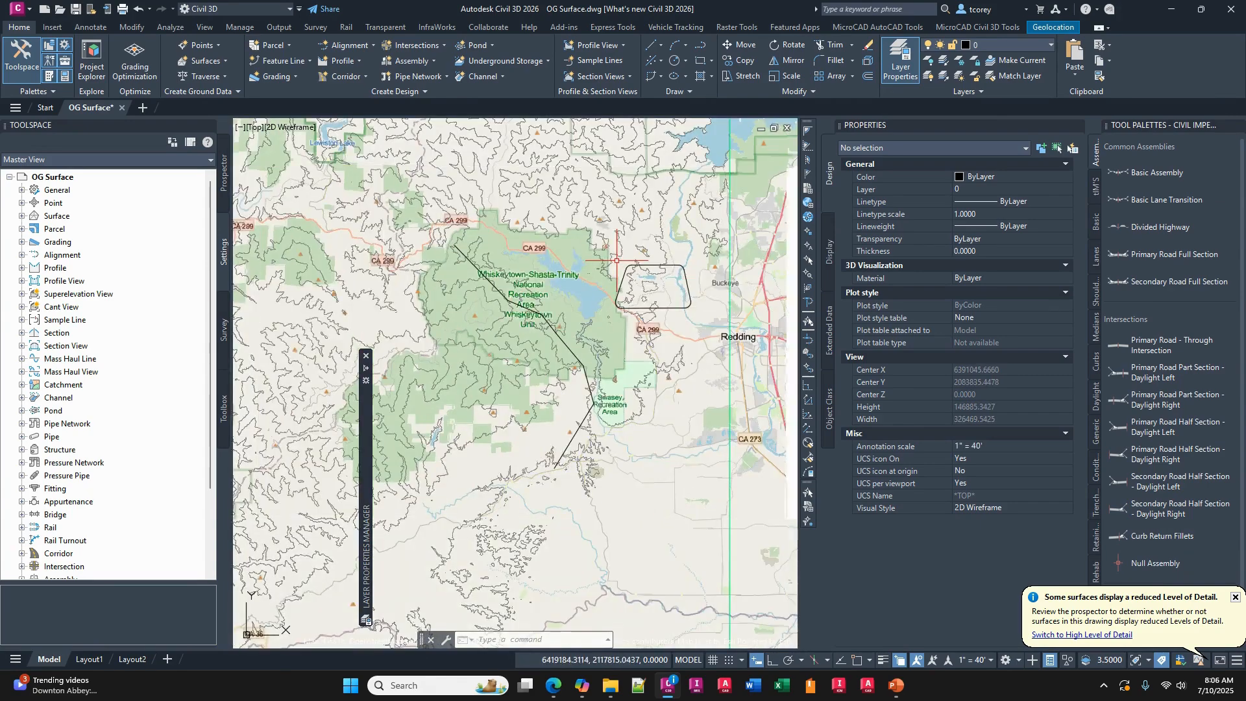
left_click(605, 206)
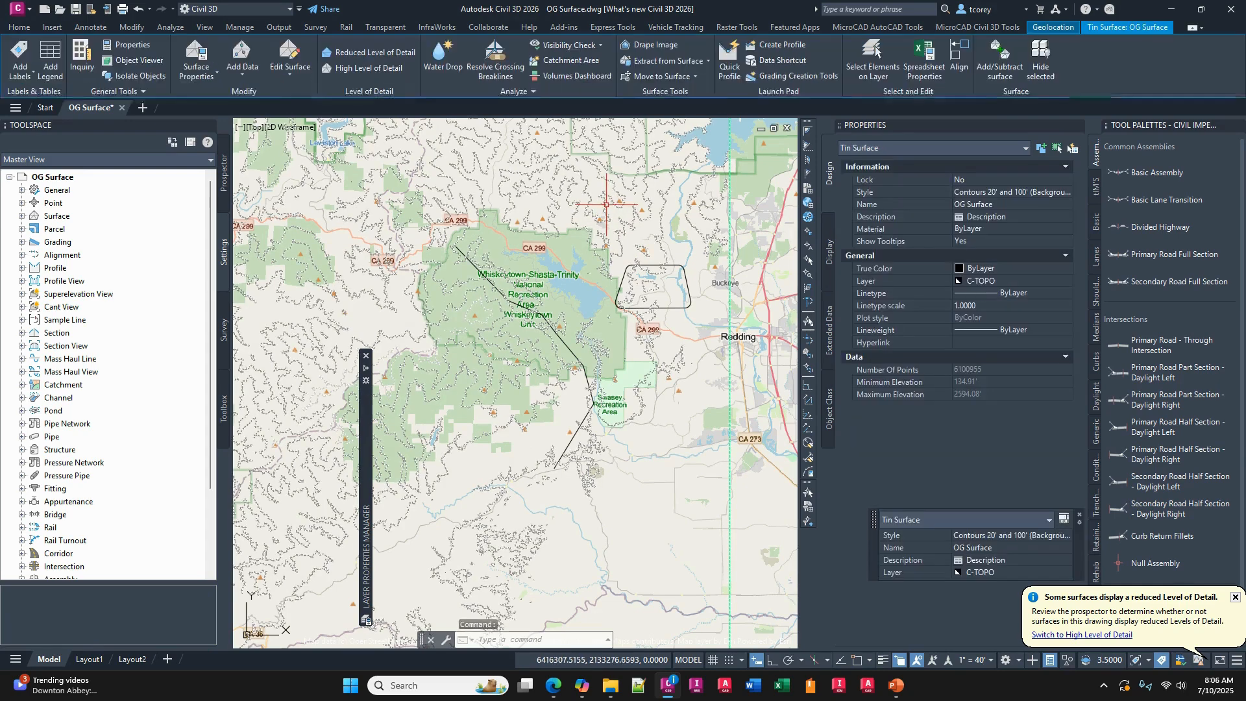
right_click(610, 224)
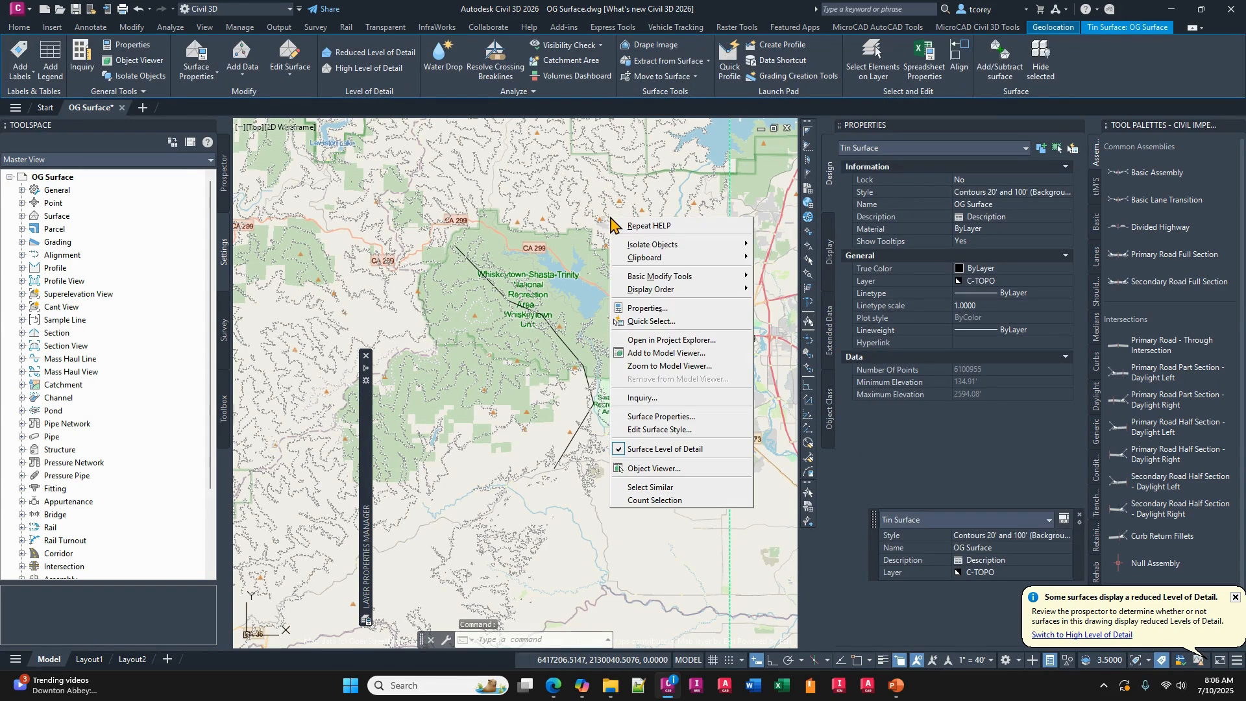
left_click(671, 420)
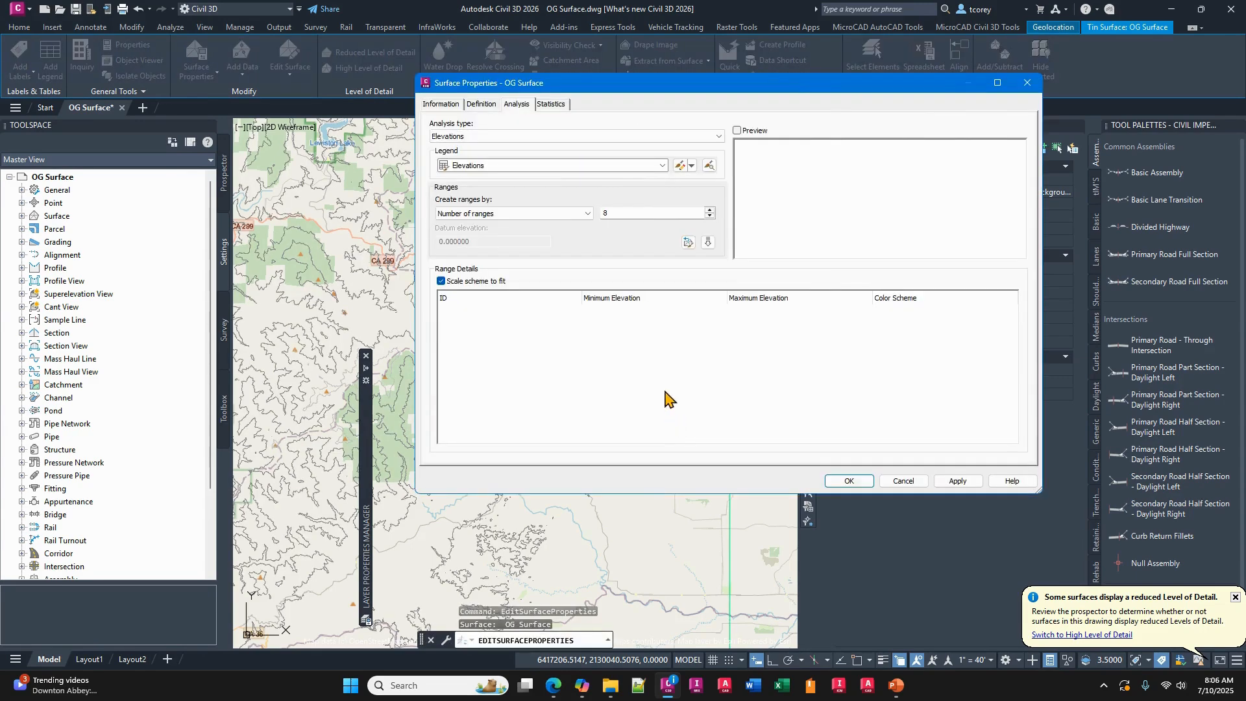
left_click(552, 104)
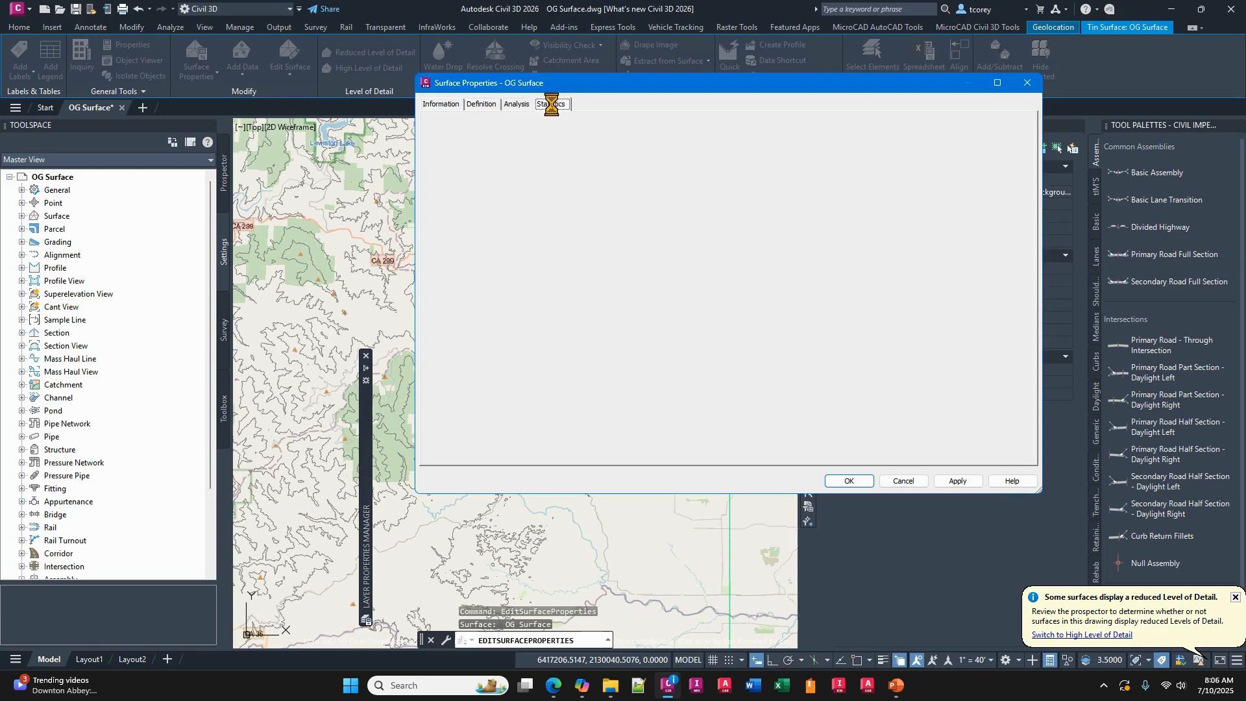
left_click(438, 144)
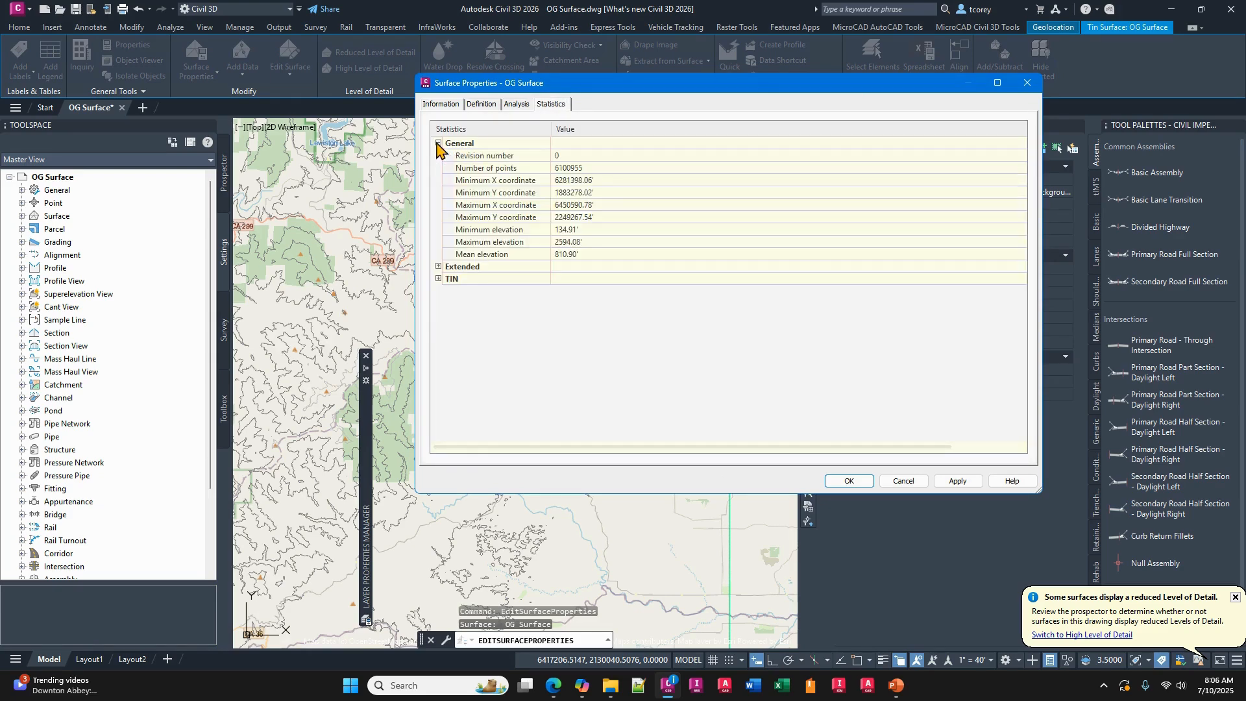
left_click(587, 170)
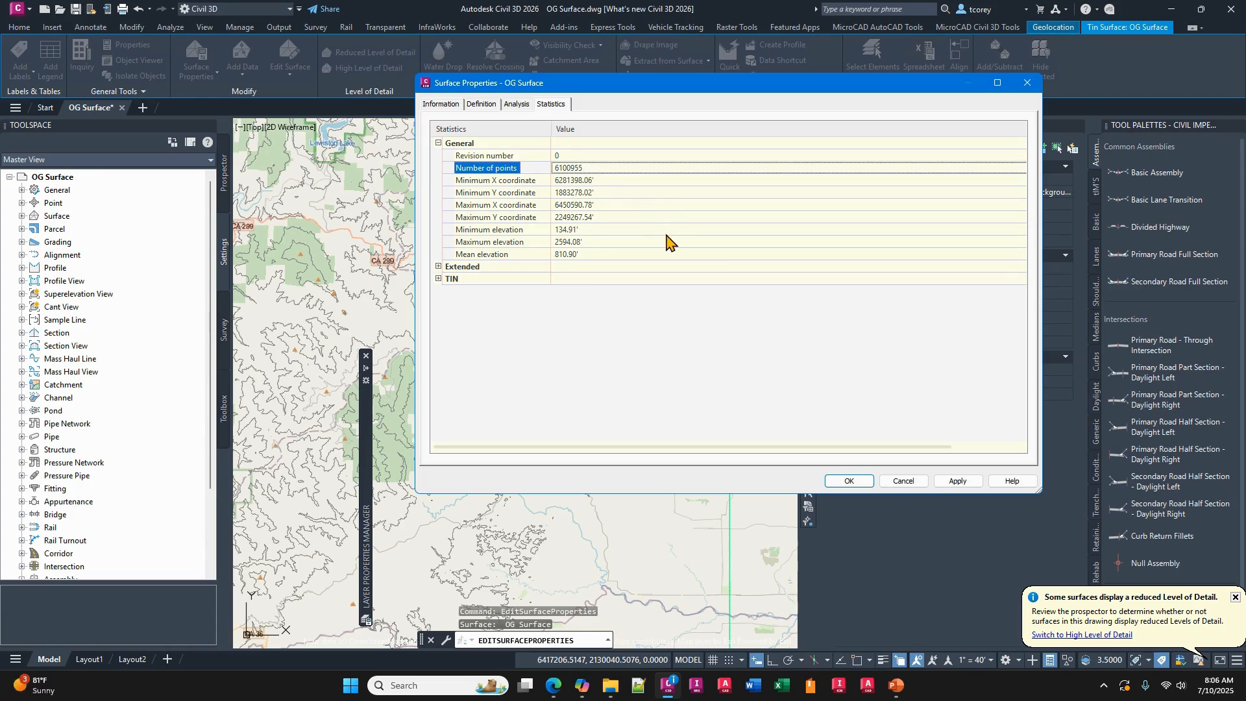
left_click(900, 482)
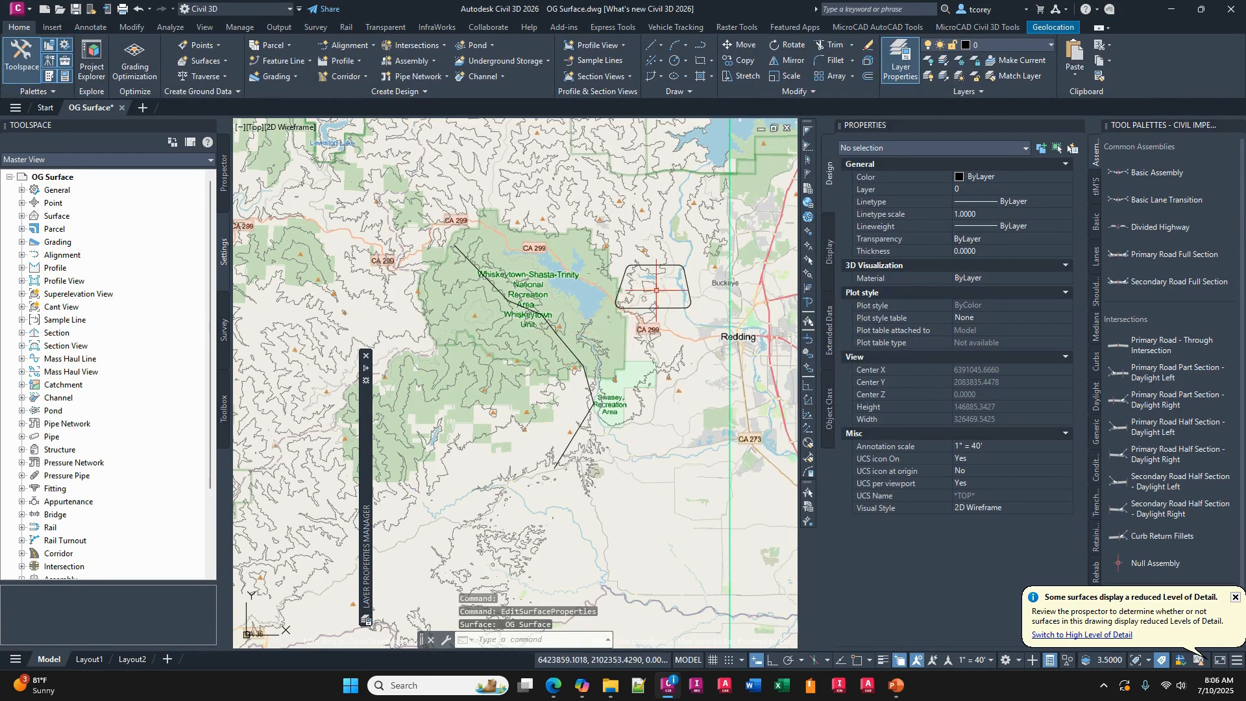
Remove the existing OG Surface data shortcut from the project's surface shortcuts.
scroll(646, 305, "down", 6)
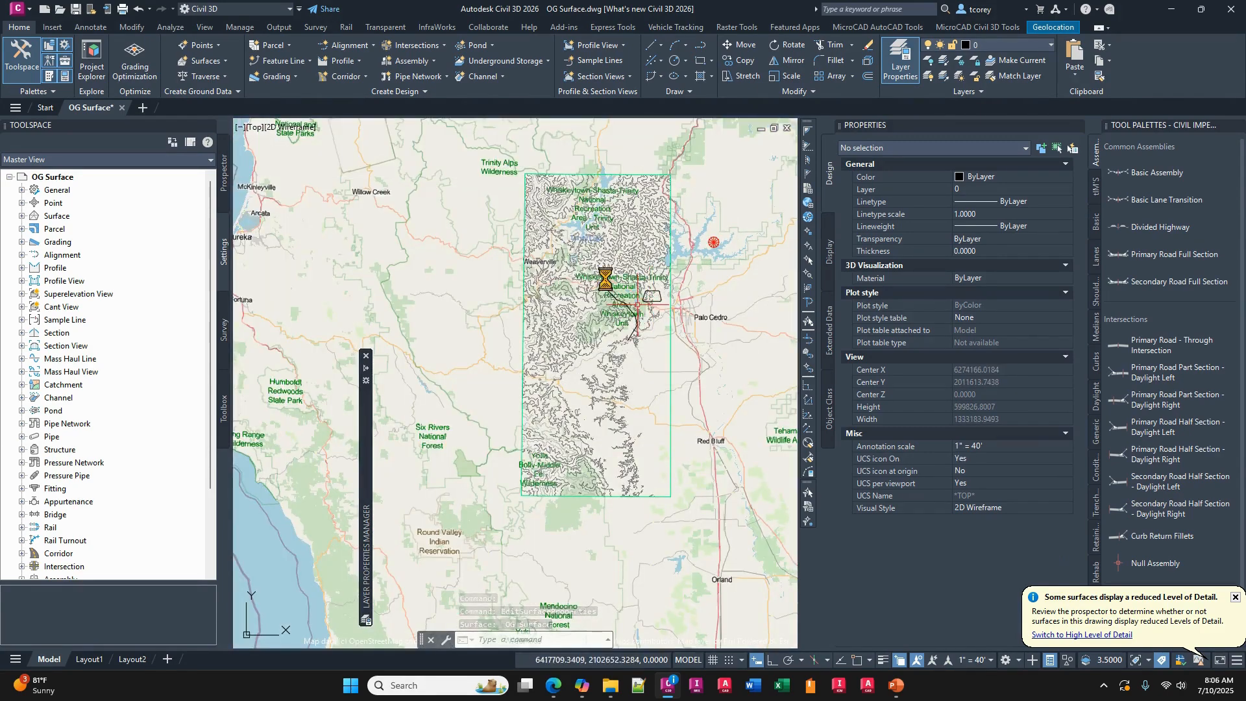
scroll(651, 292, "up", 12)
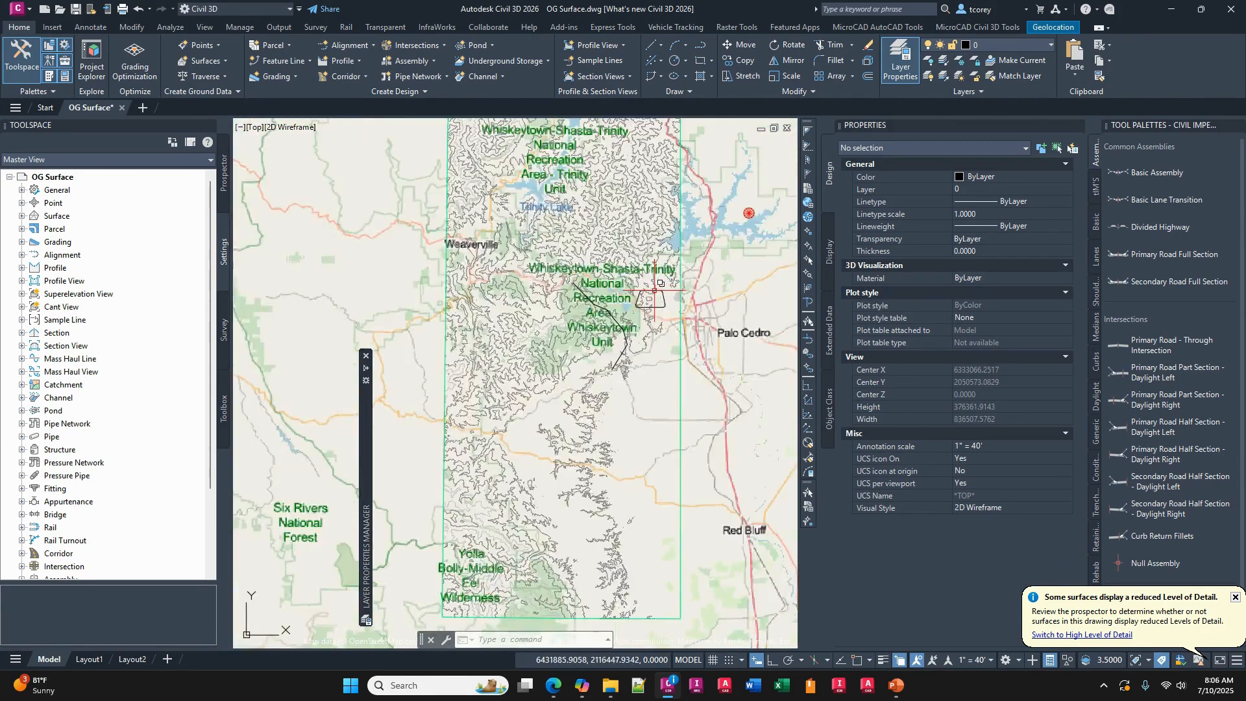
middle_click_drag(654, 310, 600, 308)
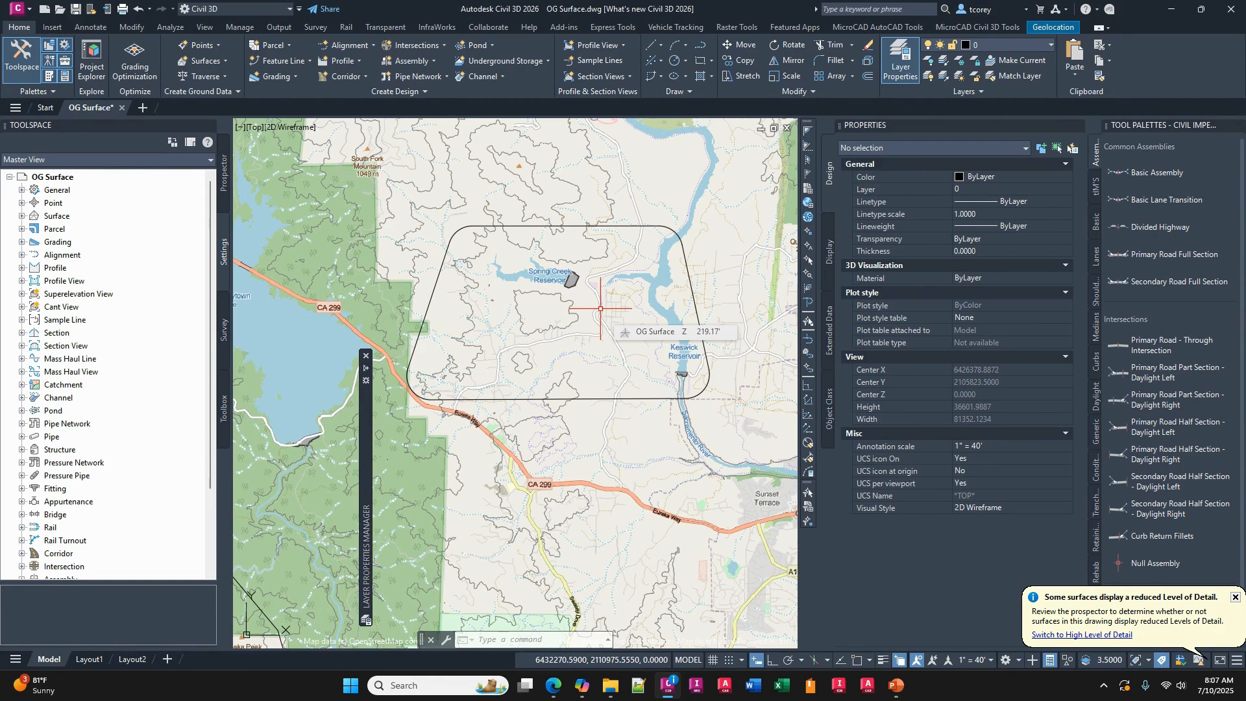
left_click(225, 173)
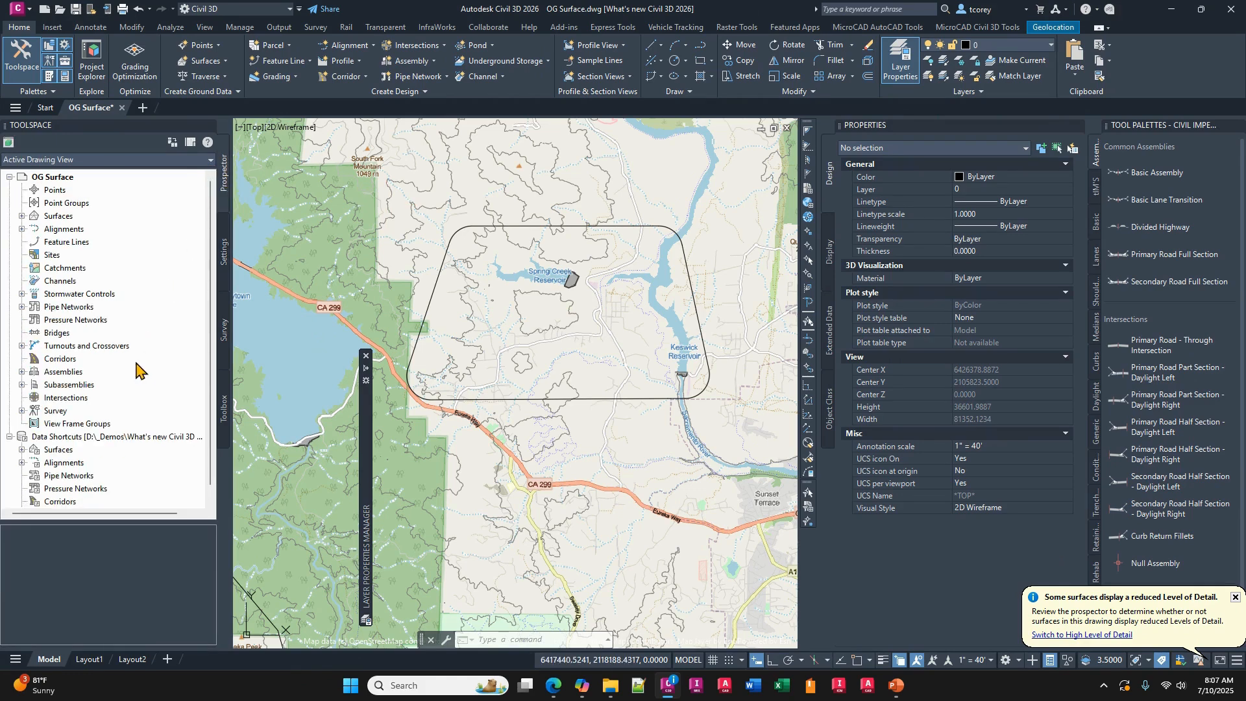
left_click(104, 438)
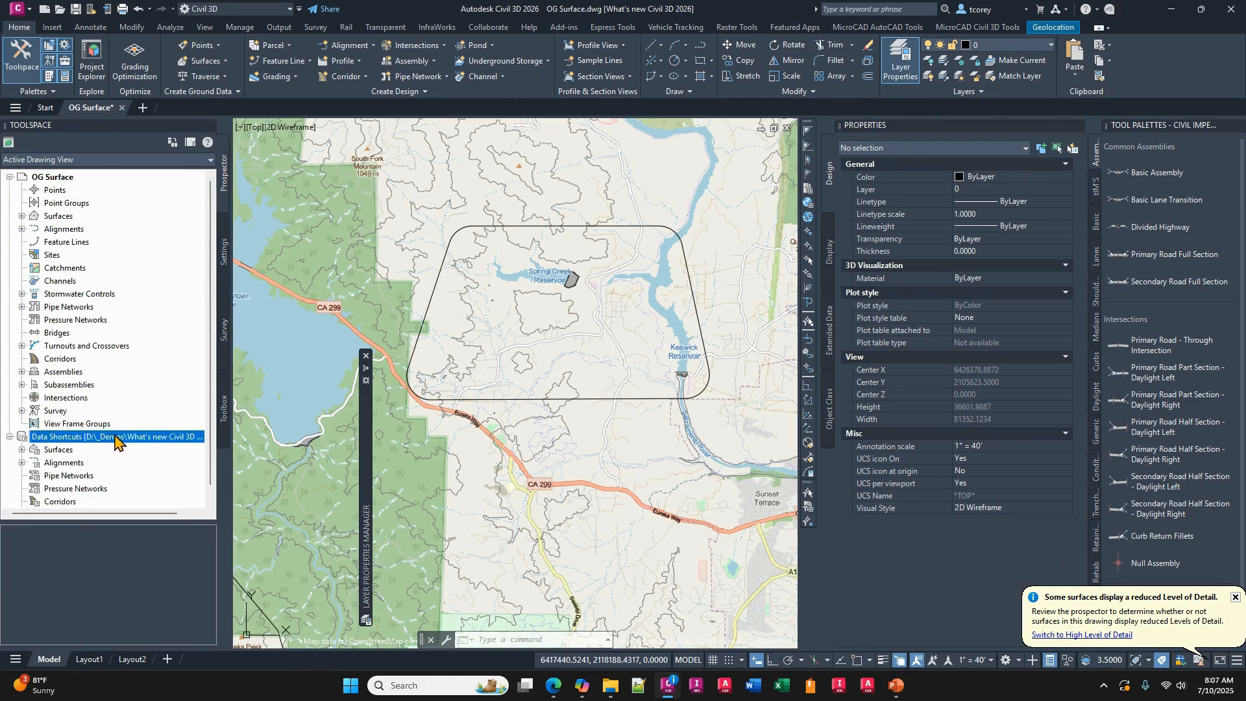
right_click(119, 443)
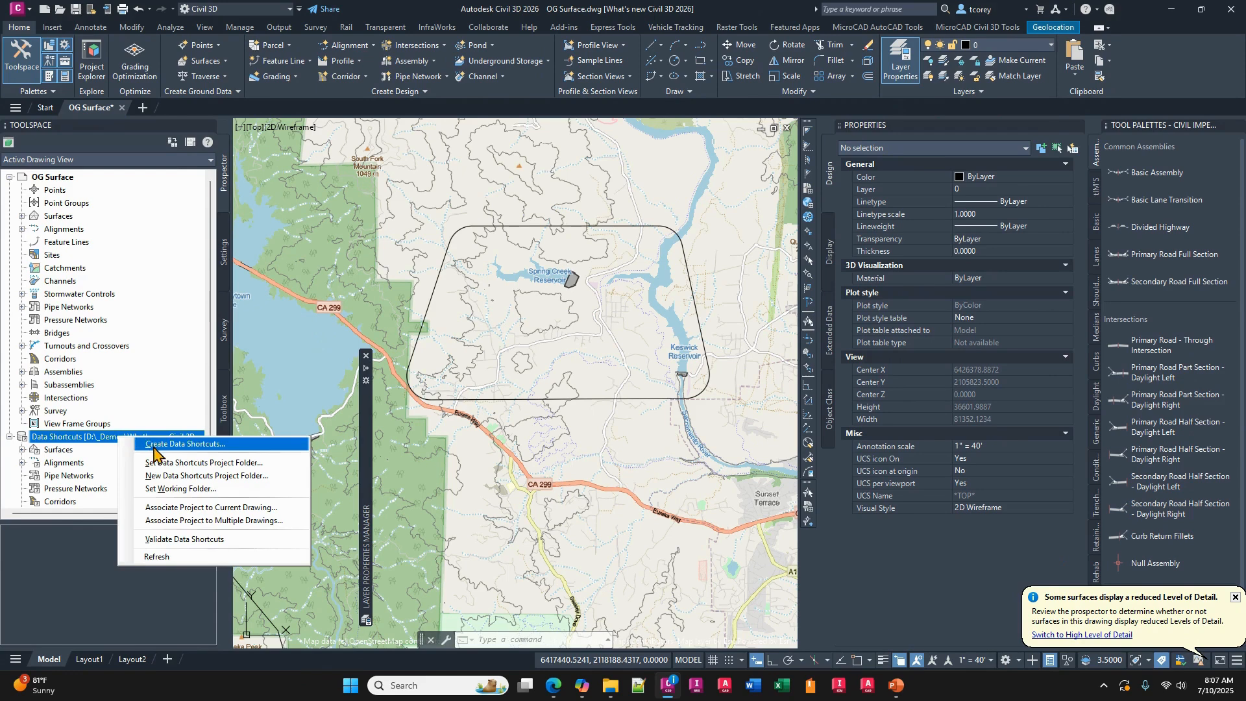
left_click(57, 450)
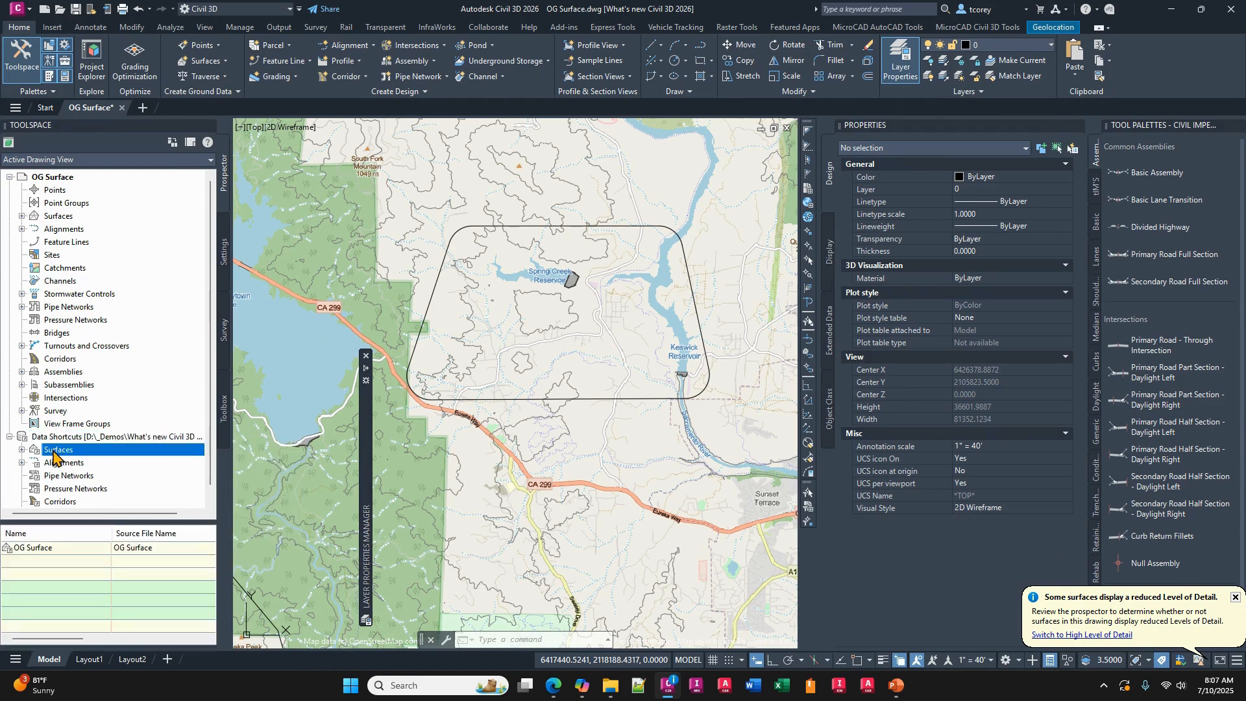
left_click(22, 449)
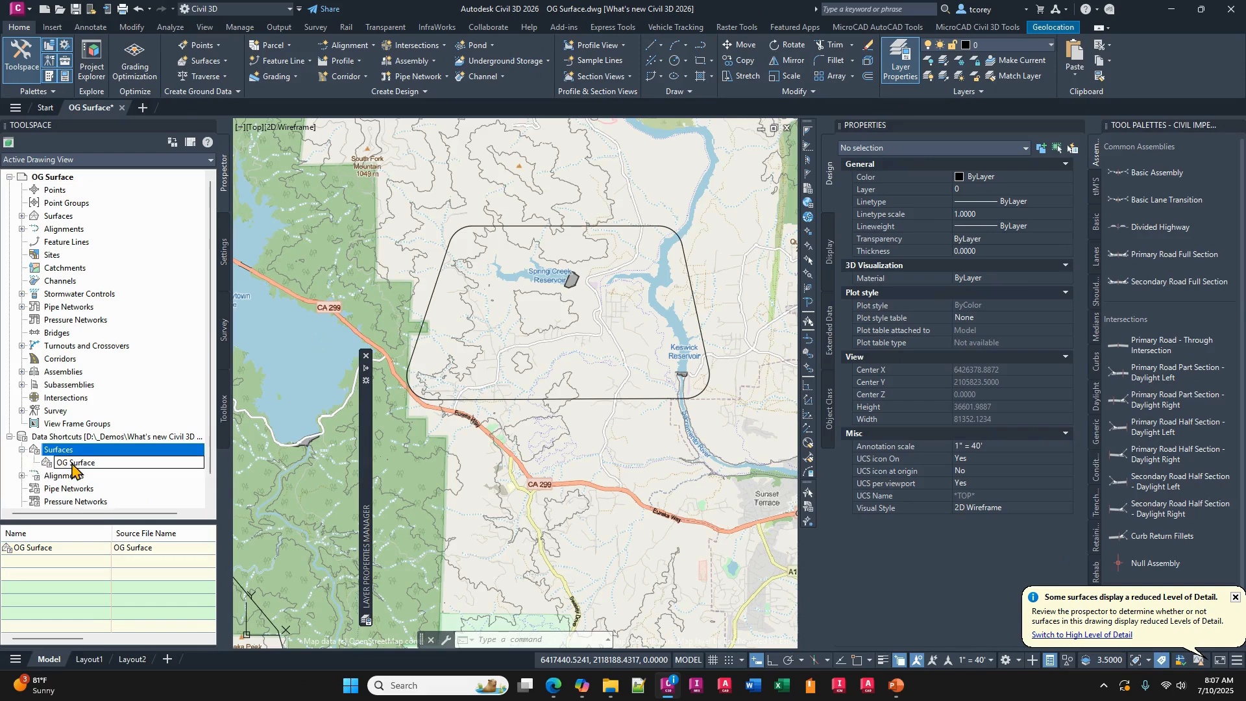
left_click(72, 464)
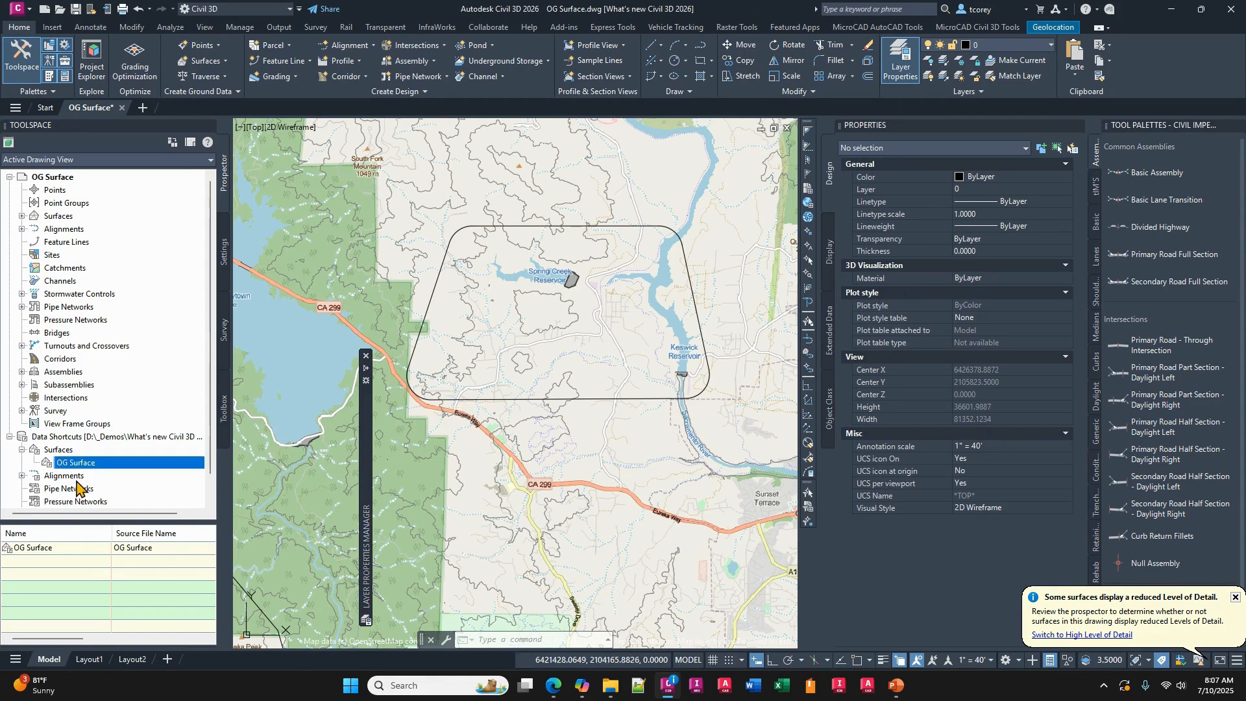
right_click(76, 466)
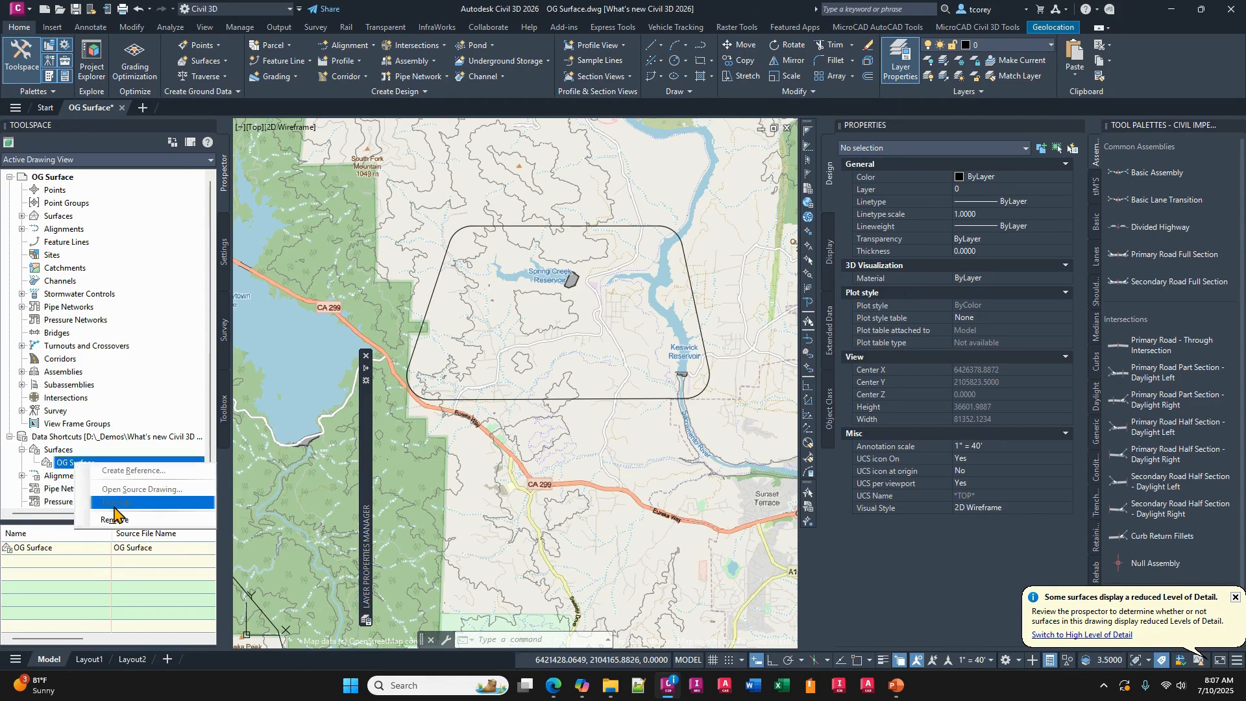
left_click(162, 490)
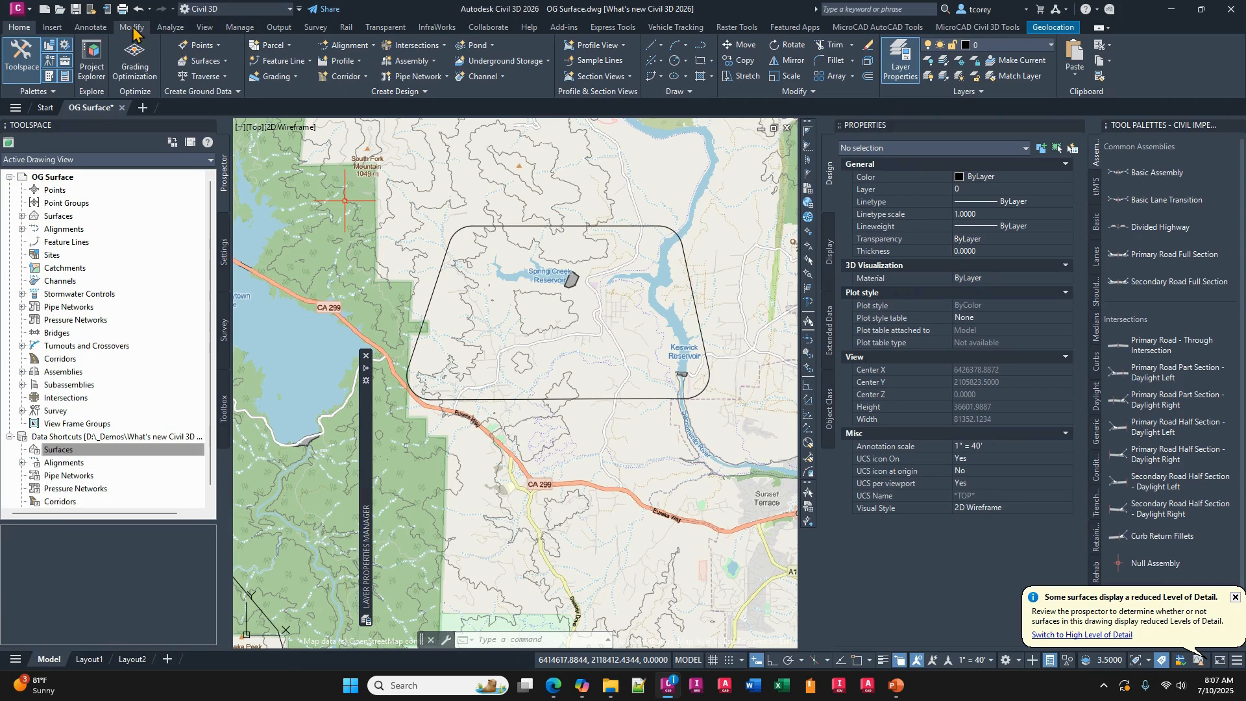
Create a data shortcut for all surfaces in the drawing, including OG Surface.
left_click(240, 27)
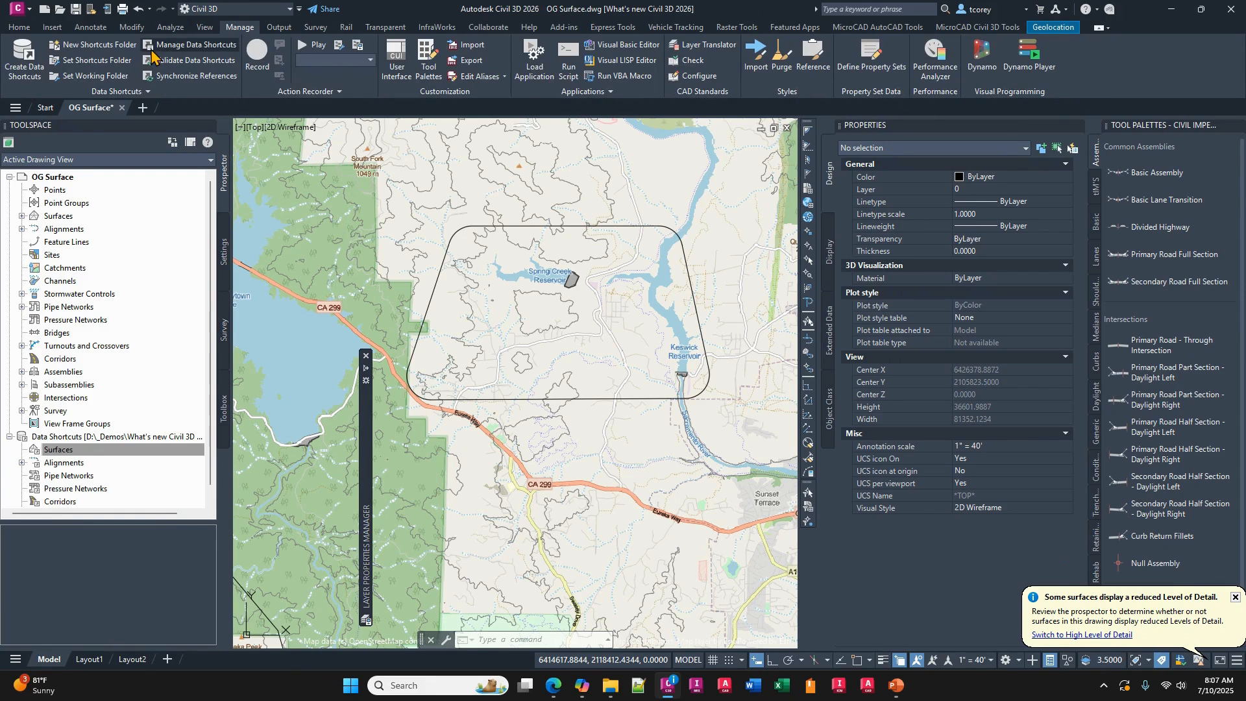
left_click(20, 67)
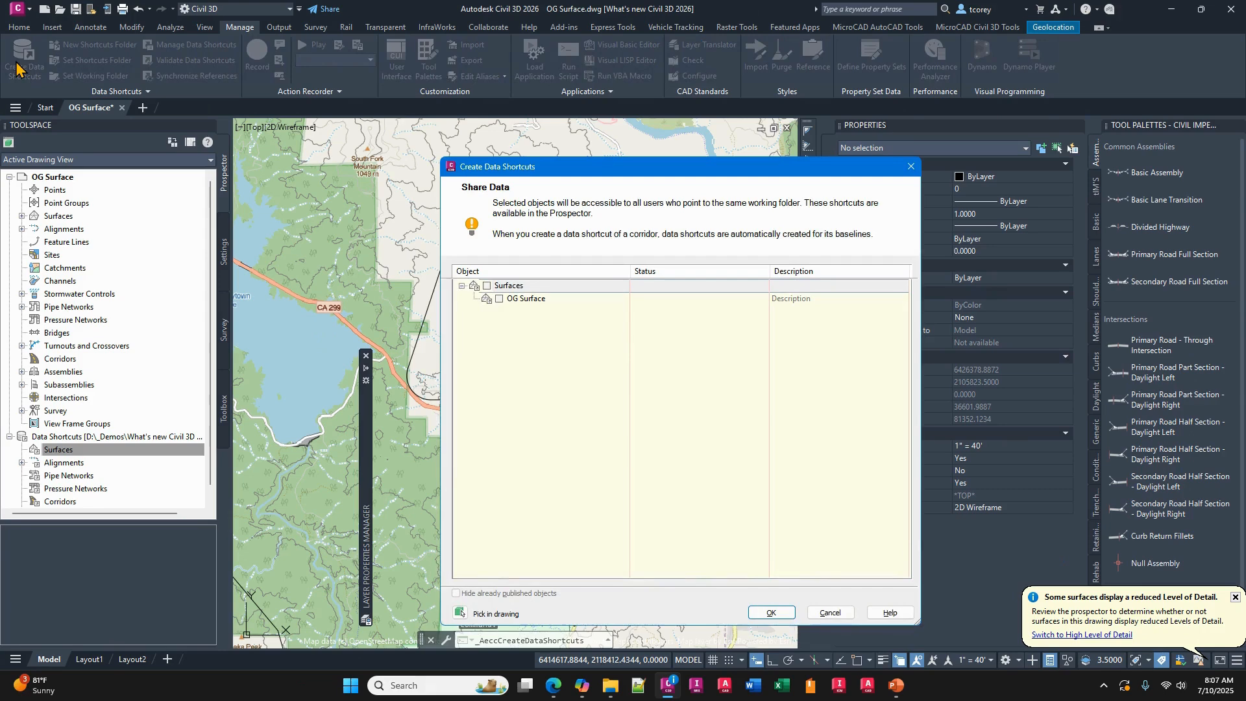
left_click(487, 285)
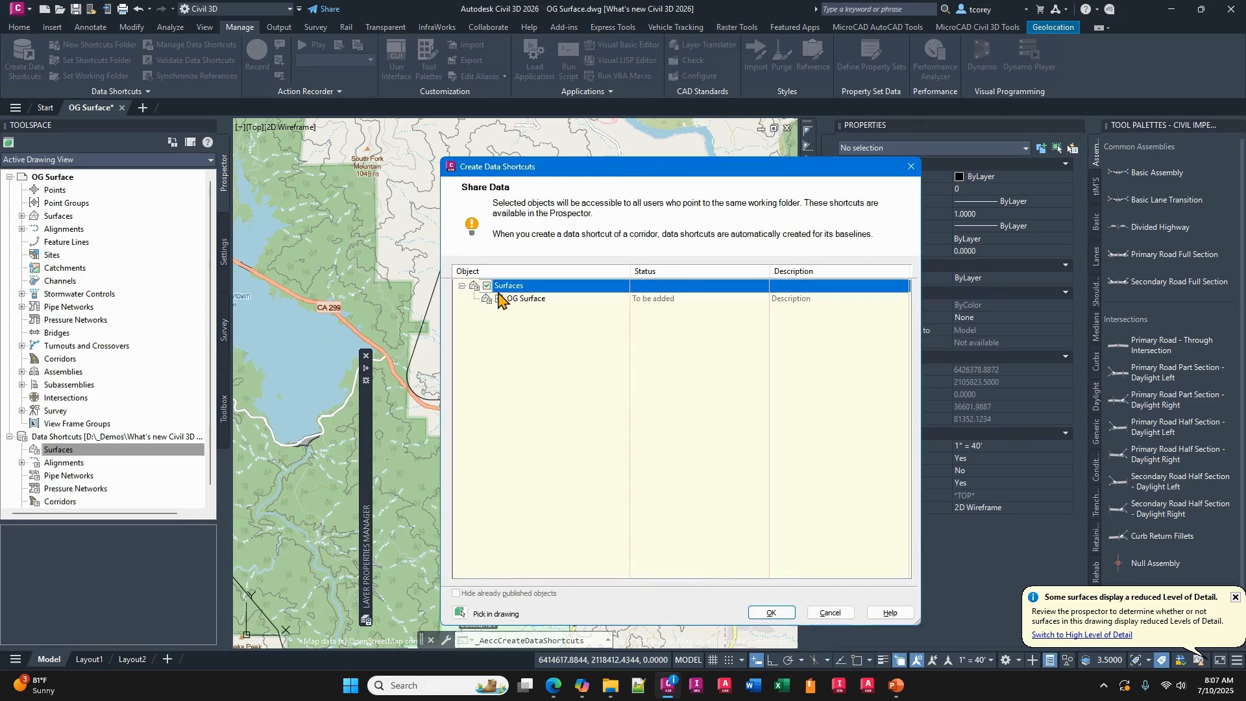
left_click(769, 613)
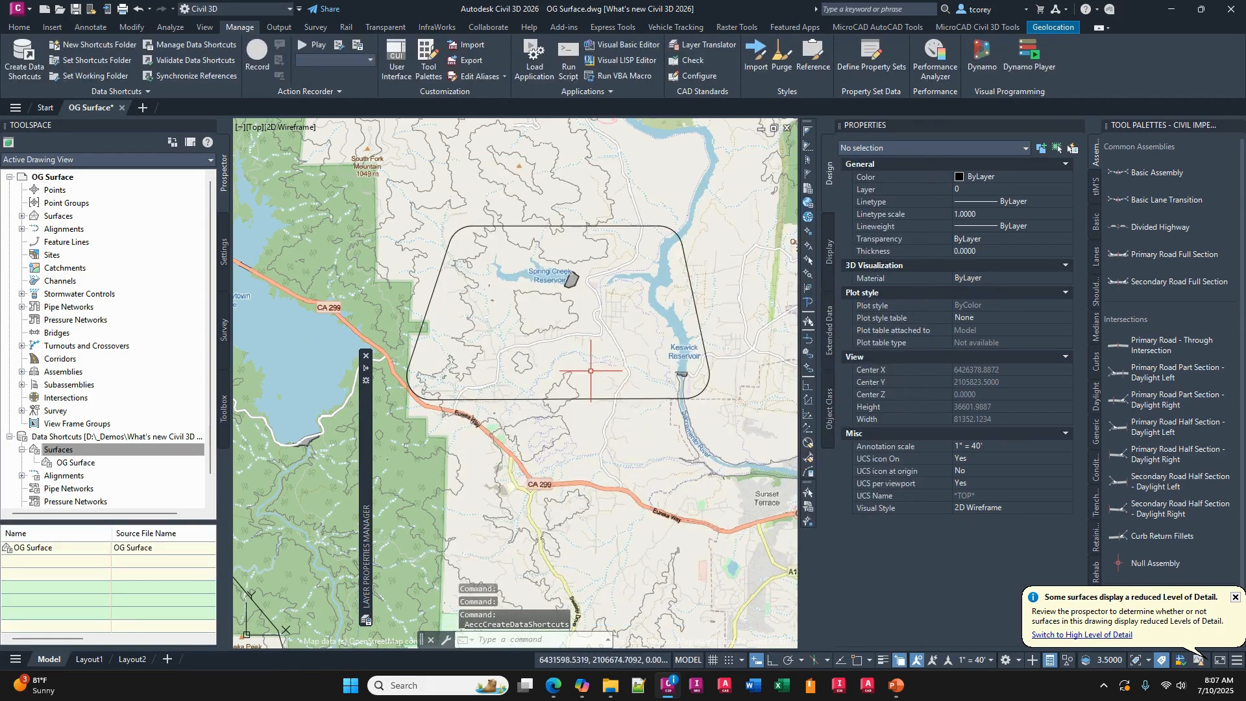
left_click(84, 463)
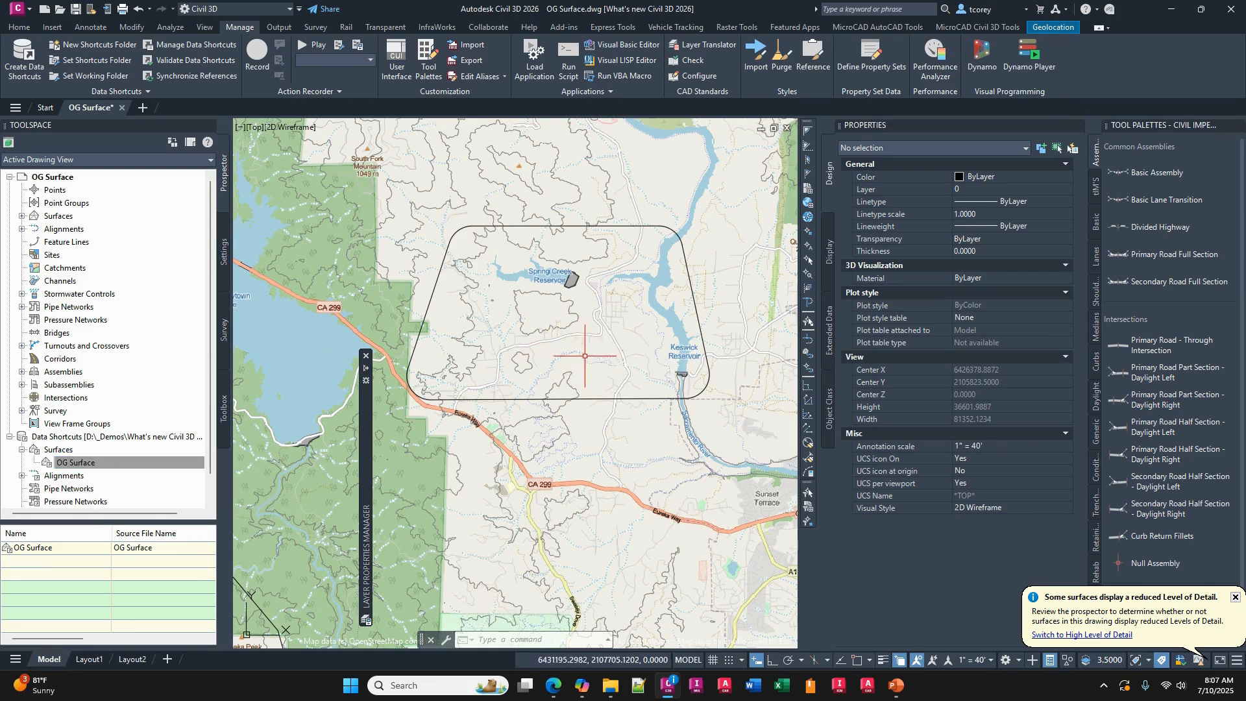
key("Escape")
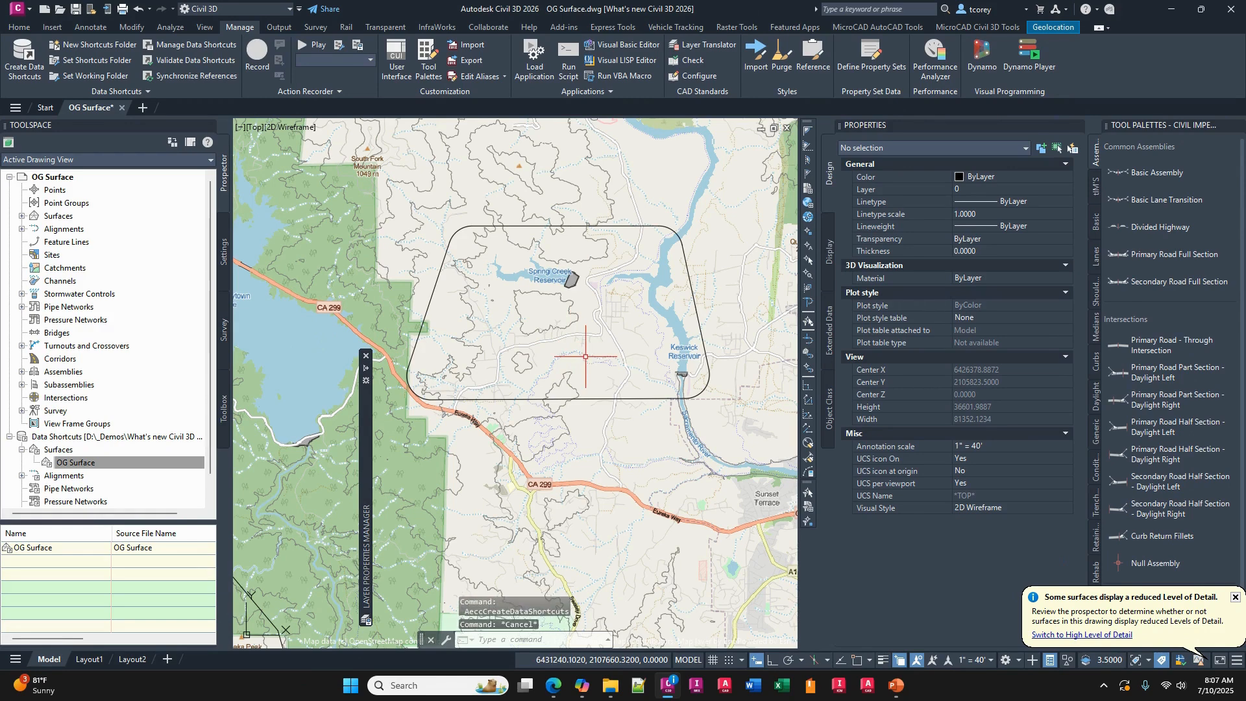
Examine the closed polyline around Spring Creek Reservoir and its extent relative to the surrounding surface.
left_click(621, 226)
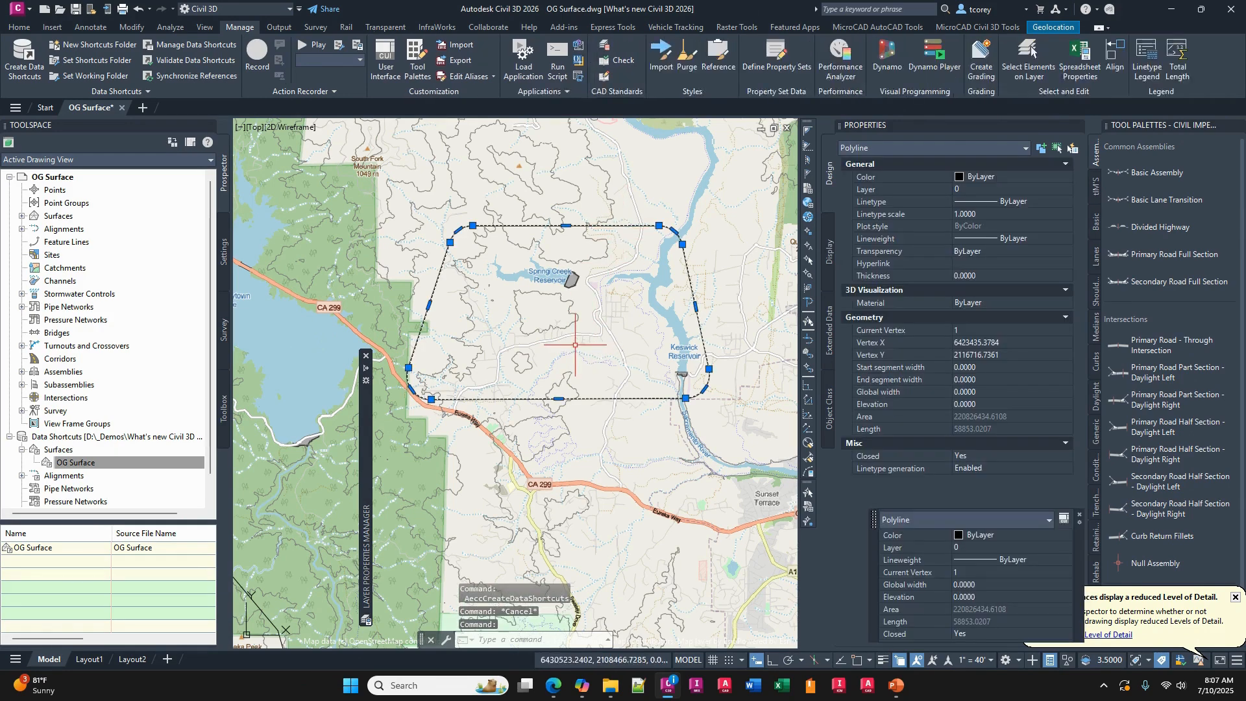
scroll(564, 356, "down", 4)
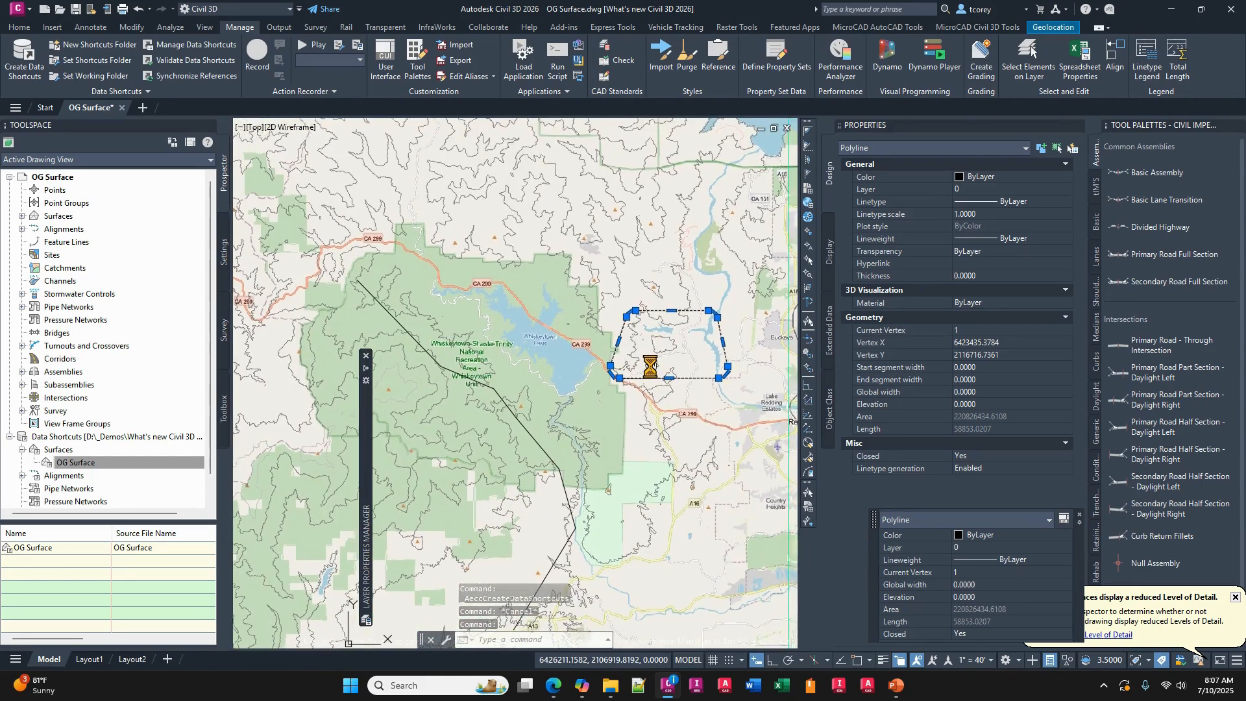
middle_click_drag(650, 367, 619, 341)
scroll(645, 324, "up", 4)
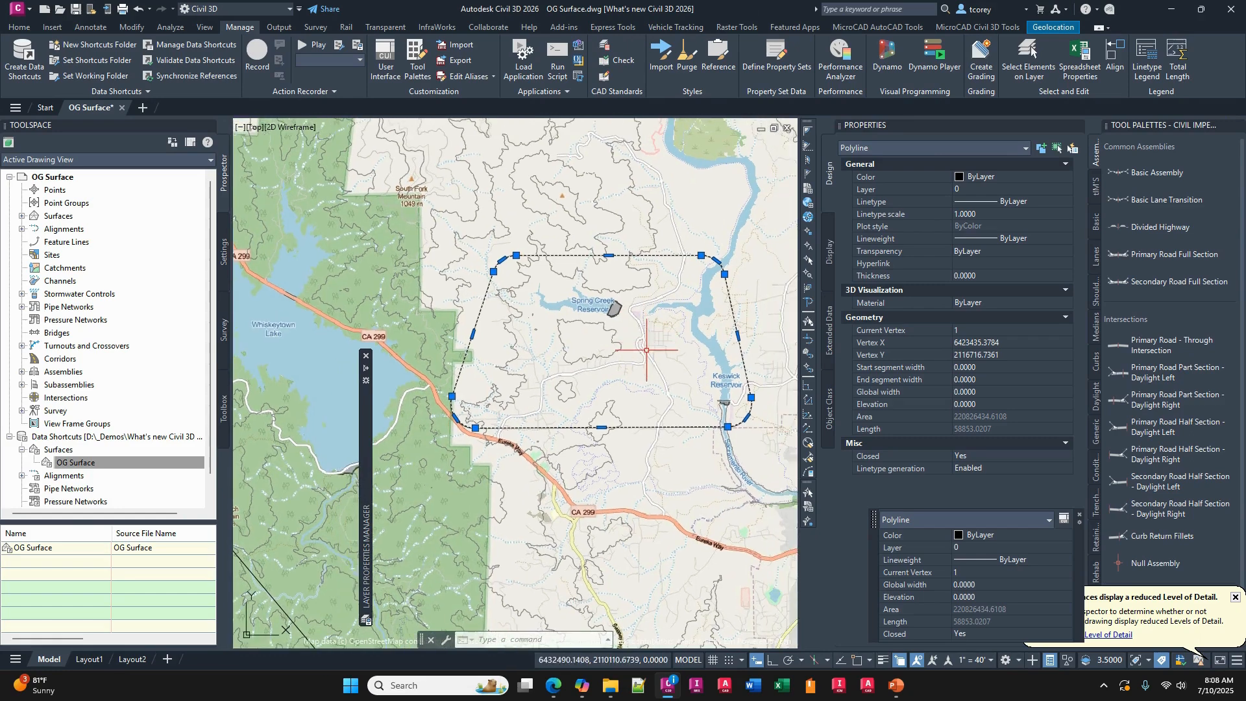
key("Escape")
mouse_move(646, 350)
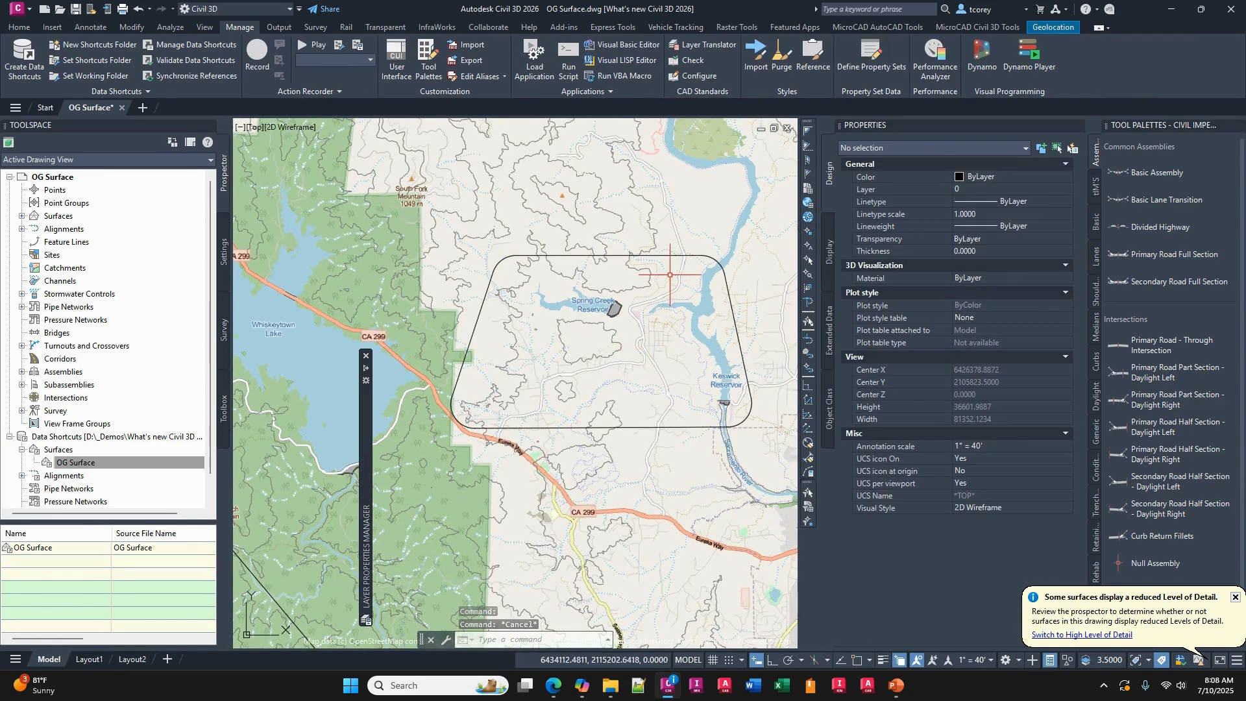
left_click(671, 255)
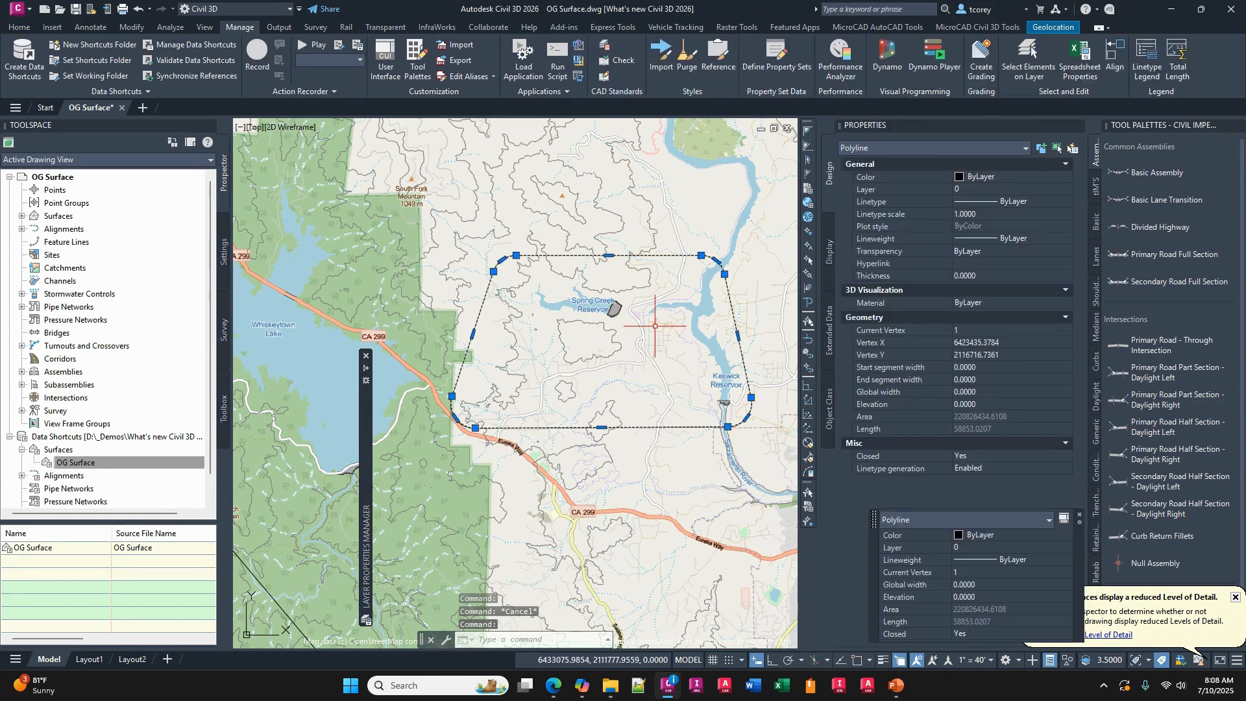
mouse_move(651, 347)
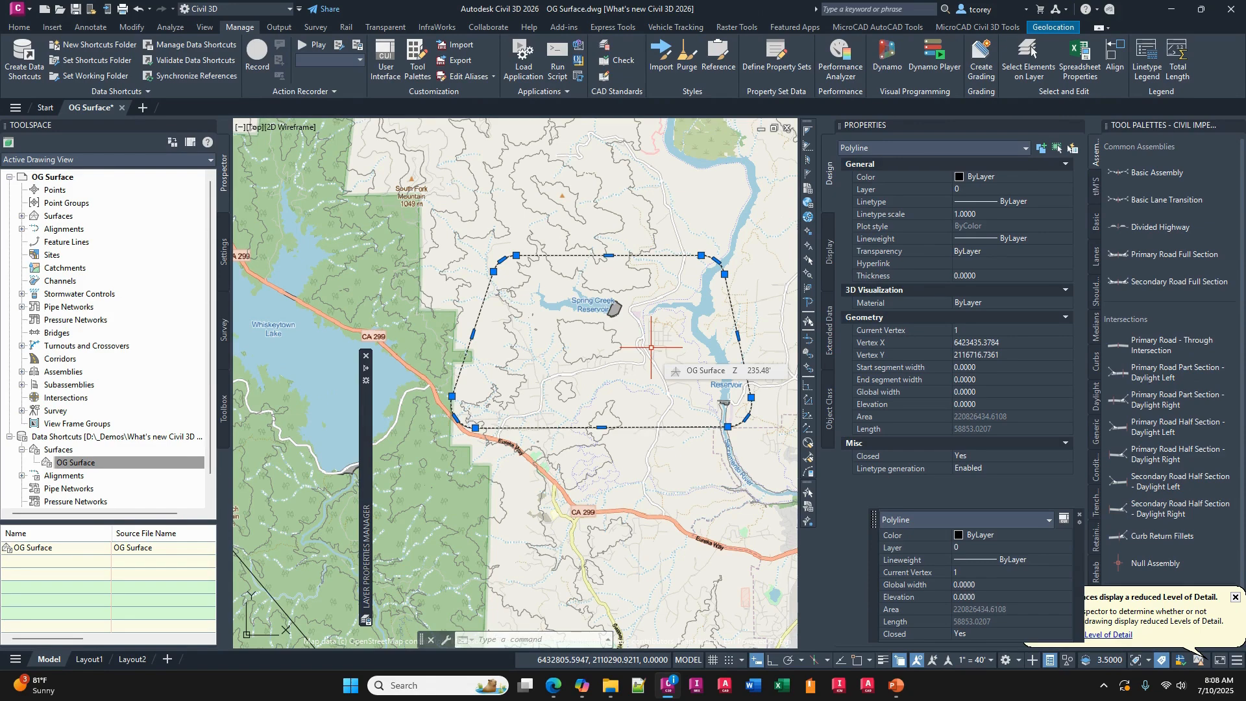
key("Escape")
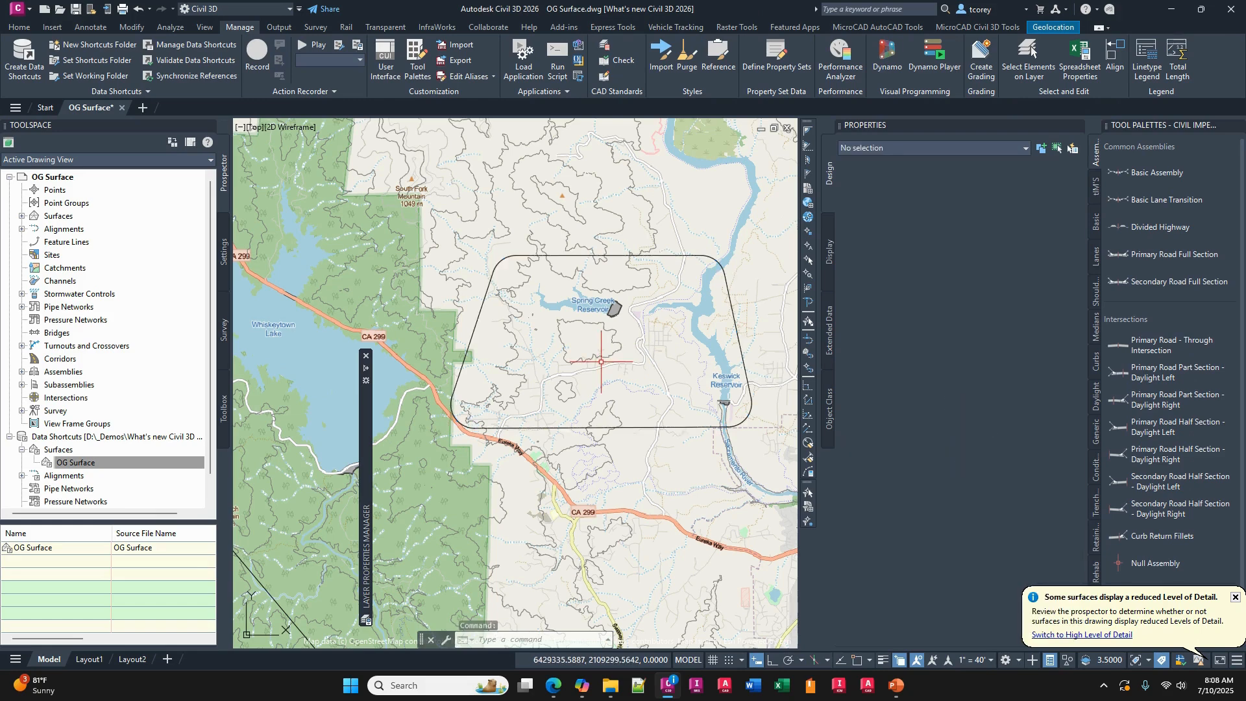
Save the OG Surface drawing and start a new blank drawing.
left_click(77, 10)
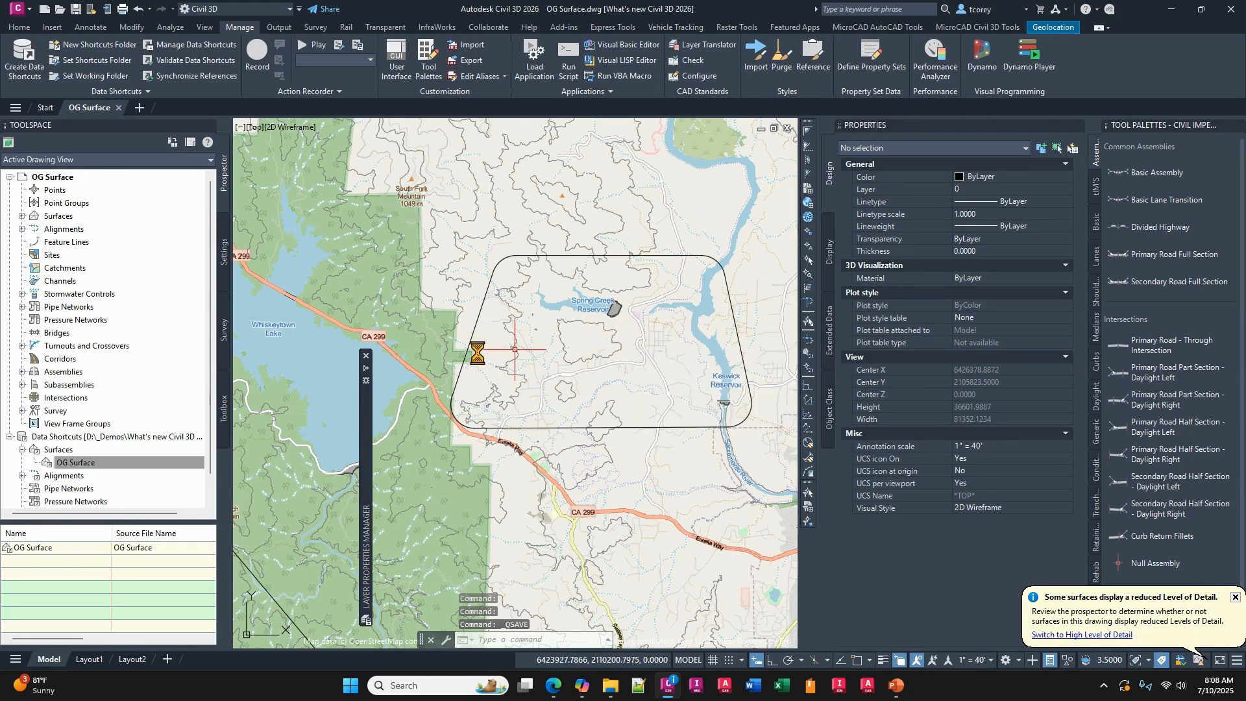
left_click(139, 107)
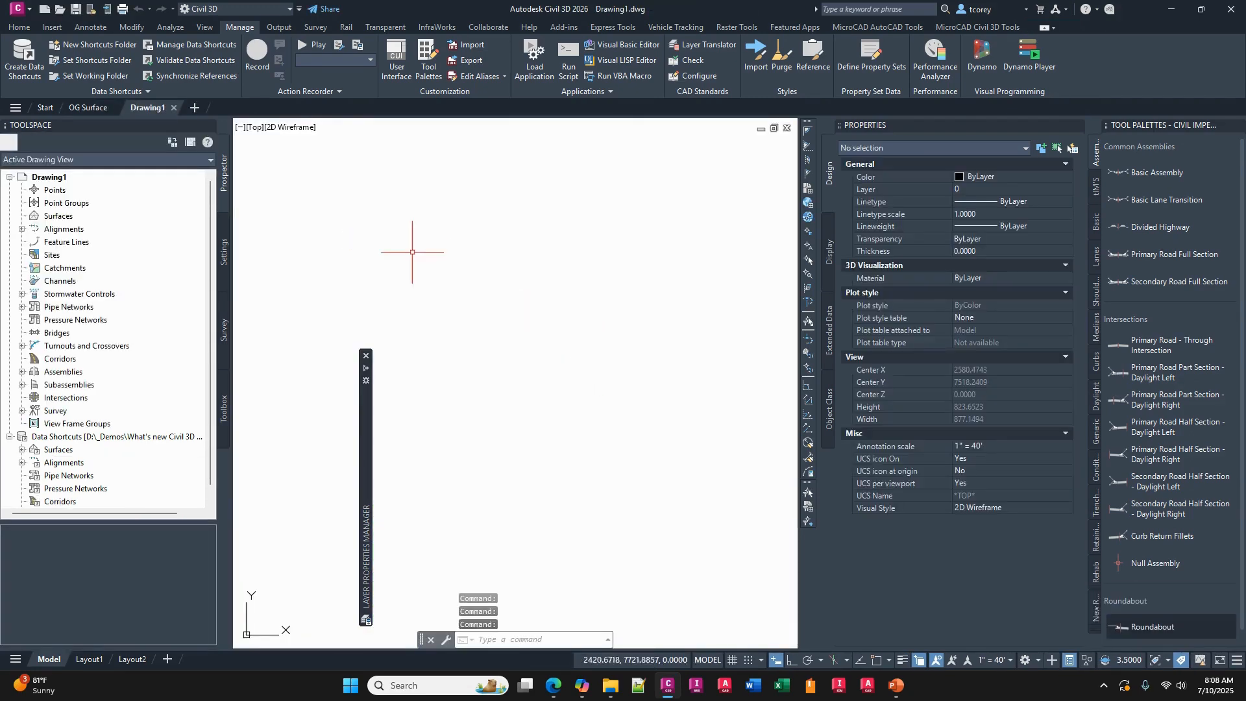
Assign coordinate system code CA83-IF to the new drawing in its drawing settings, and return to the project's data shortcuts.
left_click(226, 260)
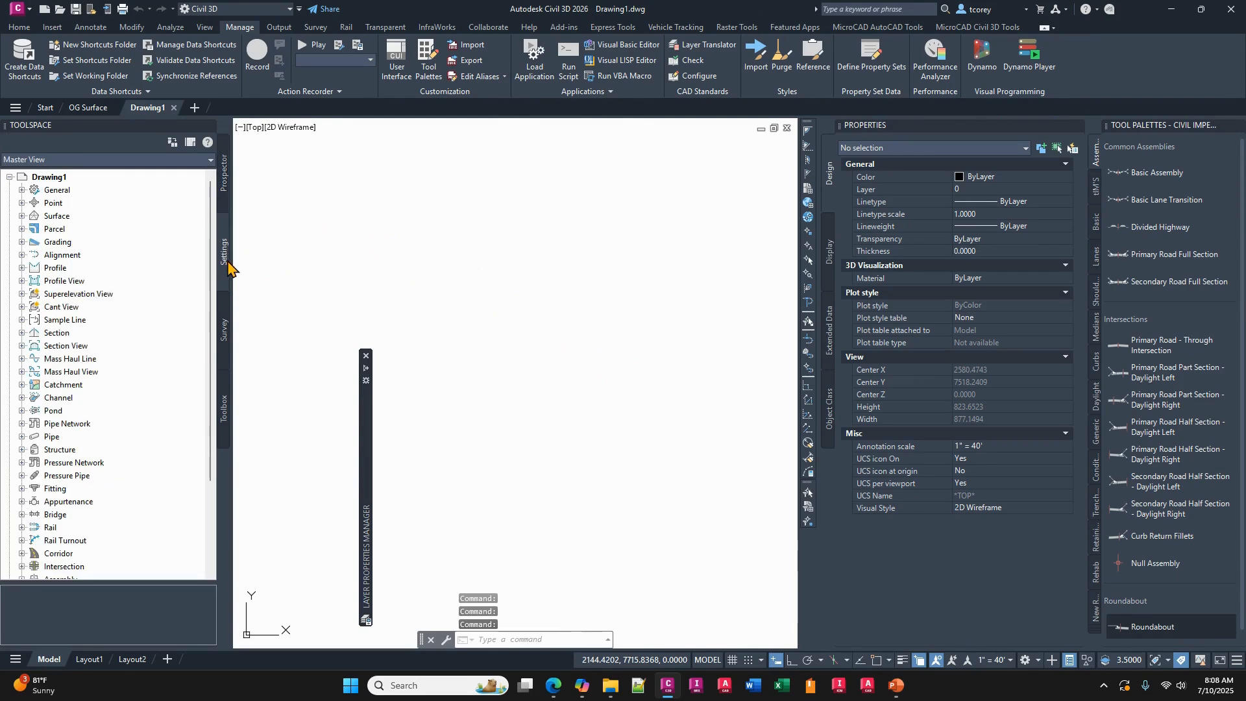
right_click(39, 183)
left_click(85, 183)
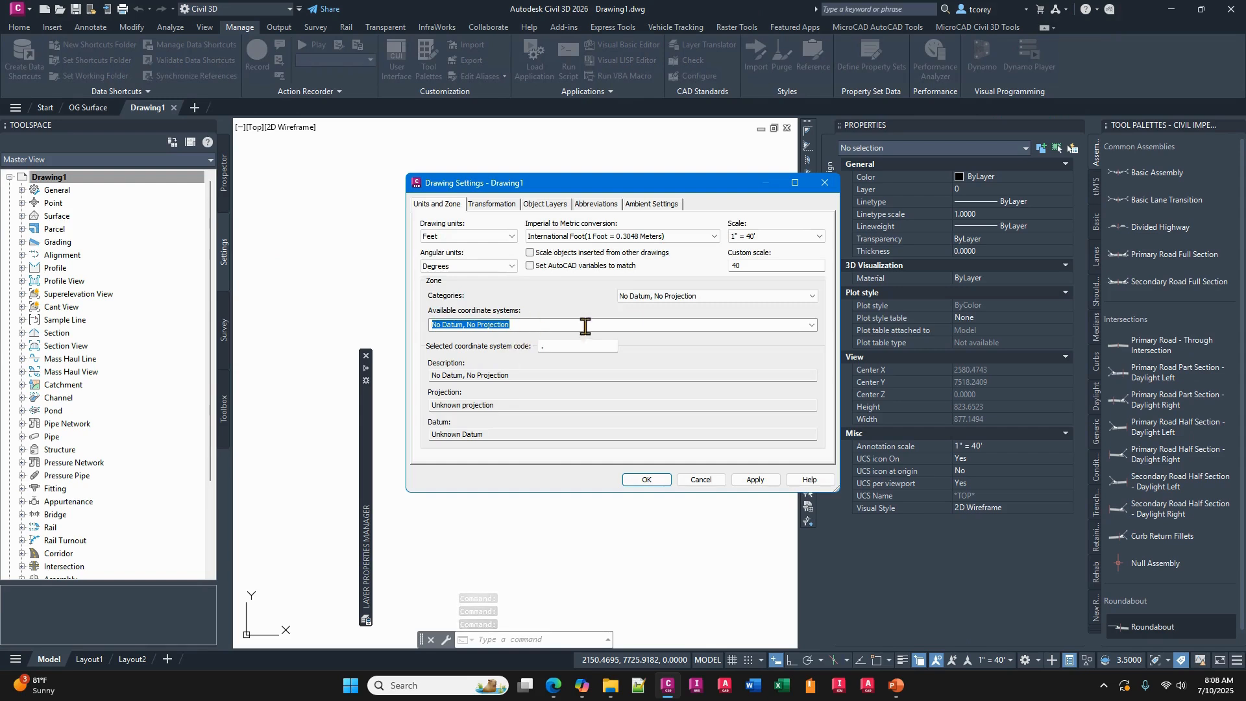
left_click(568, 346)
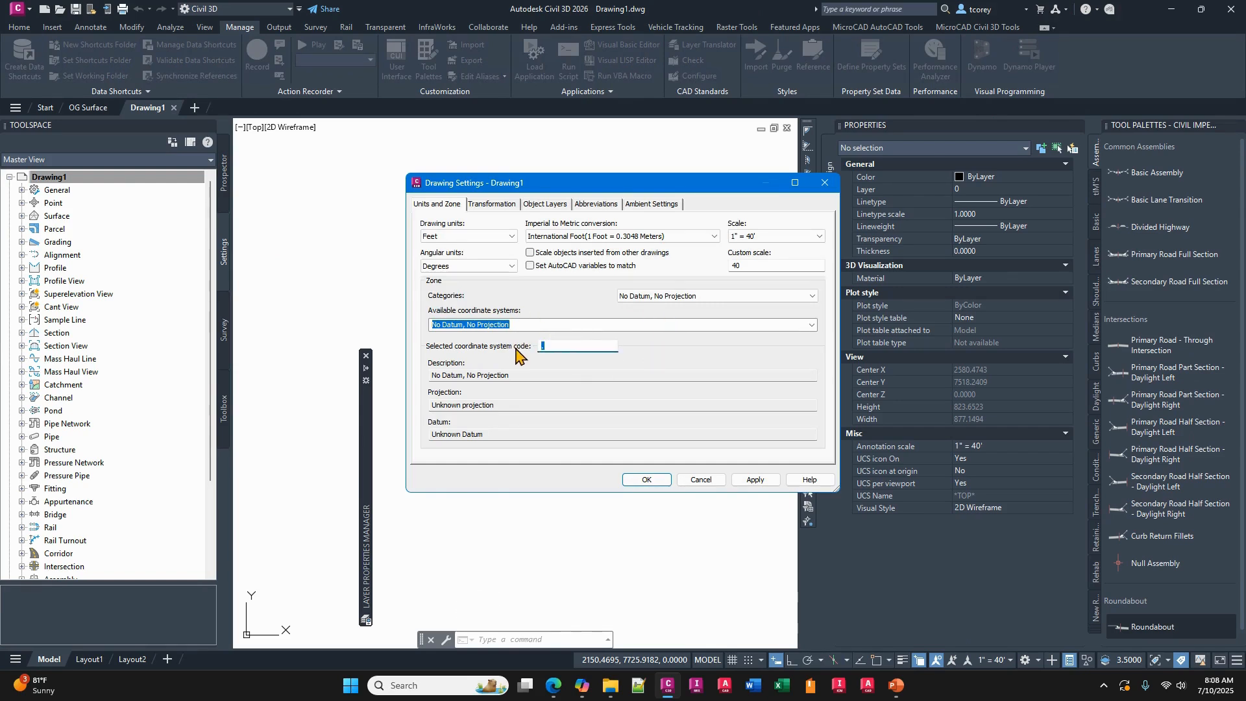
type("ca")
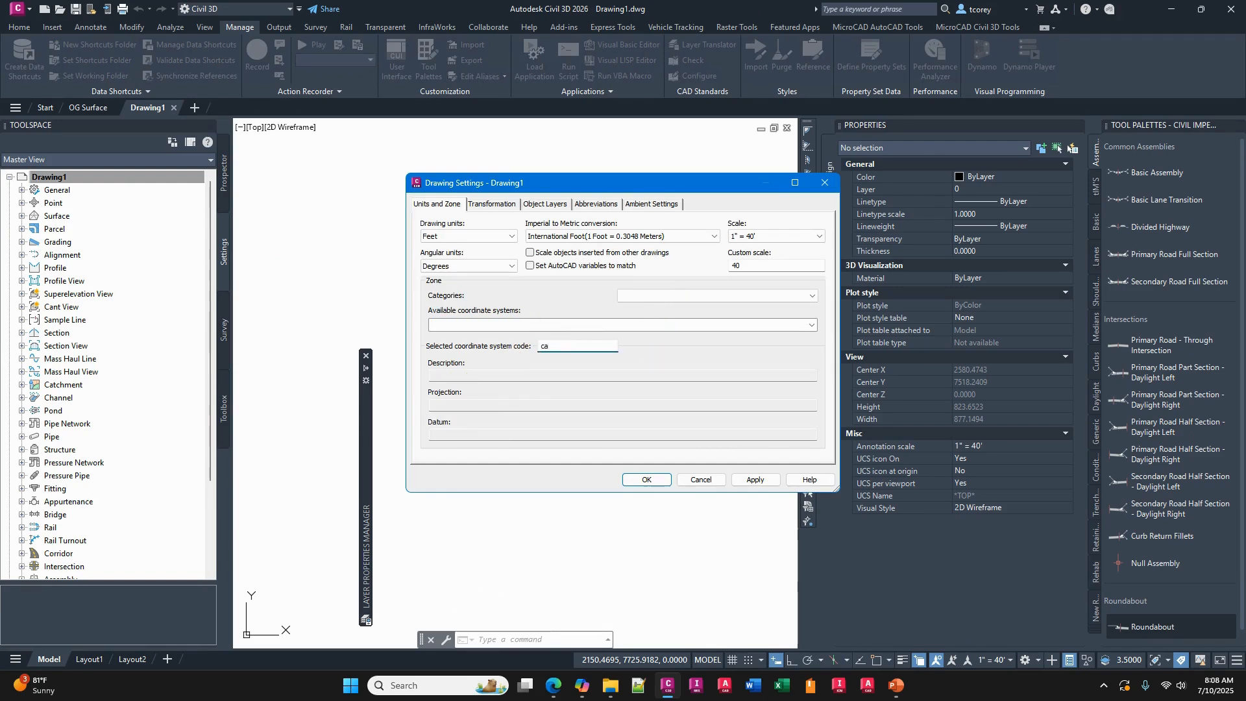
type("83-if")
key("Return")
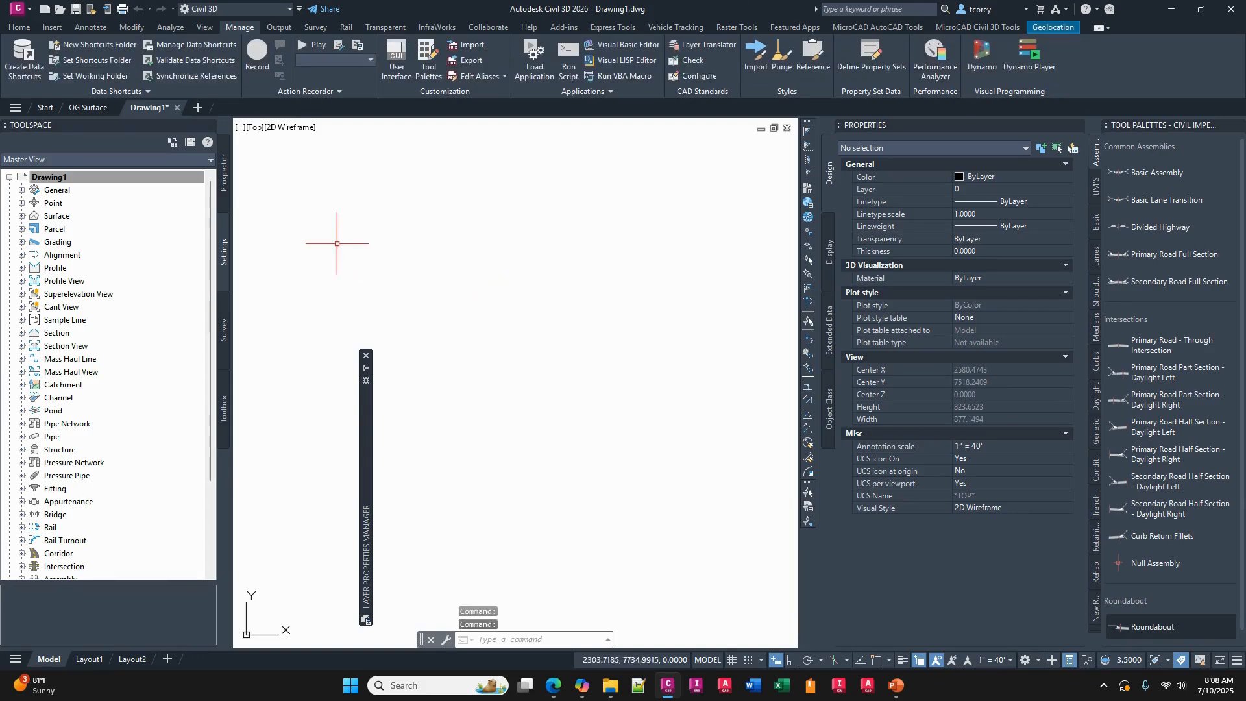
mouse_move(97, 107)
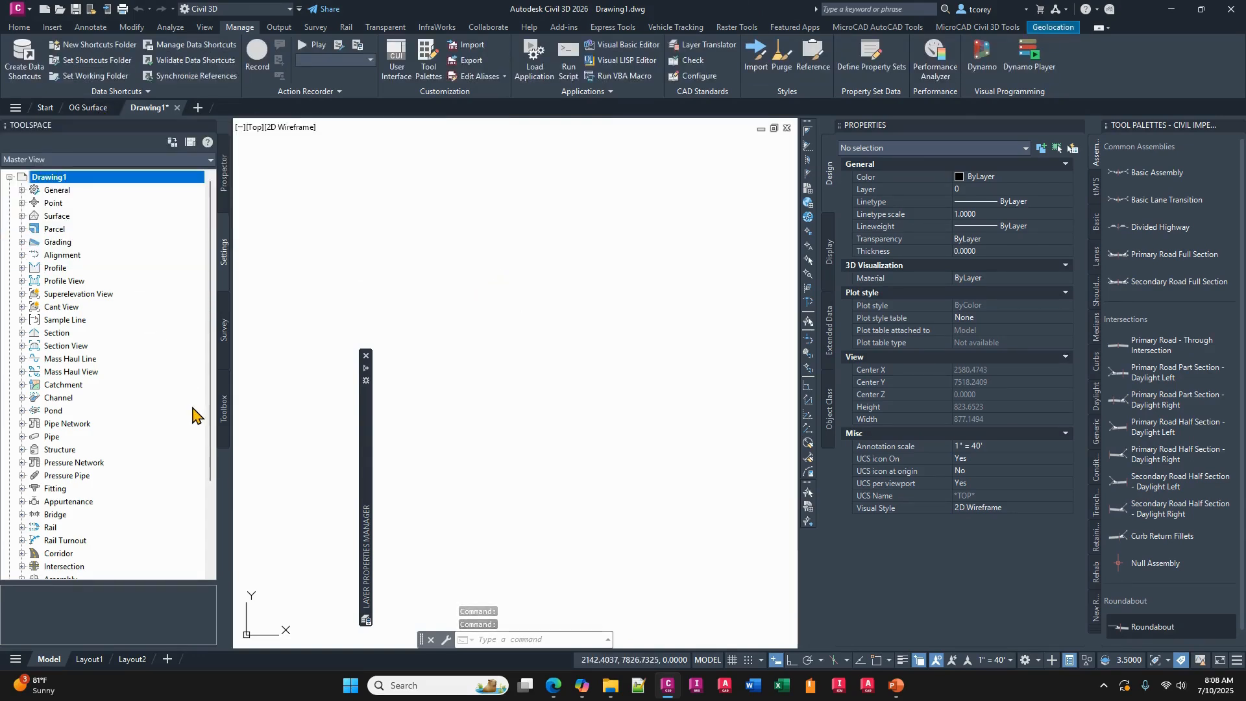
scroll(209, 482, "up", 2)
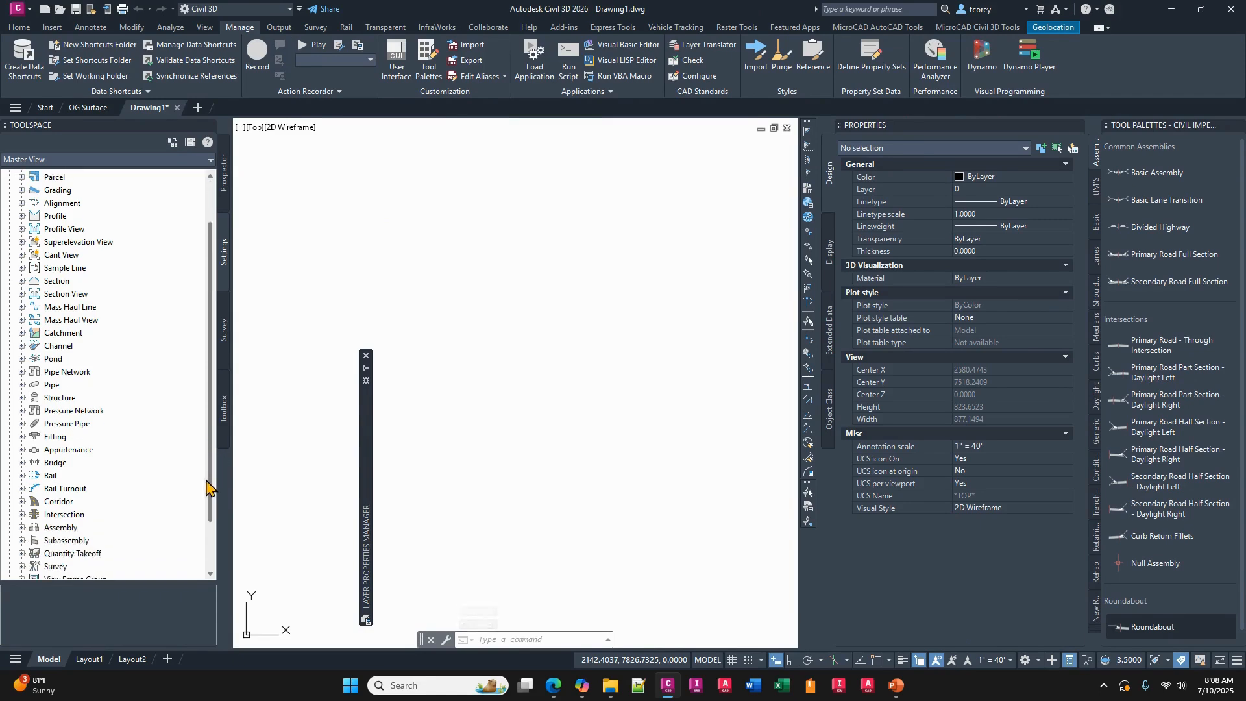
scroll(208, 421, "up", 3)
left_click(225, 185)
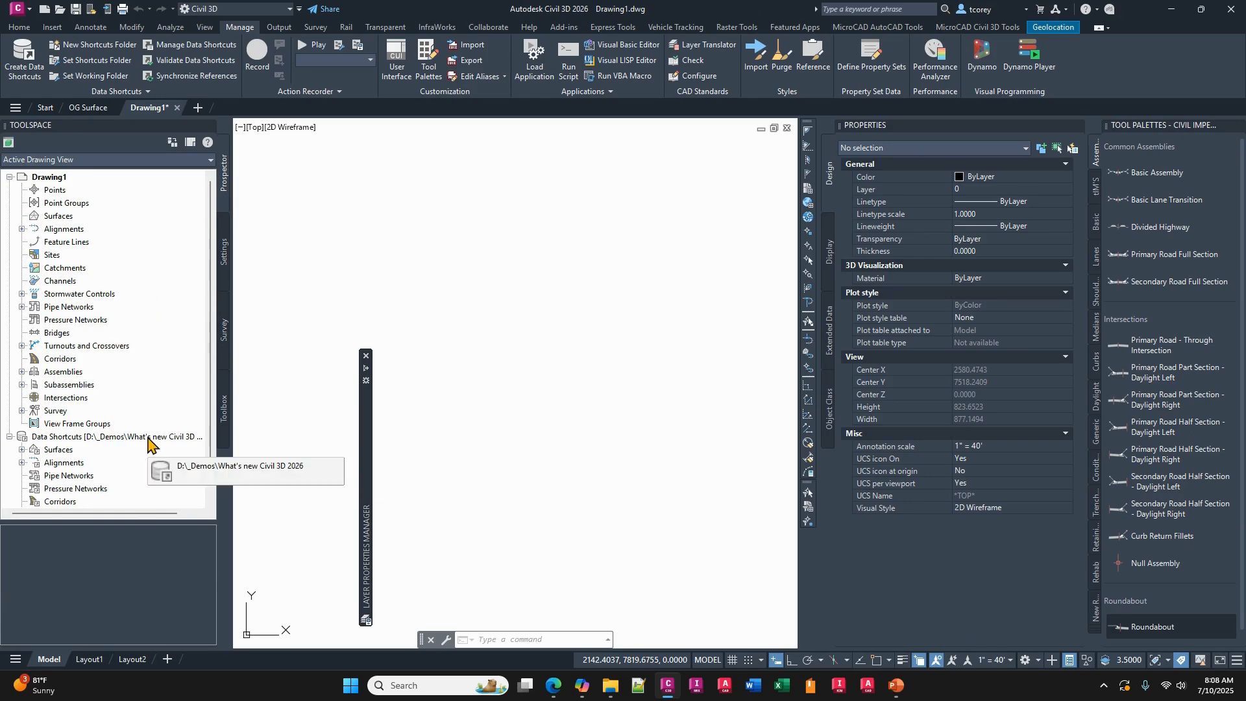
left_click(20, 450)
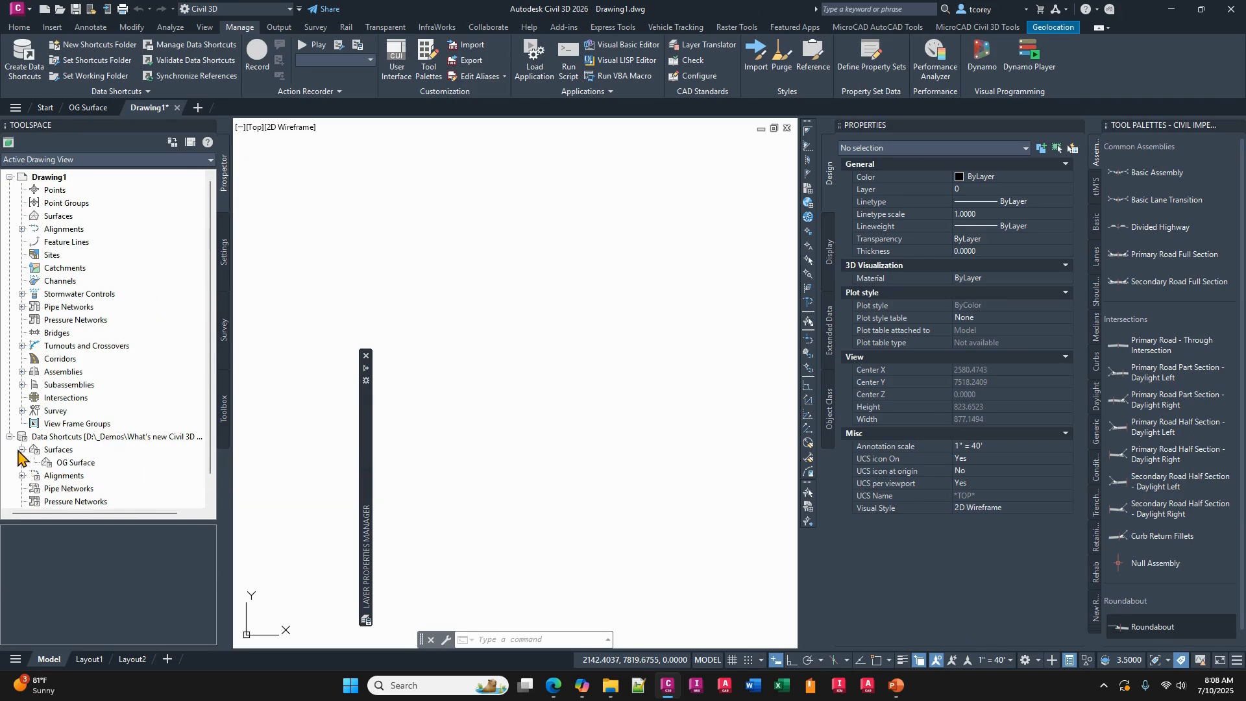
right_click(67, 464)
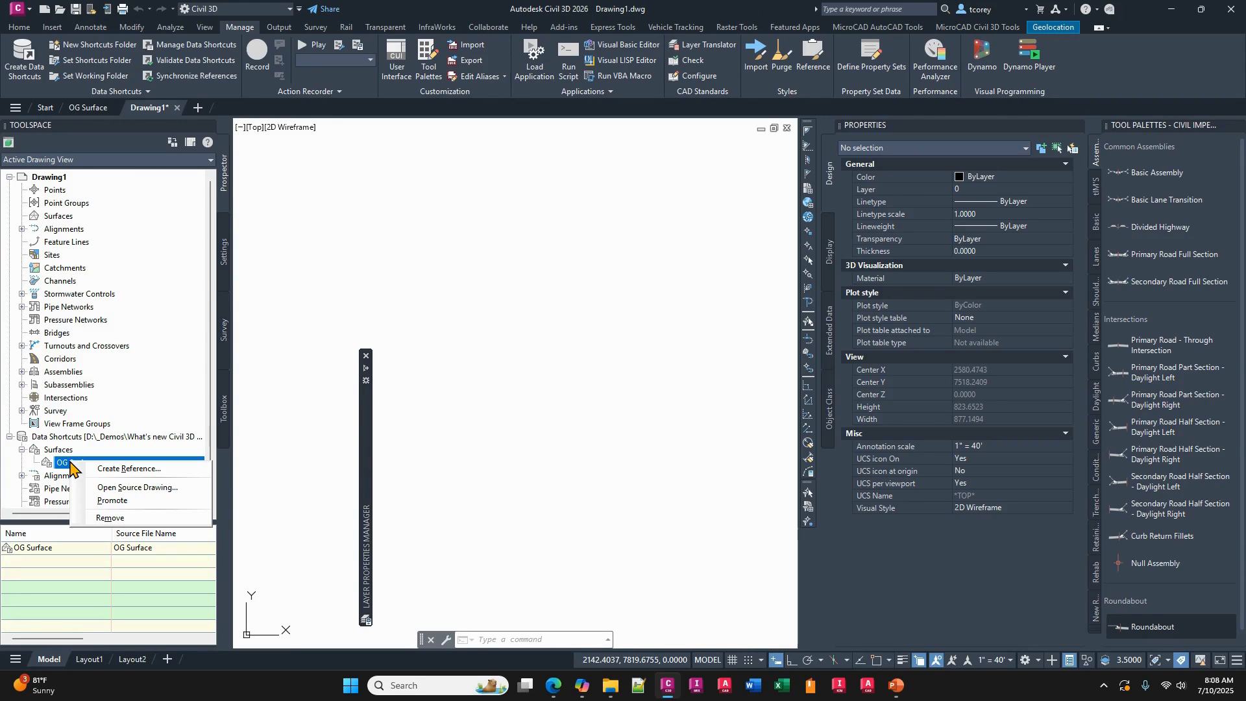
left_click(121, 468)
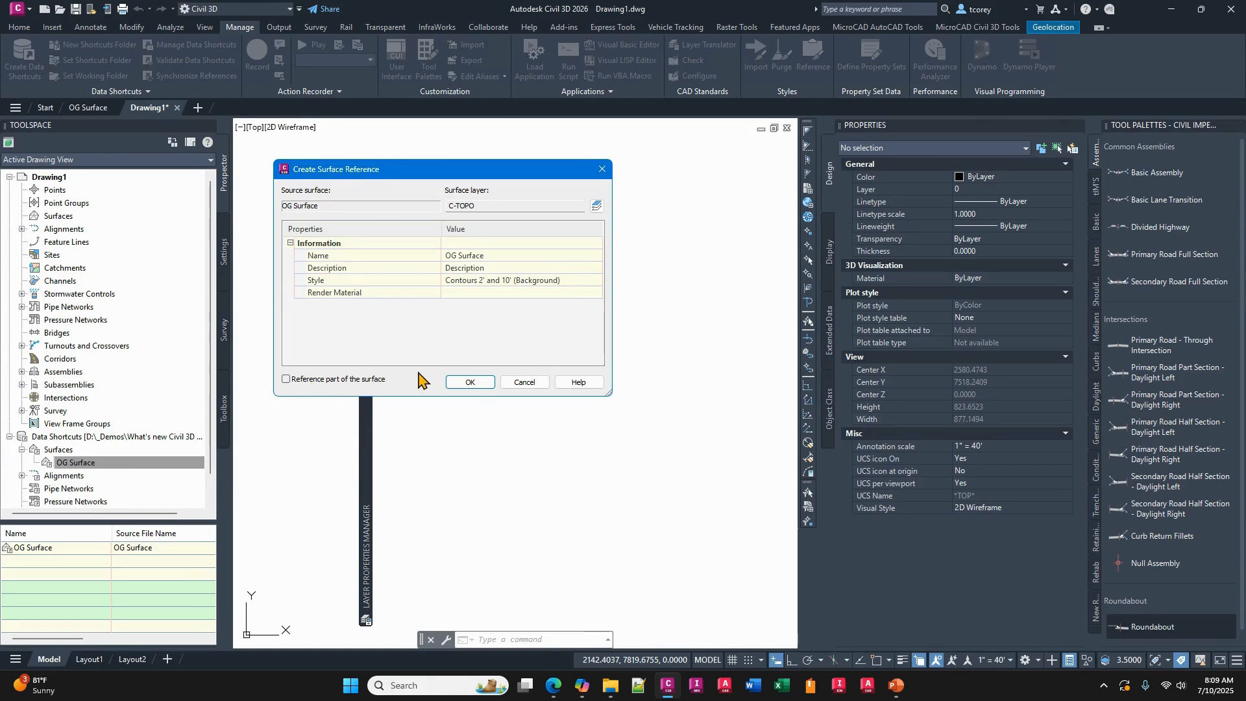
left_click(524, 382)
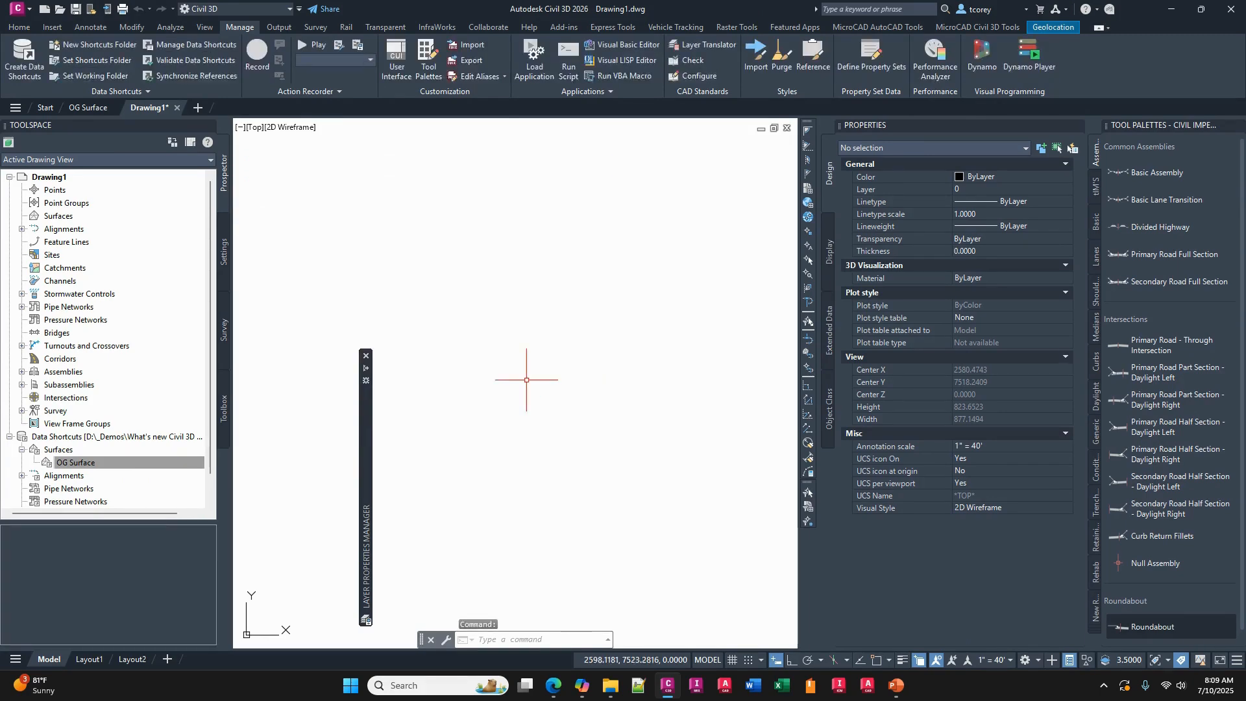
Copy the closed polyline around Spring Creek Reservoir from the OG Surface drawing to the clipboard.
left_click(84, 107)
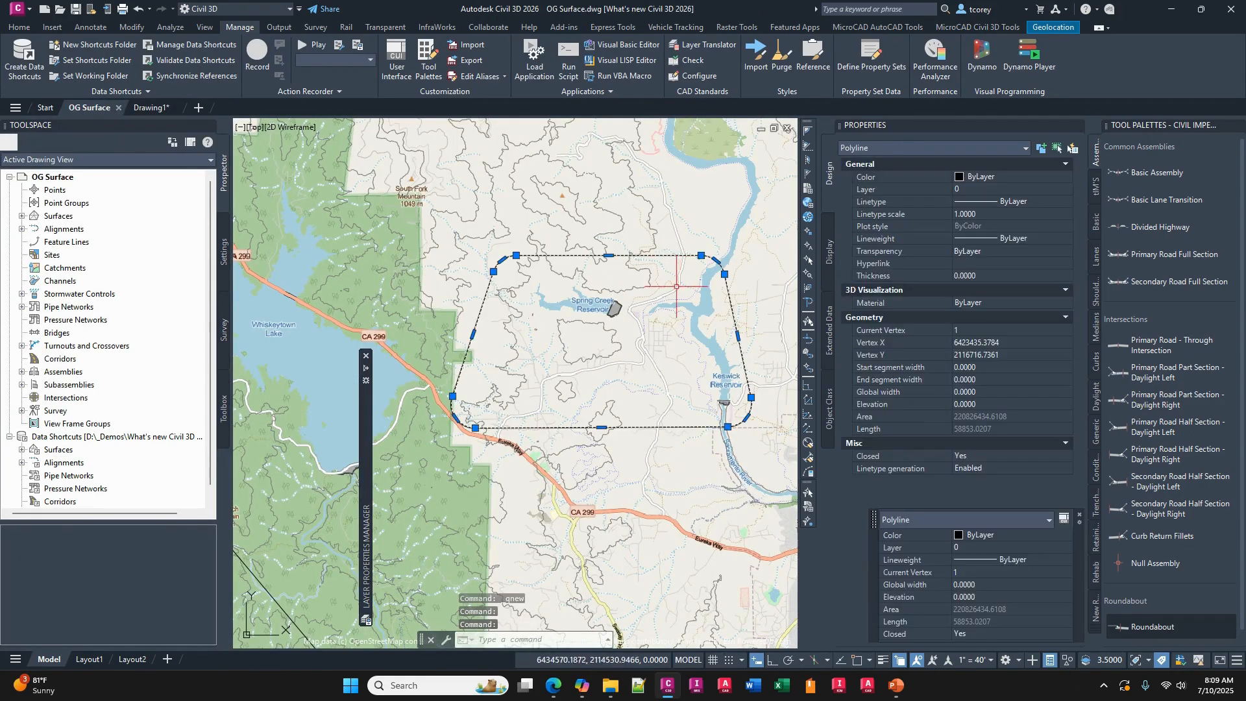
right_click(681, 356)
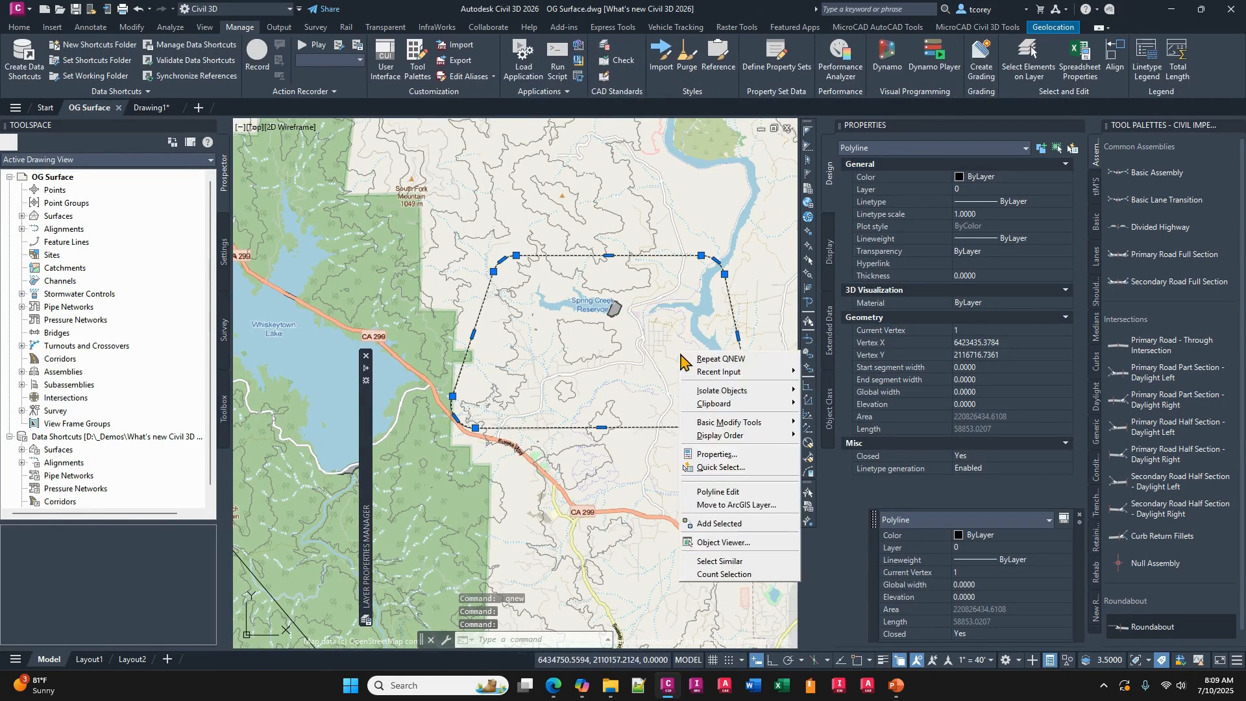
mouse_move(753, 403)
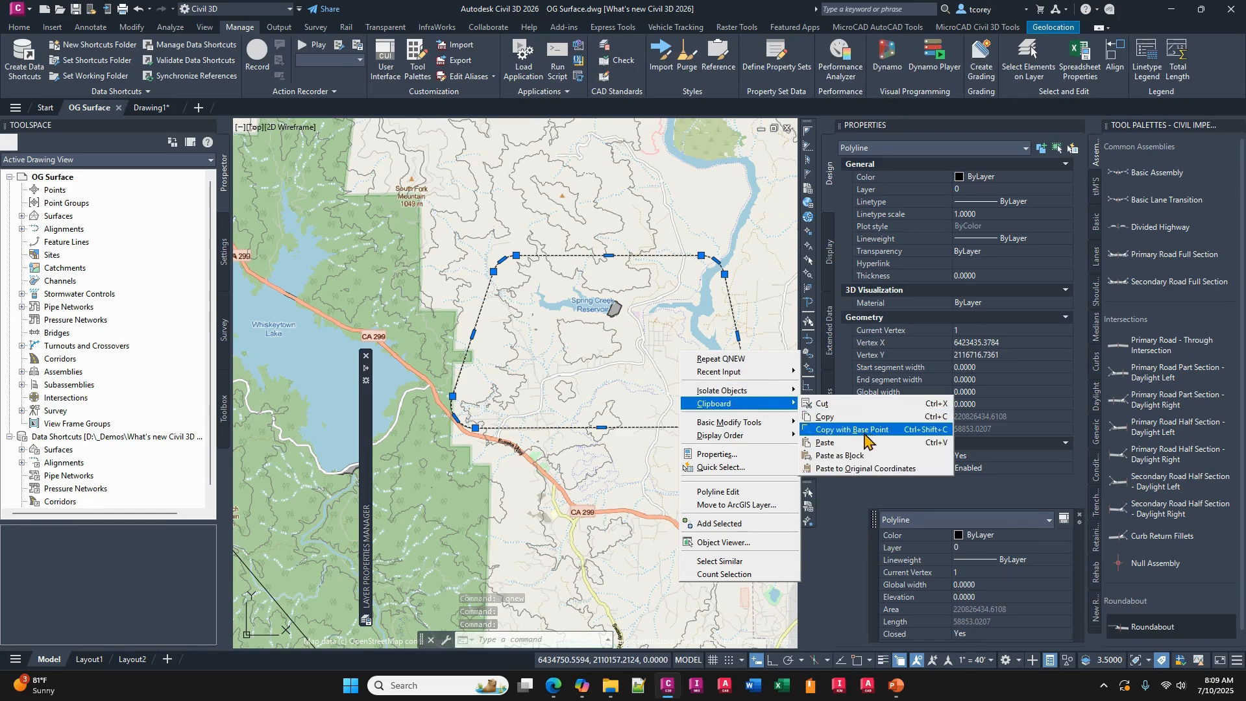
left_click(829, 420)
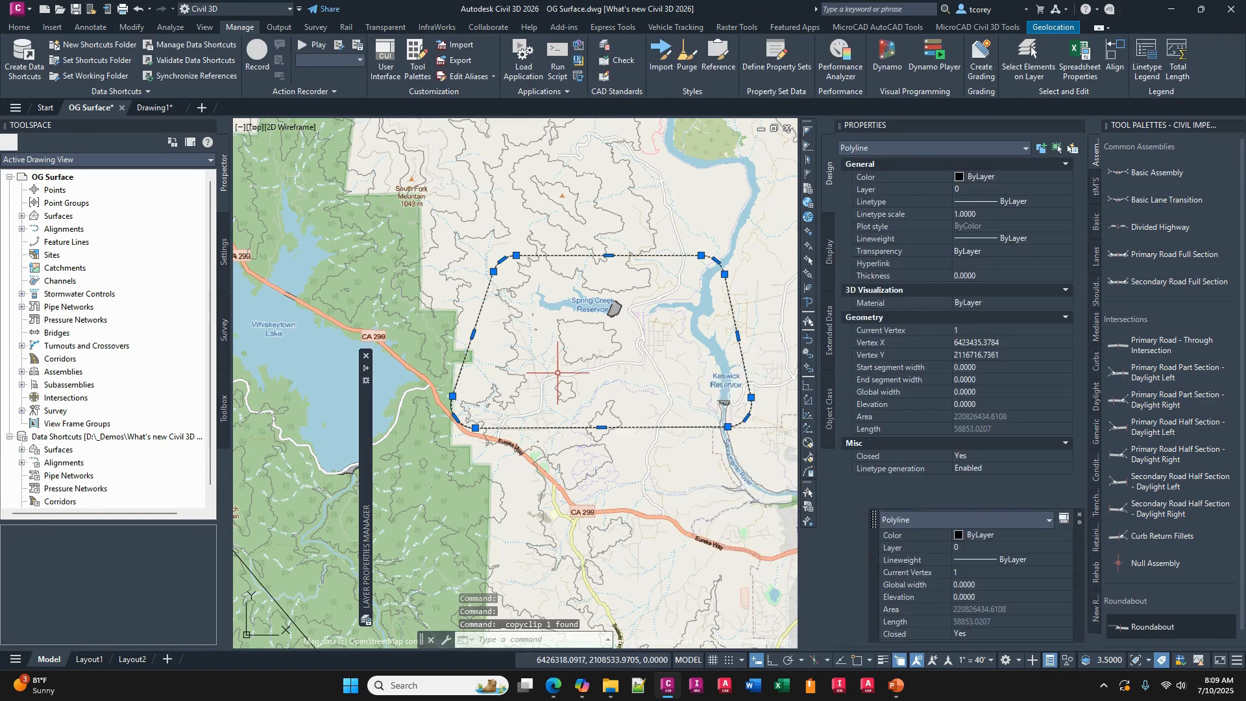
key("Escape")
Paste the copied polyline into Drawing1 at its original coordinates.
left_click(162, 111)
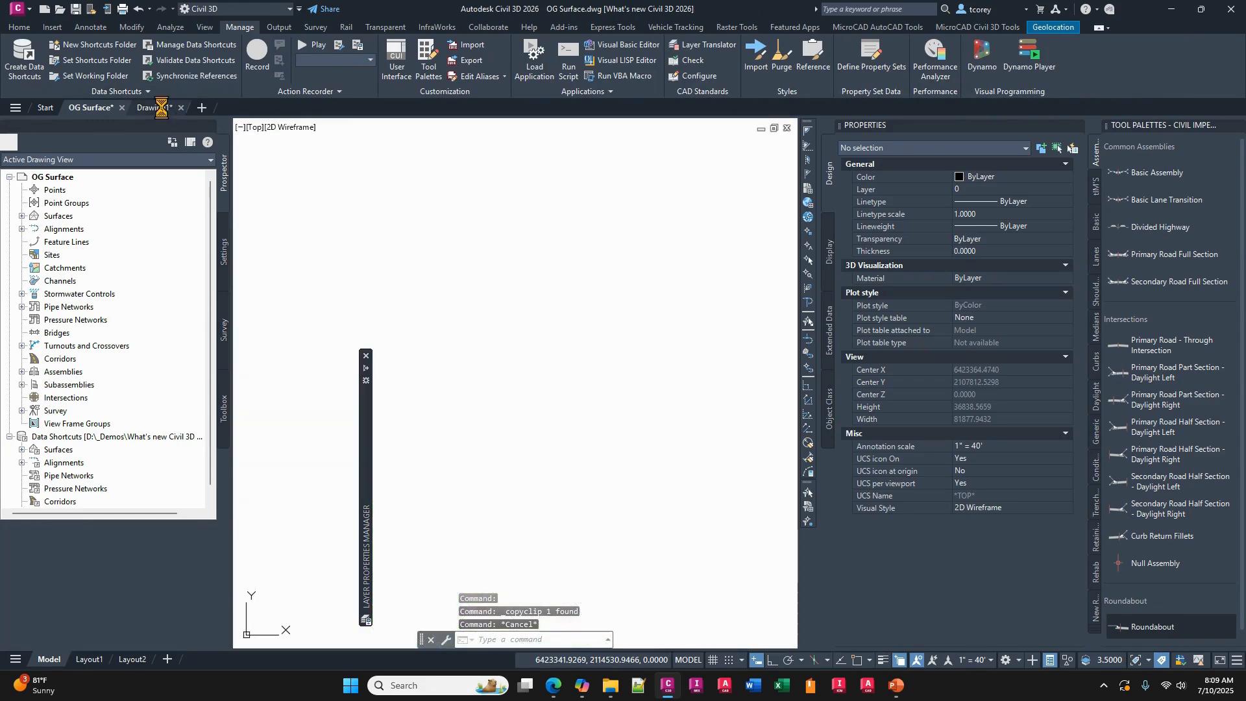
right_click(464, 322)
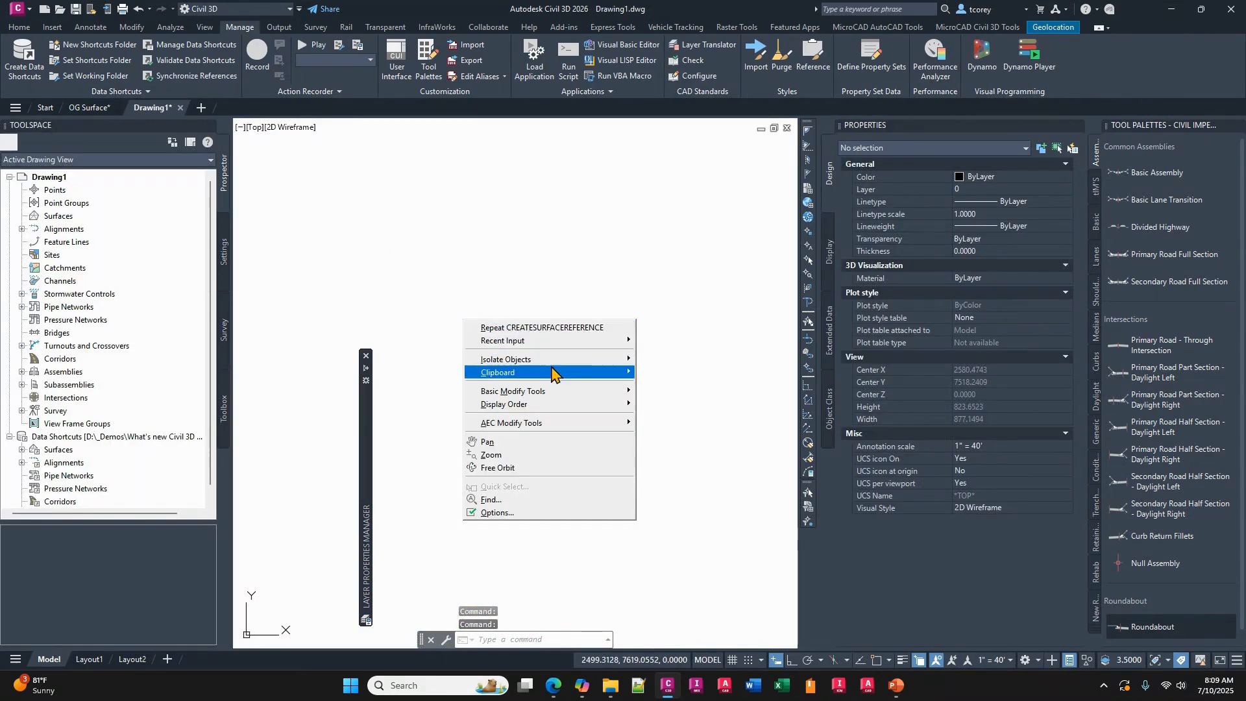
mouse_move(574, 374)
left_click(693, 439)
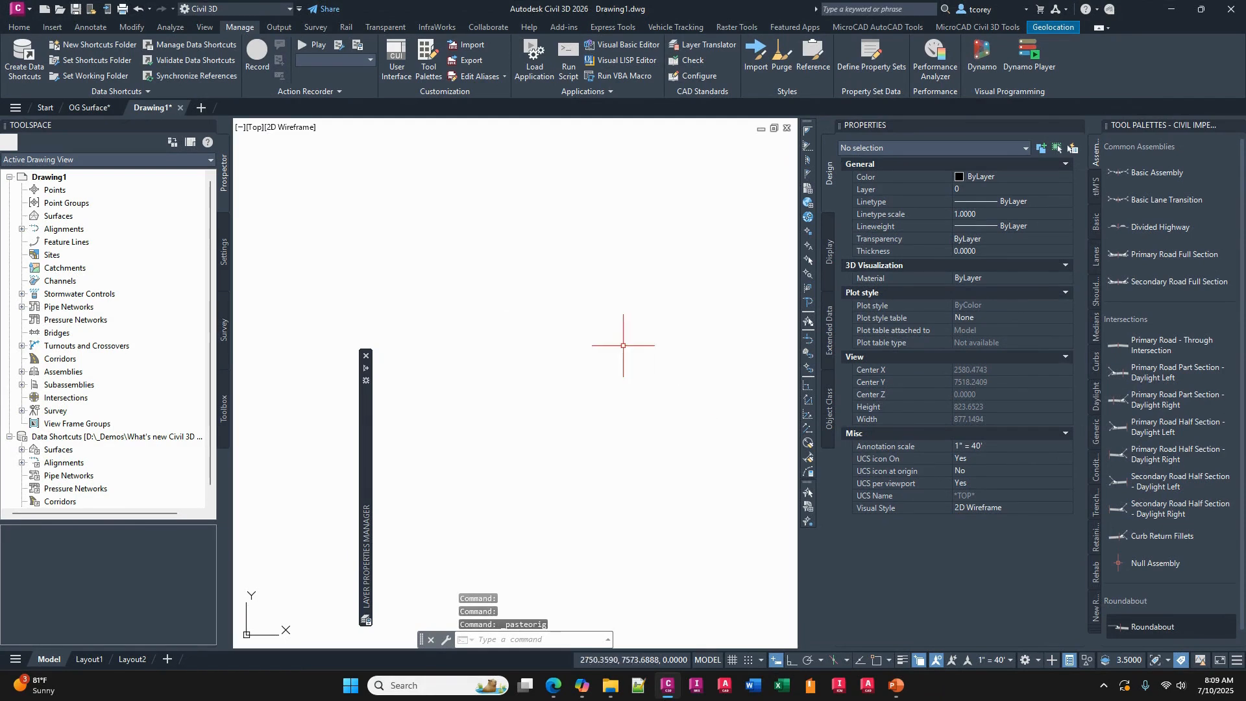
middle_click(559, 340)
middle_click(559, 340)
middle_click_drag(559, 345, 567, 302)
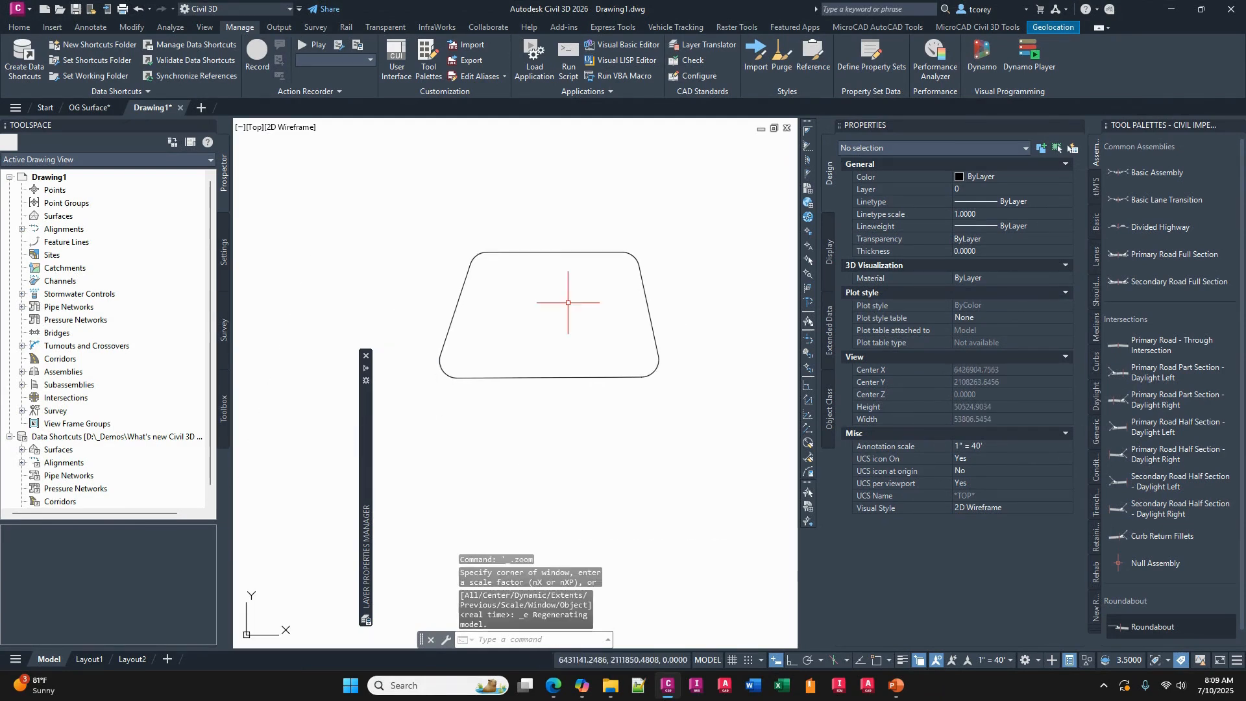
left_click(570, 252)
key("Escape")
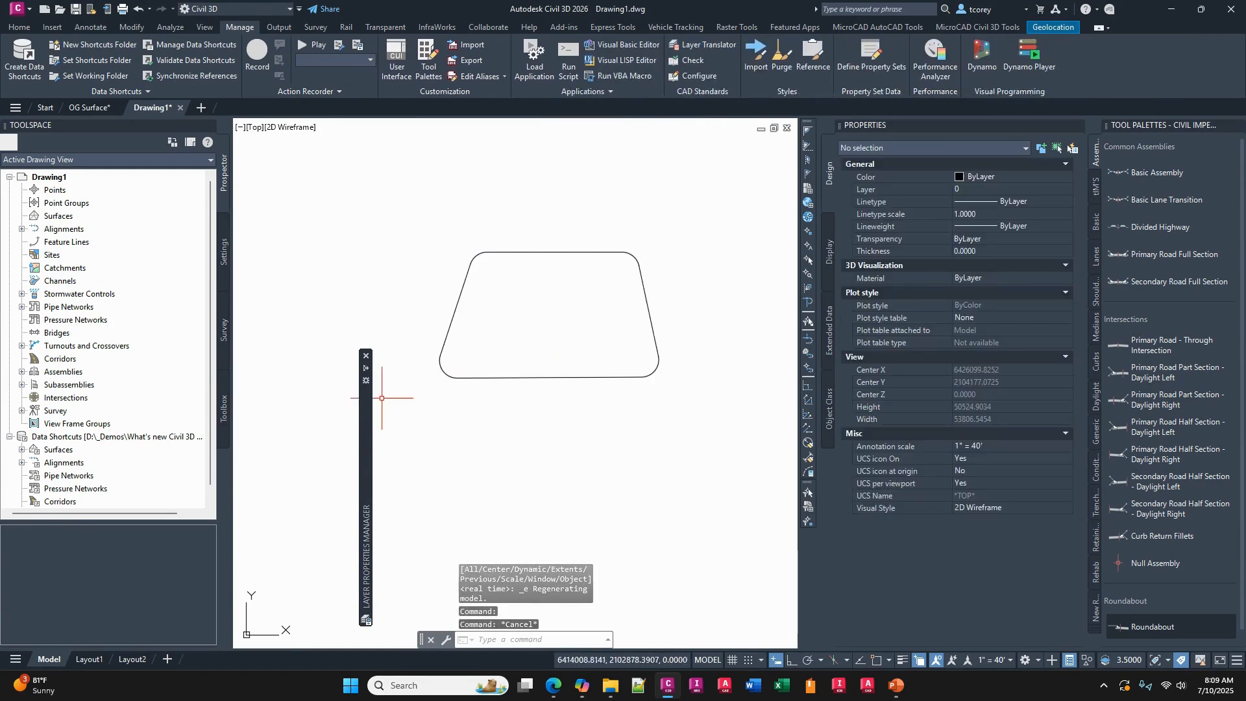
Create a reference to the OG Surface shortcut with Reference part of the surface enabled, using the pasted polyline as its boundary.
left_click(22, 449)
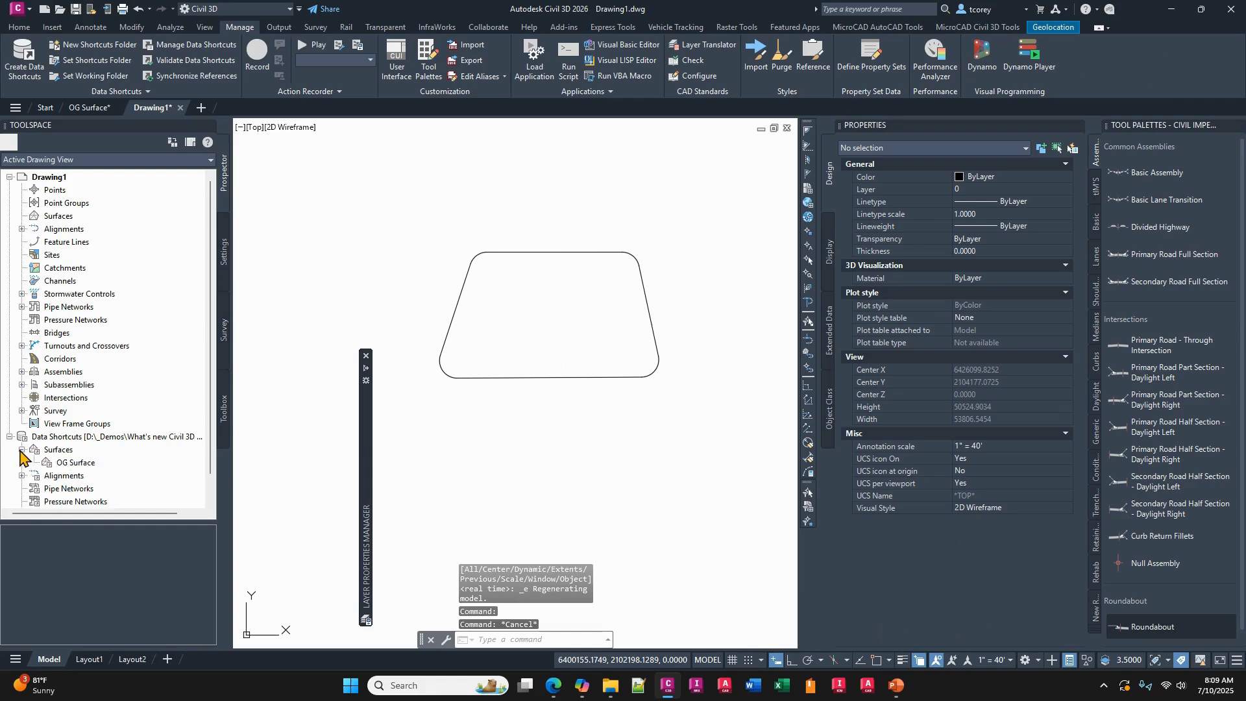
right_click(73, 472)
left_click(127, 476)
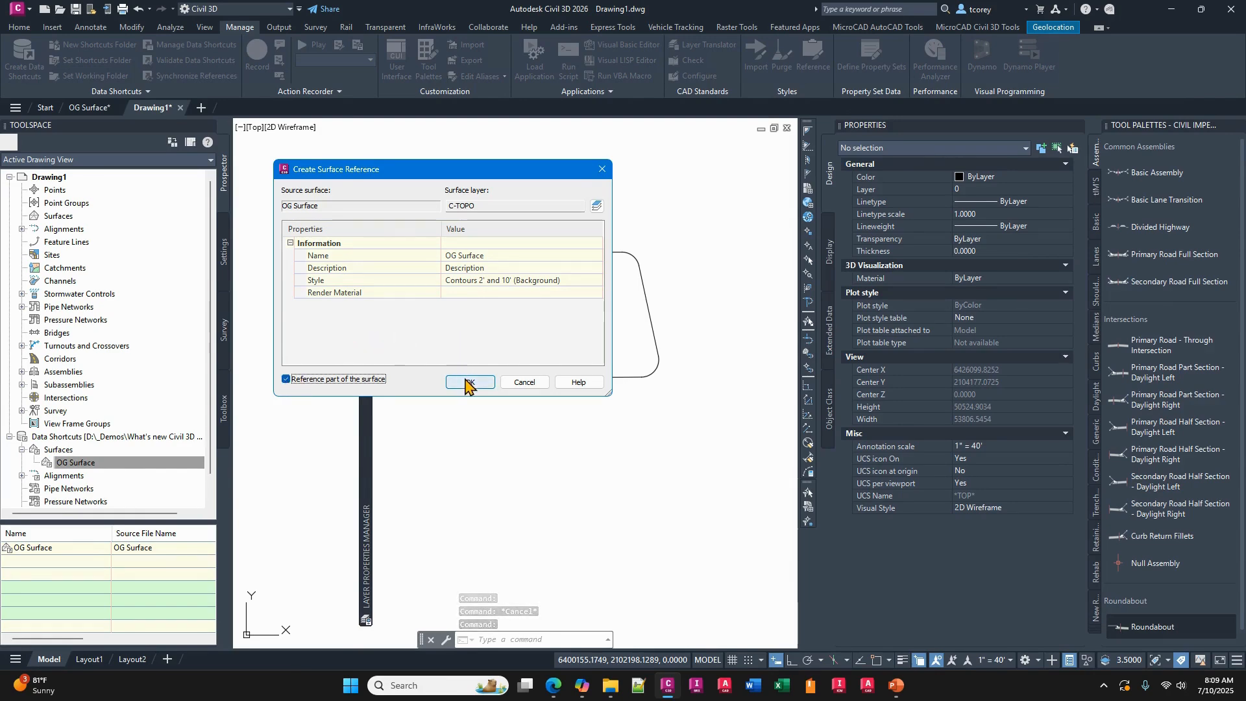
left_click(468, 383)
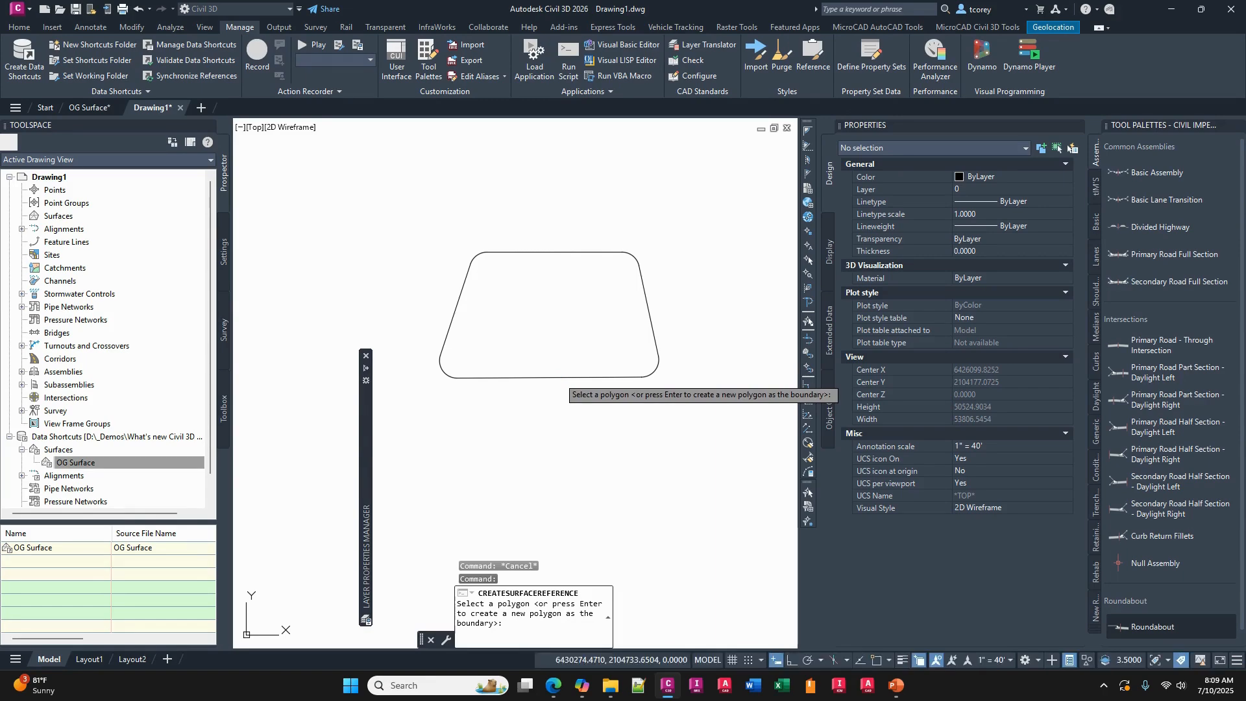
left_click(560, 376)
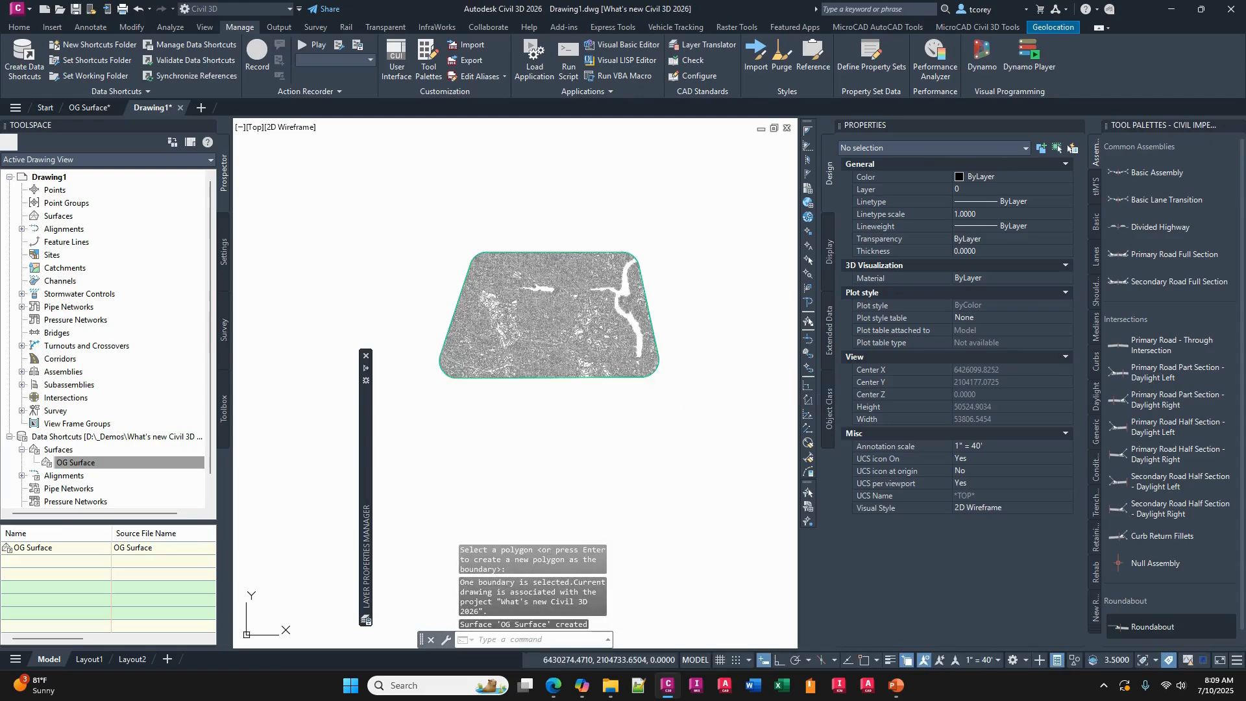
Examine the partial OG Surface reference, checking its contours within the polyline boundary and its surface properties.
scroll(571, 331, "up", 5)
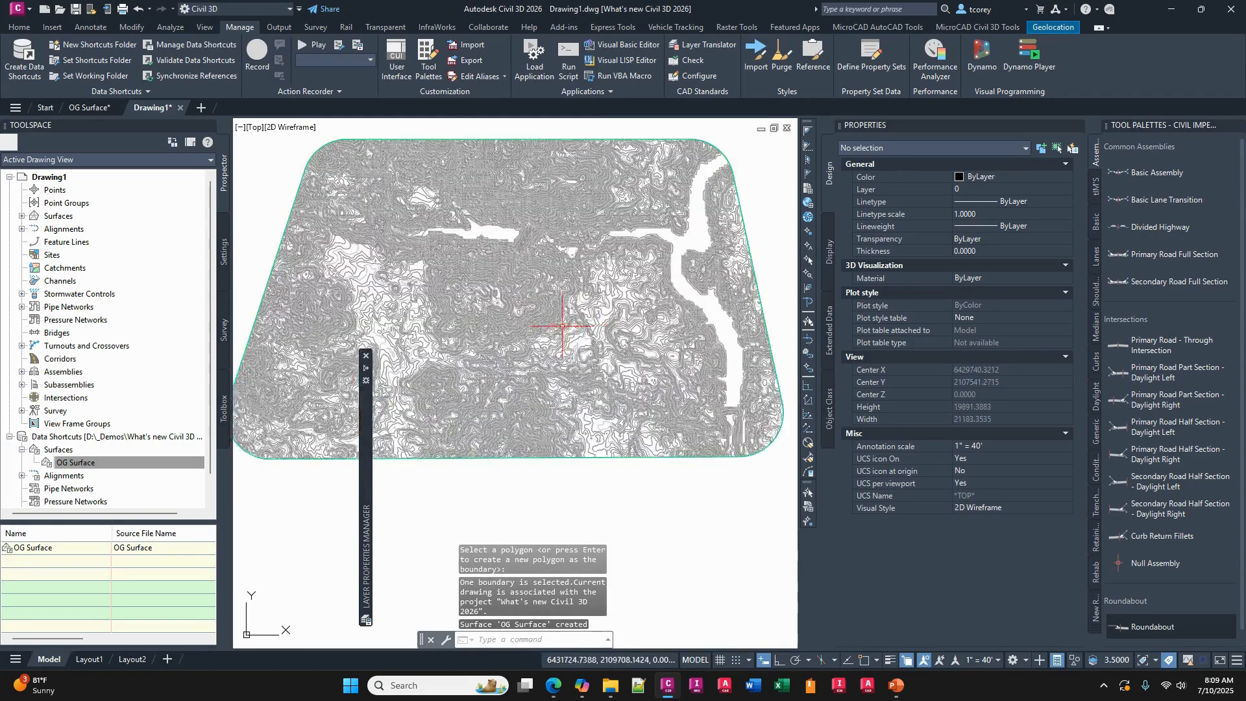
middle_click_drag(573, 348, 571, 357)
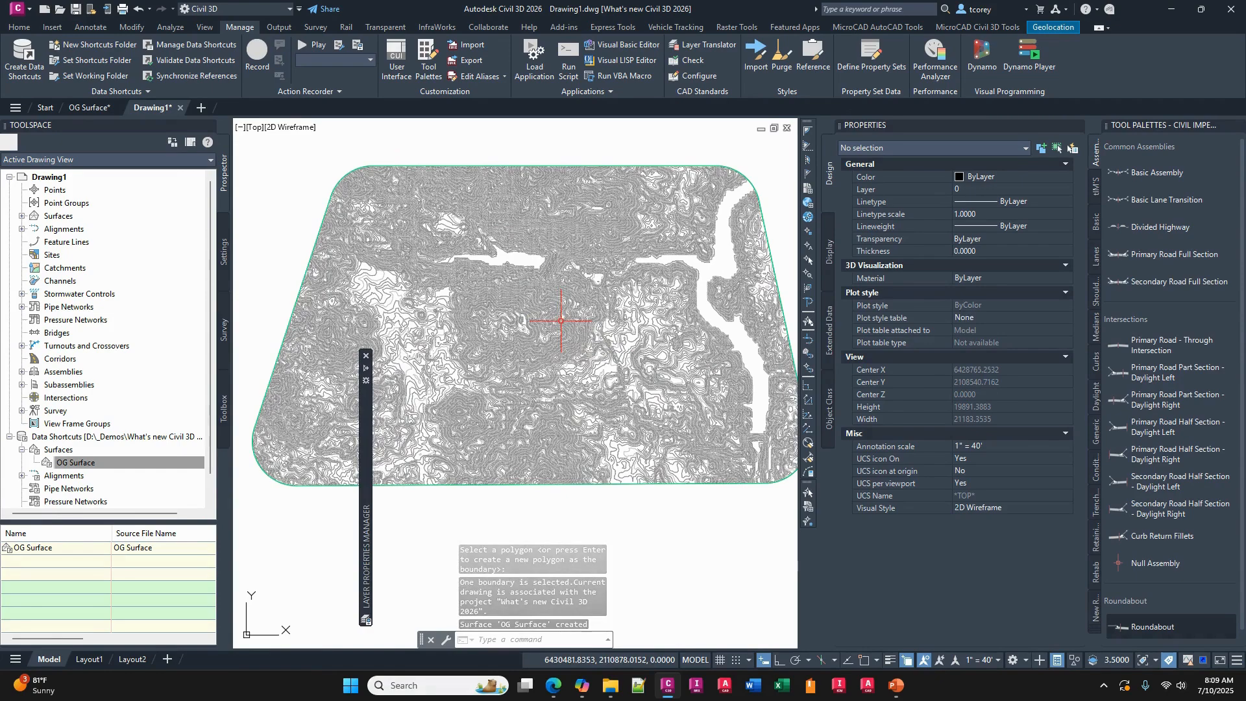
left_click(561, 321)
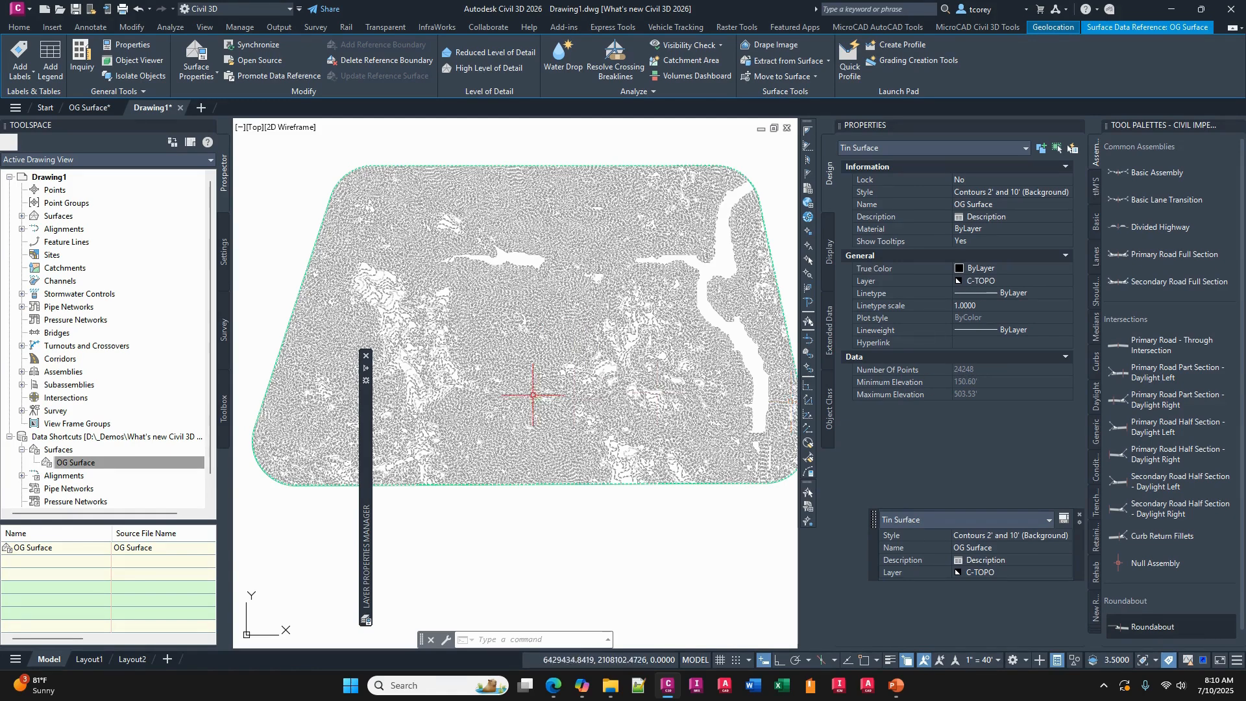
key("Escape")
key("Escape")
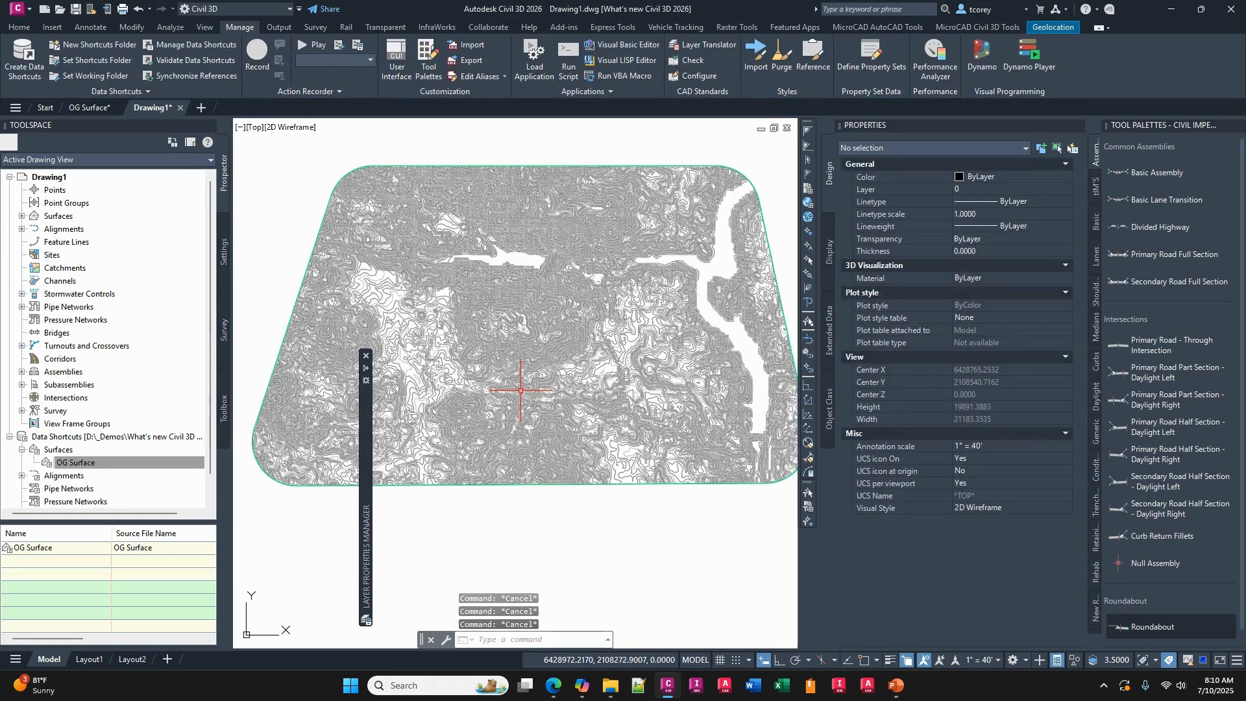
scroll(520, 390, "down", 2)
mouse_move(522, 389)
middle_mouse_down()
mouse_move(536, 361)
mouse_move(526, 404)
middle_mouse_up()
scroll(526, 404, "up", 2)
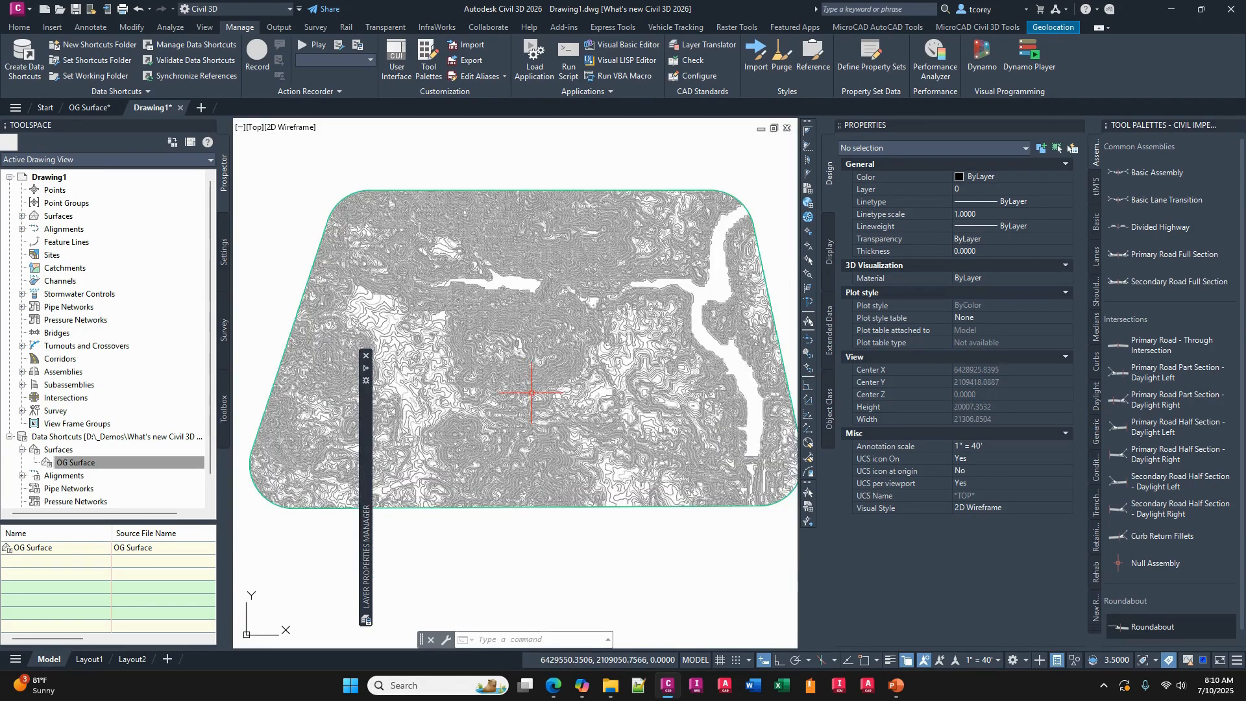
mouse_move(532, 392)
scroll(531, 393, "down", 2)
middle_click_drag(531, 387, 518, 379)
scroll(530, 392, "up", 2)
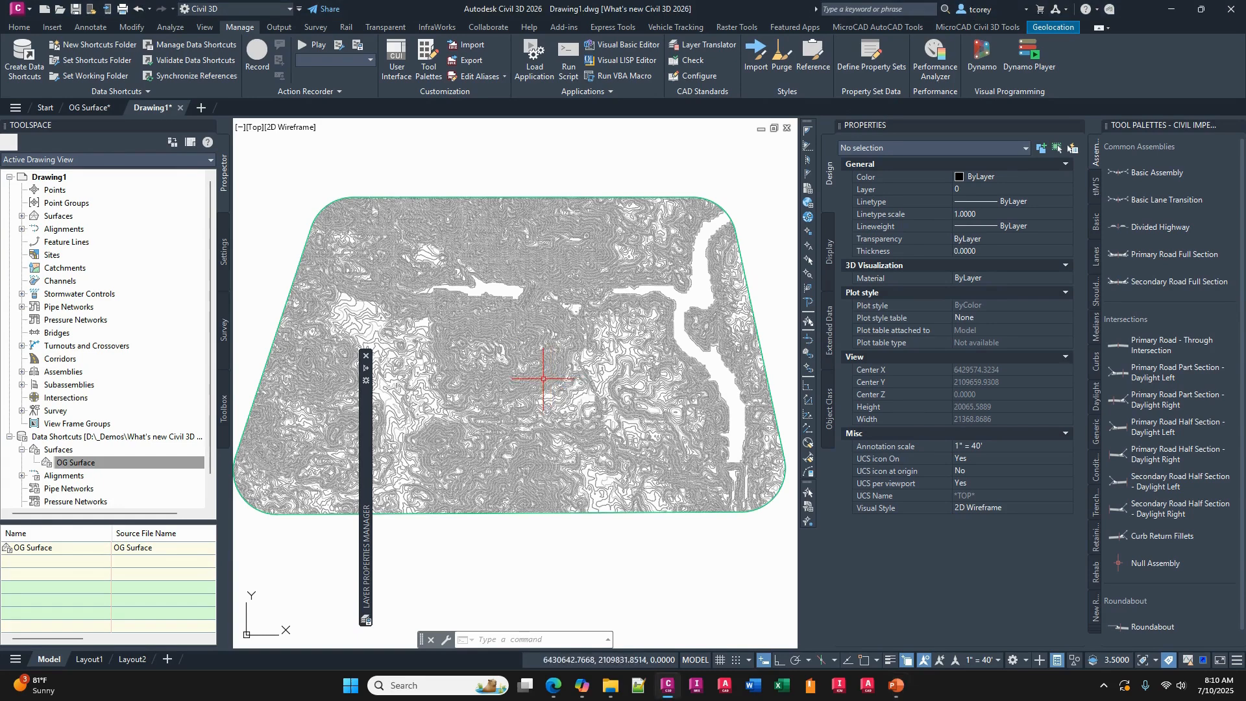
scroll(543, 379, "down", 2)
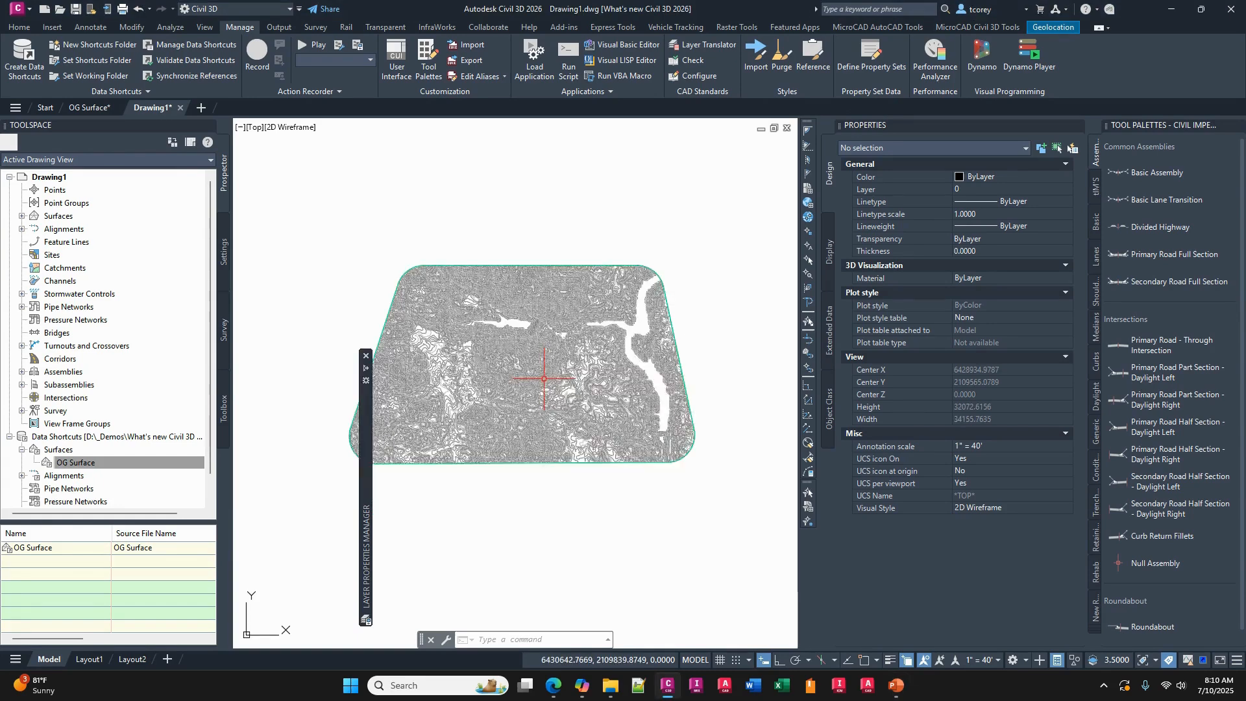
Open the recent drawing Reference Surface-Portion without converting its large, dense hatch patterns.
left_click(83, 110)
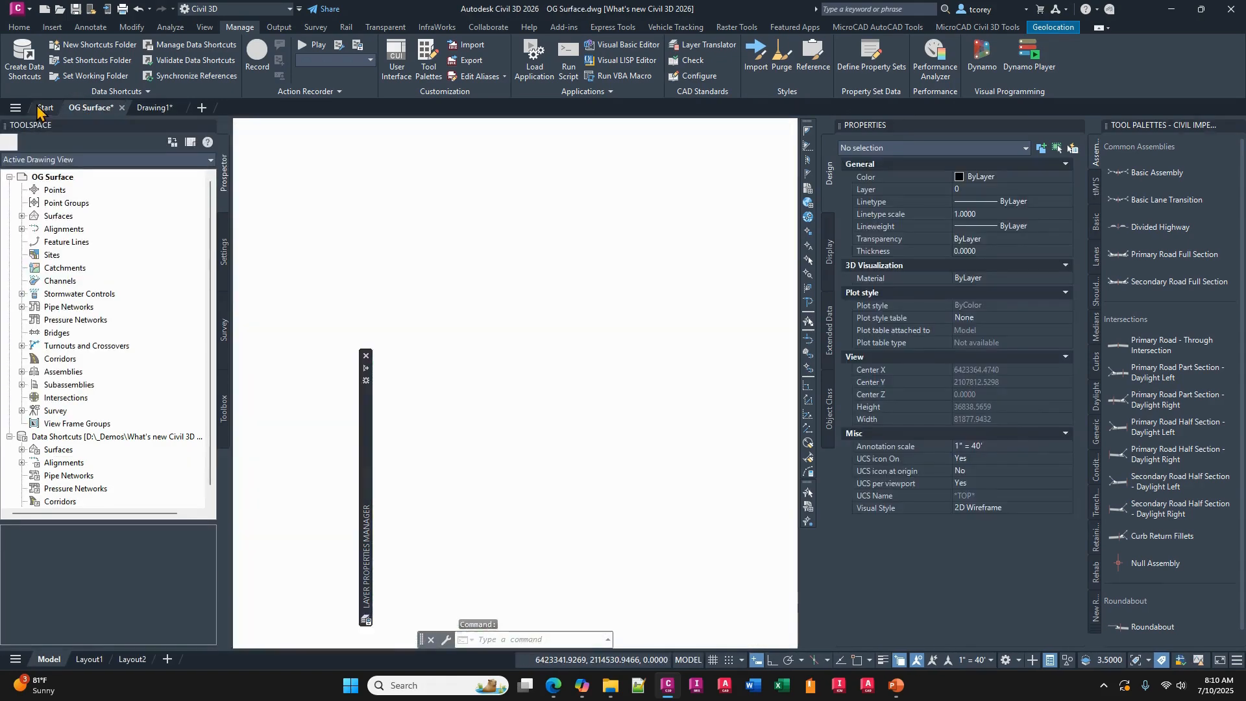
left_click(39, 107)
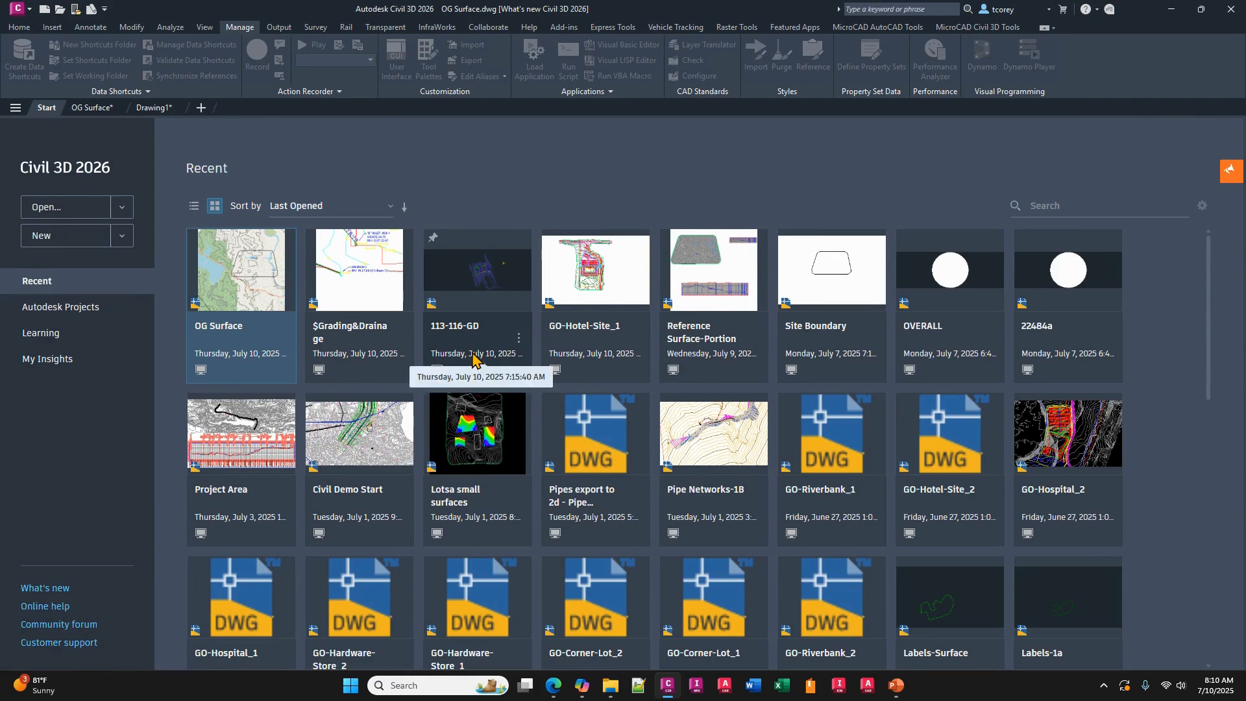
left_click(691, 334)
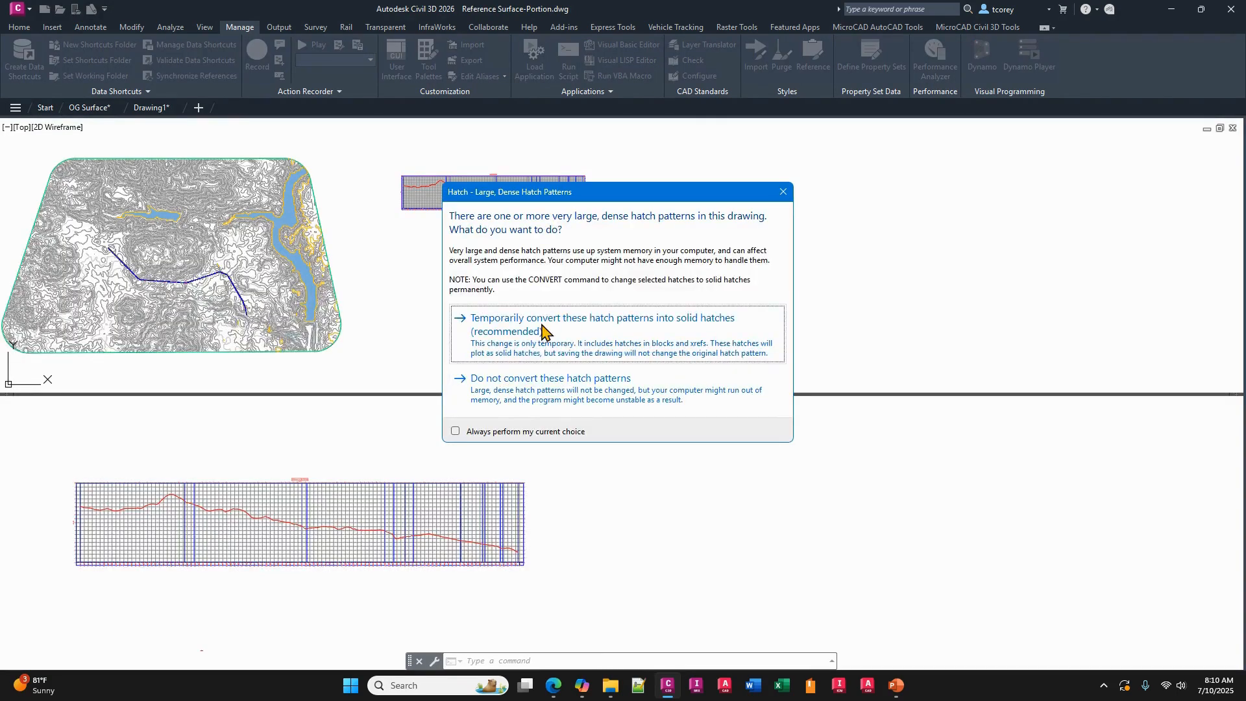
left_click(553, 392)
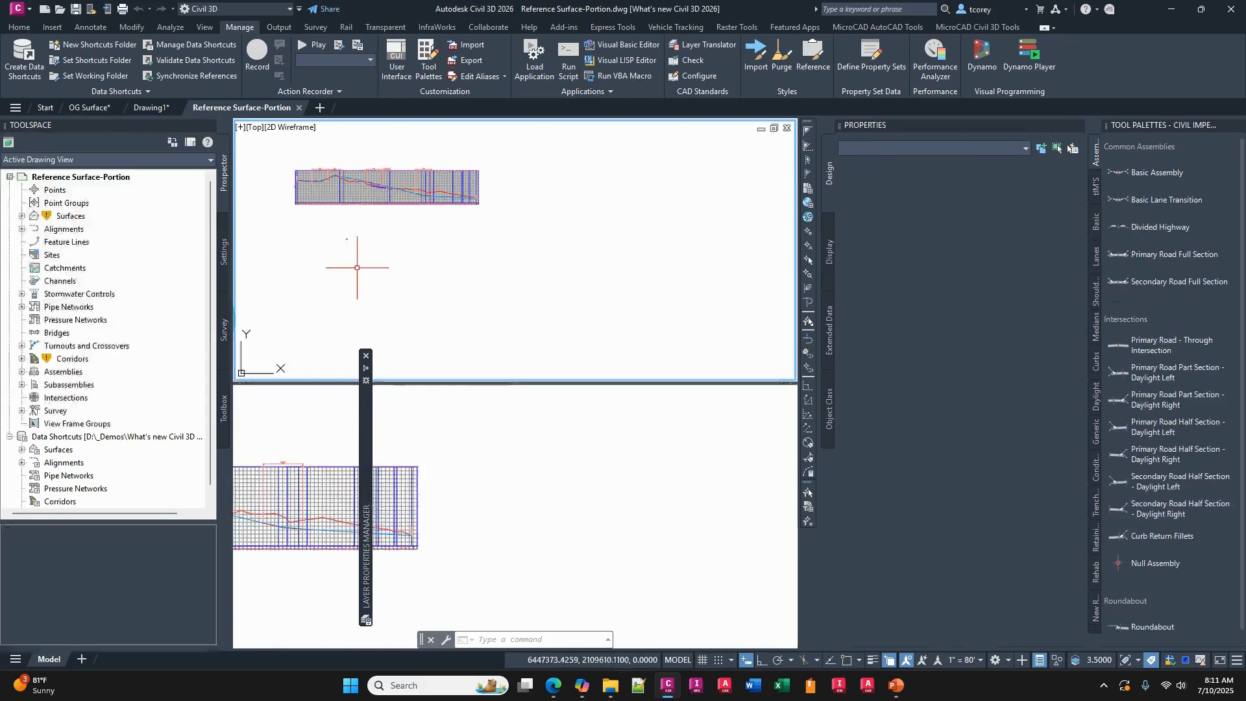
Examine the partial surface's contours, the water areas and the road corridor in the plan viewport.
middle_click_drag(417, 306, 774, 291)
middle_click_drag(473, 266, 519, 264)
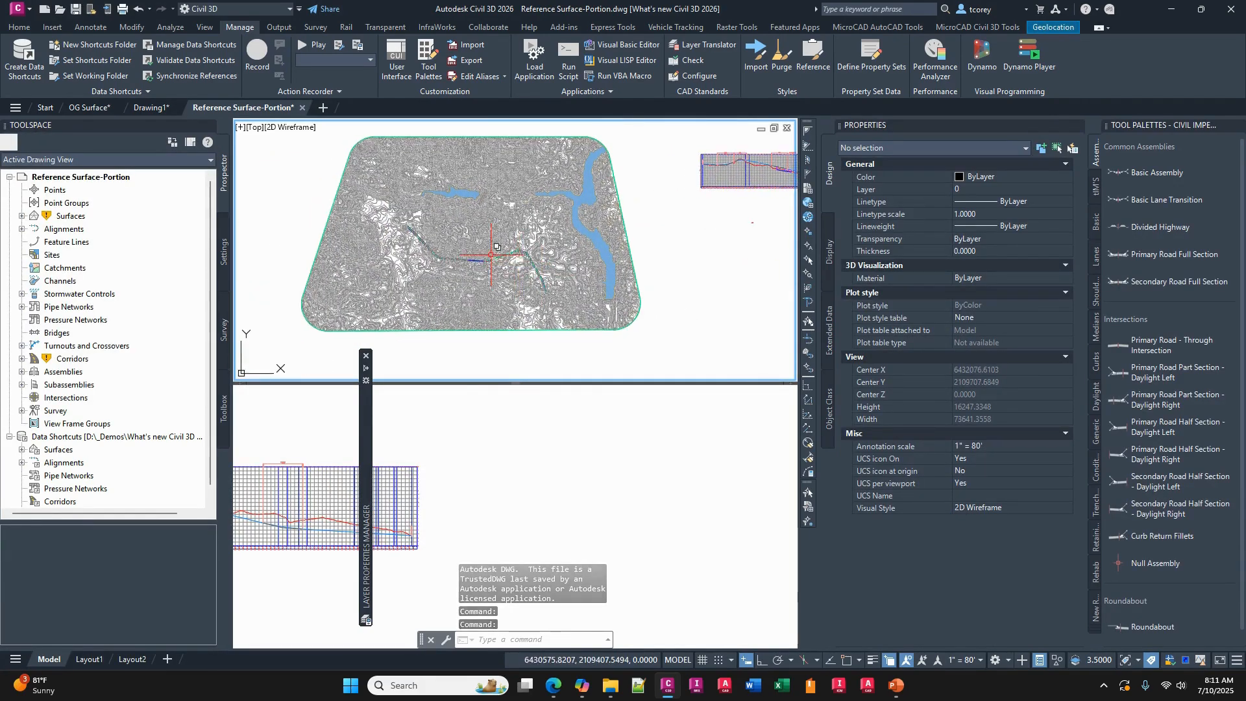
scroll(497, 247, "up", 6)
scroll(543, 244, "down", 4)
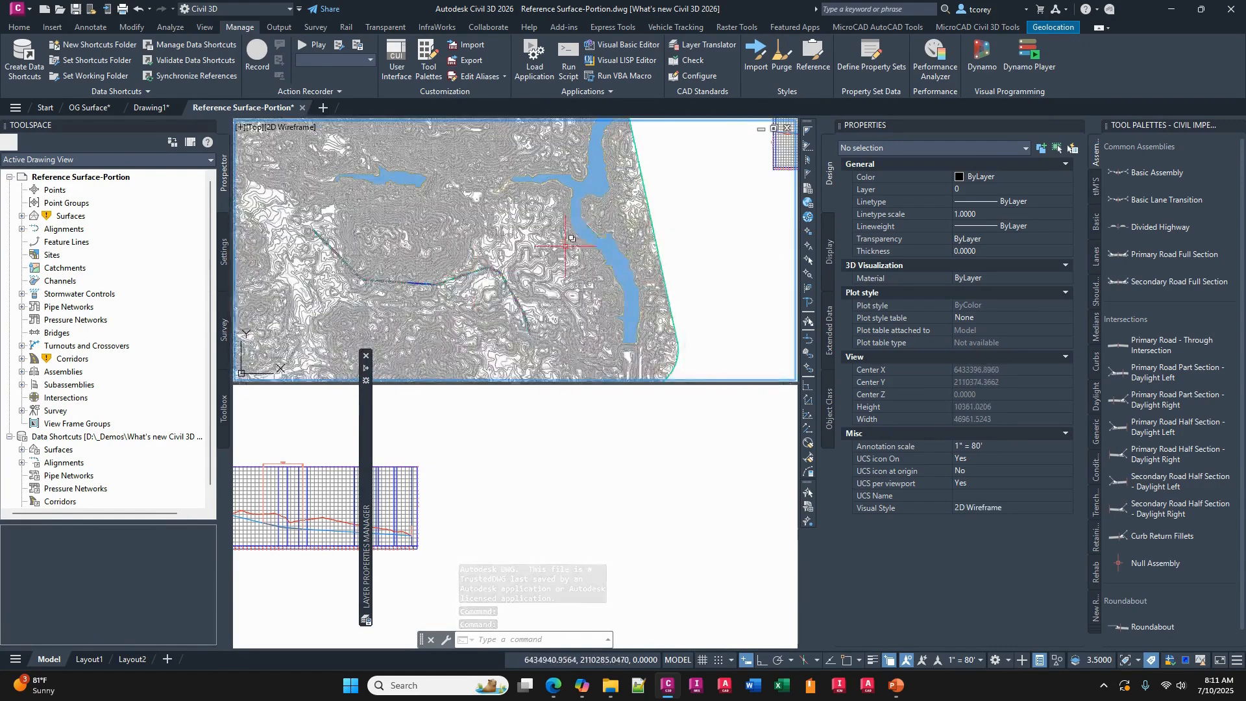
middle_click_drag(565, 246, 623, 227)
middle_click_drag(491, 217, 509, 214)
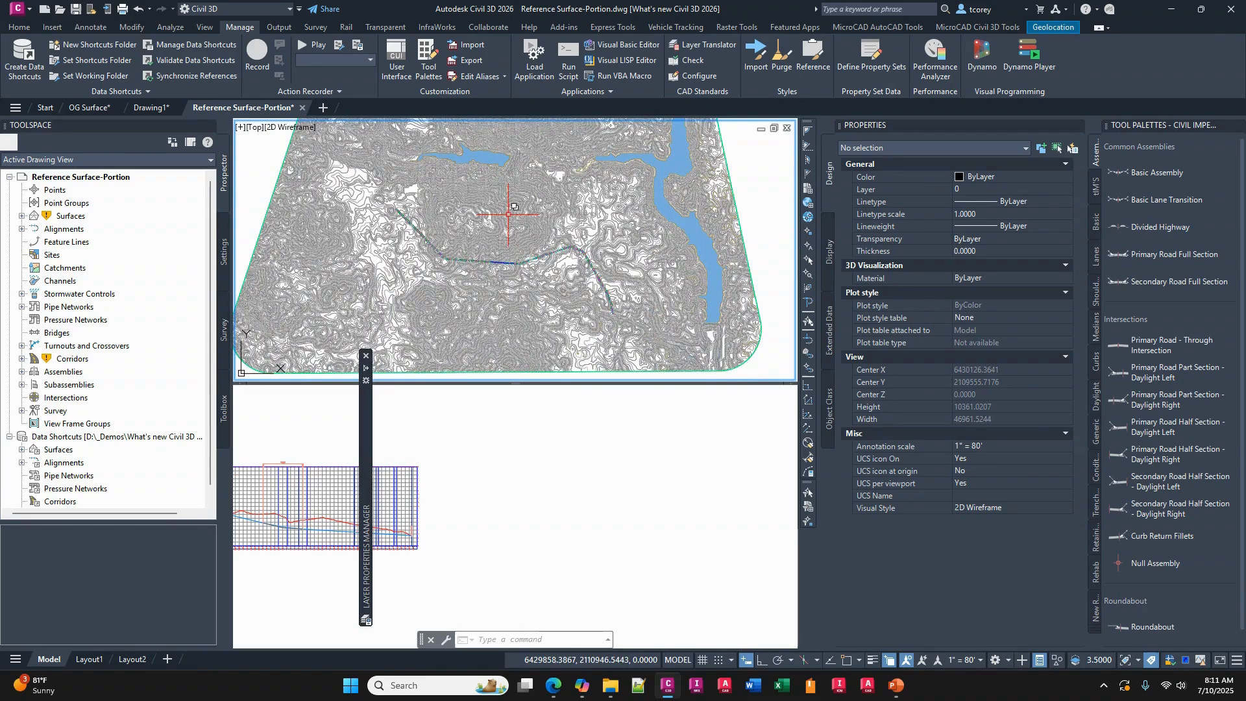
mouse_move(504, 223)
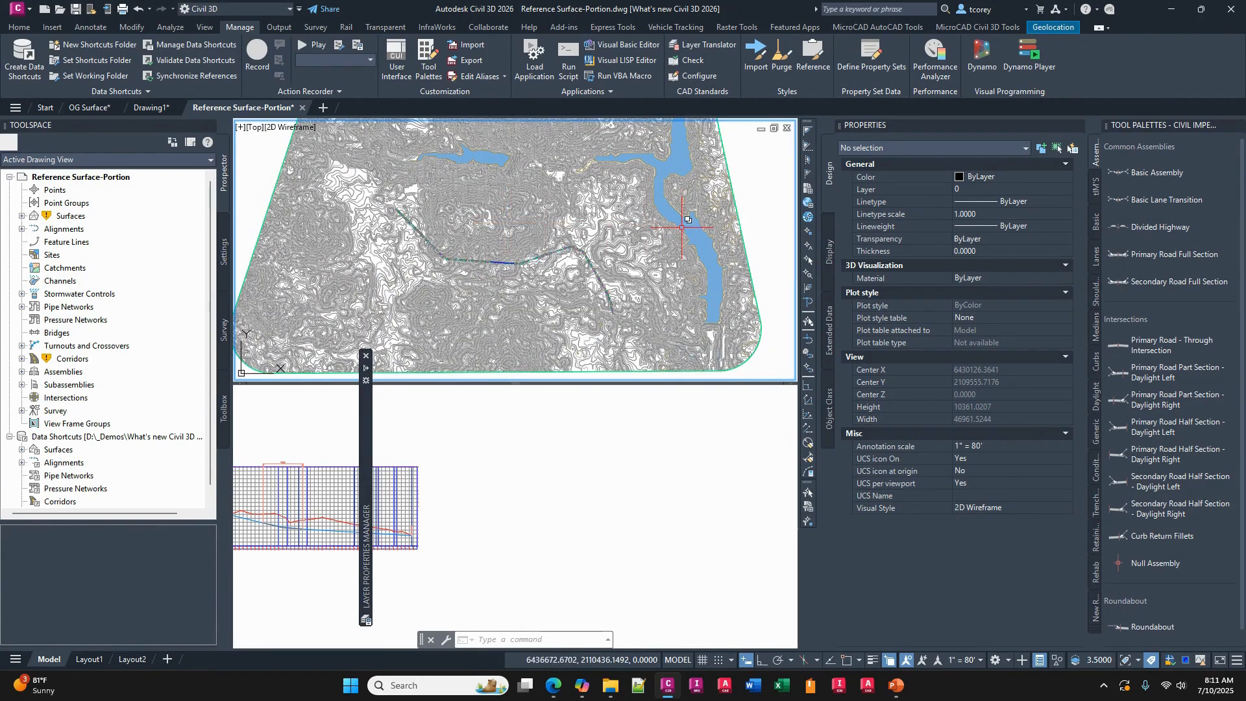
Inspect the properties of the solid hatch filling the reservoir, leaving it unchanged and deselected.
scroll(681, 220, "up", 5)
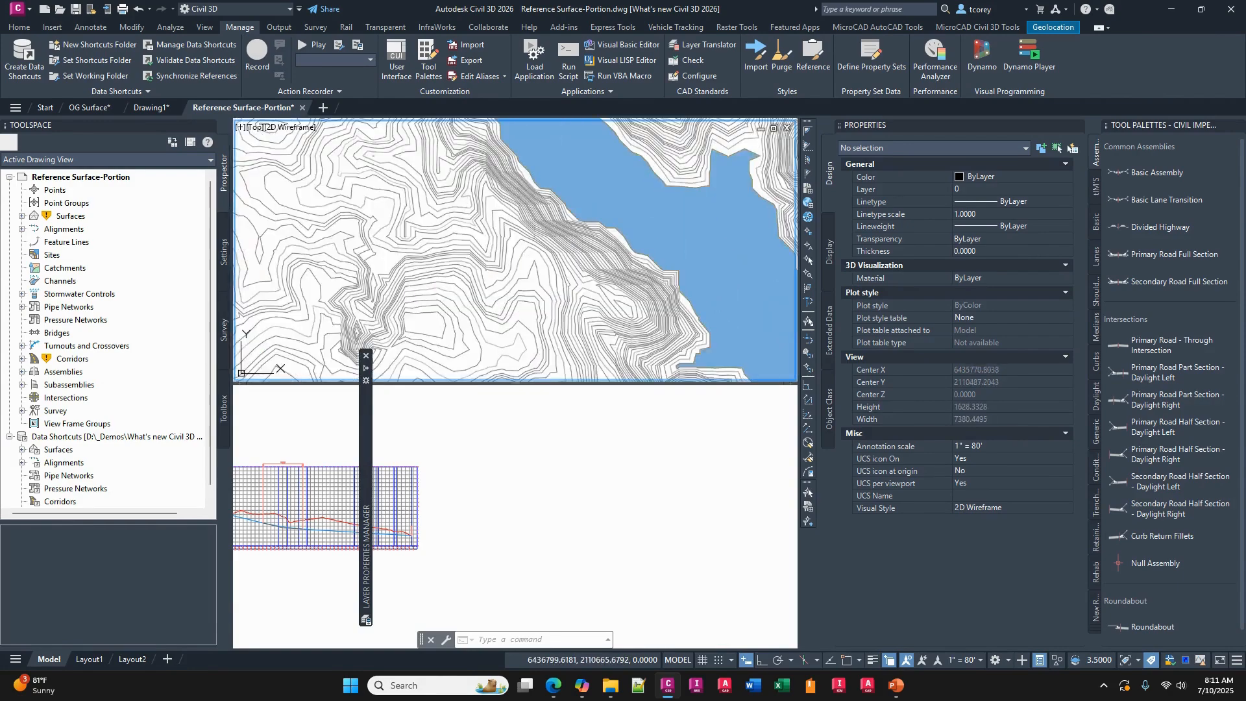
left_click(682, 220)
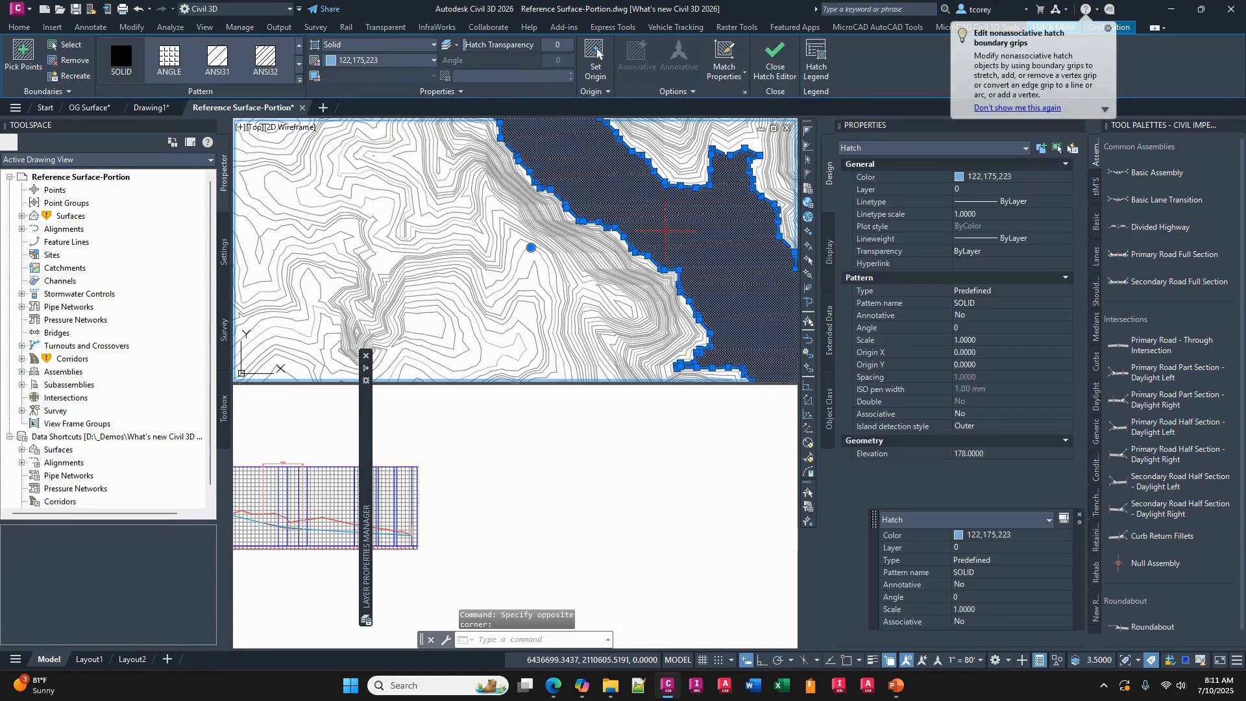
scroll(665, 230, "down", 2)
scroll(665, 230, "down", 1)
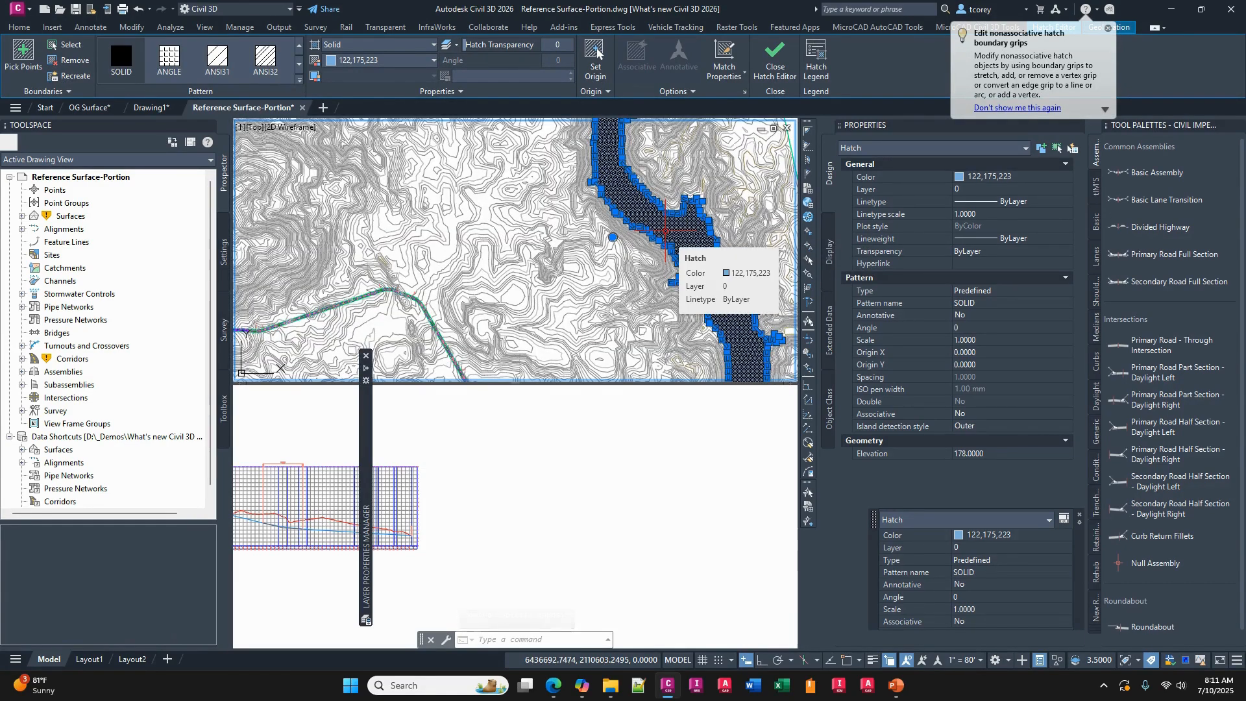
left_click(560, 237)
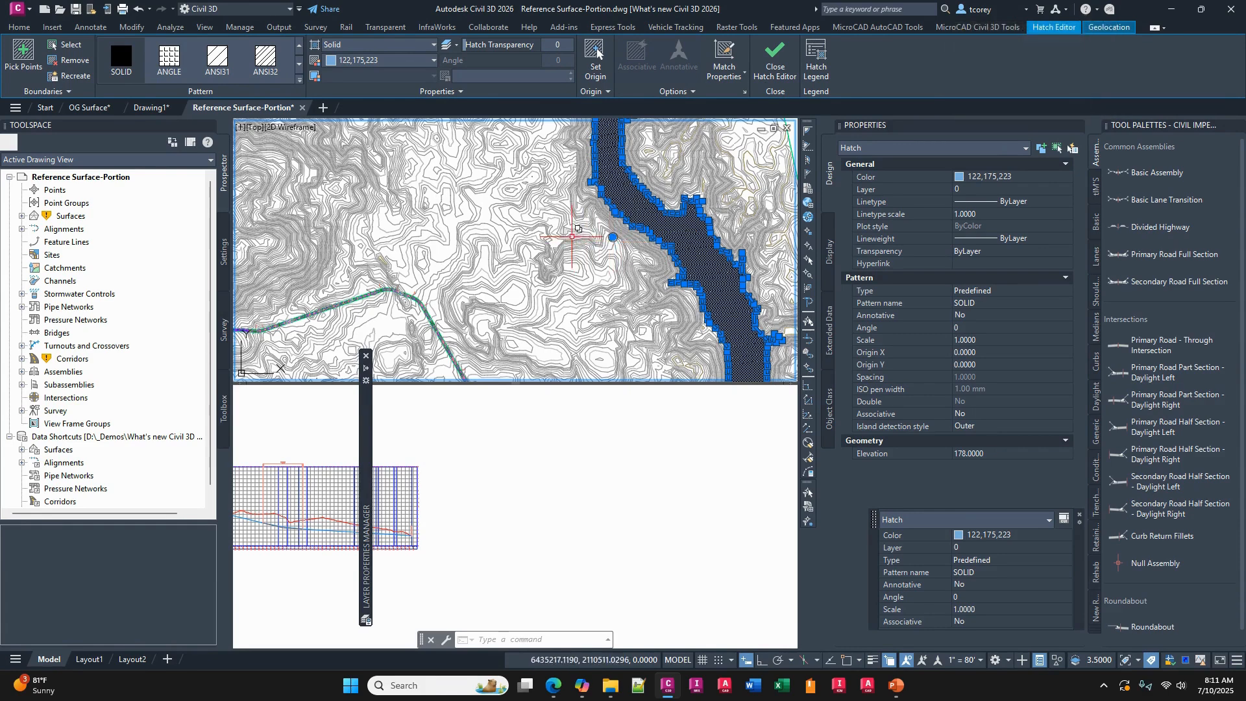
key("Escape")
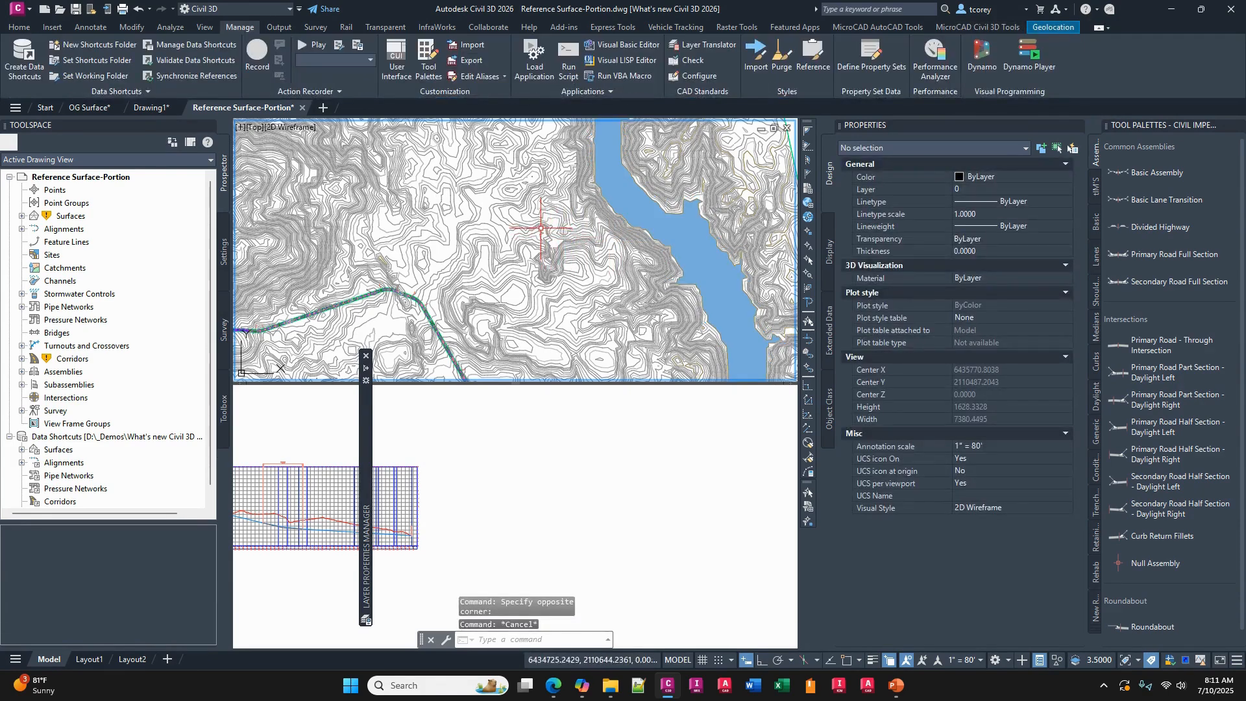
View the Composite surface in the Model Viewer, check its object list and tilt the view, and close the viewer.
left_click(539, 224)
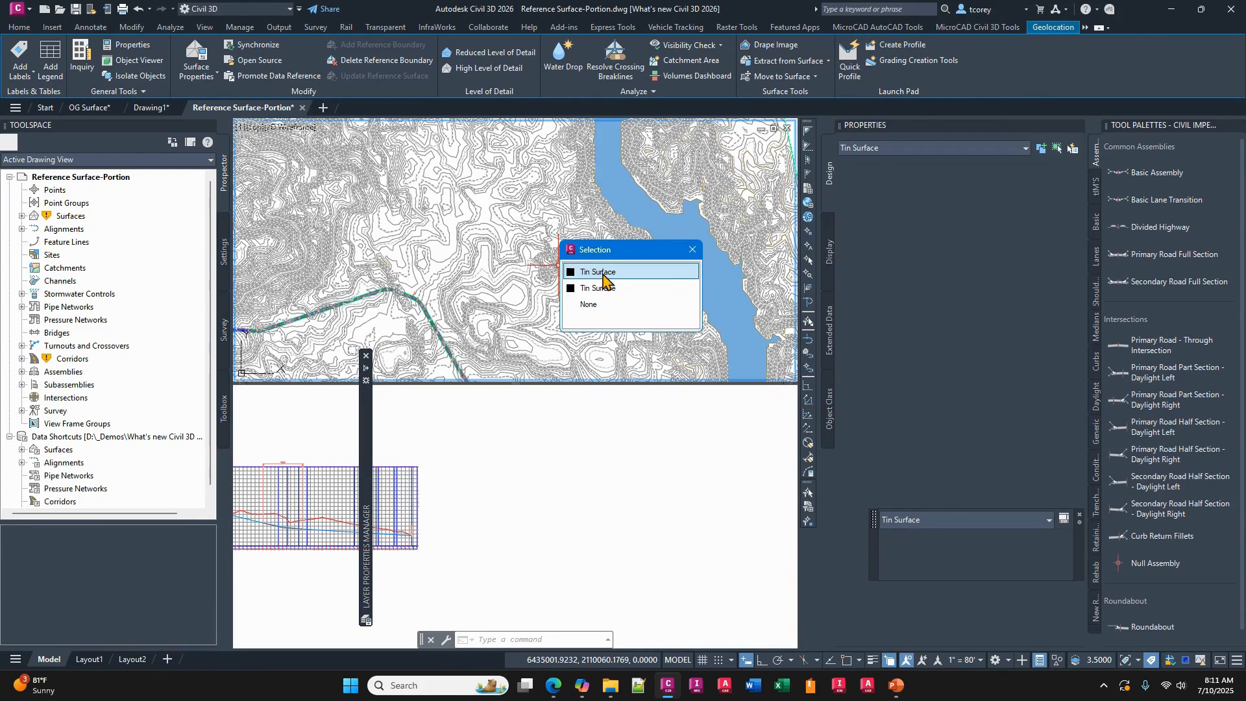
left_click(603, 279)
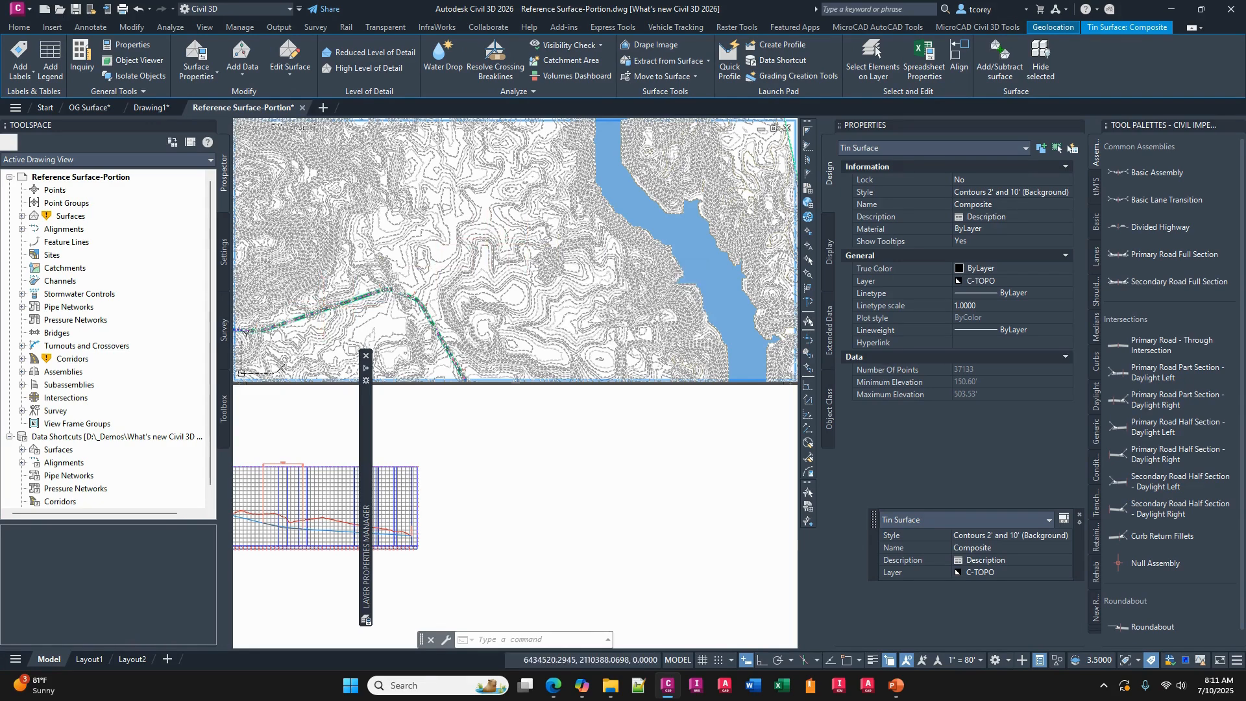
right_click(528, 245)
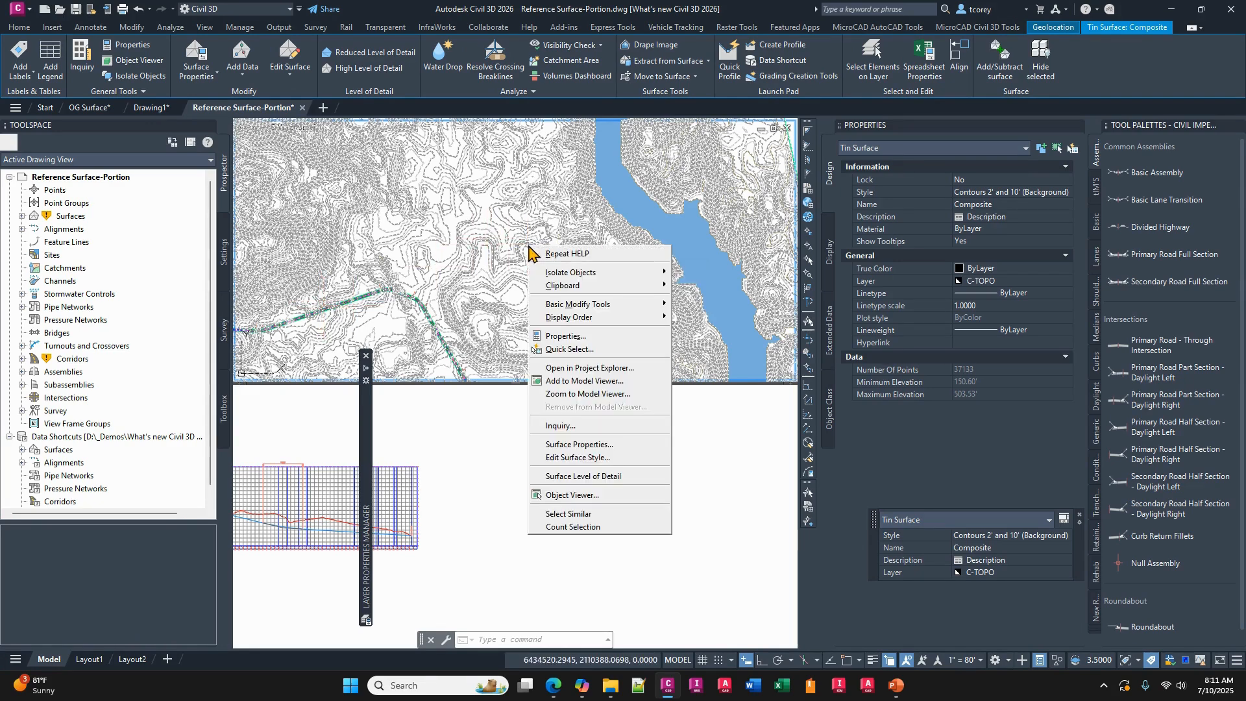
left_click(585, 382)
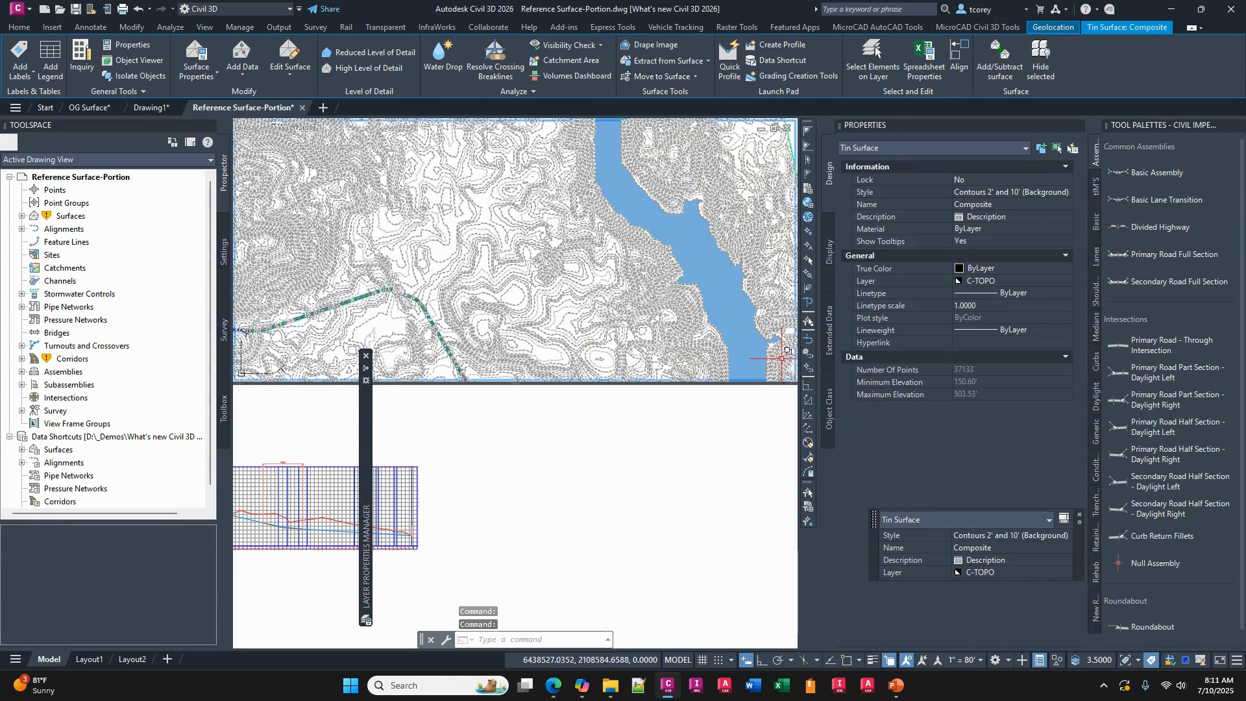
left_click_drag(1245, 163, 629, 100)
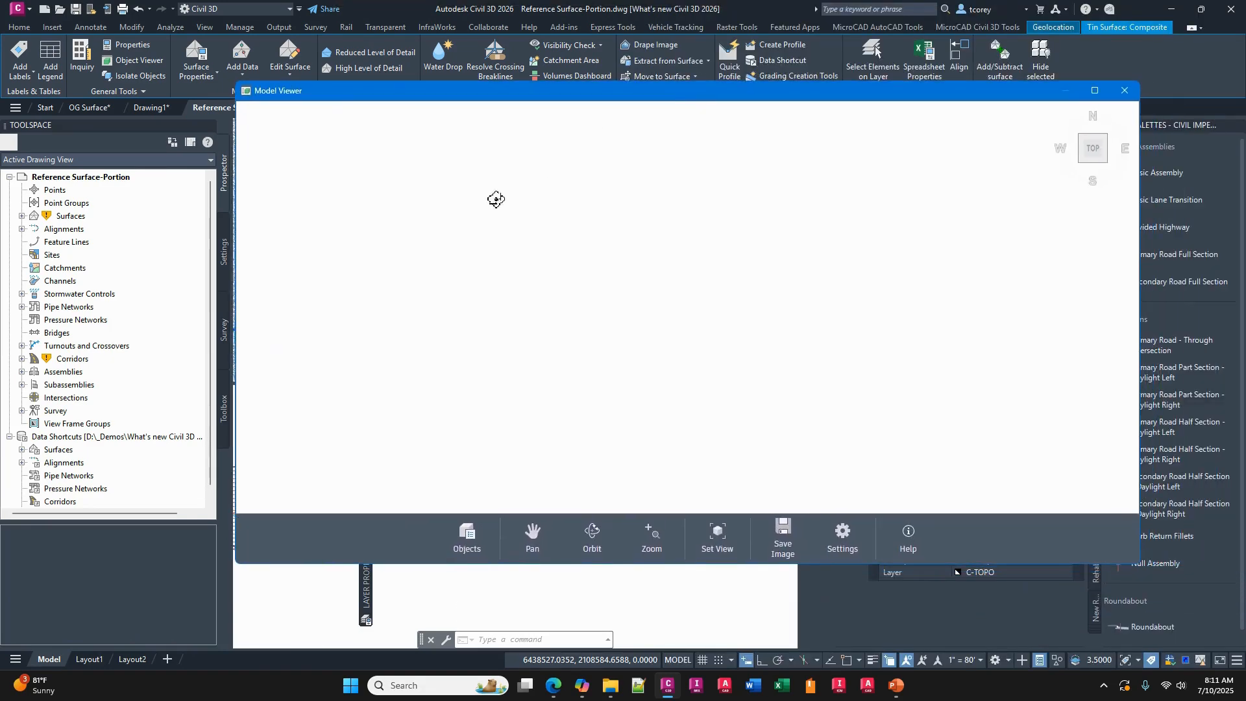
left_click(462, 535)
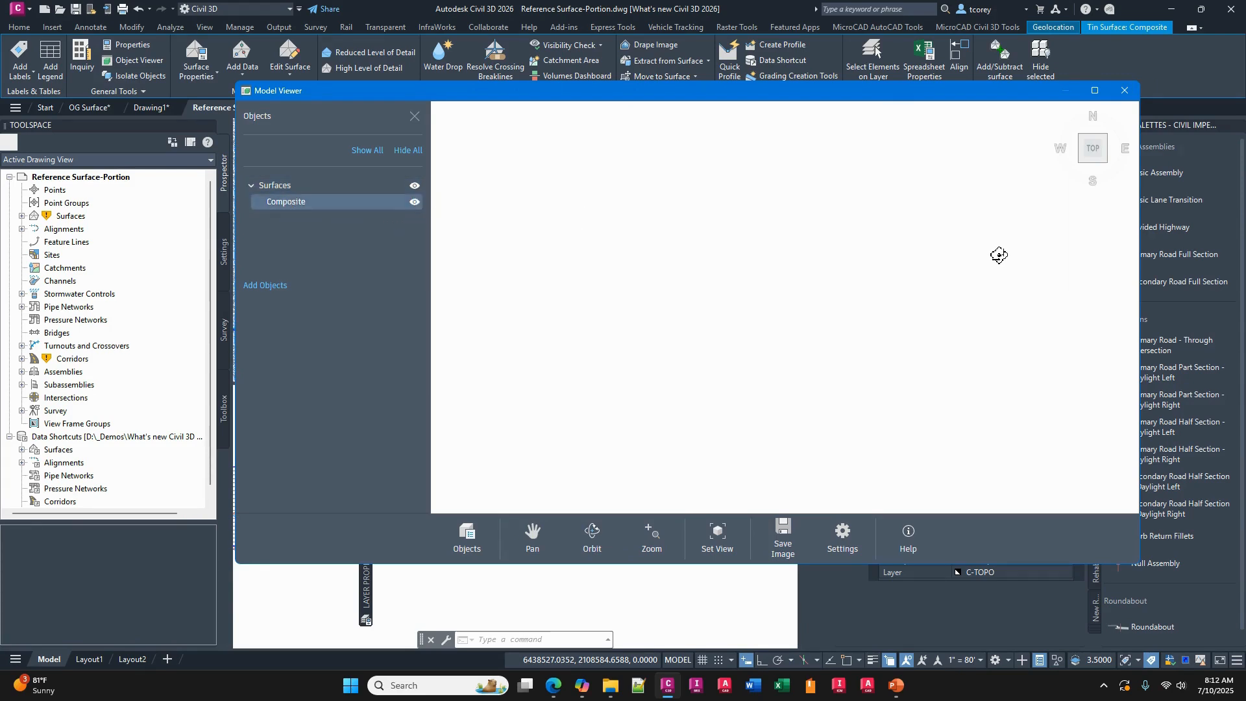
left_click_drag(999, 255, 927, 290)
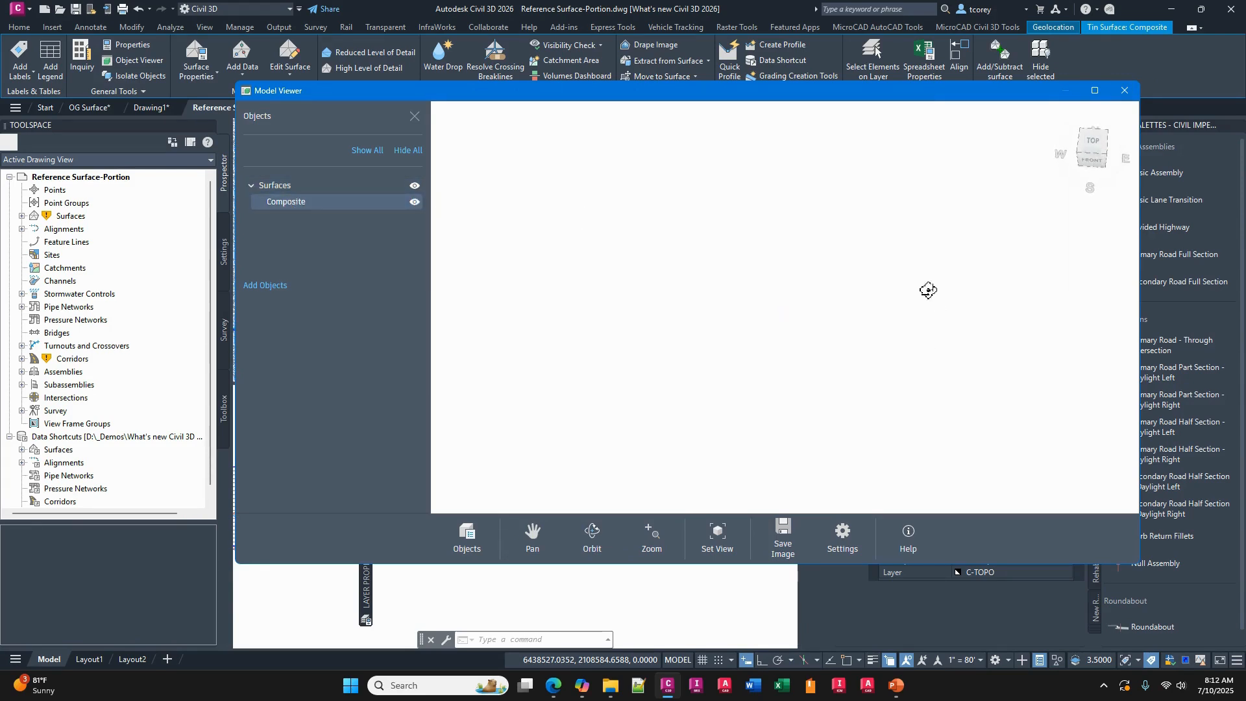
left_click(1103, 154)
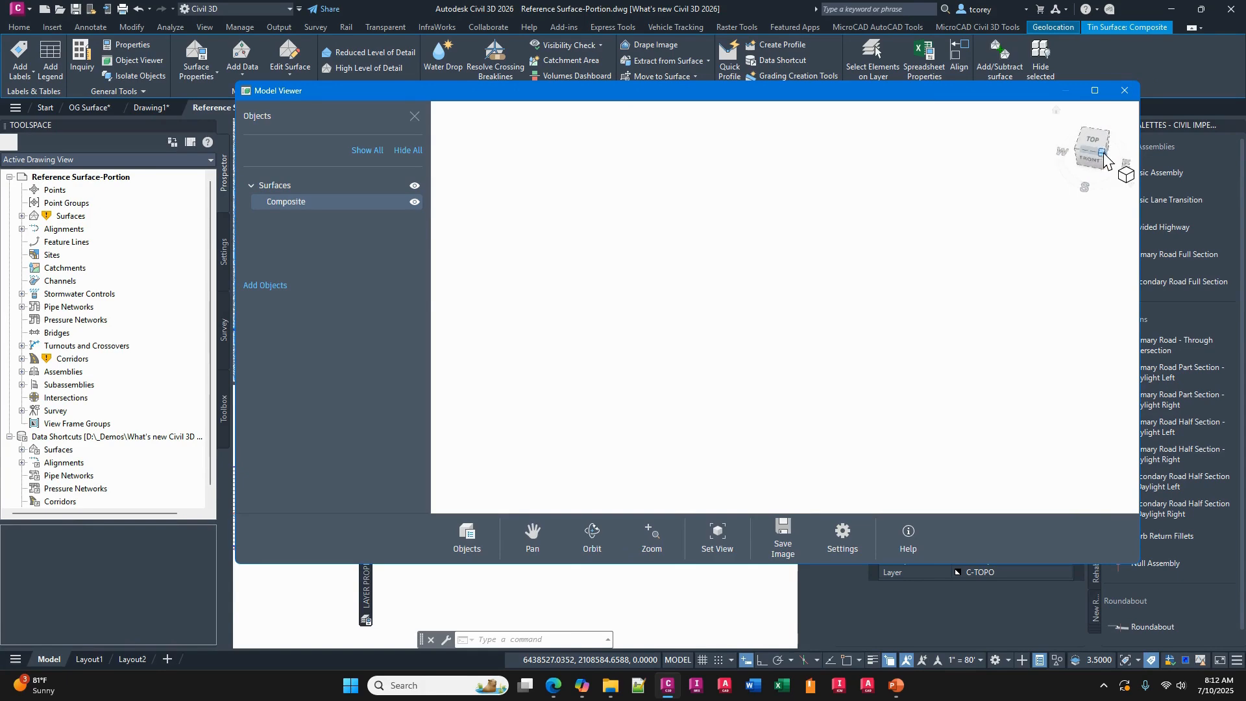
left_click(1124, 91)
scroll(610, 273, "up", 3)
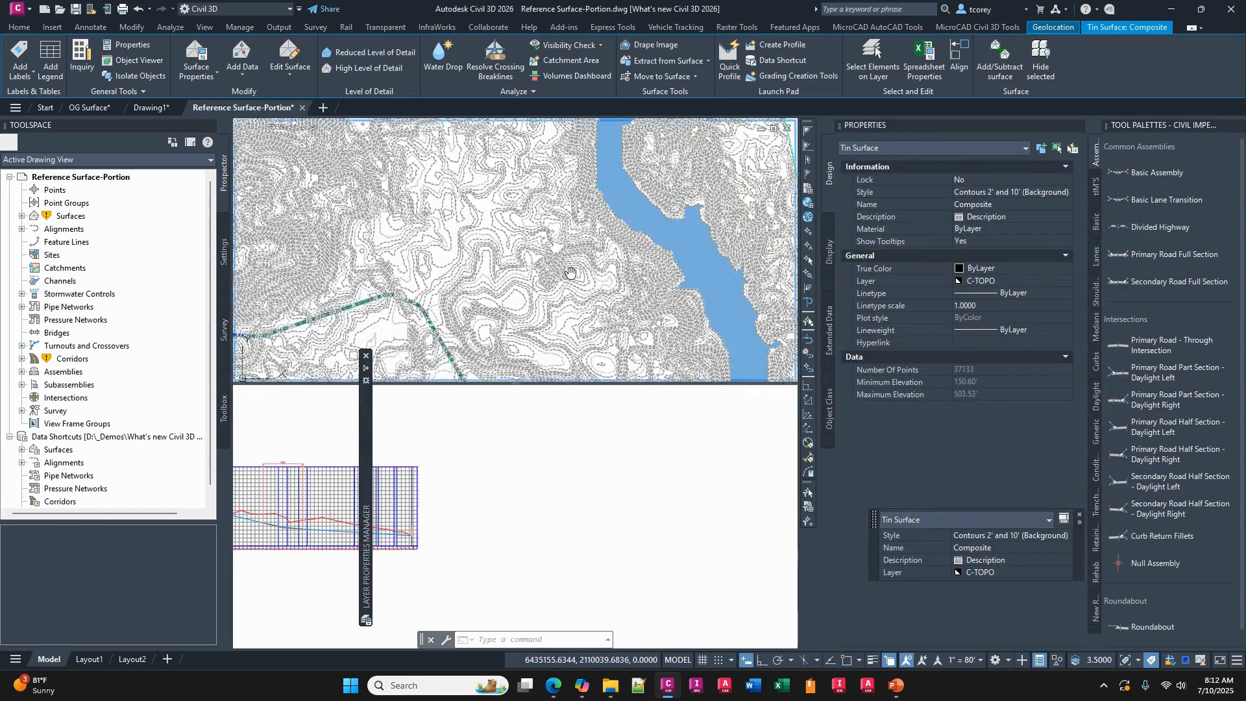
key("Escape")
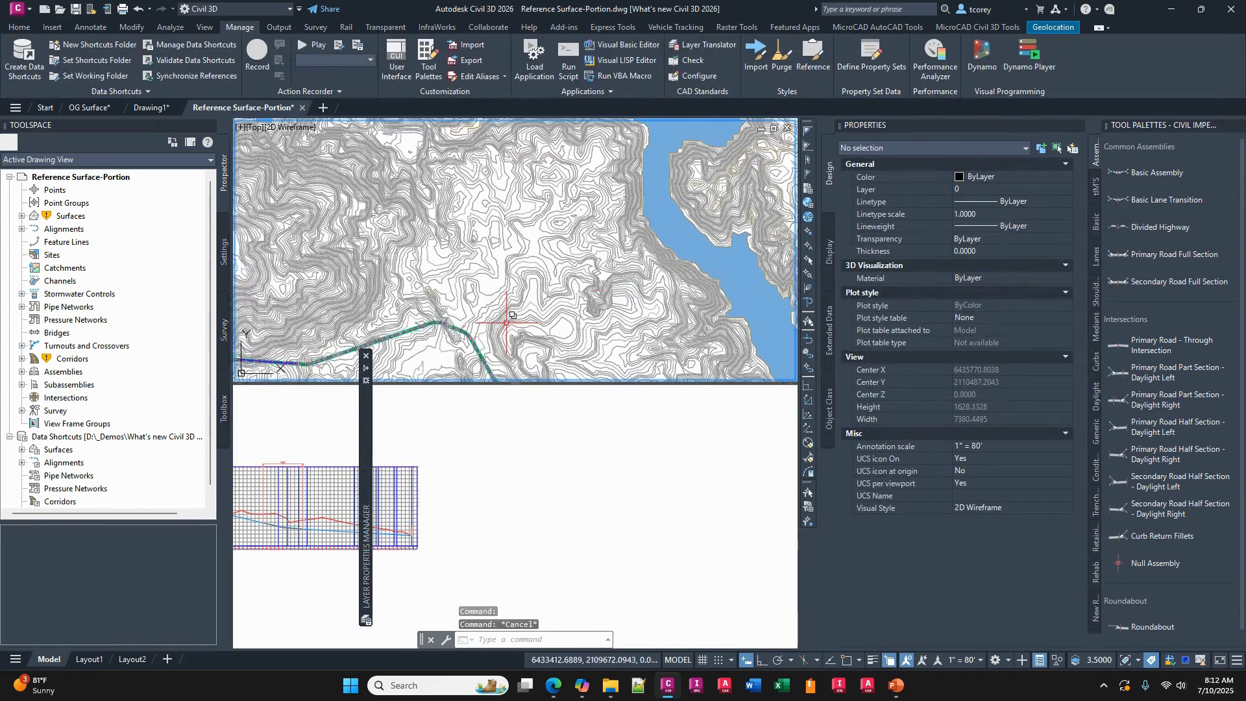
Rebuild the out-of-date Composite surface.
scroll(517, 279, "down", 4)
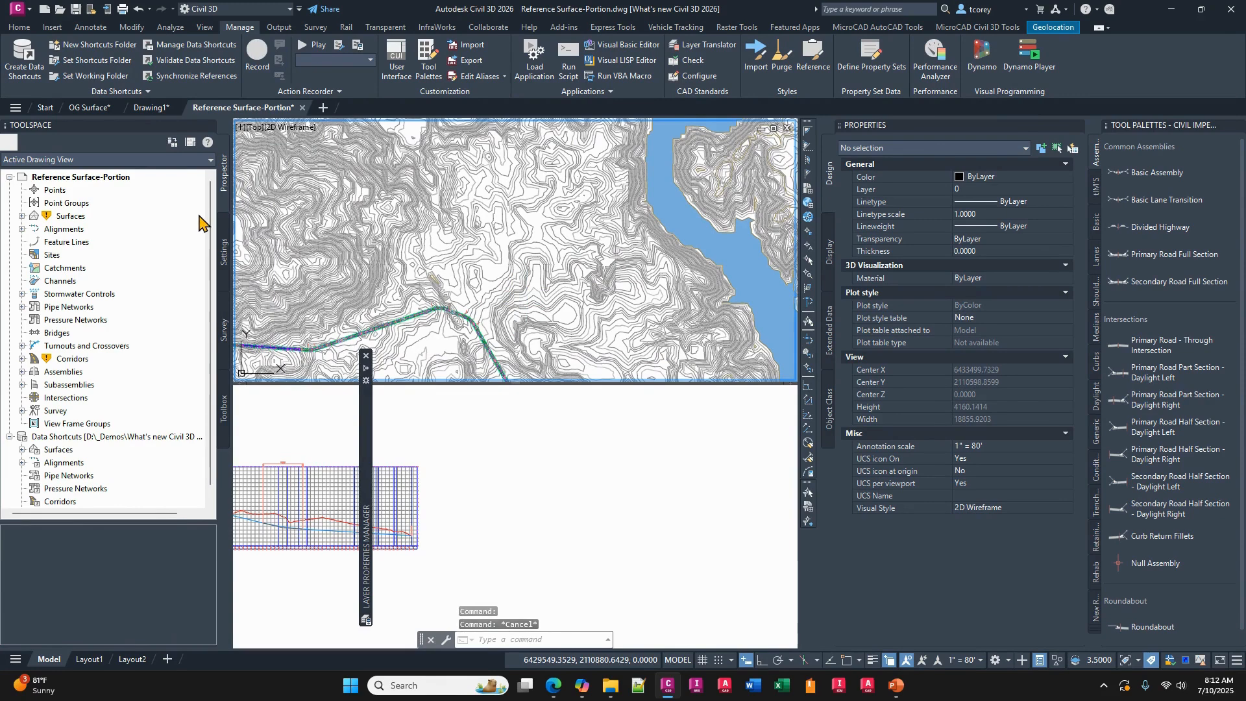
left_click(21, 216)
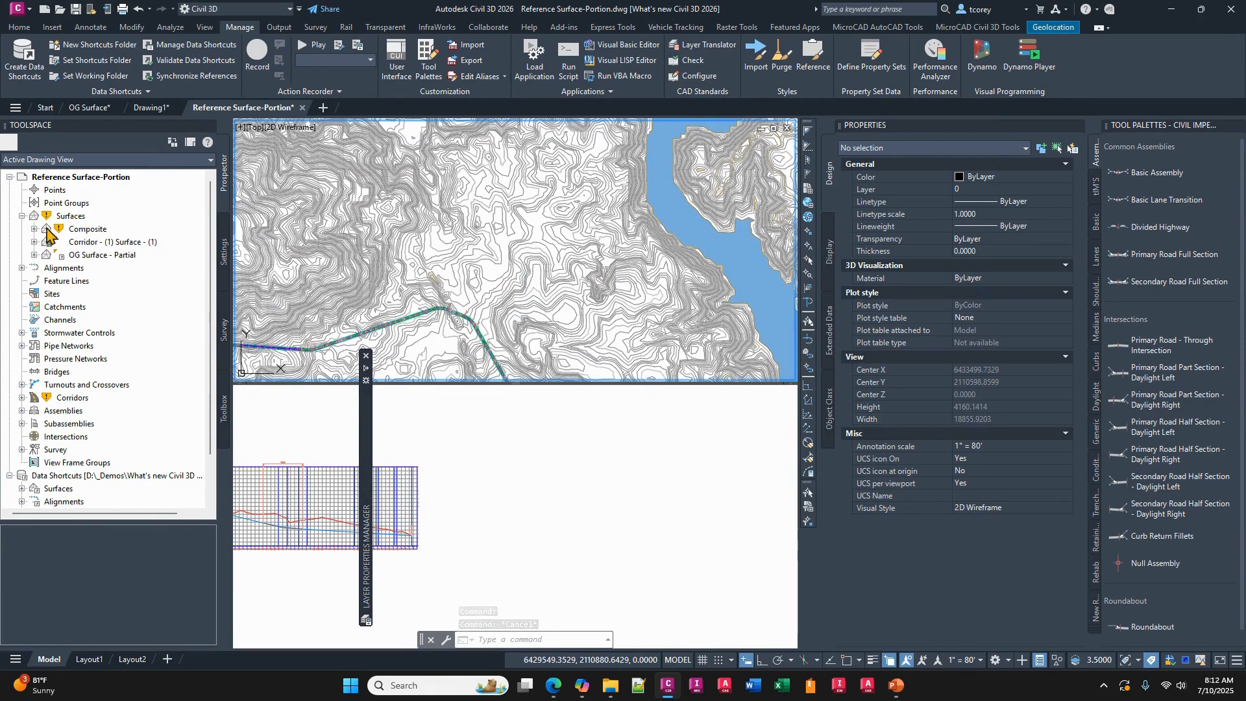
right_click(96, 228)
key("Escape")
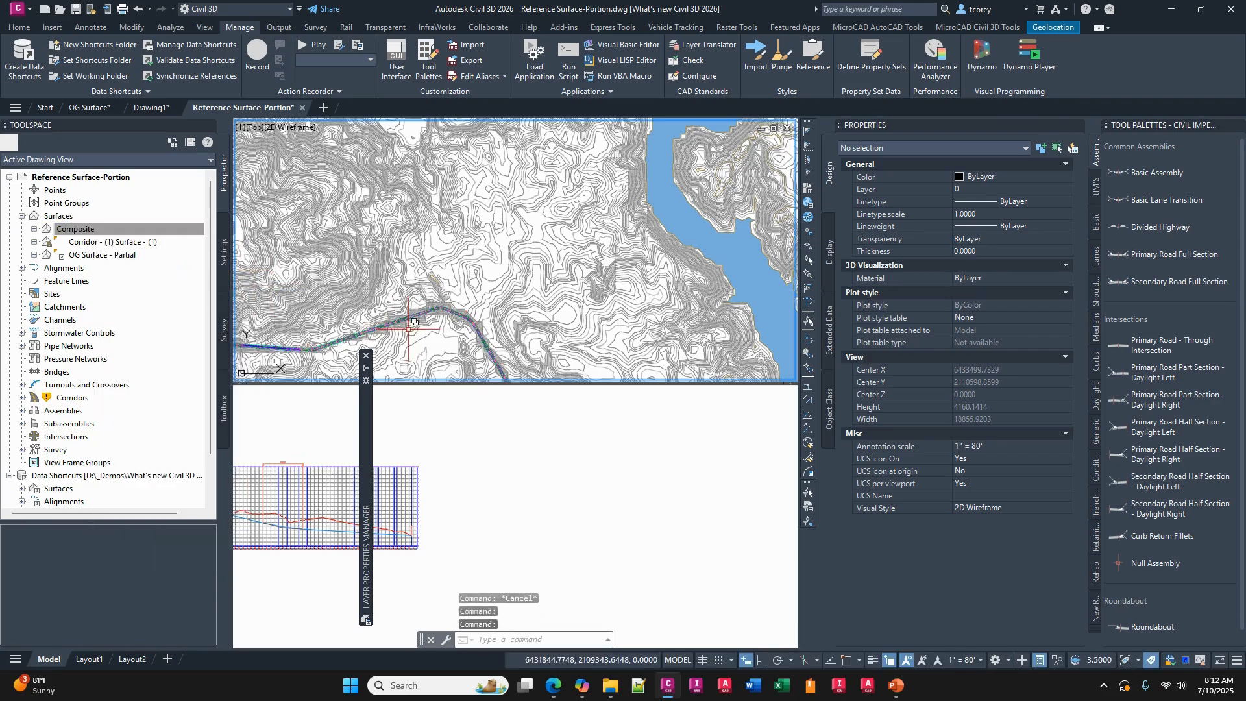
Examine the Composite surface around the corridor bend and in the Model Viewer from a corner view, and close the viewer.
scroll(441, 320, "up", 6)
middle_click_drag(442, 320, 488, 299)
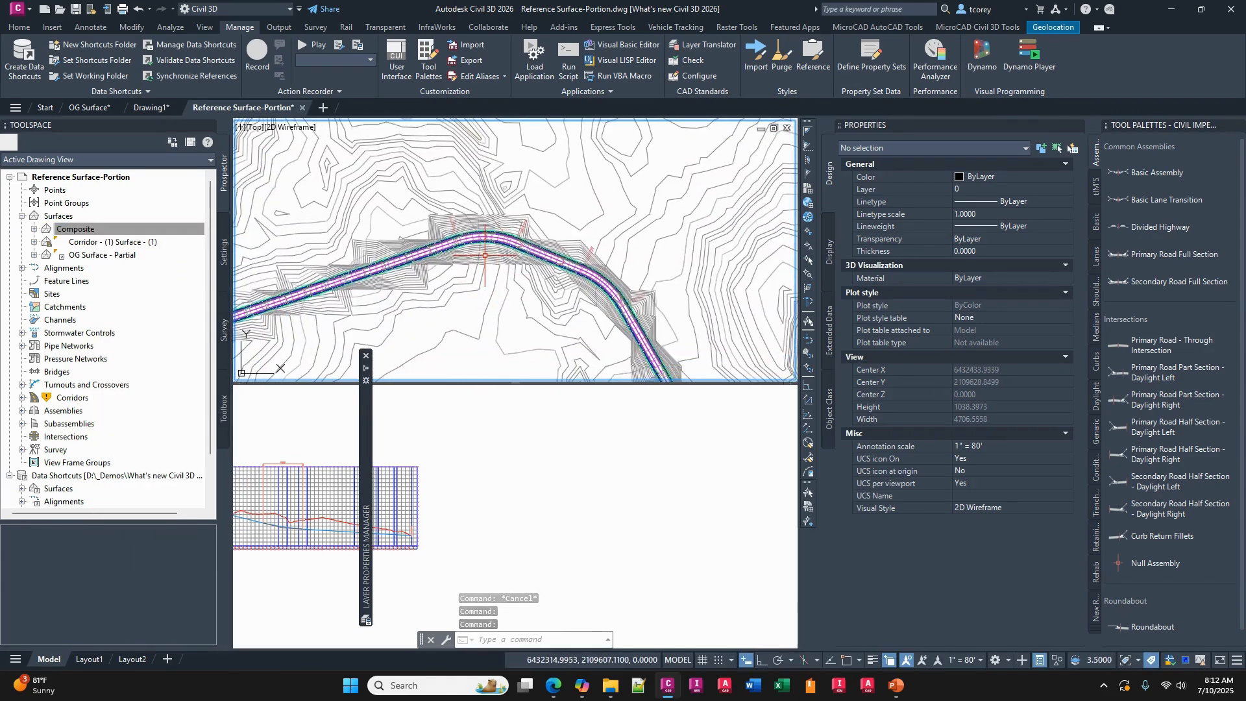
left_click(491, 260)
right_click(491, 259)
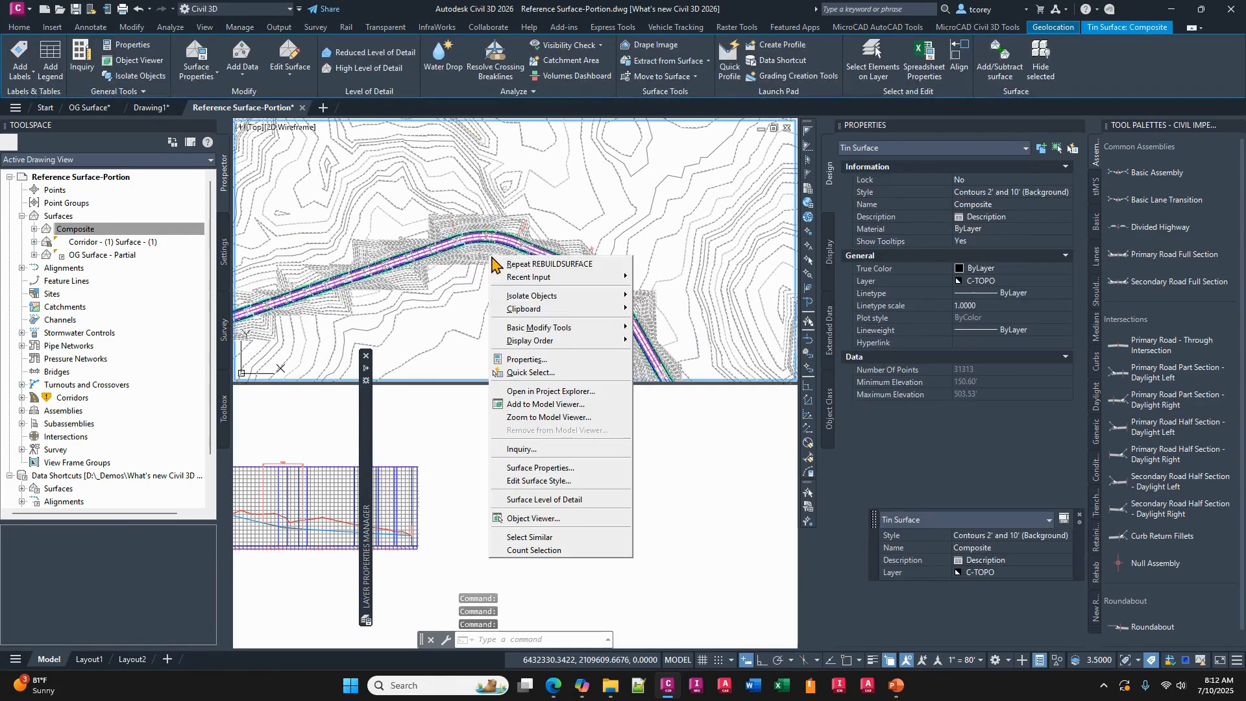
left_click(556, 405)
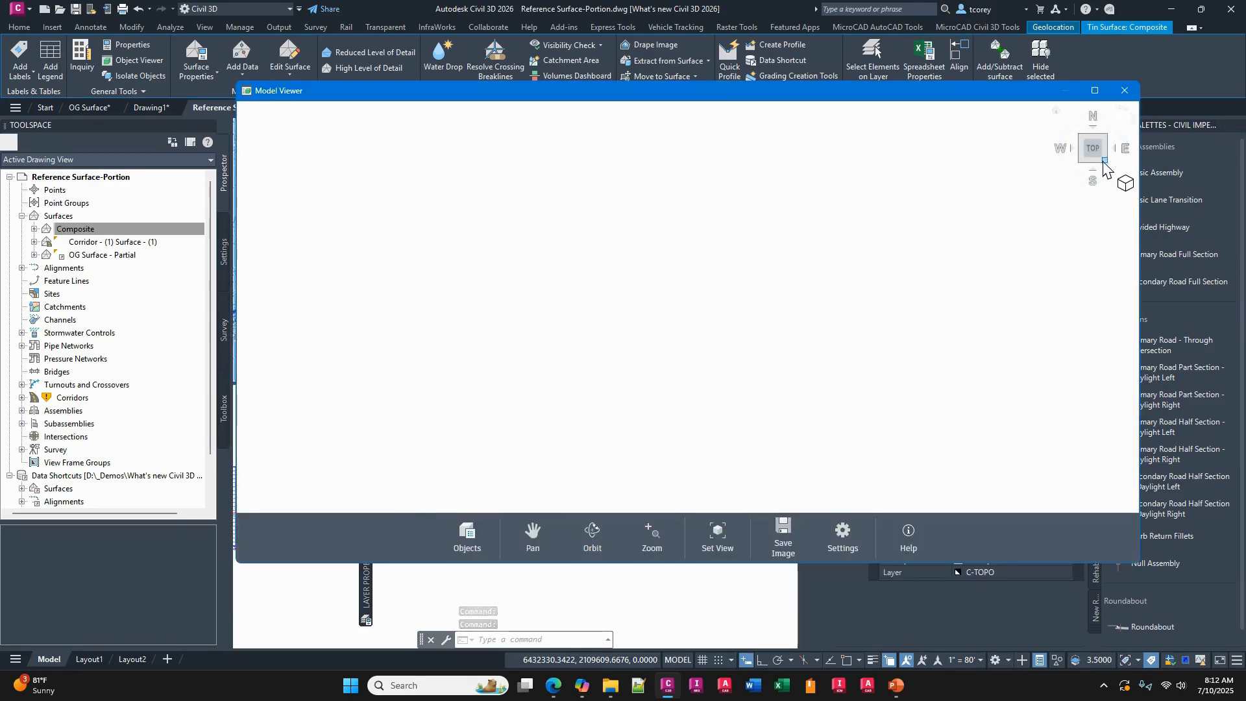
left_click(1105, 160)
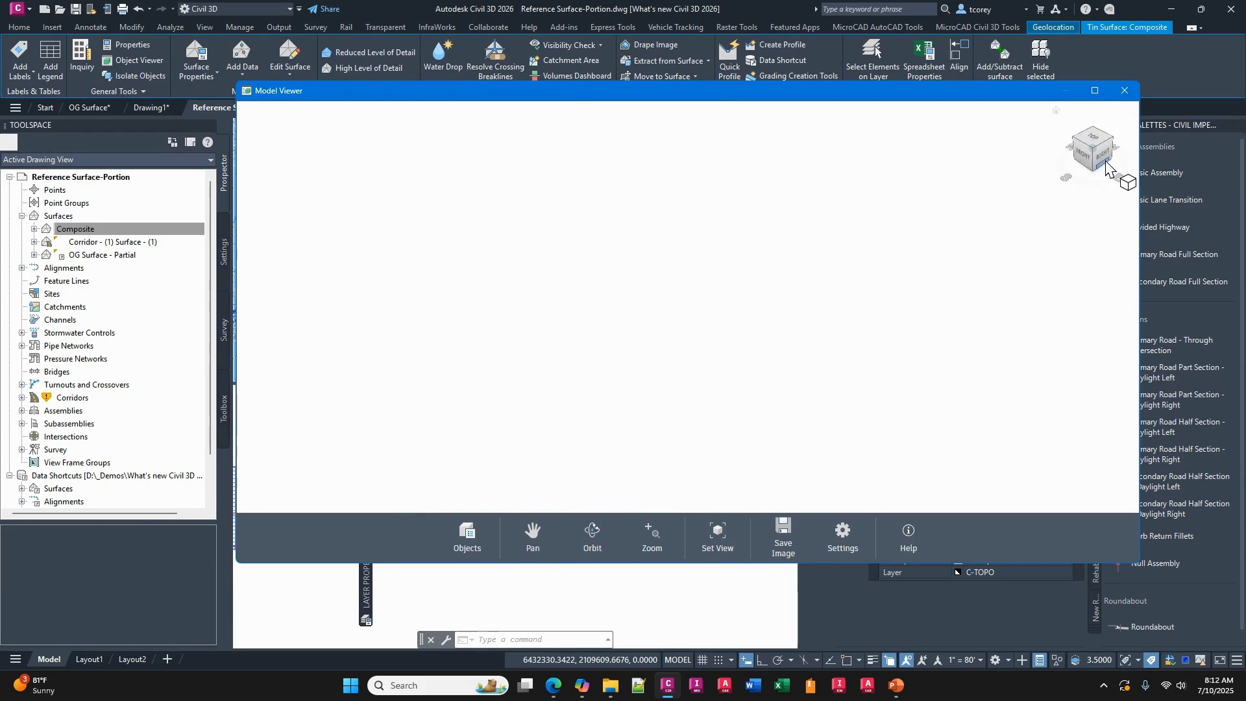
left_click(1124, 90)
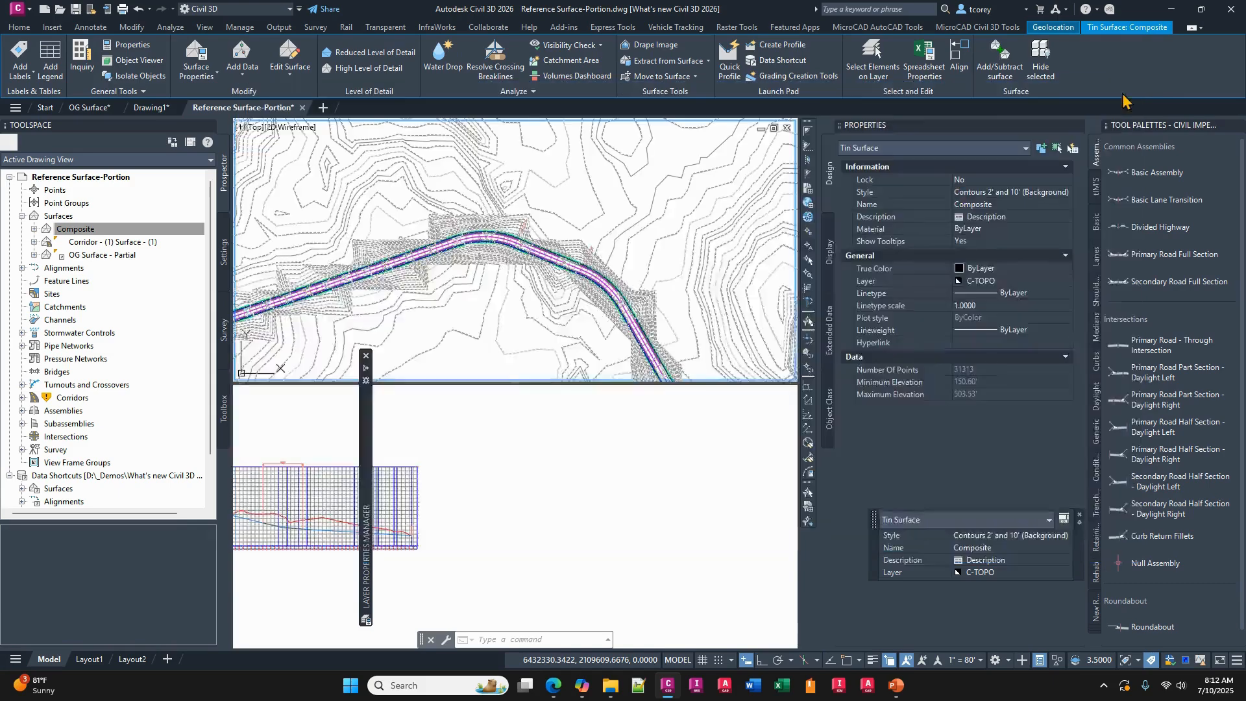
key("Escape")
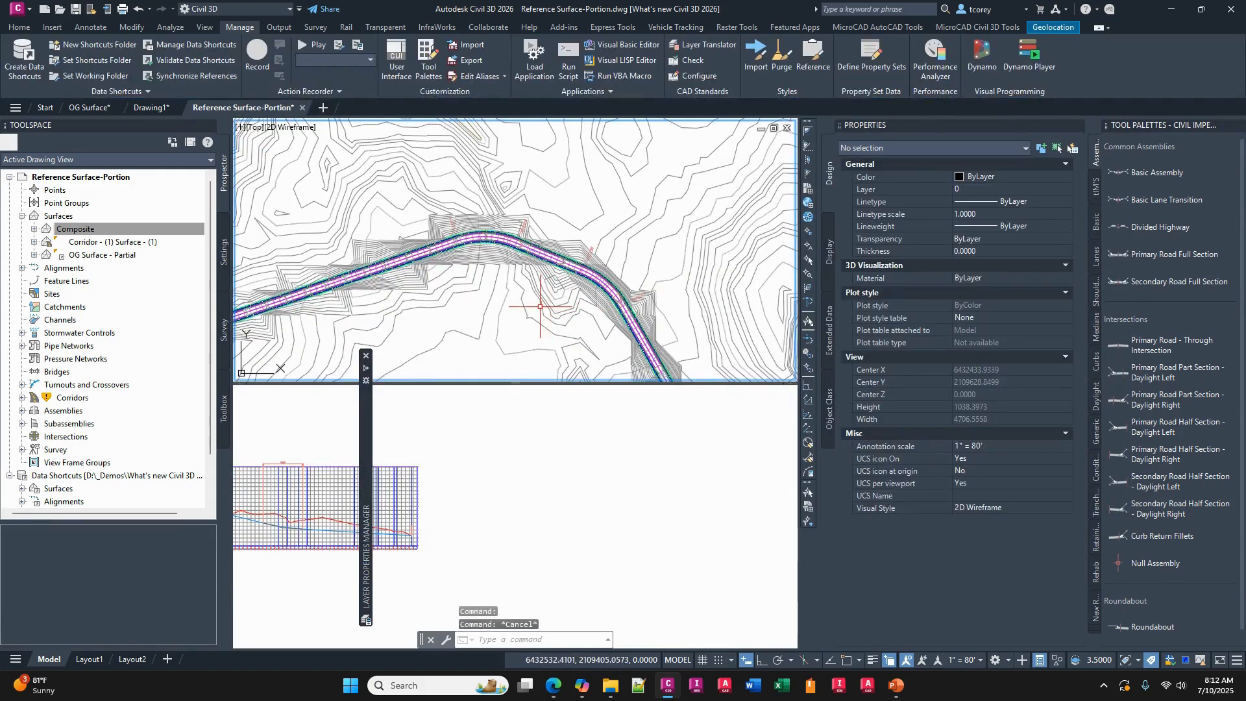
View the Composite surface in the Object Viewer and close it.
left_click(505, 255)
right_click(497, 259)
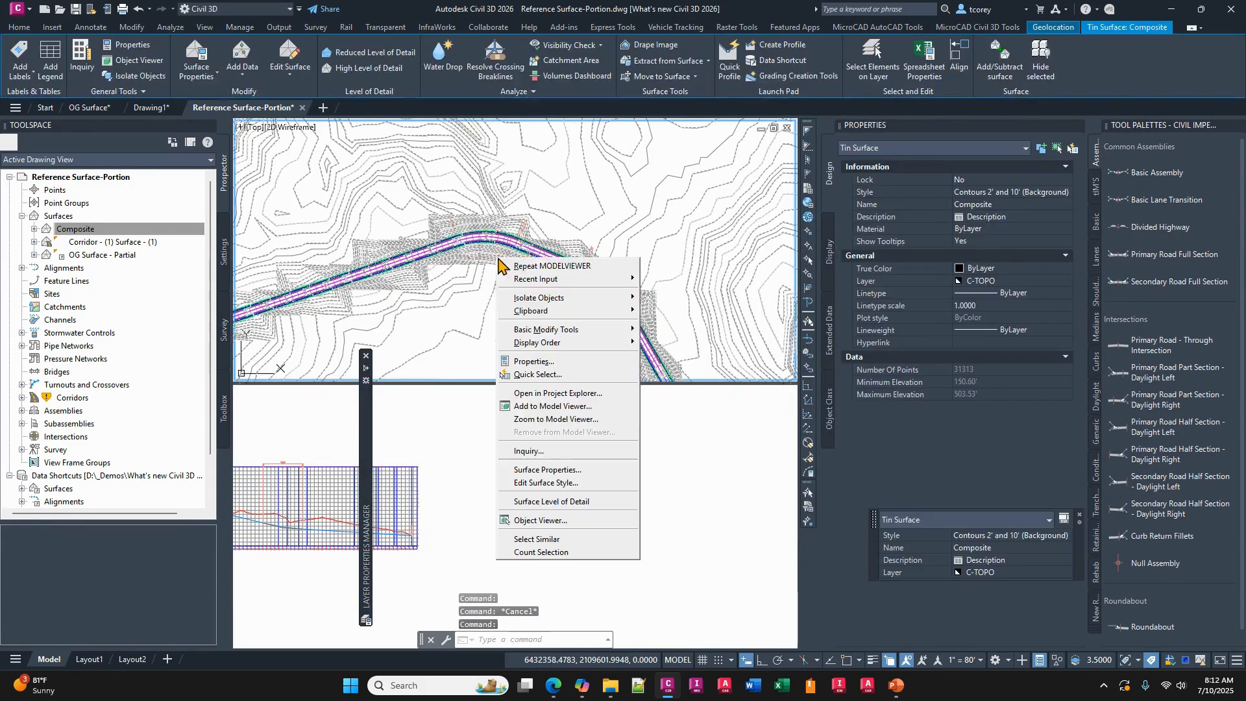
left_click(540, 520)
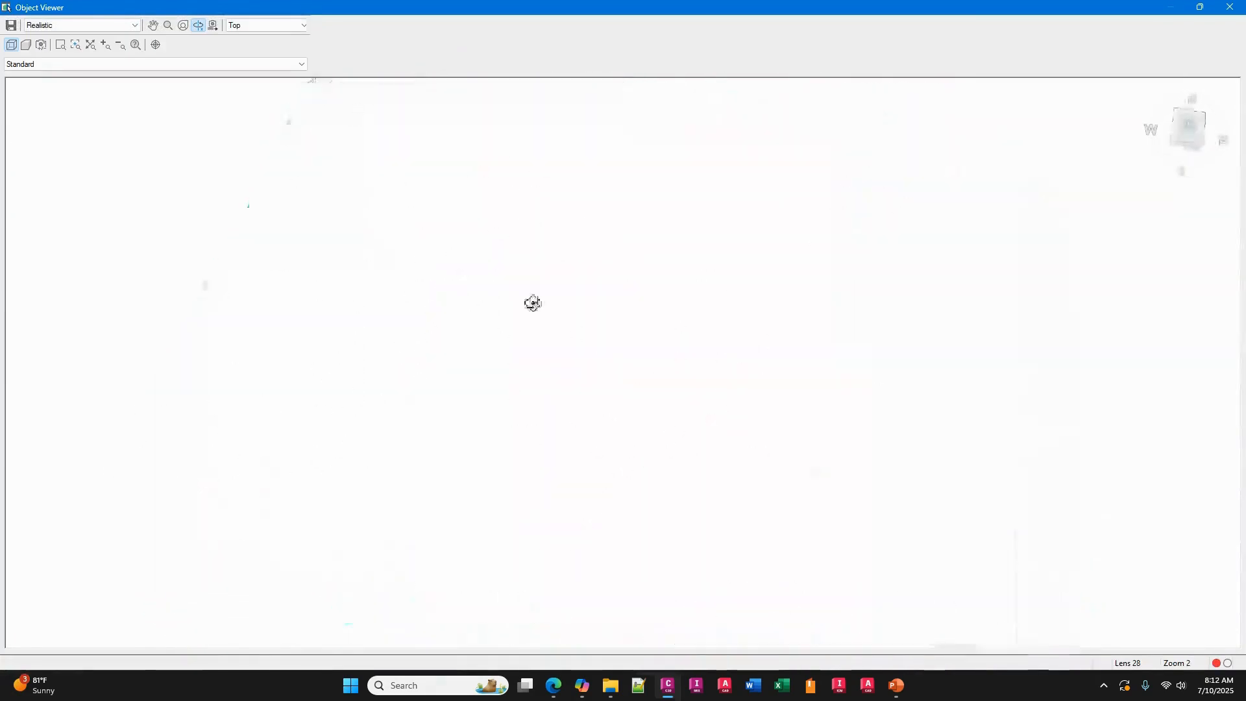
left_click(1231, 8)
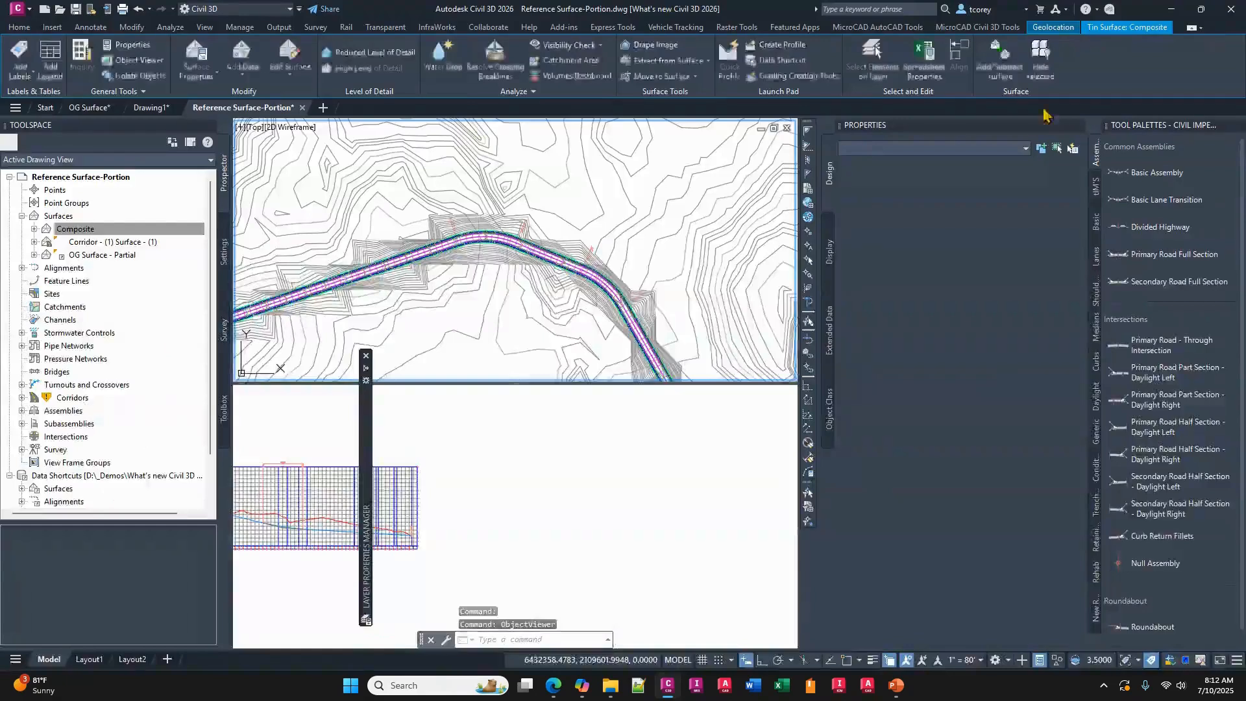
In the Composite surface's style, make Triangles visible for the Model view direction.
left_click(521, 280)
right_click(536, 292)
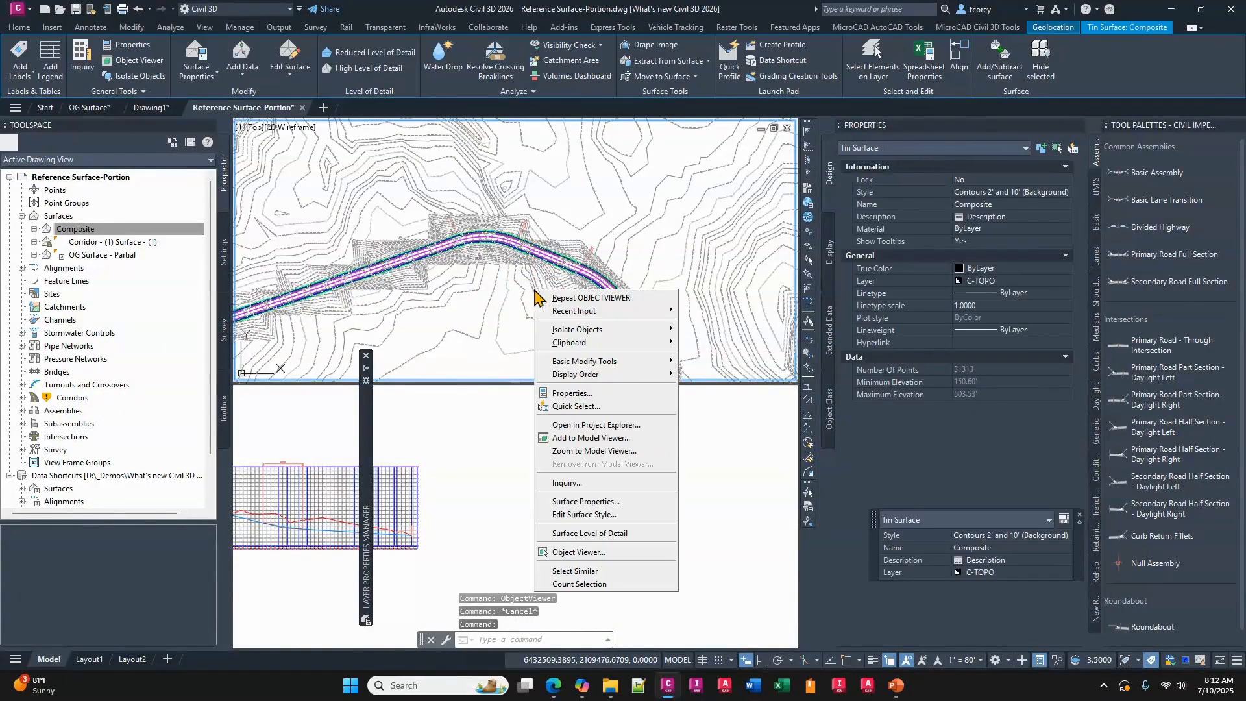
left_click(592, 516)
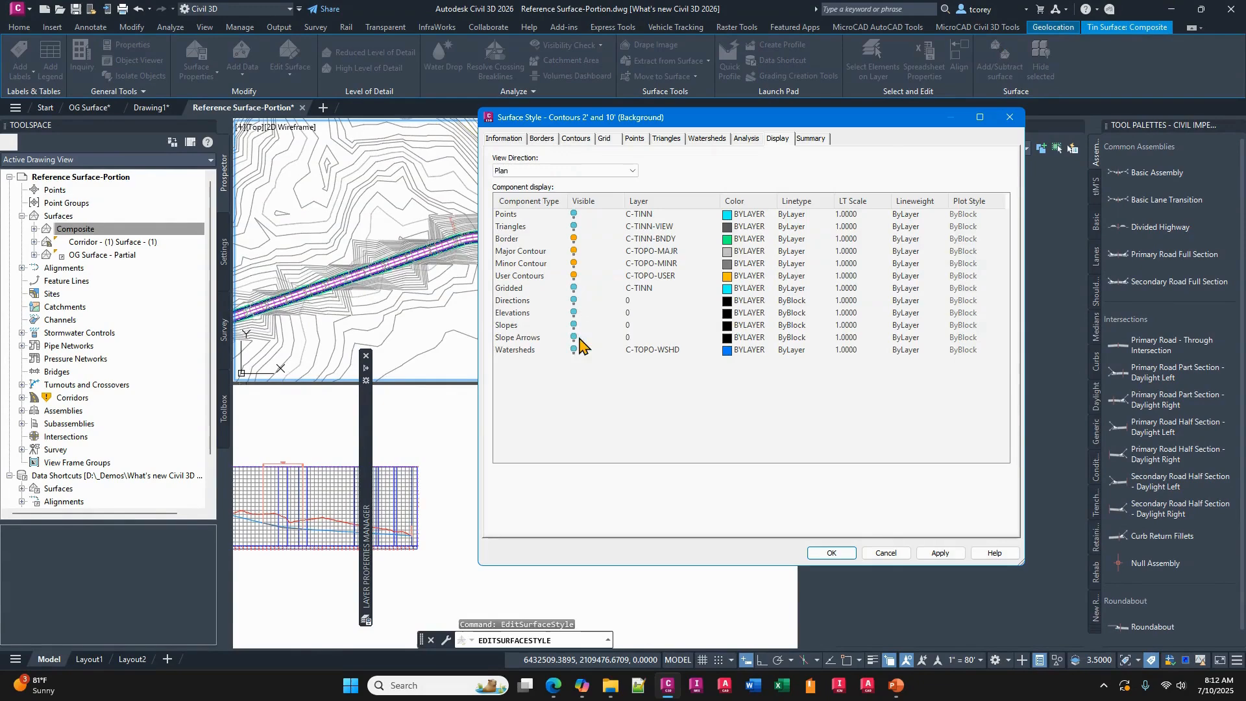
left_click(559, 171)
left_click(514, 191)
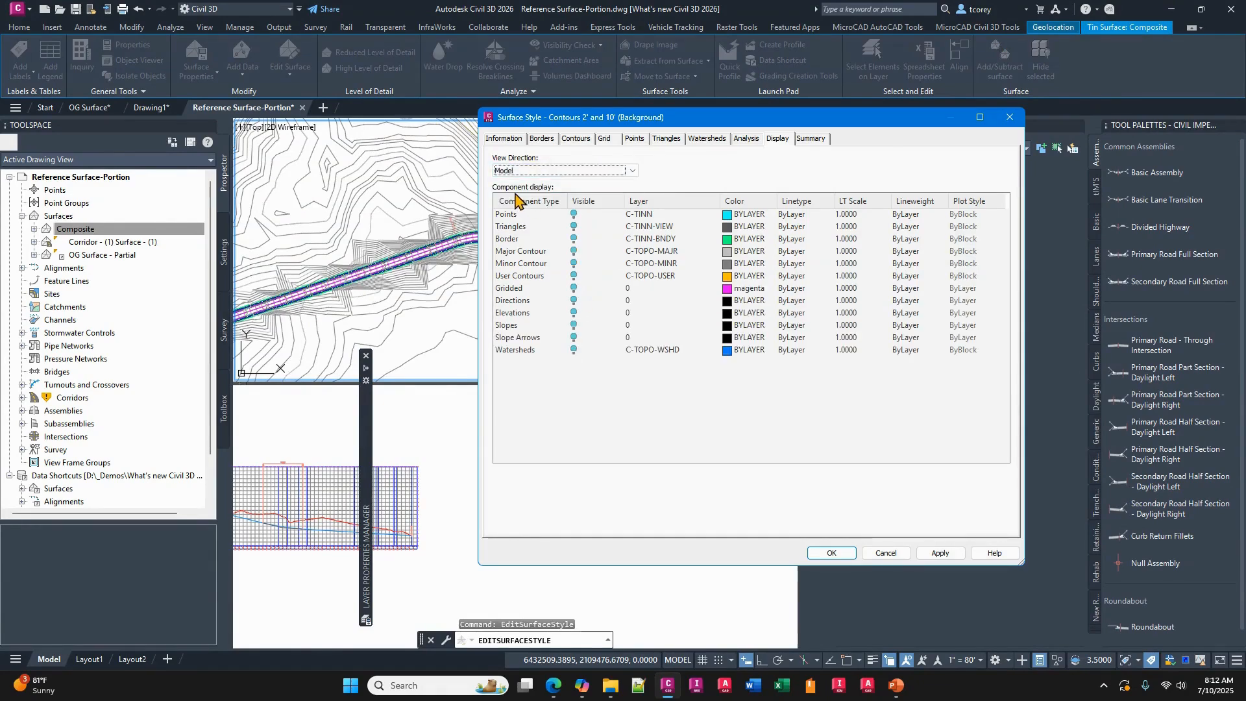
left_click(574, 227)
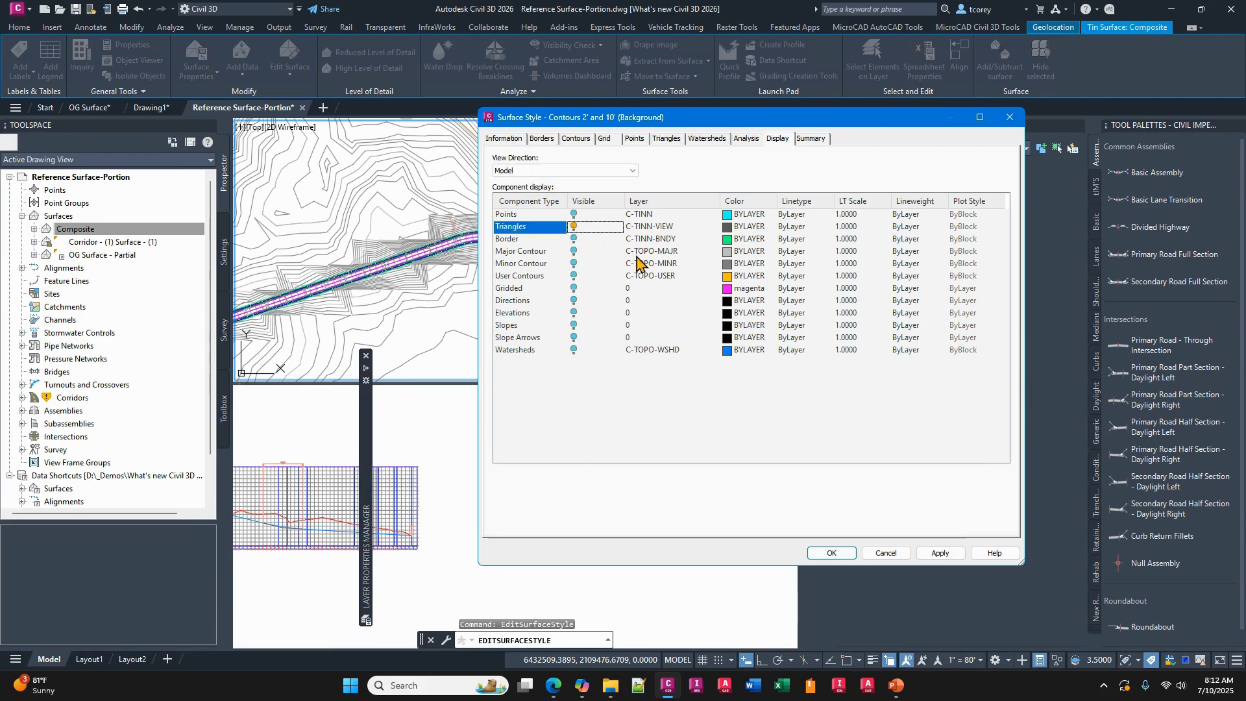
Set the Triangles colour to index colour 40 in the surface style, apply the style change and deselect the surface.
left_click(736, 228)
left_click(855, 278)
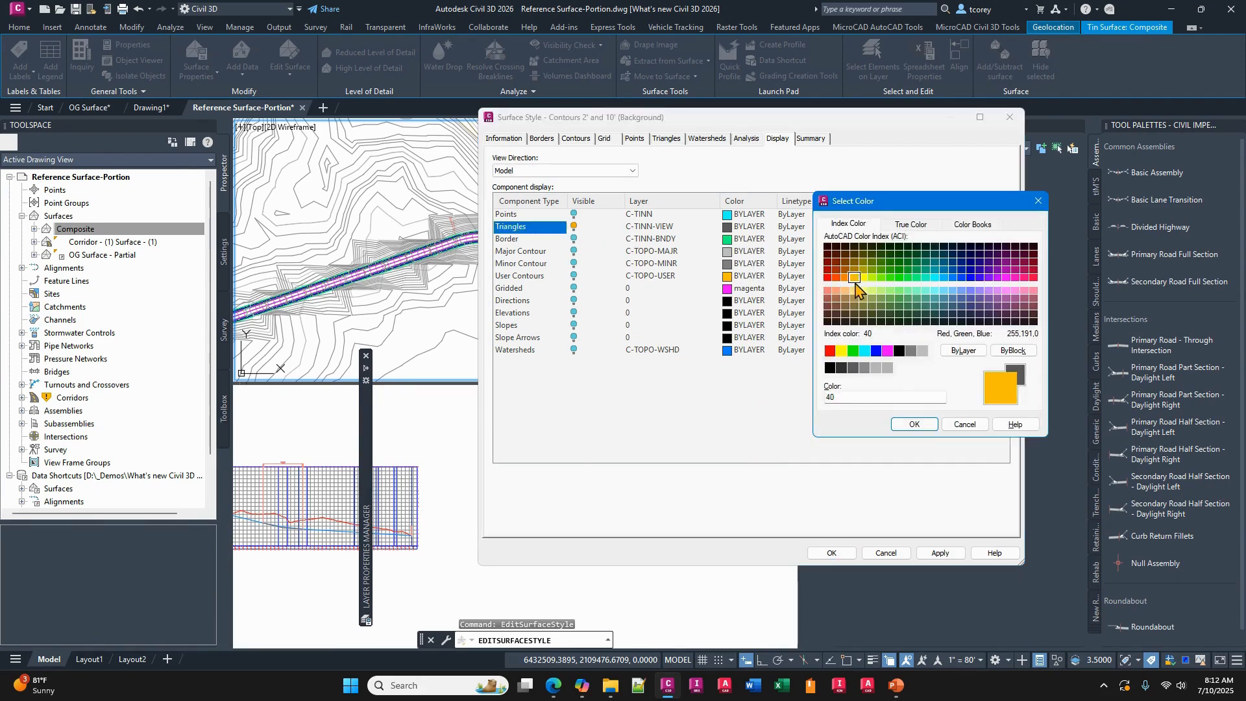
left_click(913, 425)
left_click(831, 553)
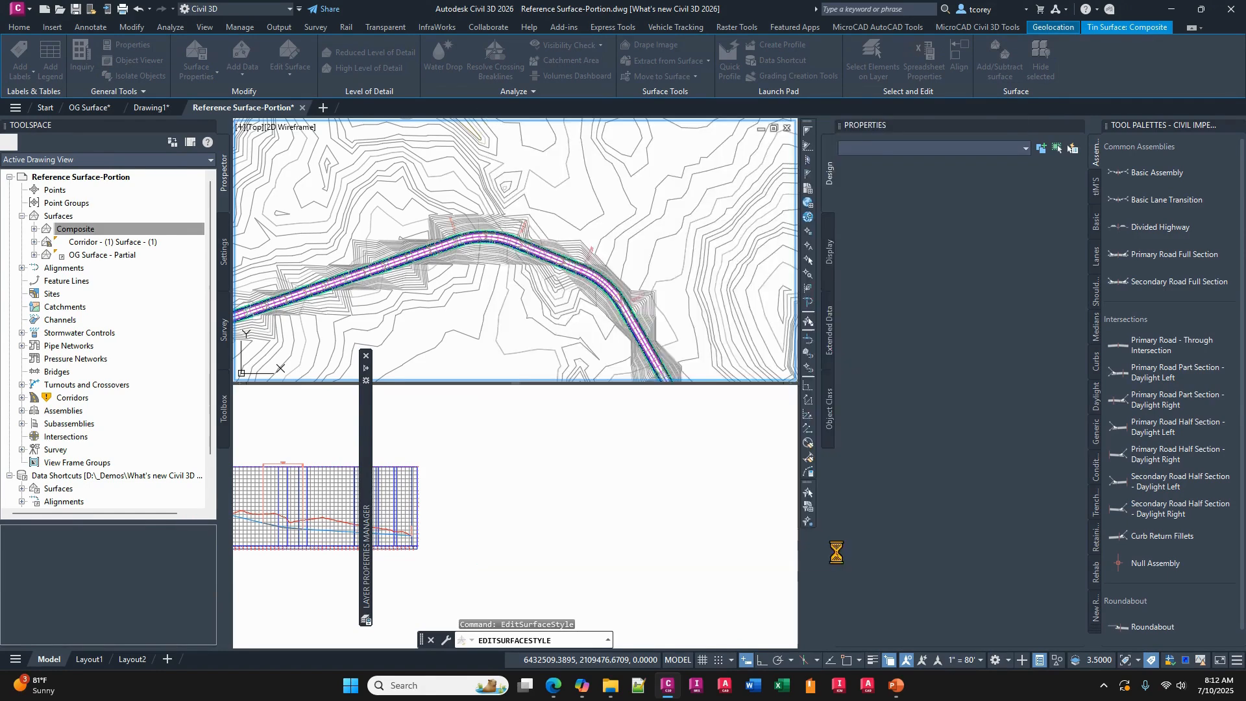
key("Escape")
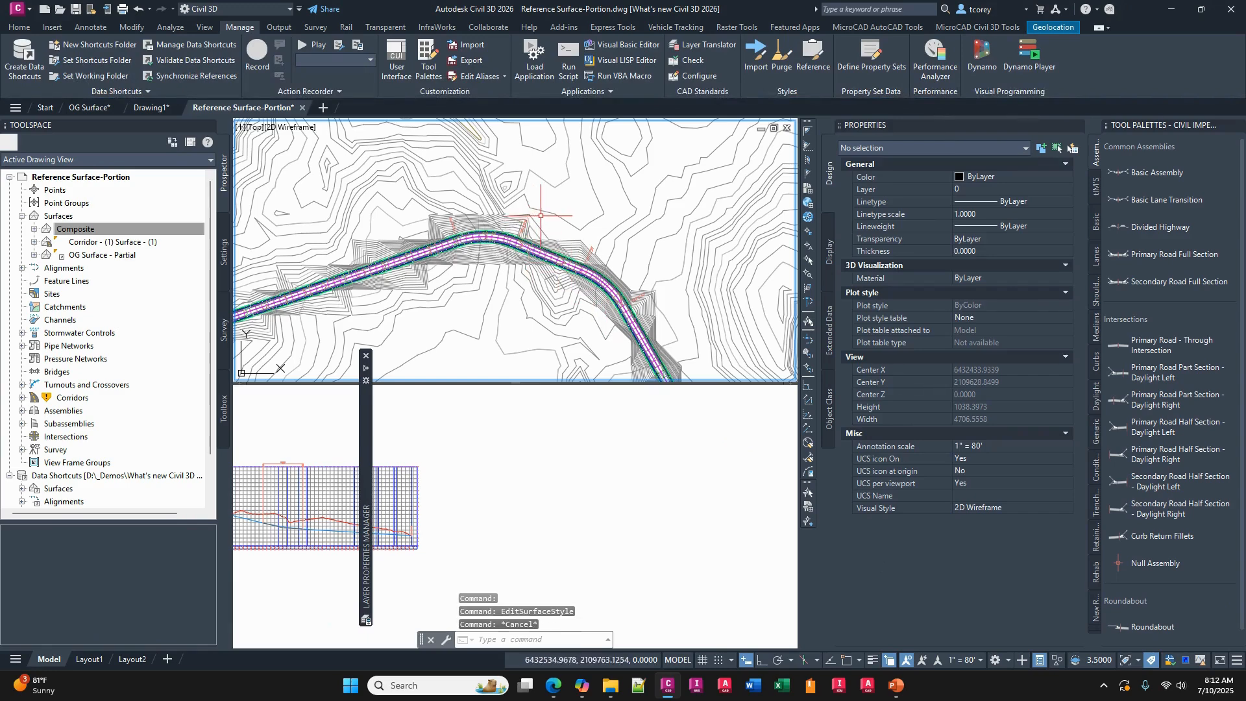
Show the Composite surface in the Model Viewer, inspect the road from a tilted close-up, and move the viewer clear of the drawing.
scroll(553, 216, "down", 4)
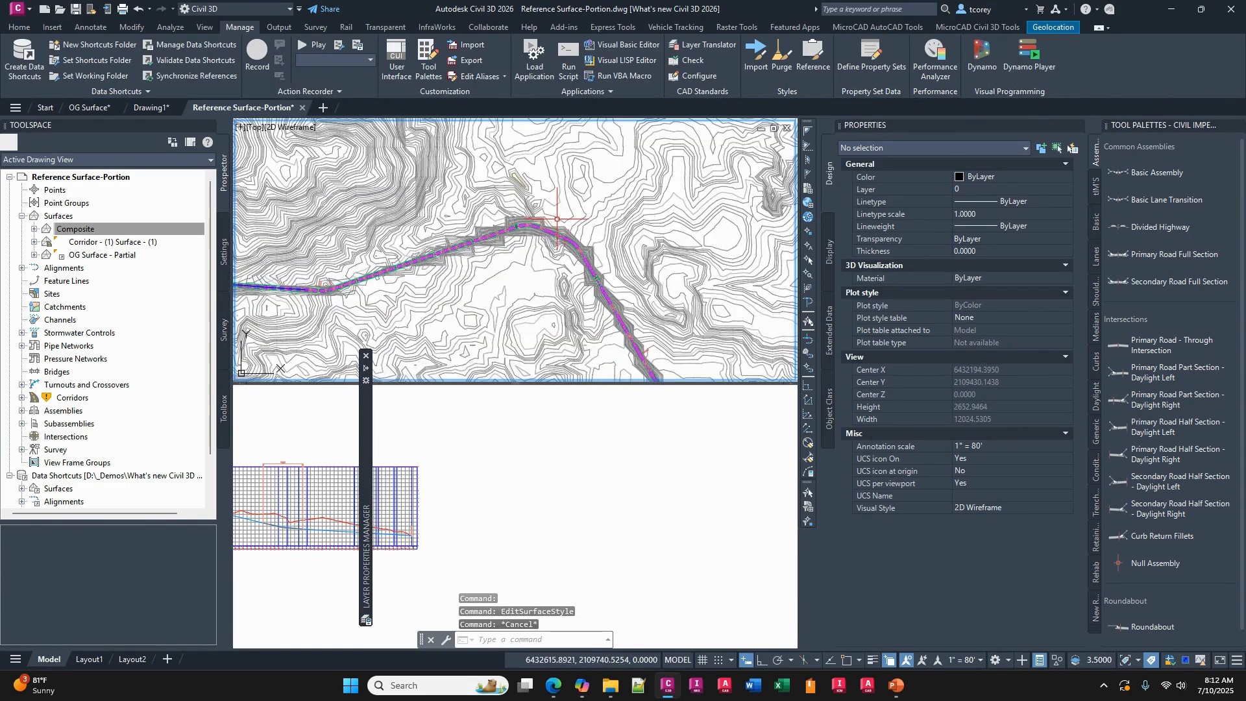
left_click(571, 208)
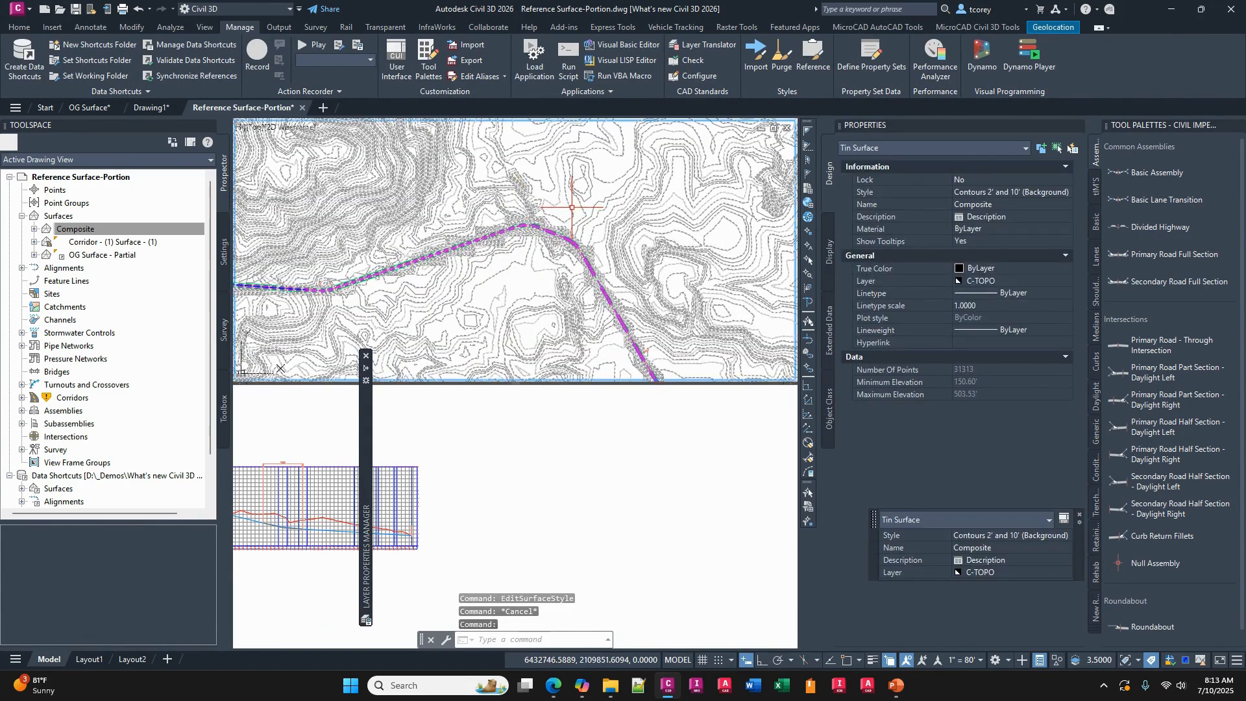
right_click(583, 210)
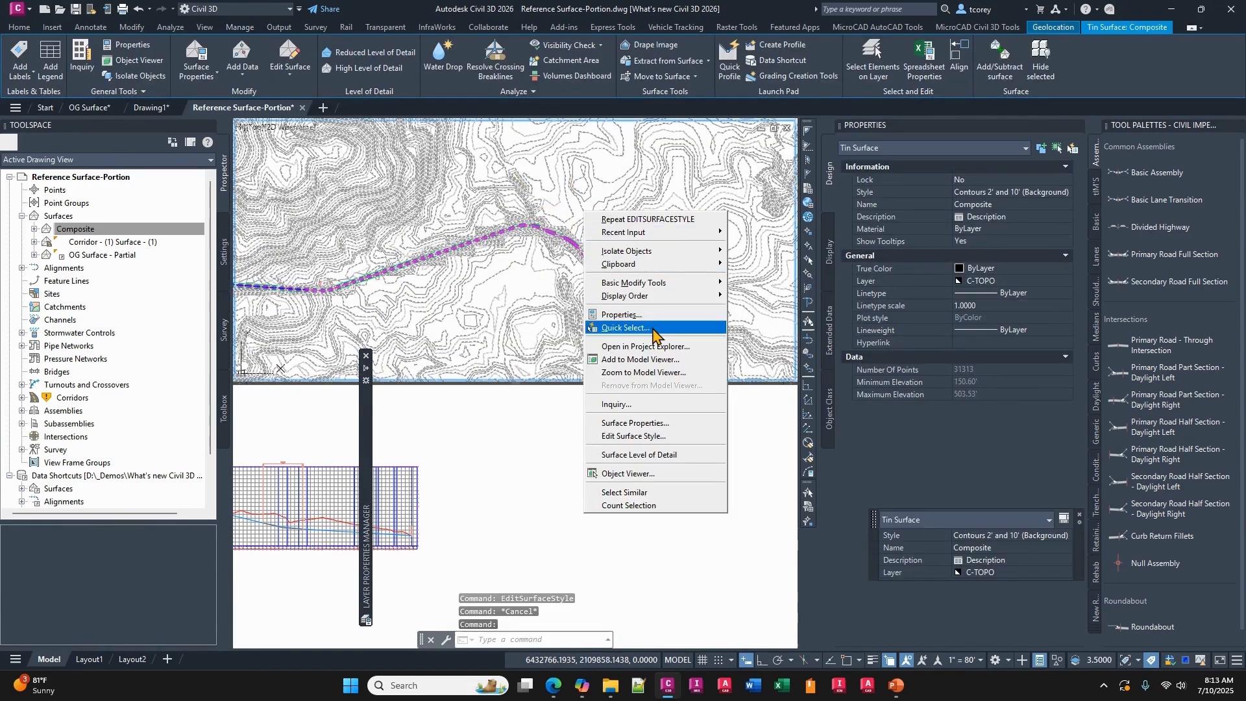
left_click(650, 361)
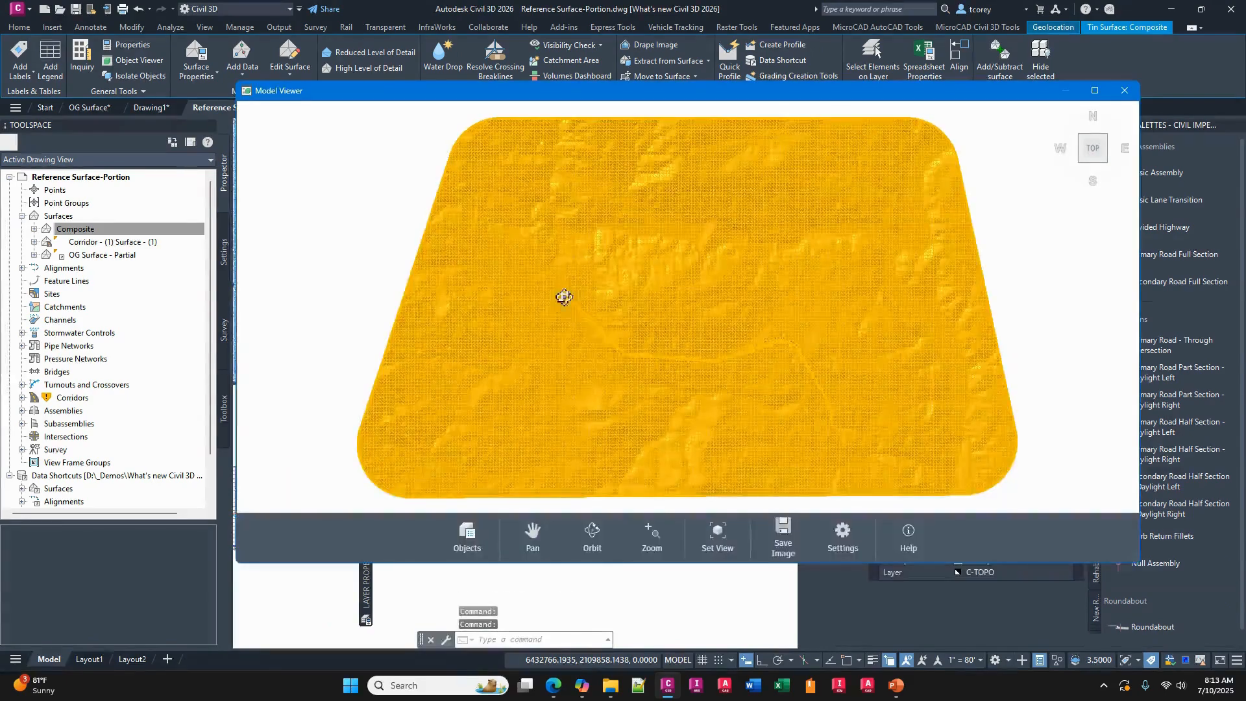
left_click_drag(667, 369, 925, 363)
scroll(842, 390, "up", 10)
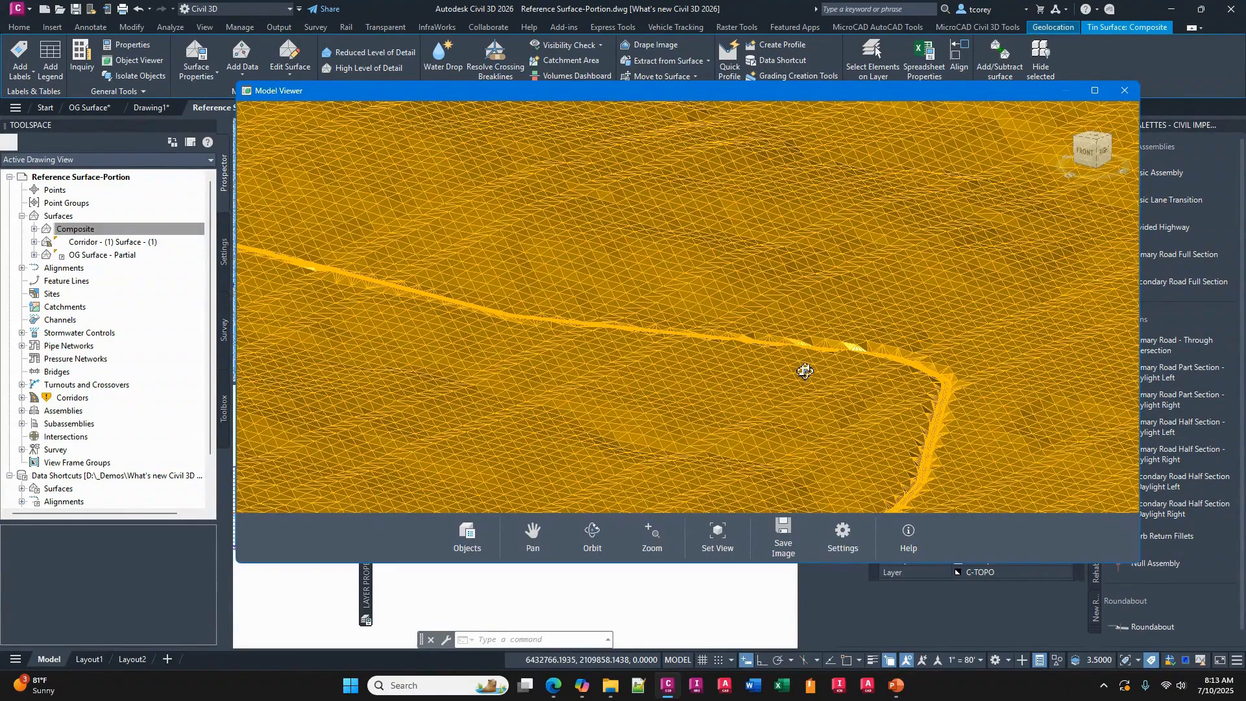
left_click_drag(559, 92, 1245, 162)
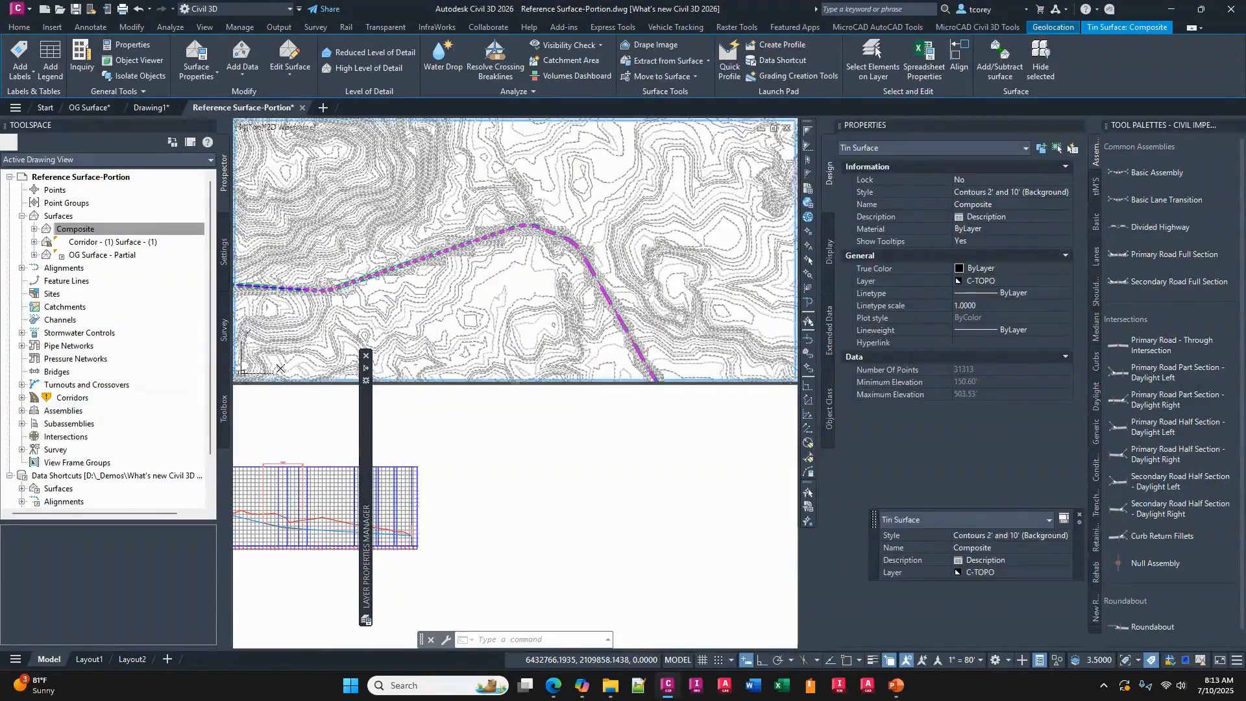
Select the corridor along with the Composite surface, add it to the Model Viewer, and bring the viewer back over the drawing.
left_click(556, 425)
left_click(547, 249)
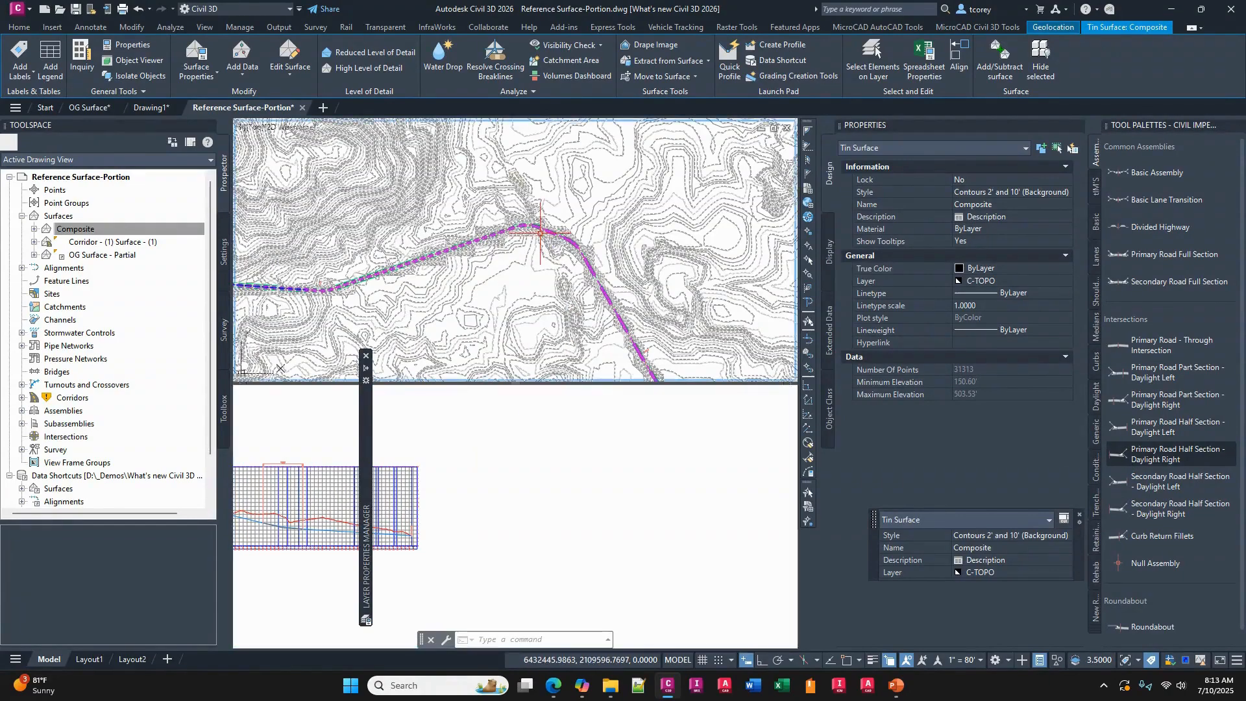
scroll(545, 223, "up", 5)
scroll(554, 234, "up", 4)
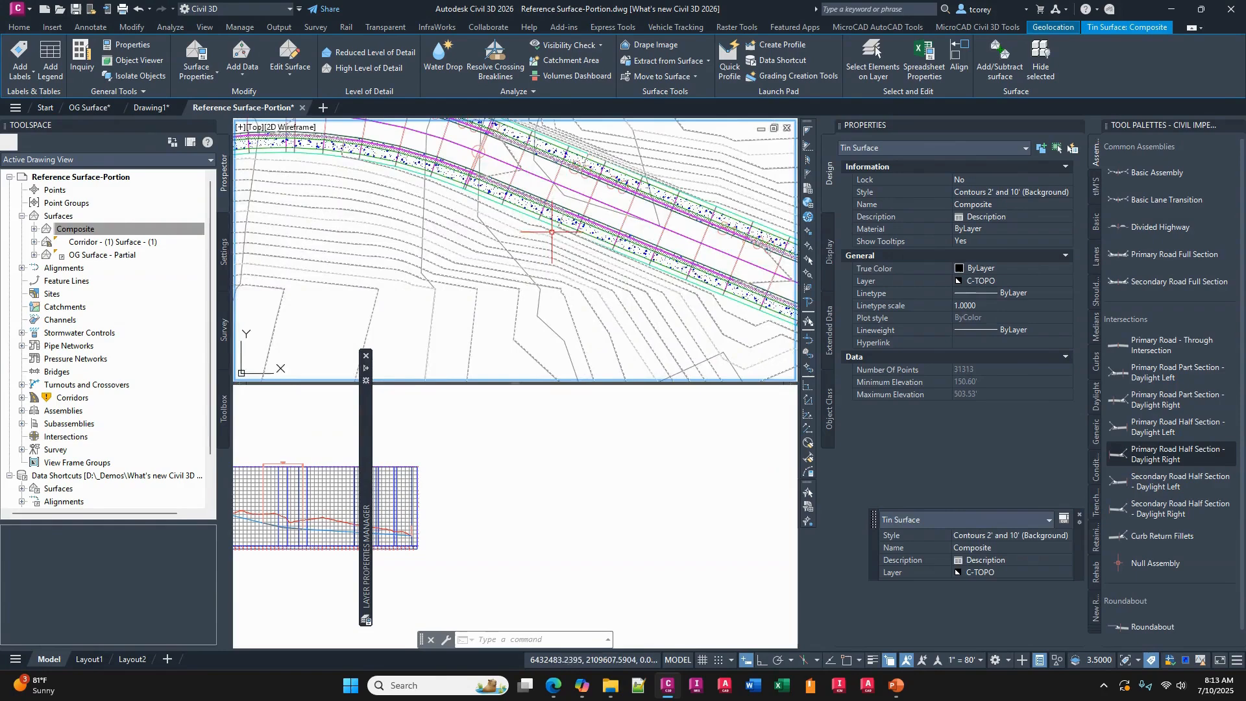
left_click(624, 257)
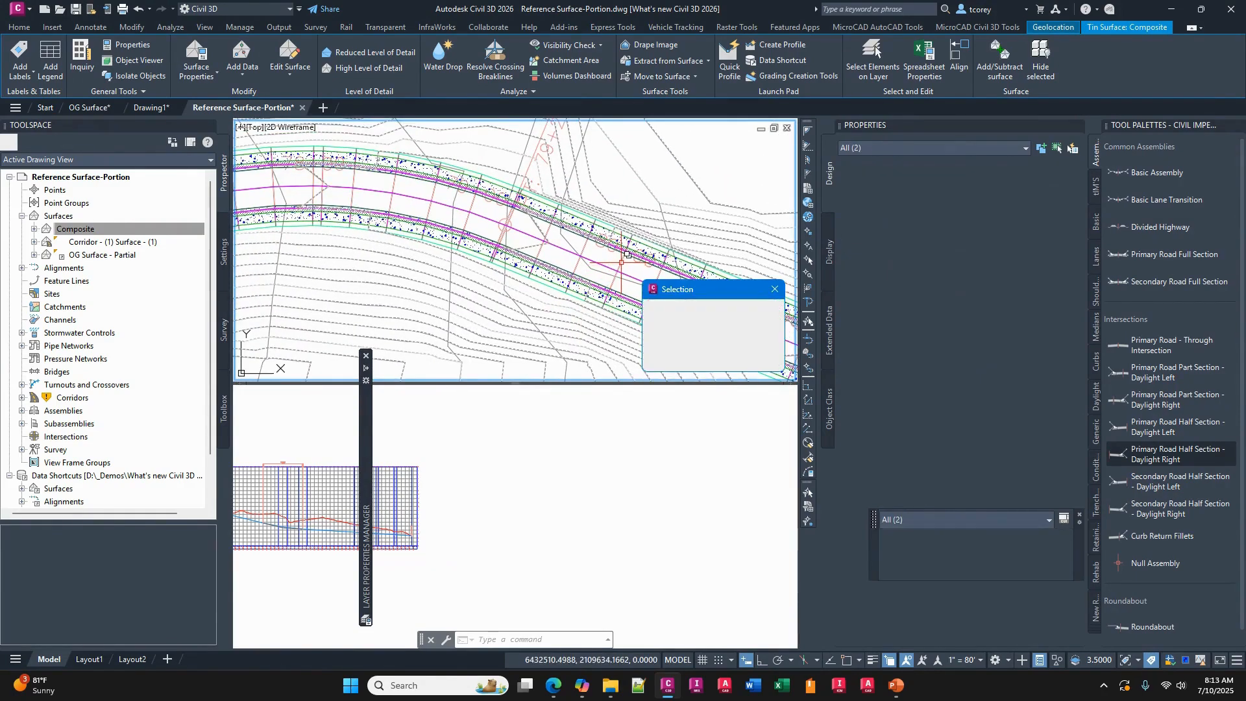
right_click(633, 270)
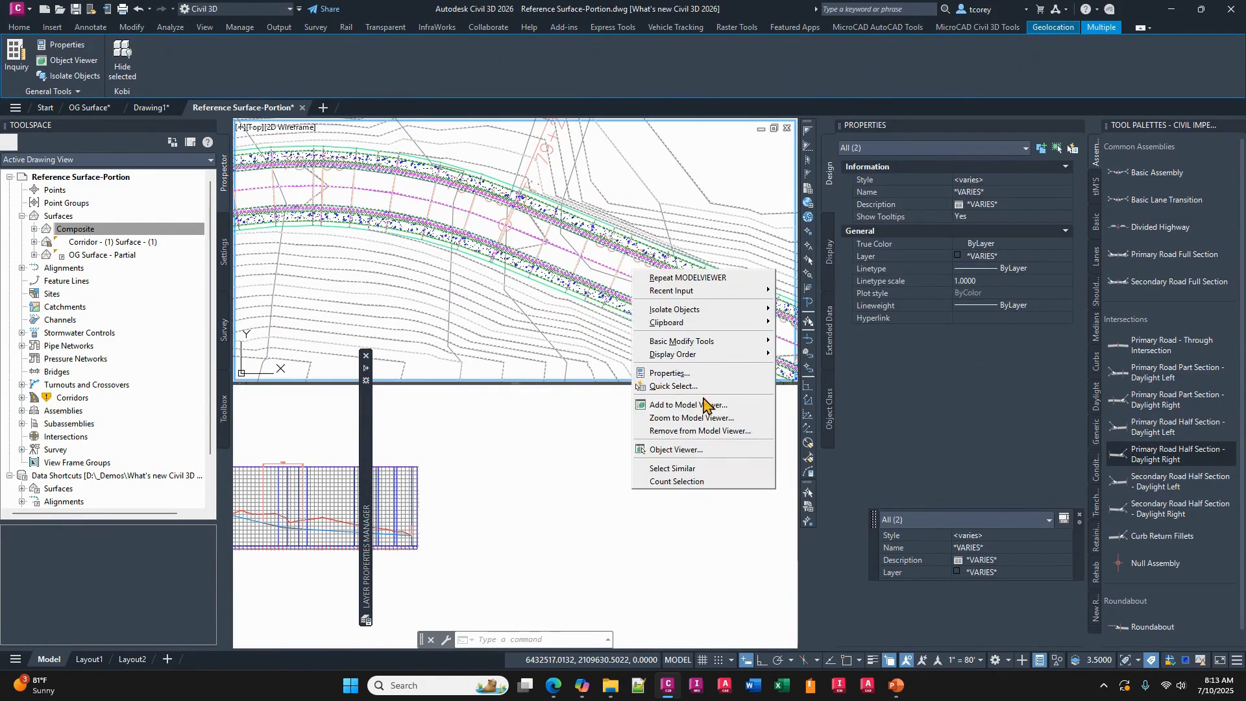
left_click(693, 405)
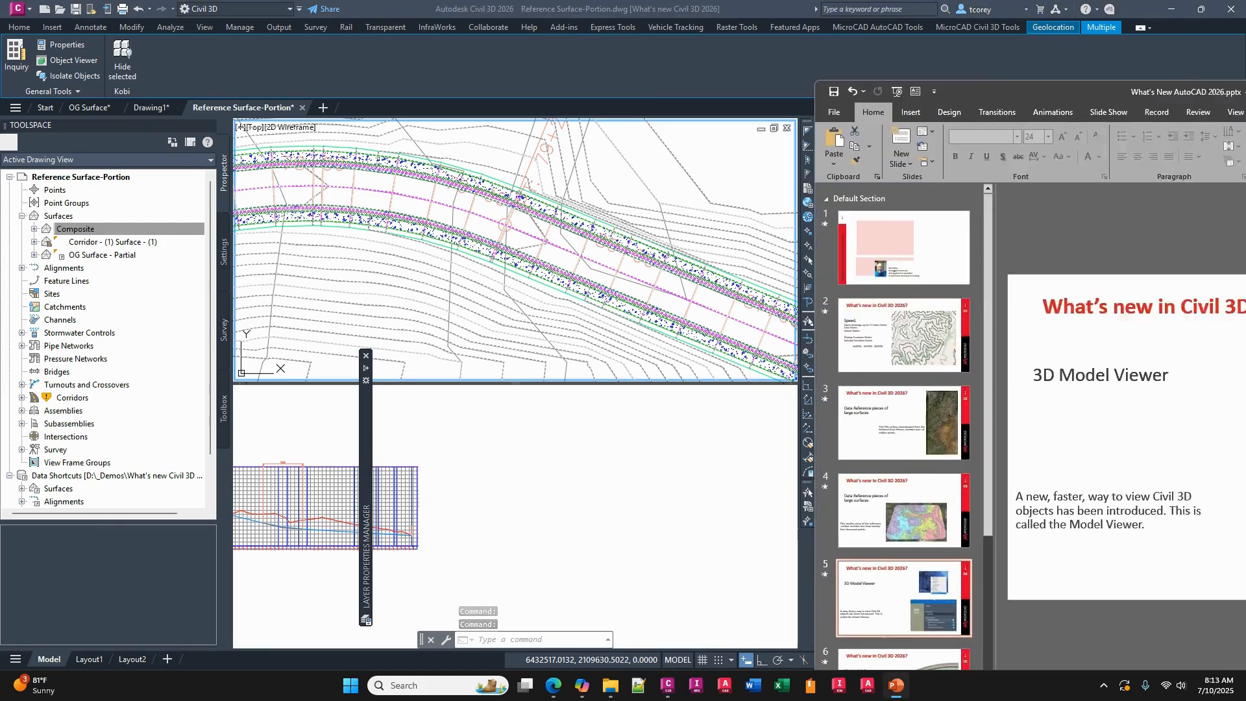
mouse_move(1245, 92)
left_mouse_down()
mouse_move(1195, 95)
mouse_move(1245, 93)
left_mouse_up()
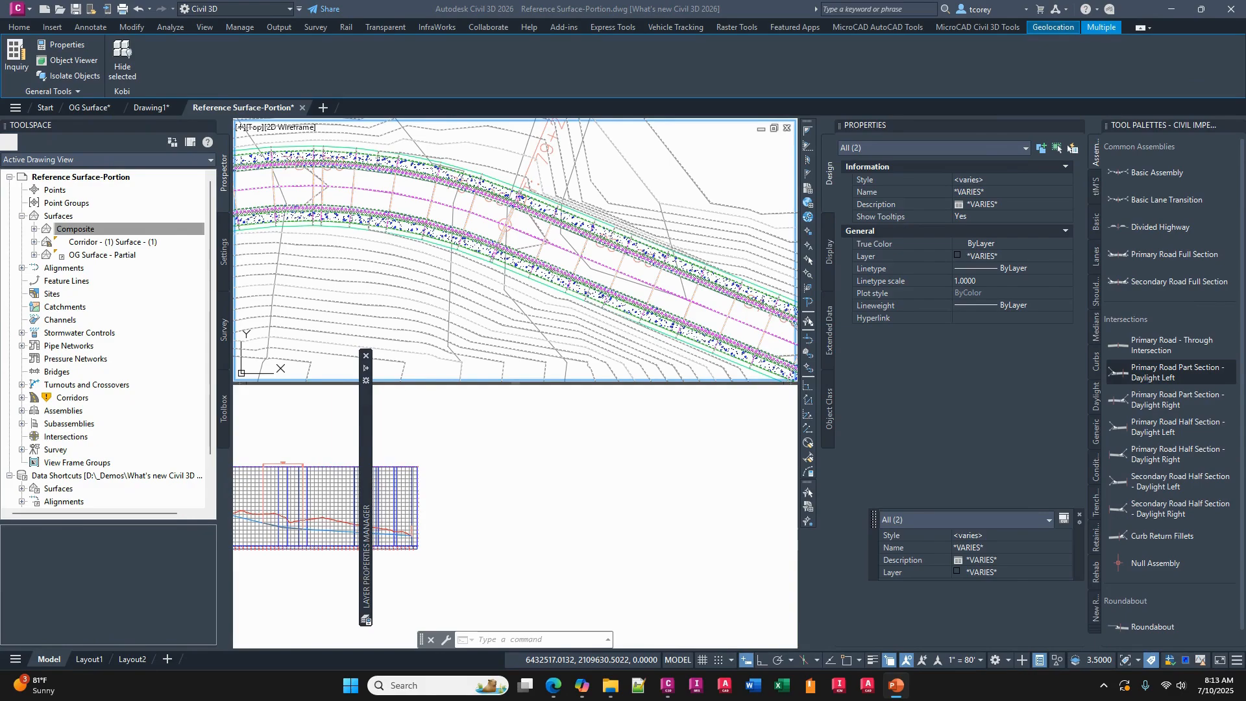
left_click_drag(1021, 141, 308, 64)
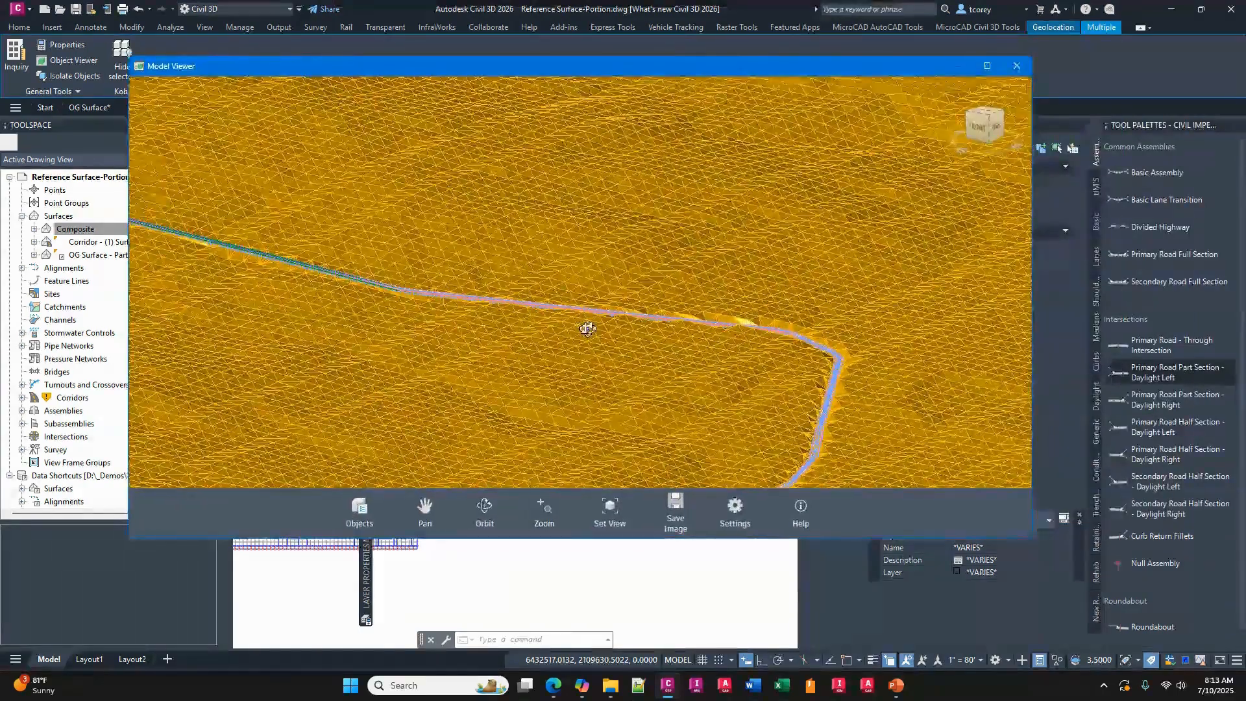
Examine the corridor and its daylight slopes up close at the sharp bend in the Model Viewer.
scroll(832, 392, "up", 3)
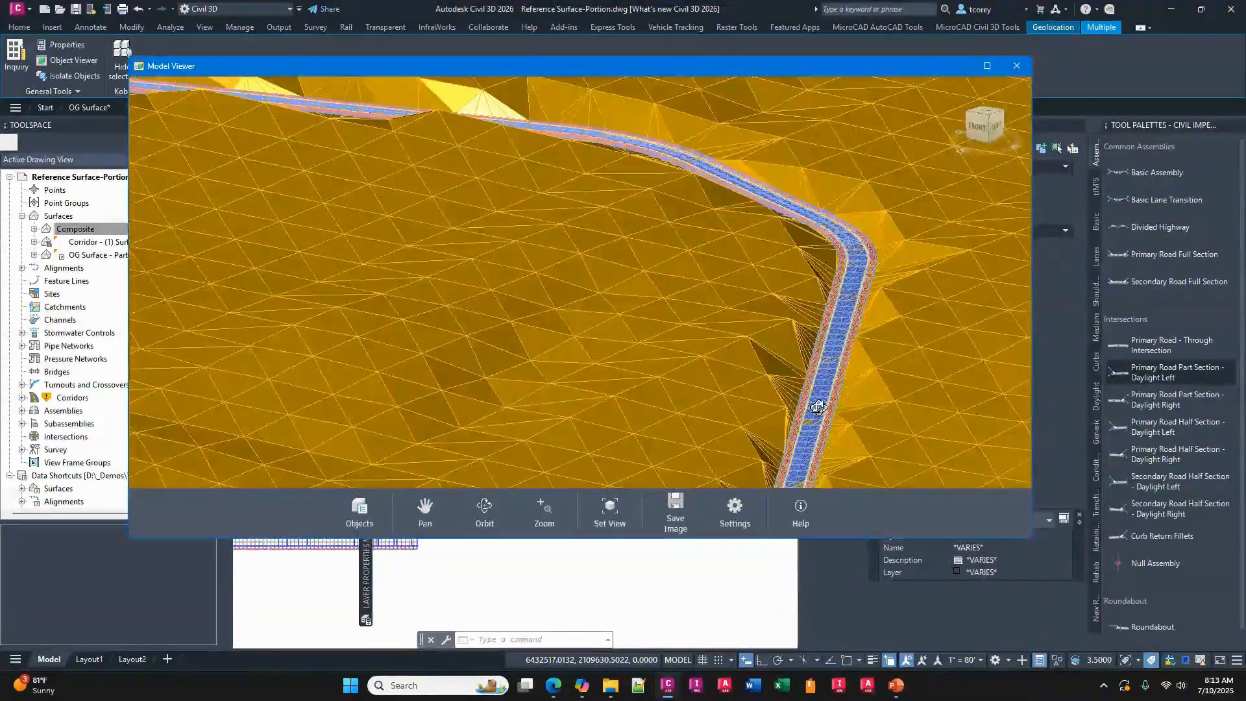
scroll(821, 393, "up", 2)
scroll(818, 395, "up", 2)
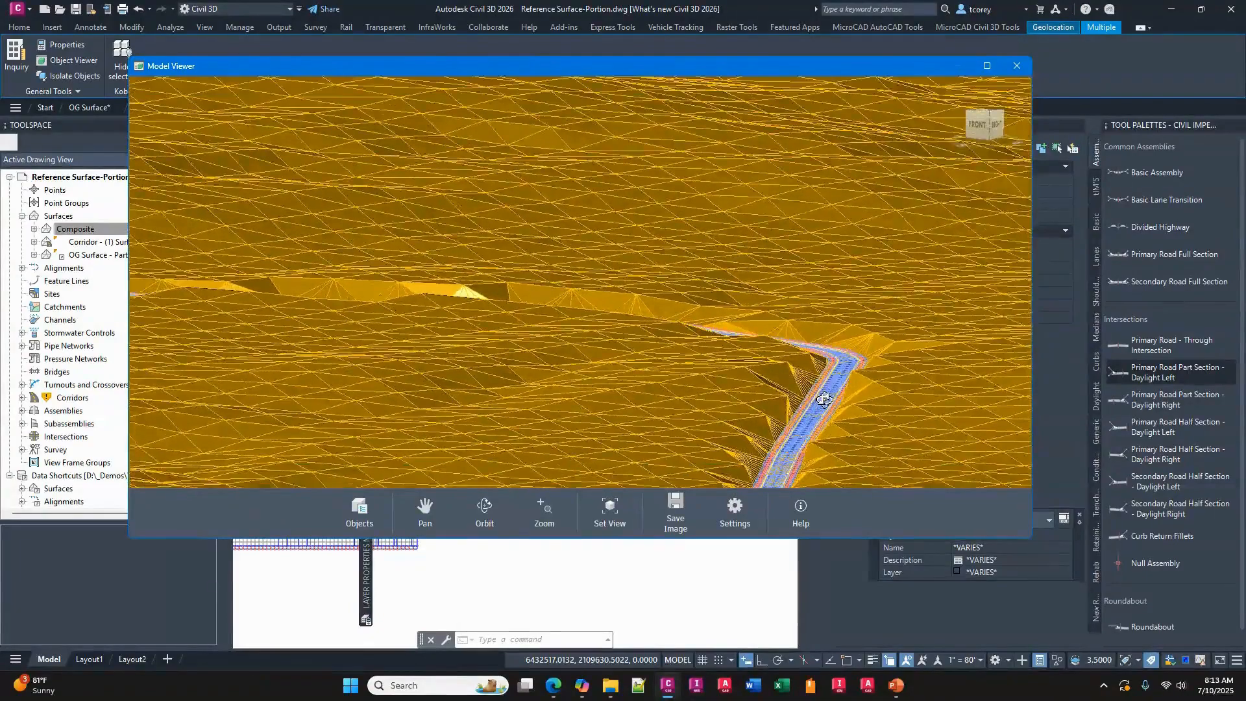
scroll(823, 399, "up", 3)
scroll(825, 403, "up", 5)
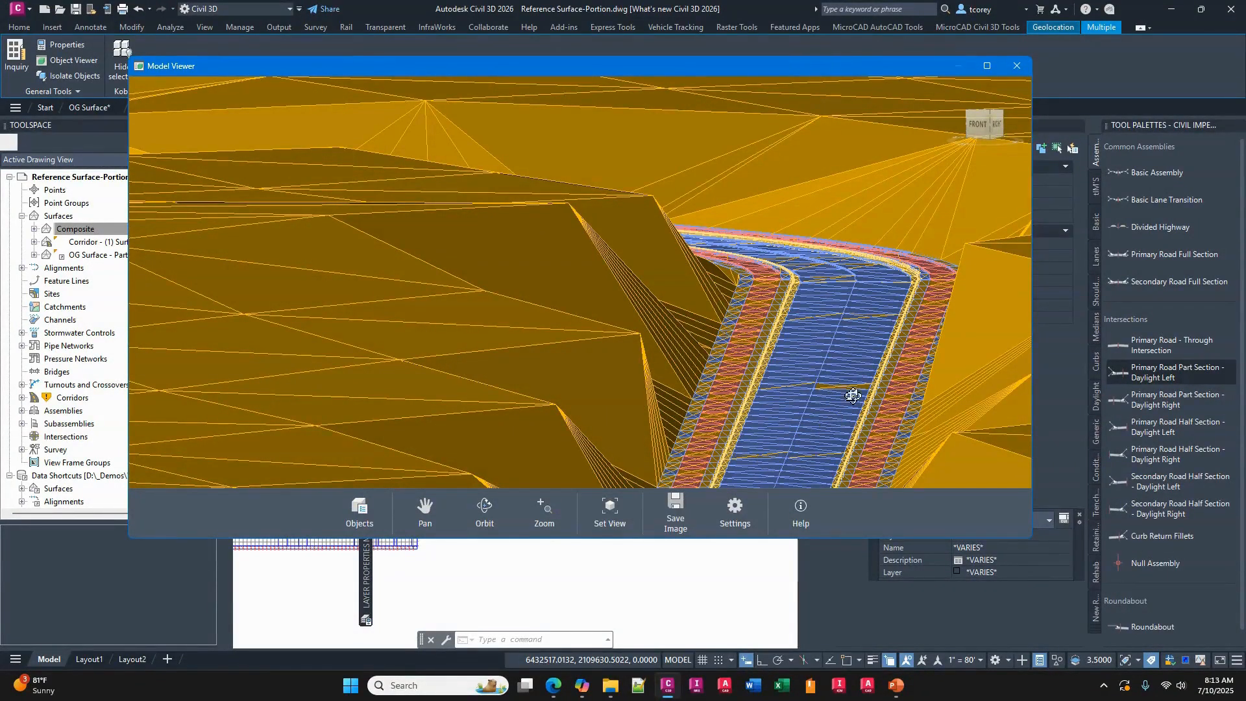
Turn the corridor's Show Rendered Surfaces option off and back on in the Model Viewer settings.
left_click(734, 512)
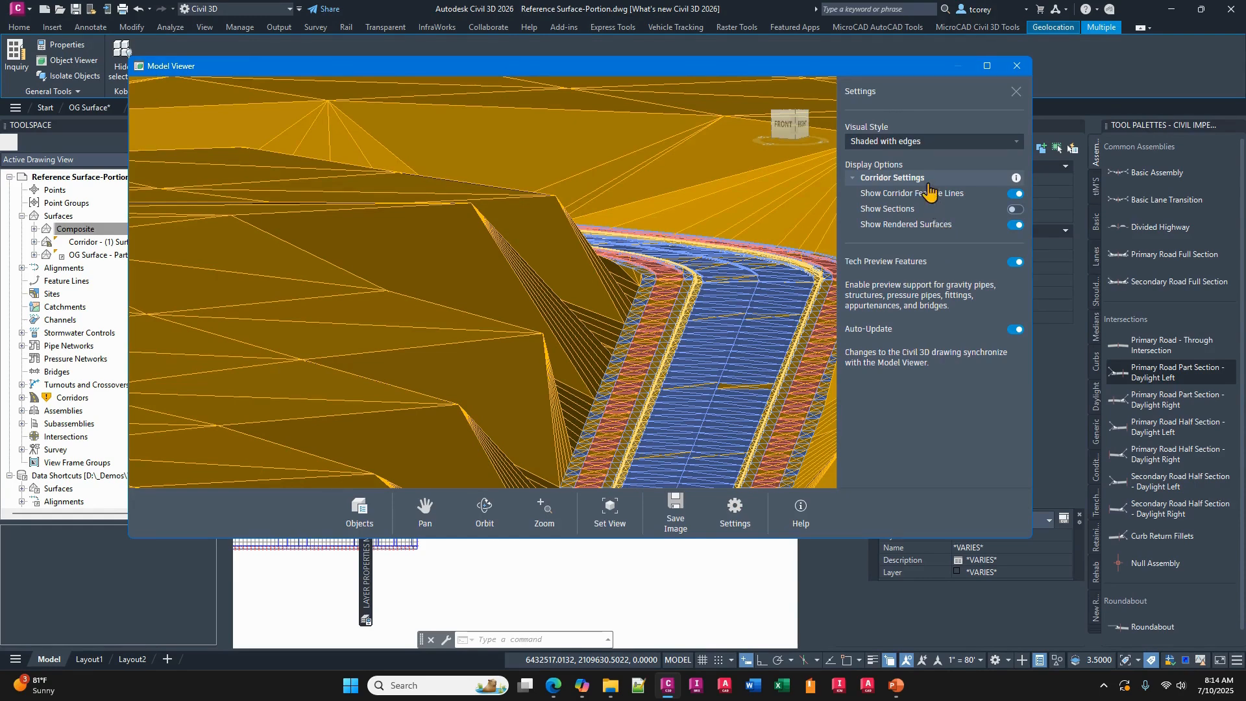
left_click(1016, 226)
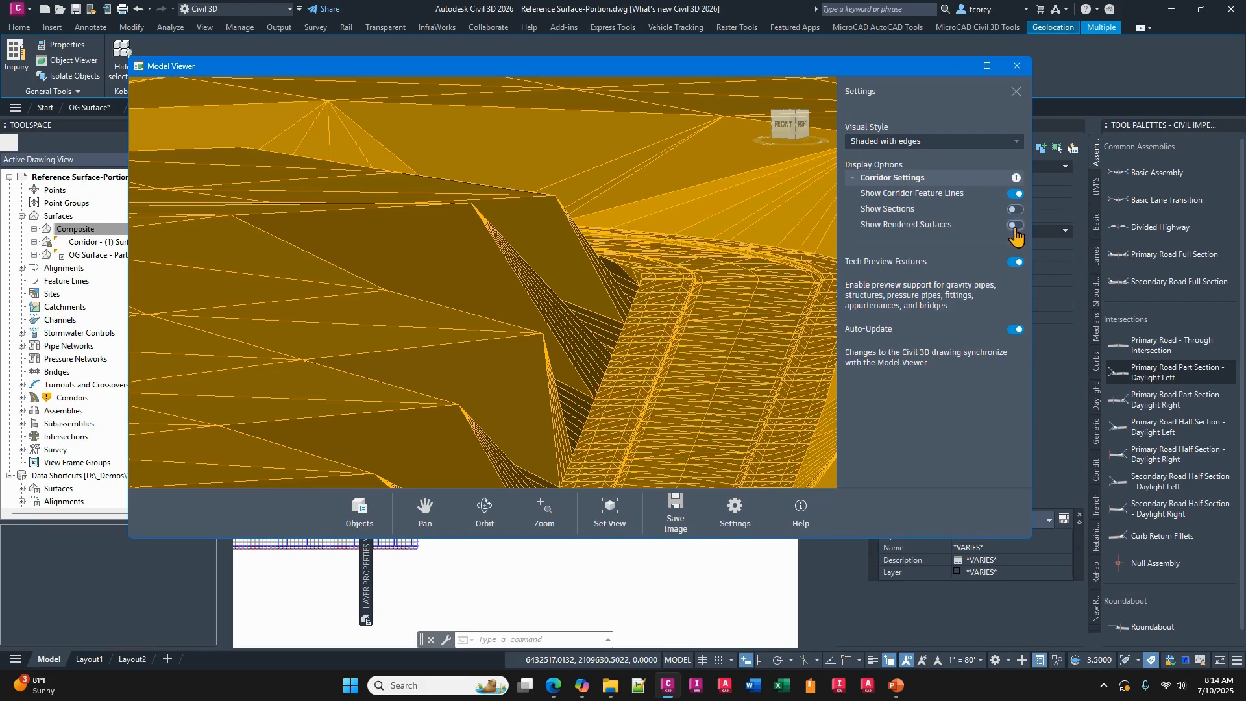
left_click(1016, 226)
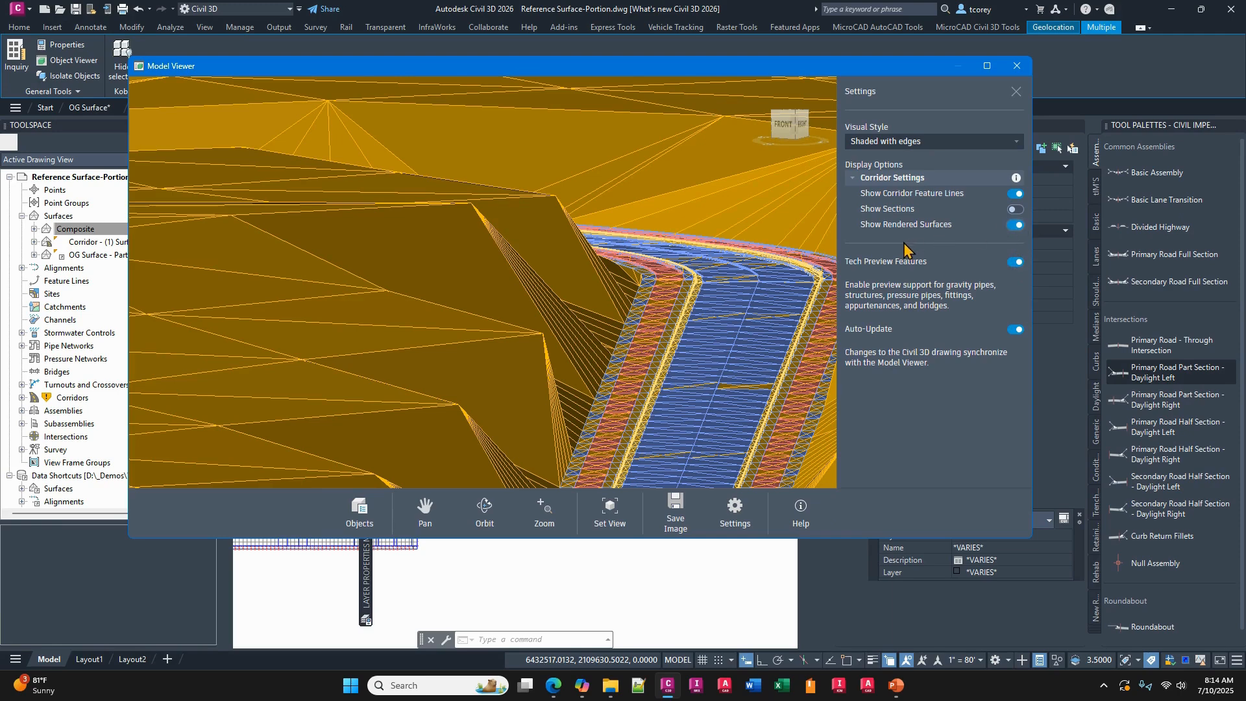
Try the Hidden, Conceptual and Shaded visual styles in the Model Viewer and return to Shaded with edges.
left_click(927, 146)
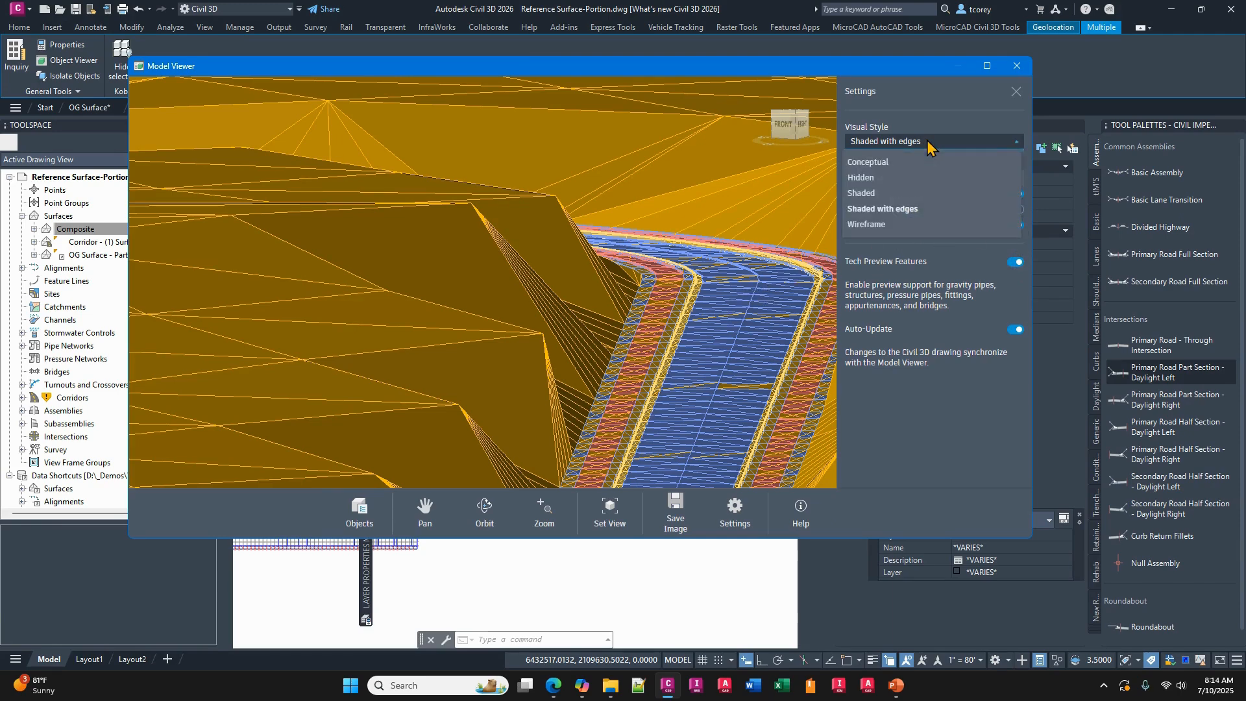
left_click(862, 178)
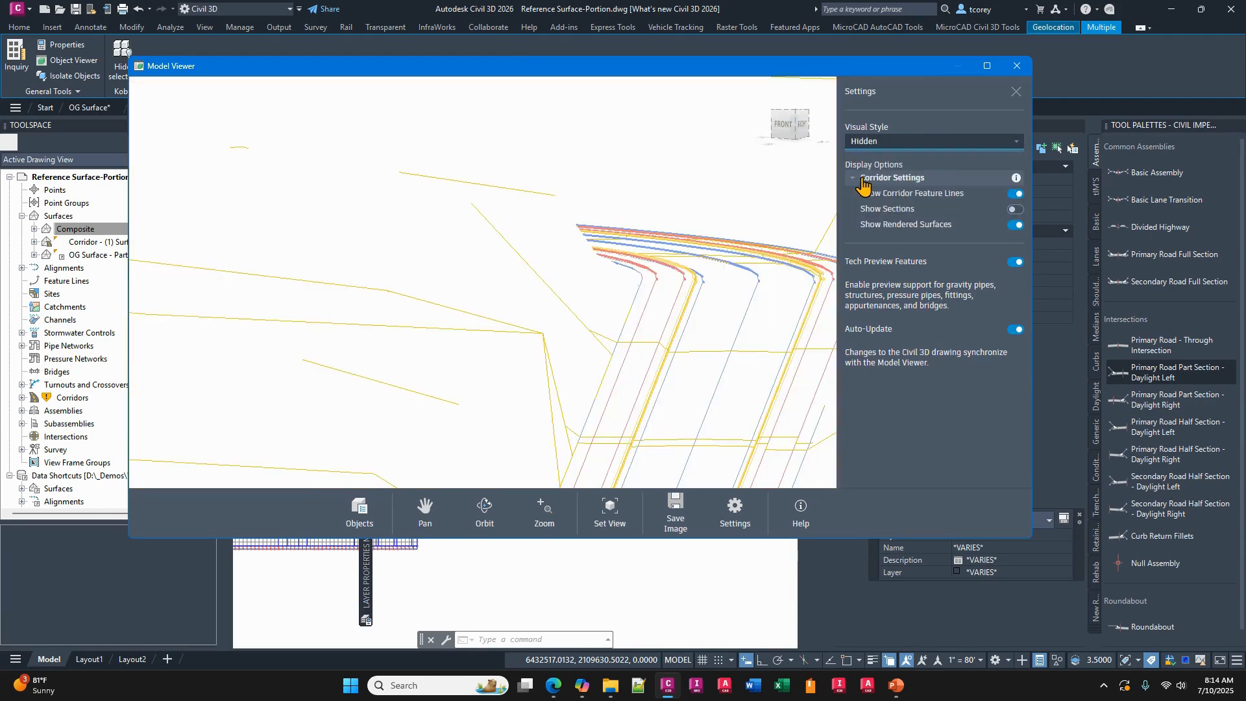
left_click(935, 142)
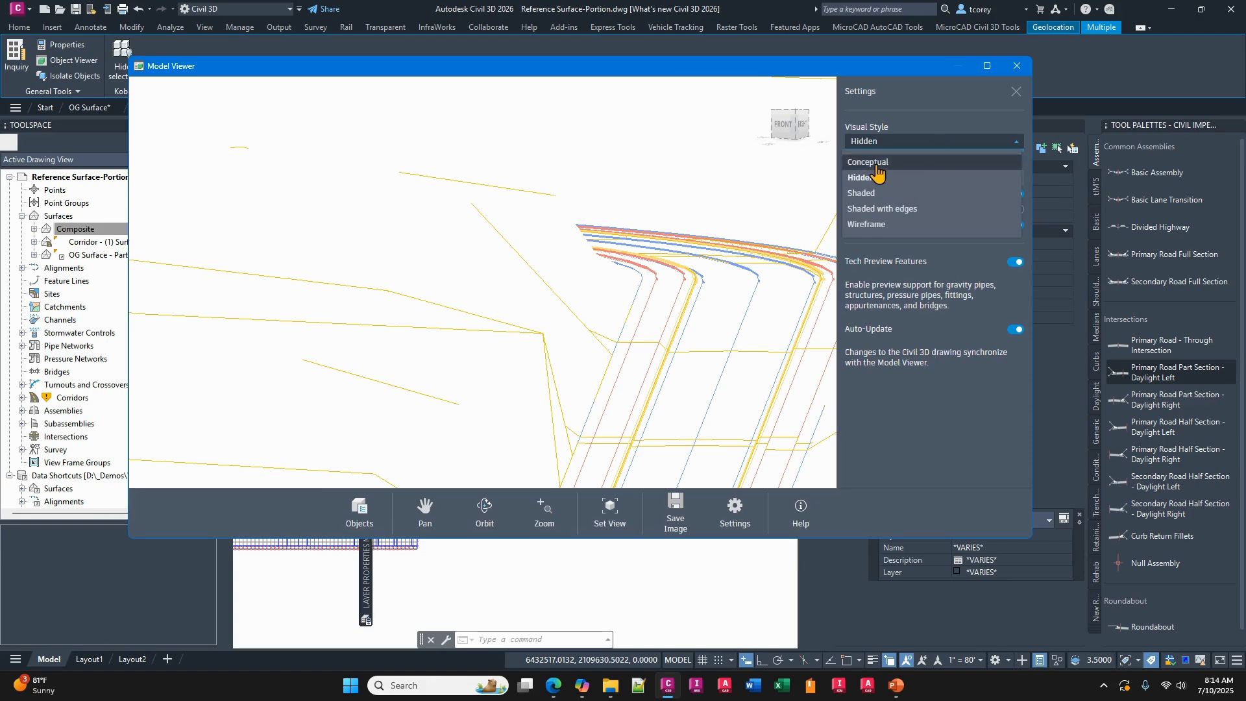
left_click(873, 163)
left_click(926, 144)
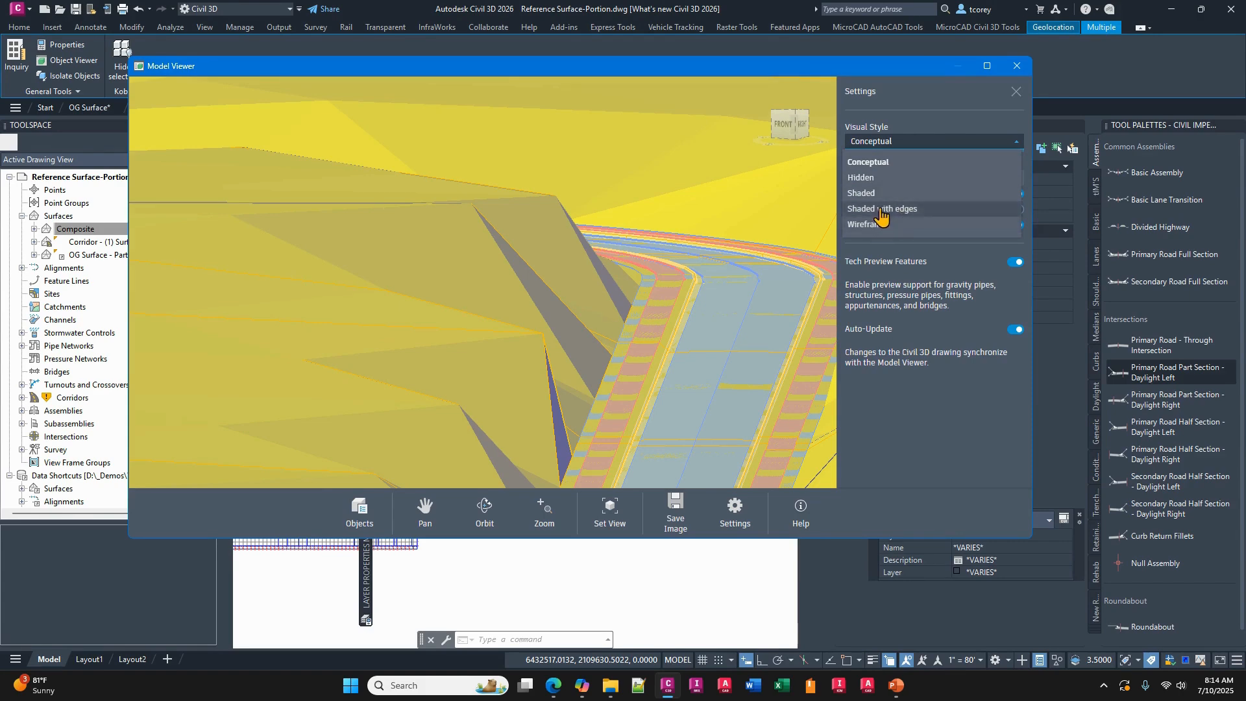
left_click(882, 208)
left_click(913, 141)
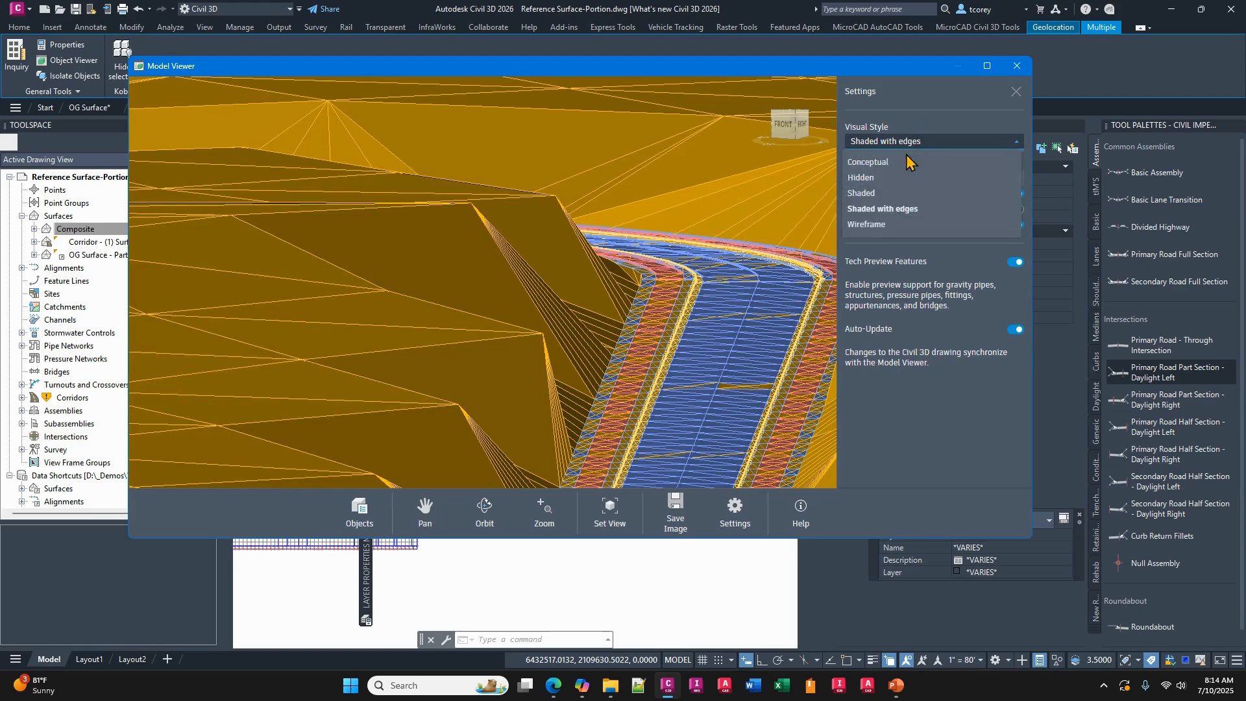
left_click(869, 194)
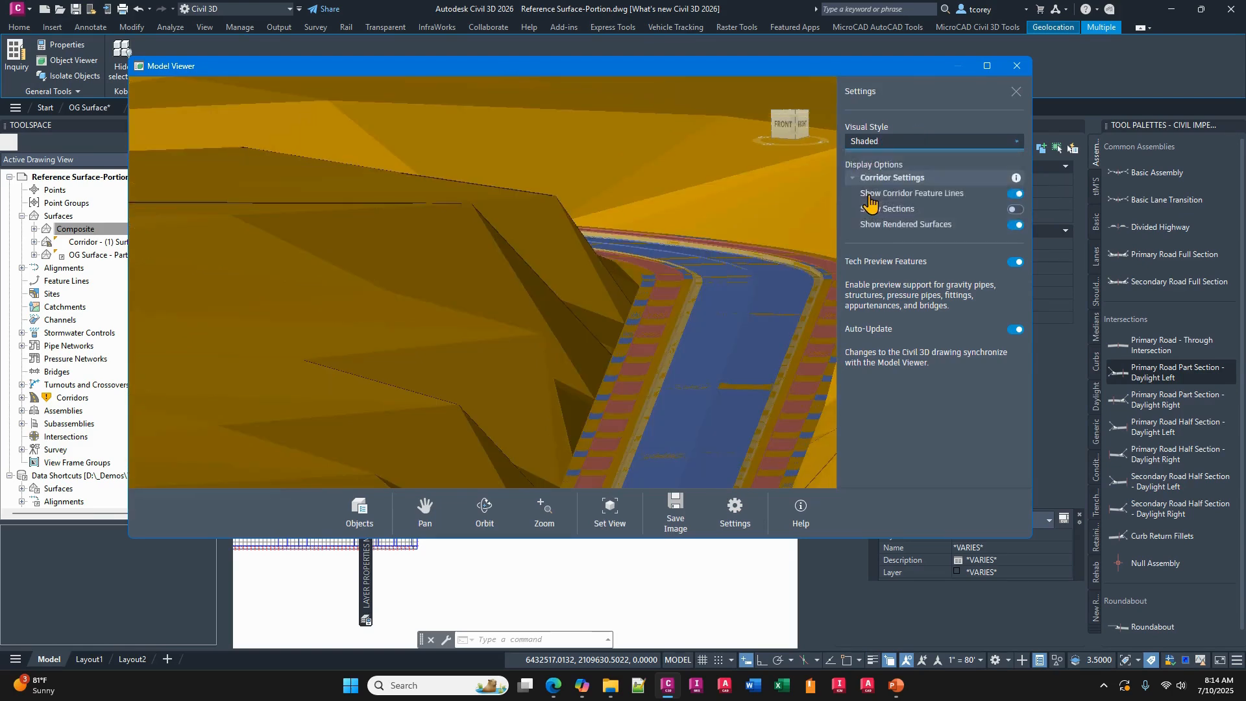
left_click(903, 142)
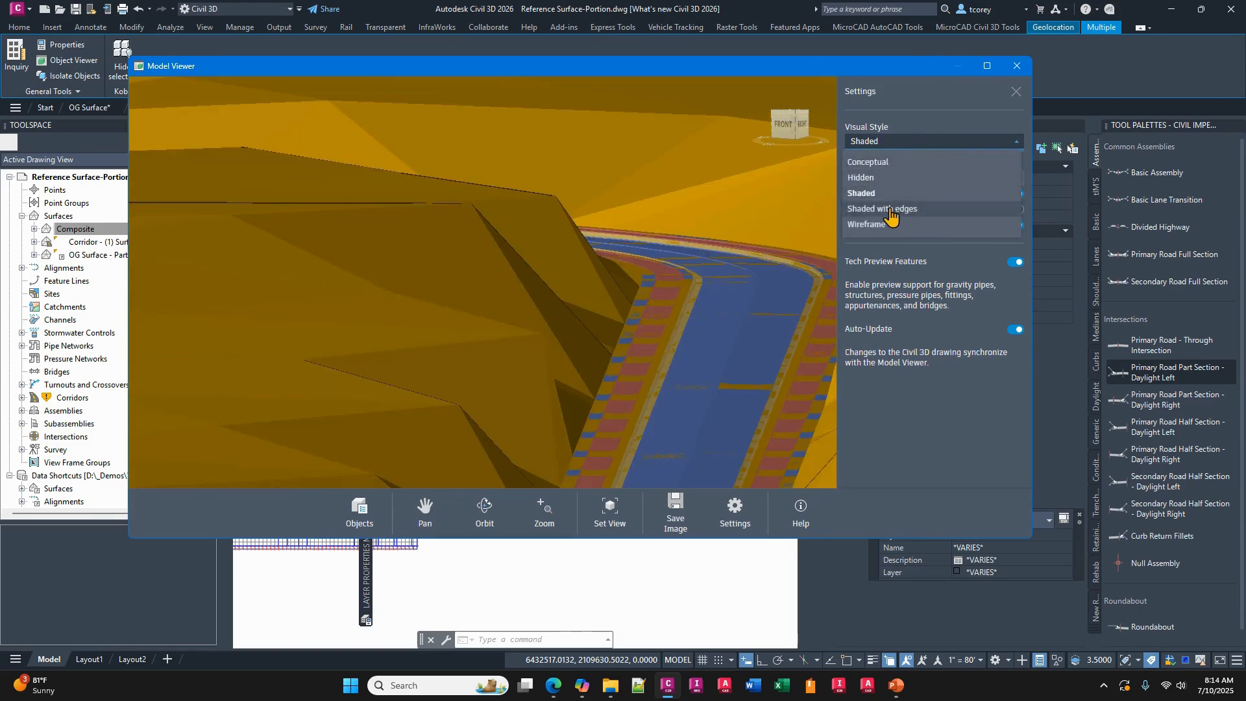
left_click(889, 208)
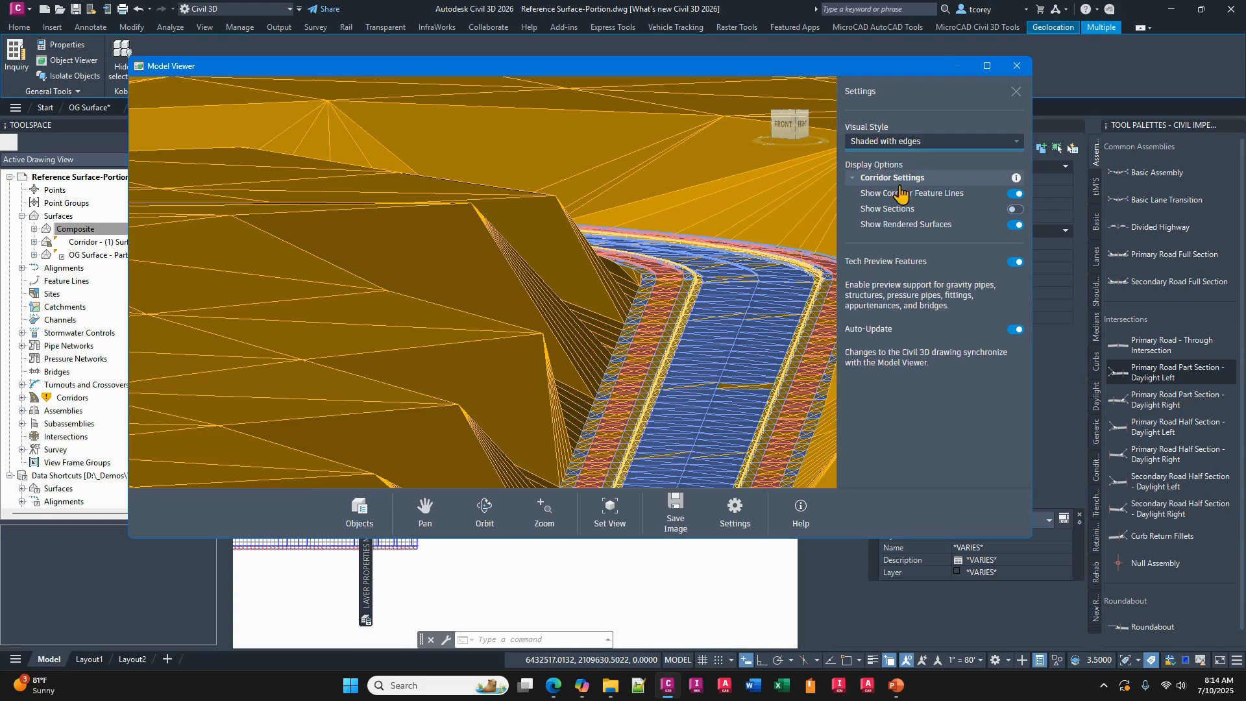
Turn on Show Sections for the corridor in the Model Viewer settings.
left_click(1015, 208)
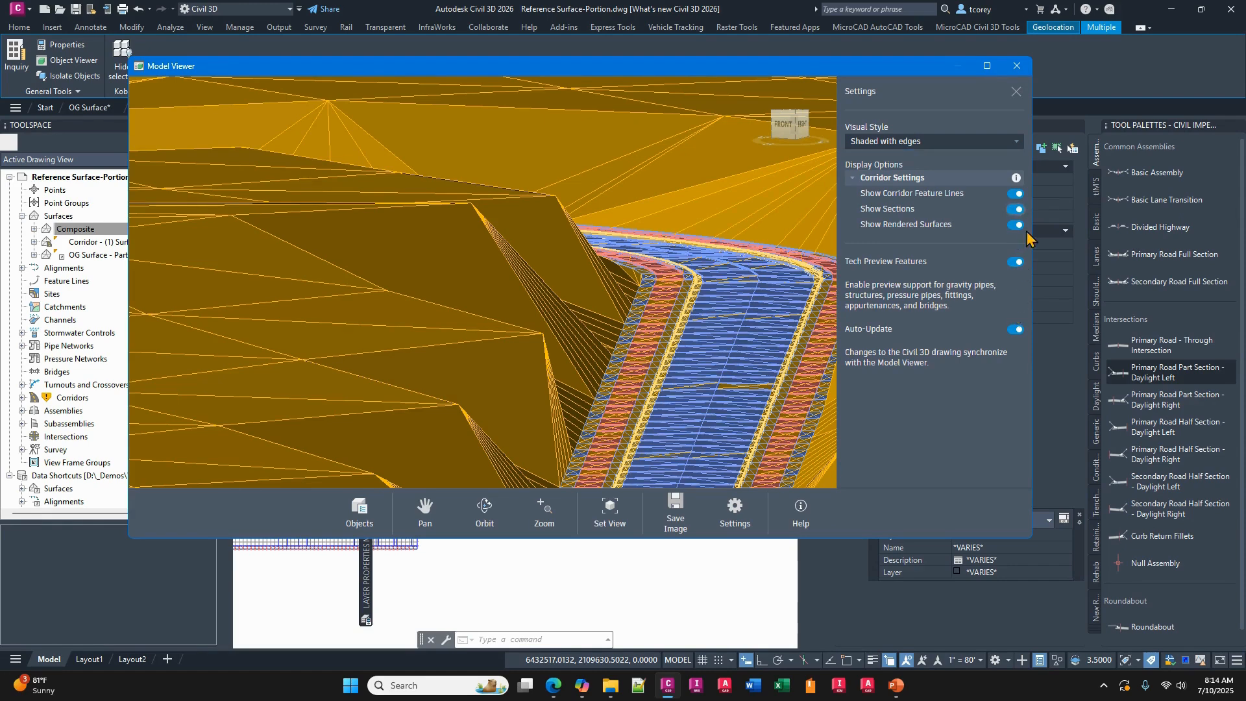
Turn off Show Sections and Show Corridor Feature Lines for the corridor in the Model Viewer settings.
left_click(1015, 210)
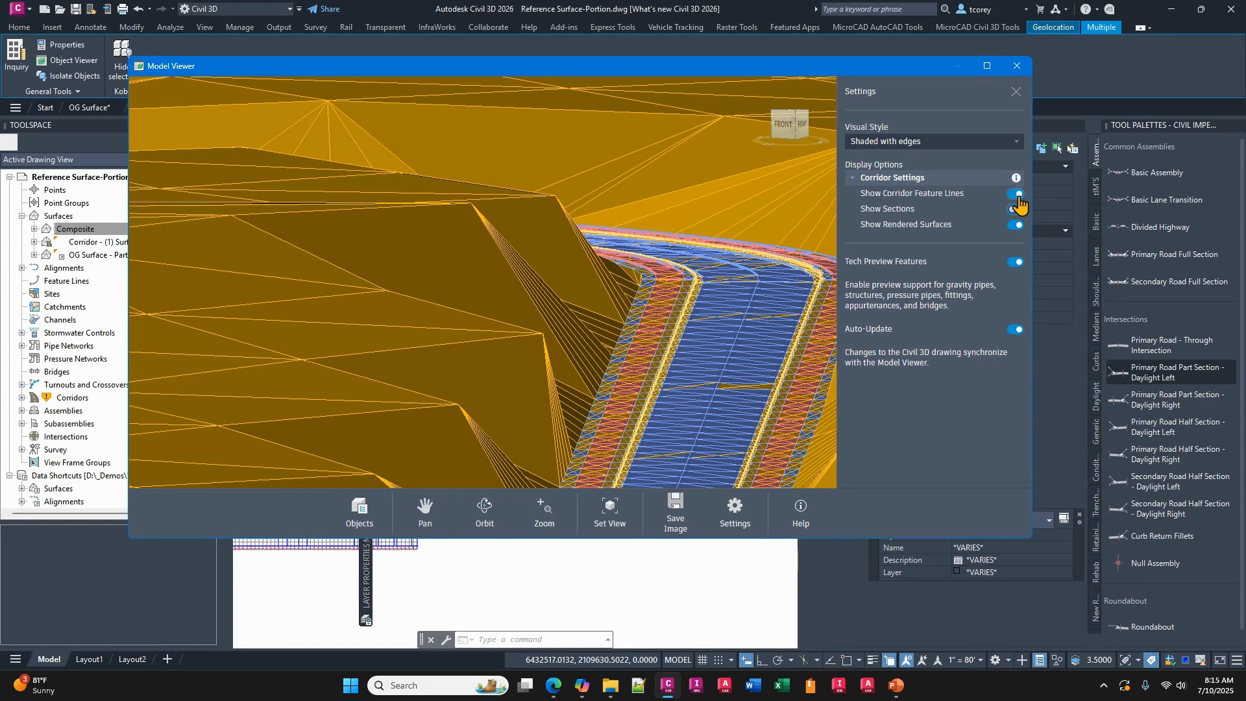
left_click(1016, 207)
left_click(1016, 195)
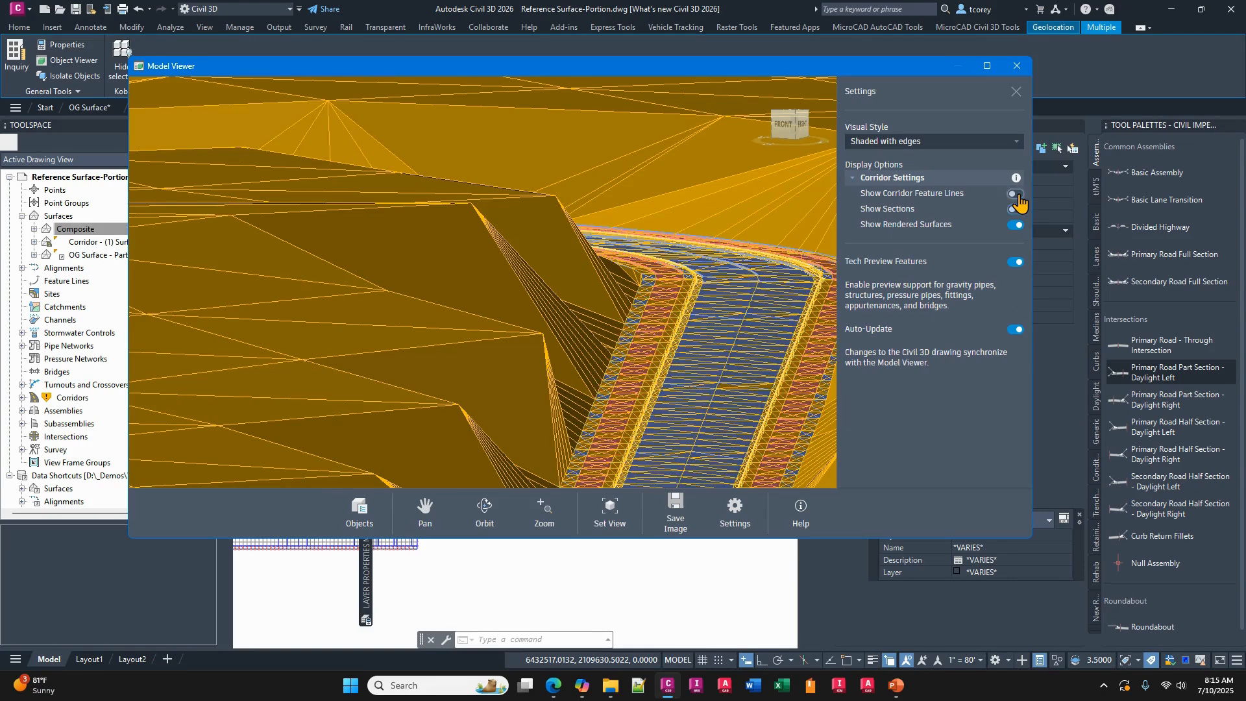
left_click(1016, 194)
left_click(1016, 194)
left_click(1015, 195)
left_click(1016, 194)
Inspect the corridor bend and its rendered surfaces from another angle in the Model Viewer.
left_click_drag(716, 412, 714, 407)
scroll(715, 408, "up", 8)
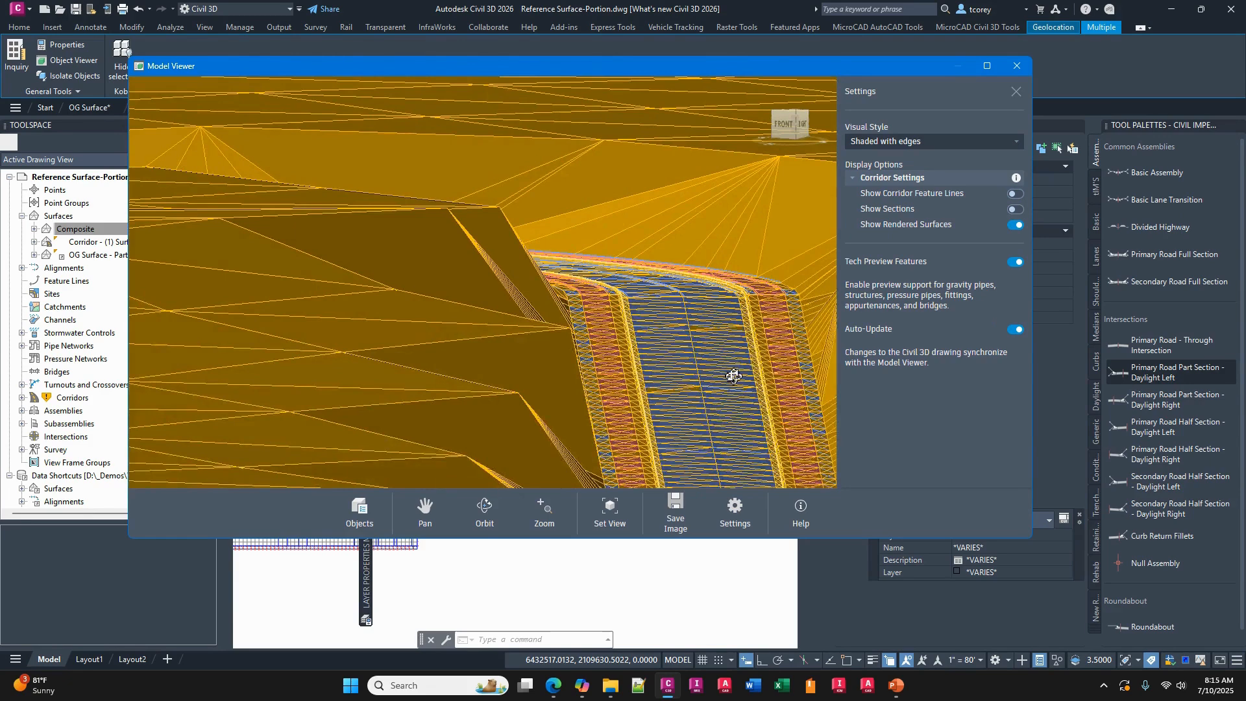
right_click(724, 347)
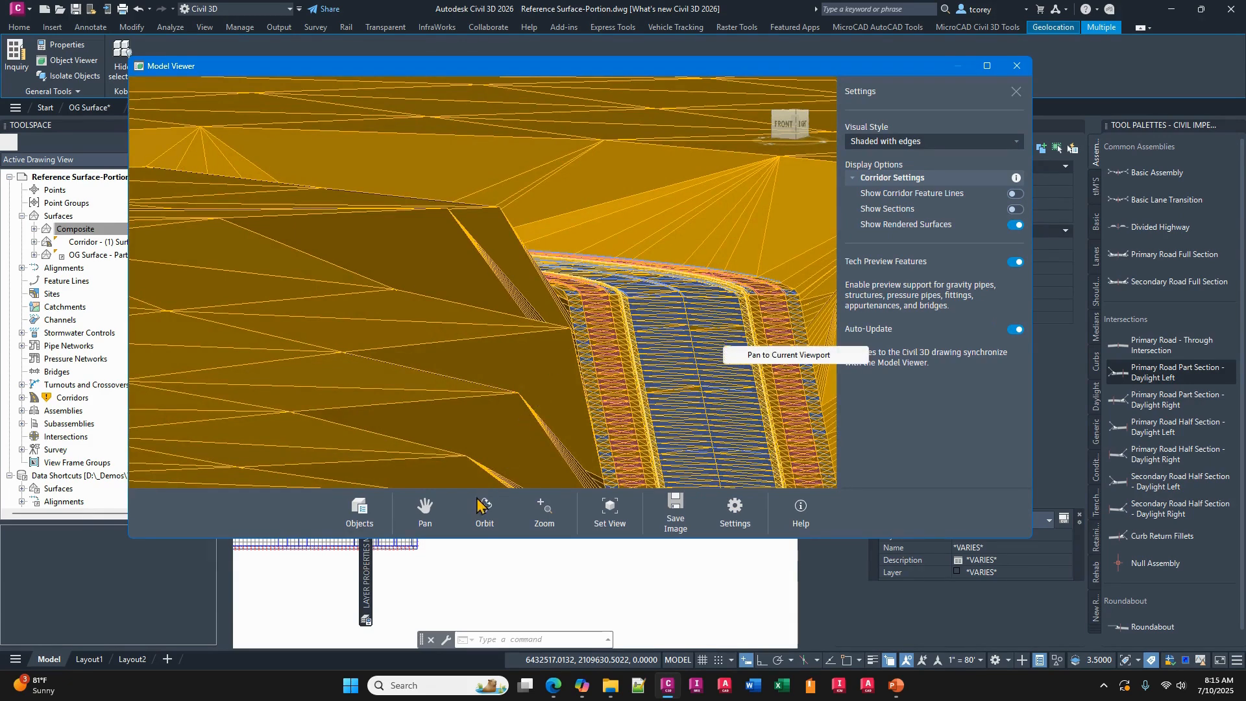
left_click(610, 509)
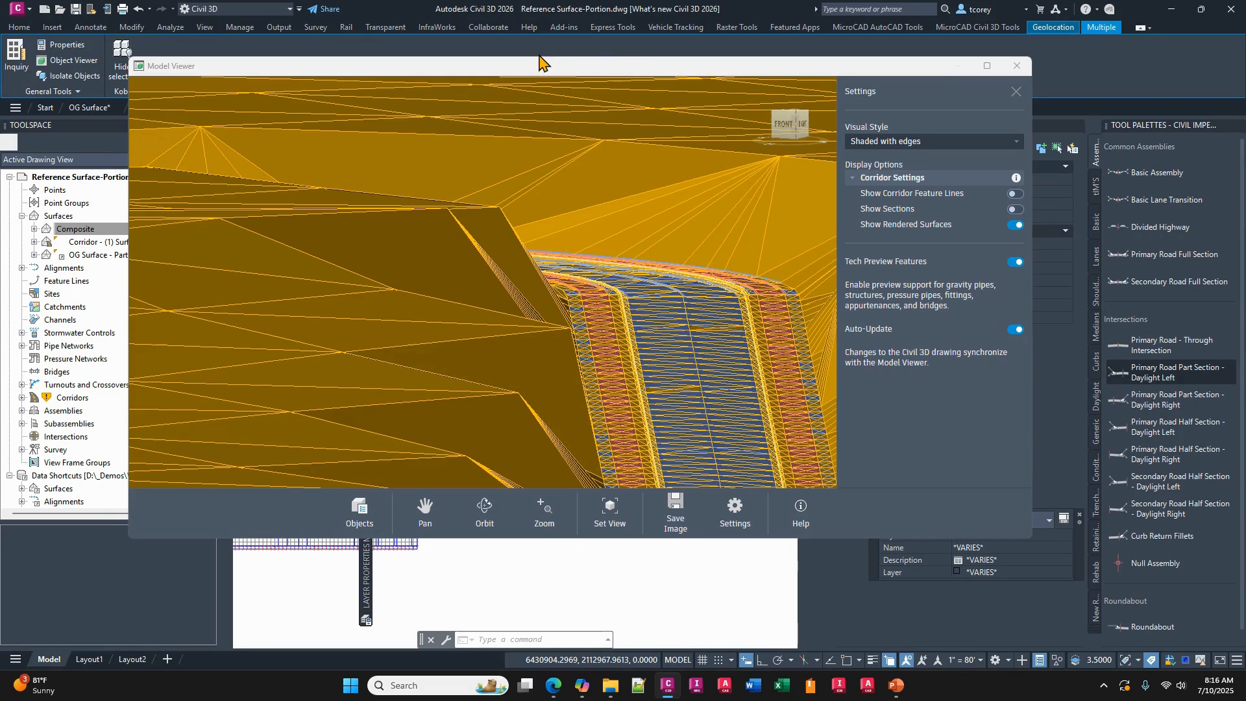
Move the Model Viewer window clear of the drawing area and deselect the objects in the drawing.
mouse_move(480, 68)
left_mouse_down()
mouse_move(904, 181)
mouse_move(1245, 194)
left_mouse_up()
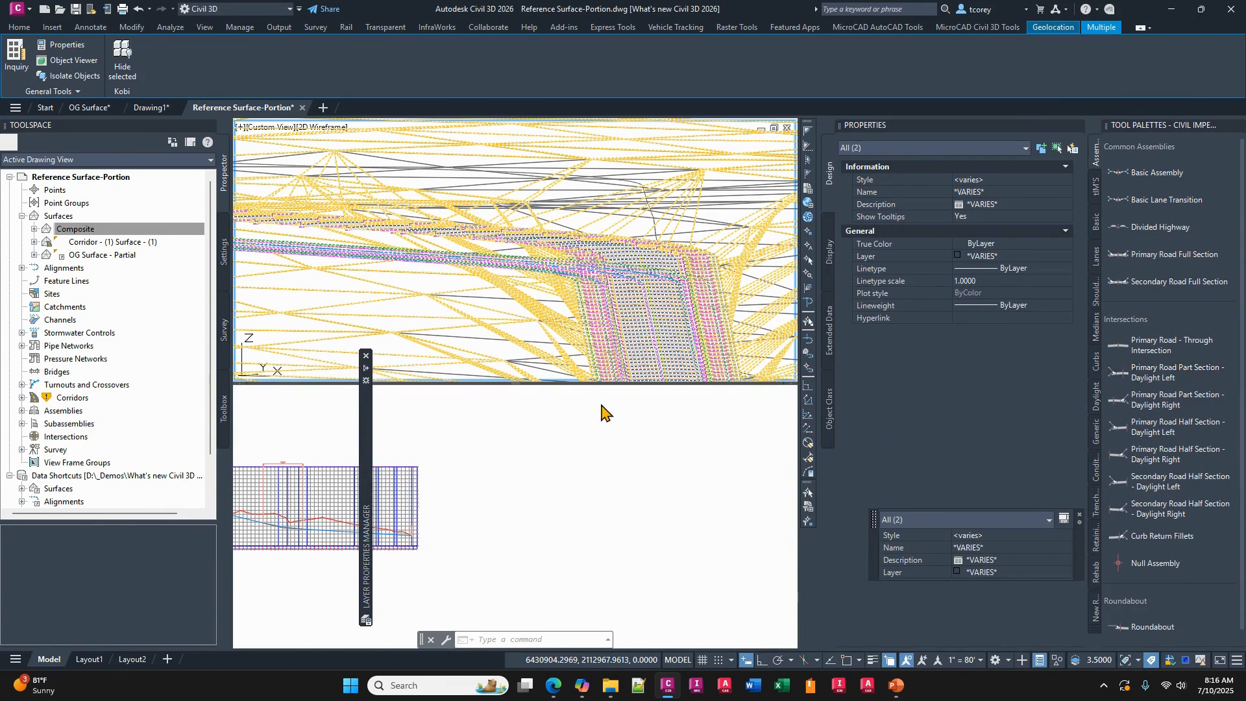
left_click(631, 296)
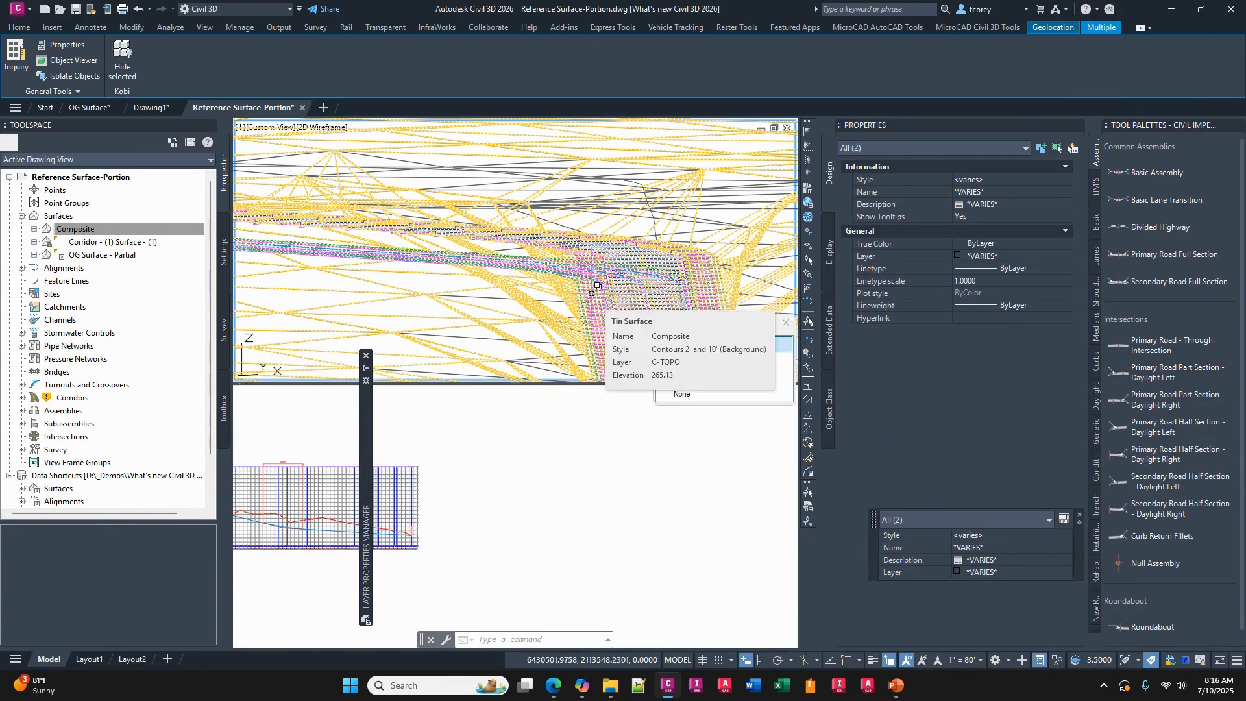
key("Escape")
key("Escape")
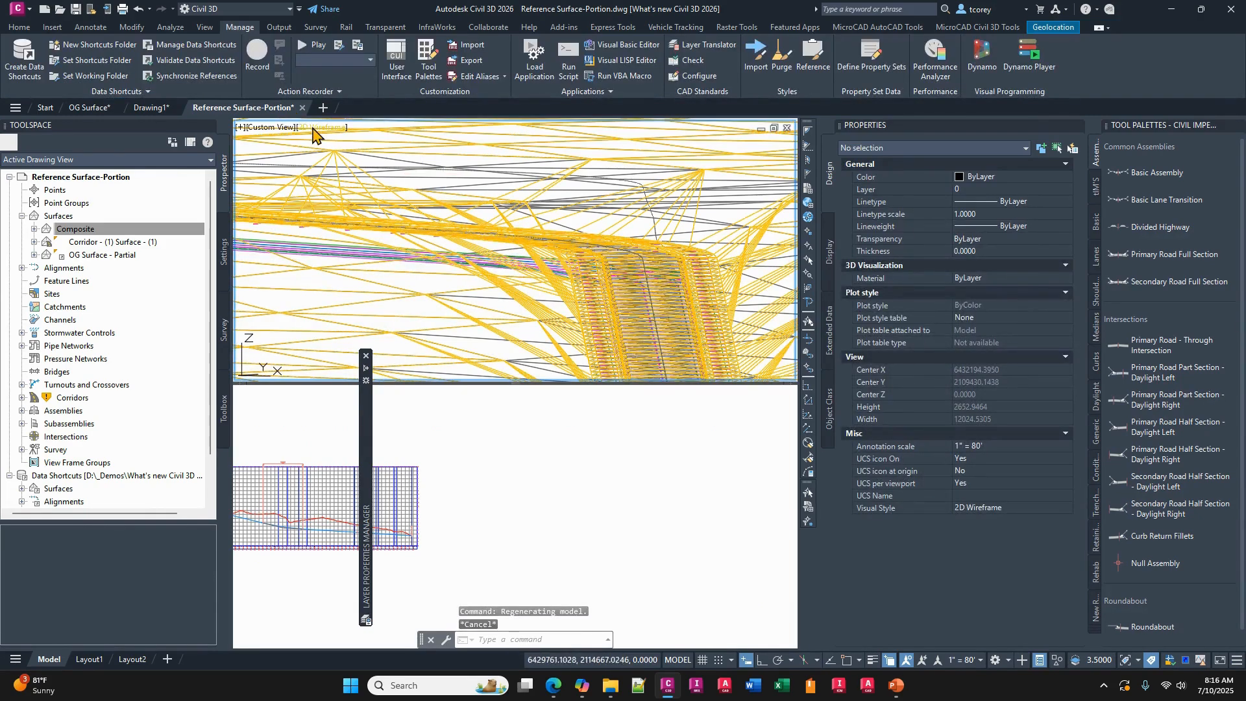
Try the Hidden and Realistic visual styles on the drawing's 3D viewport and examine the composite surface.
left_click(321, 127)
left_click(359, 192)
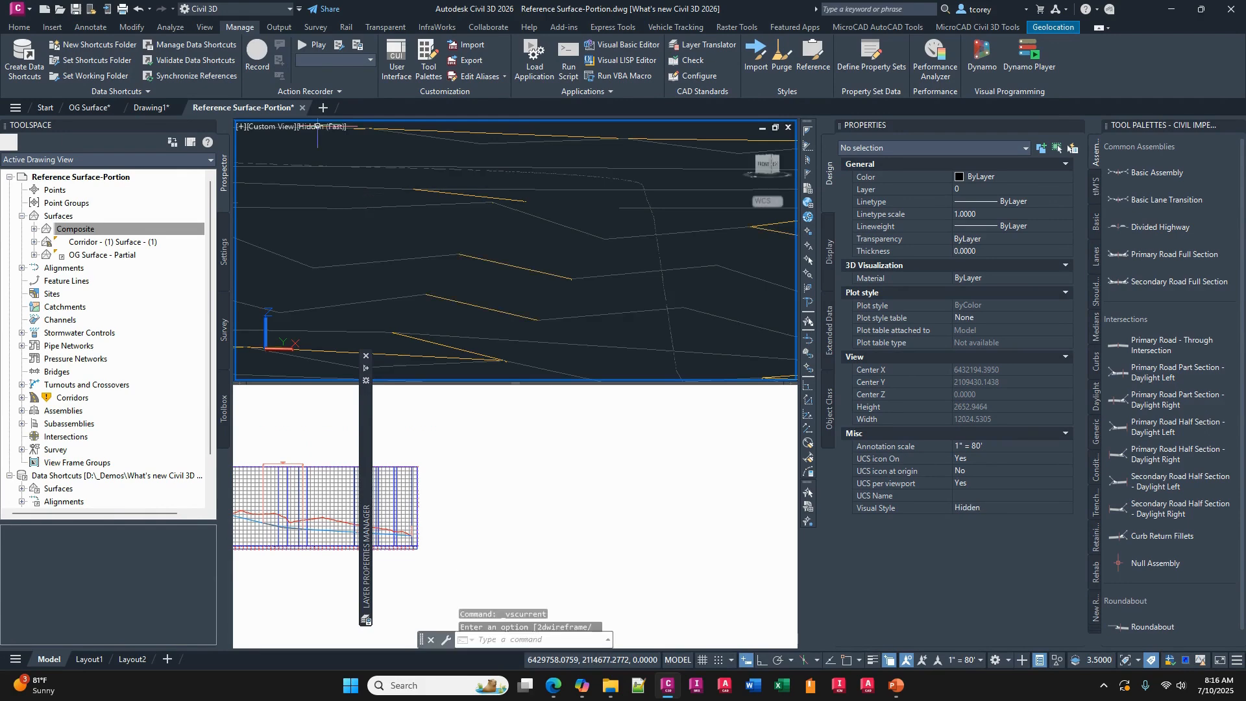
left_click(327, 126)
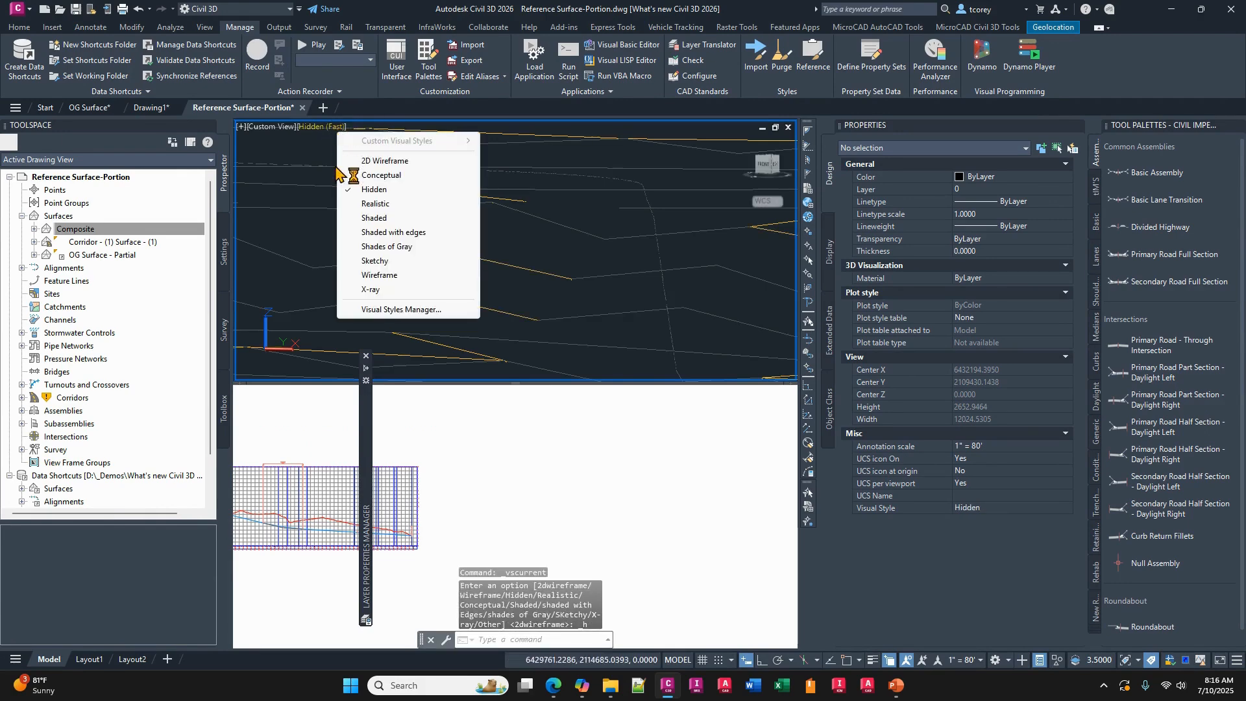
left_click(377, 203)
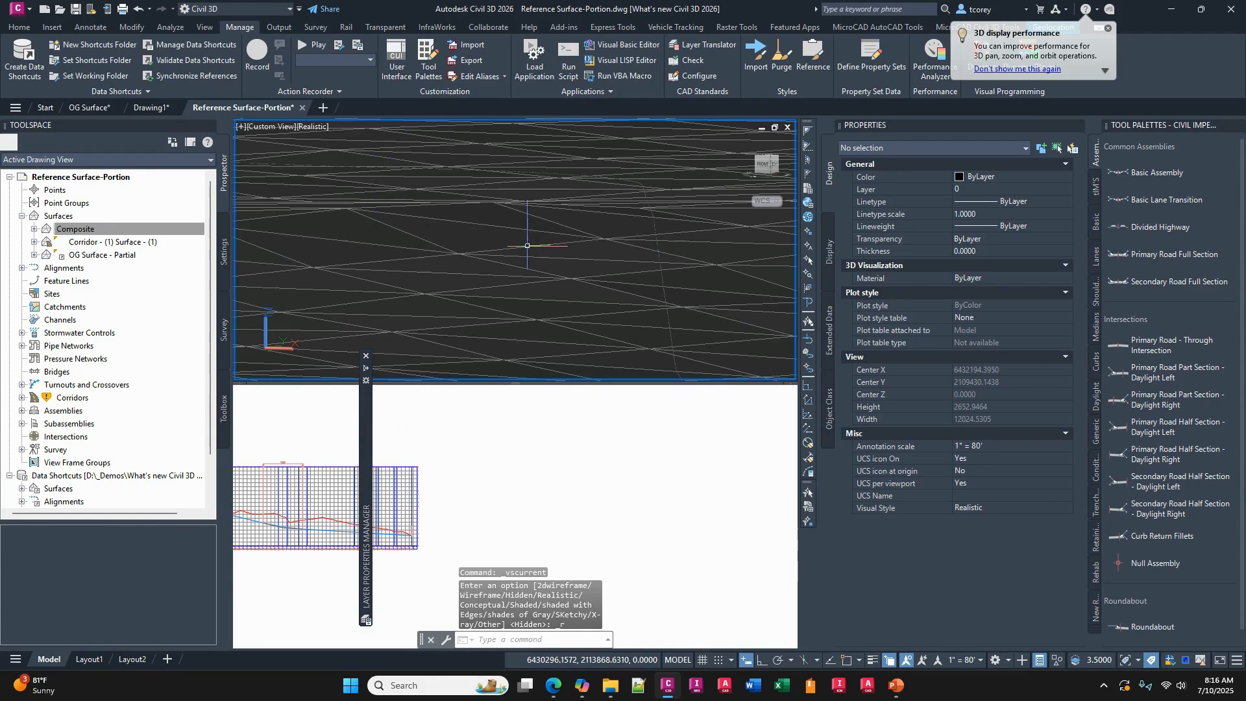
scroll(526, 245, "down", 5)
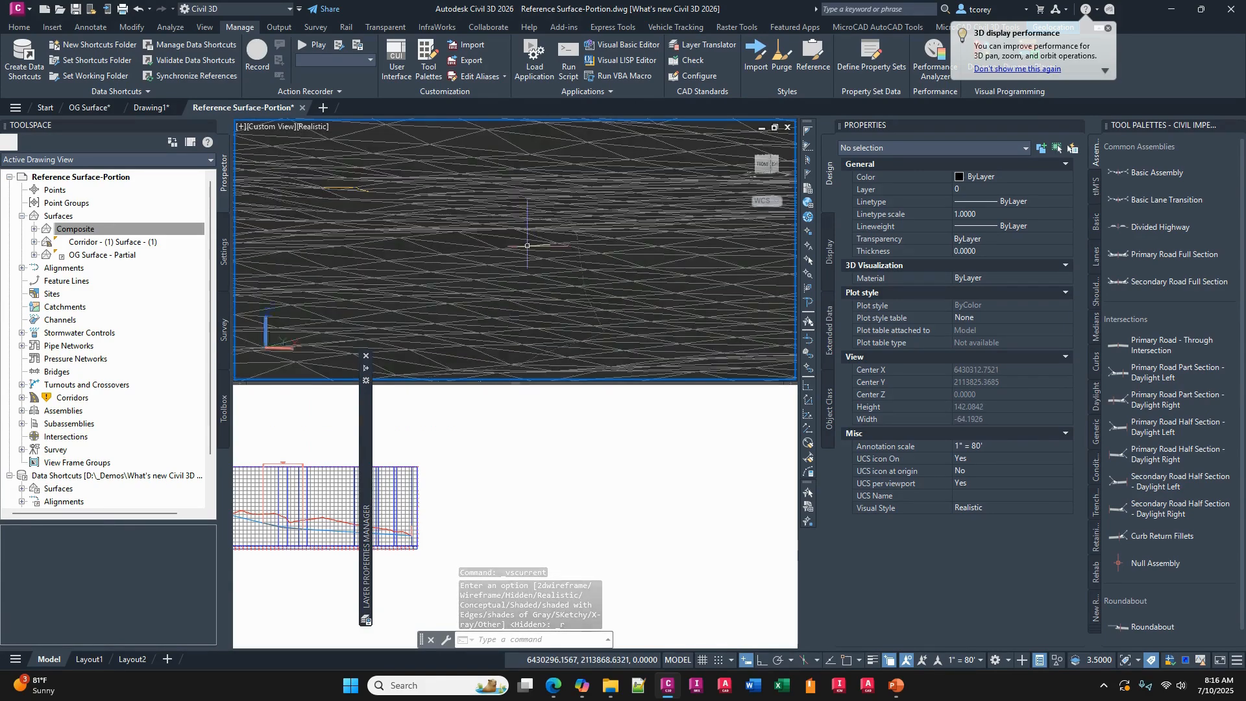
scroll(527, 245, "down", 2)
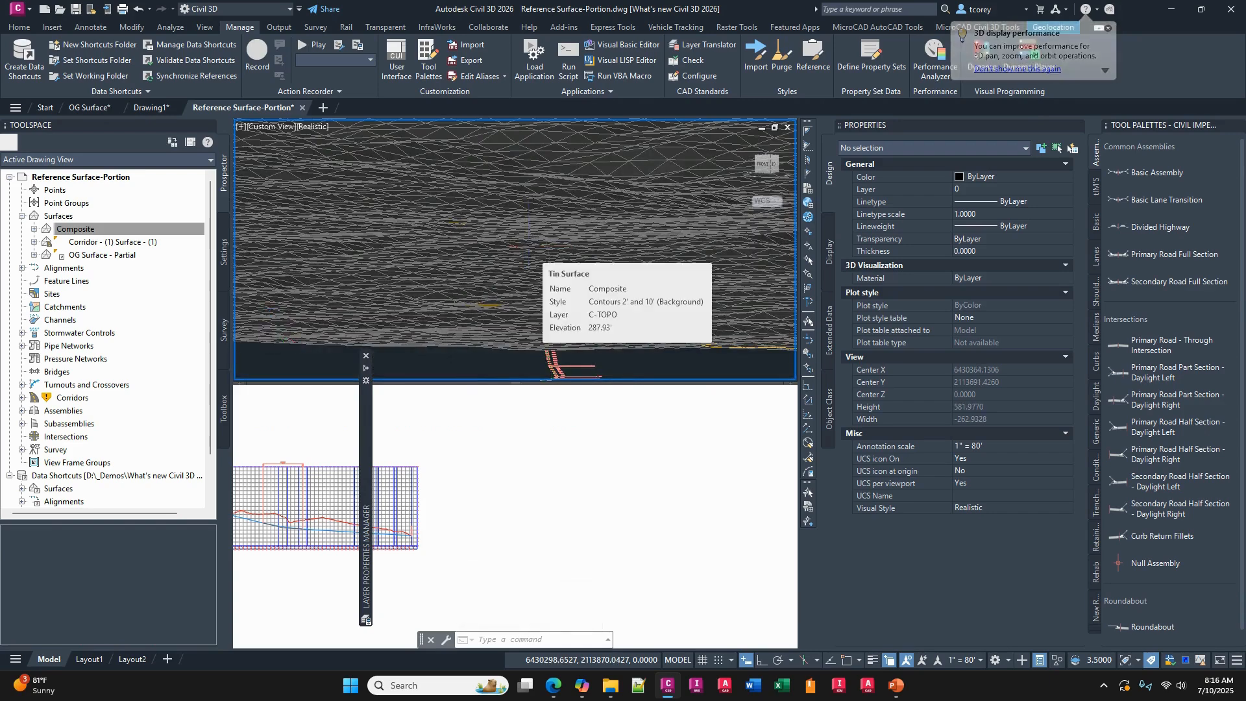
scroll(543, 260, "down", 3)
scroll(528, 246, "down", 2)
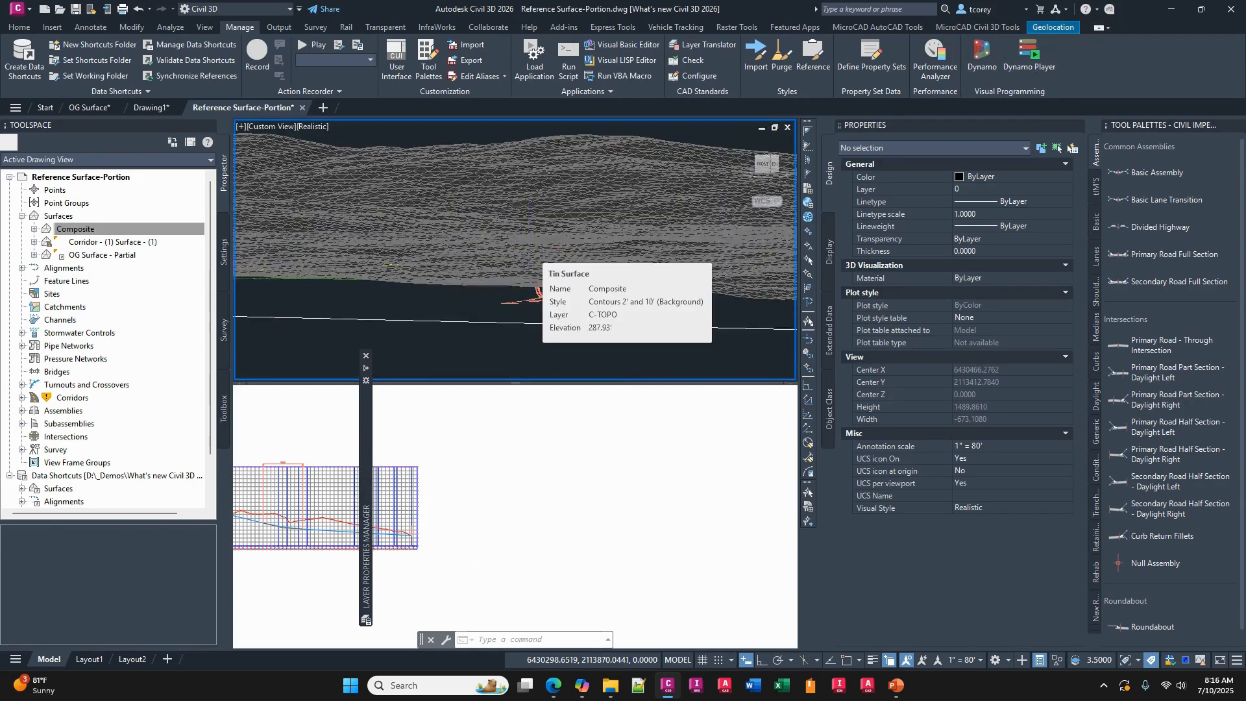
scroll(539, 286, "up", 3)
key("Escape")
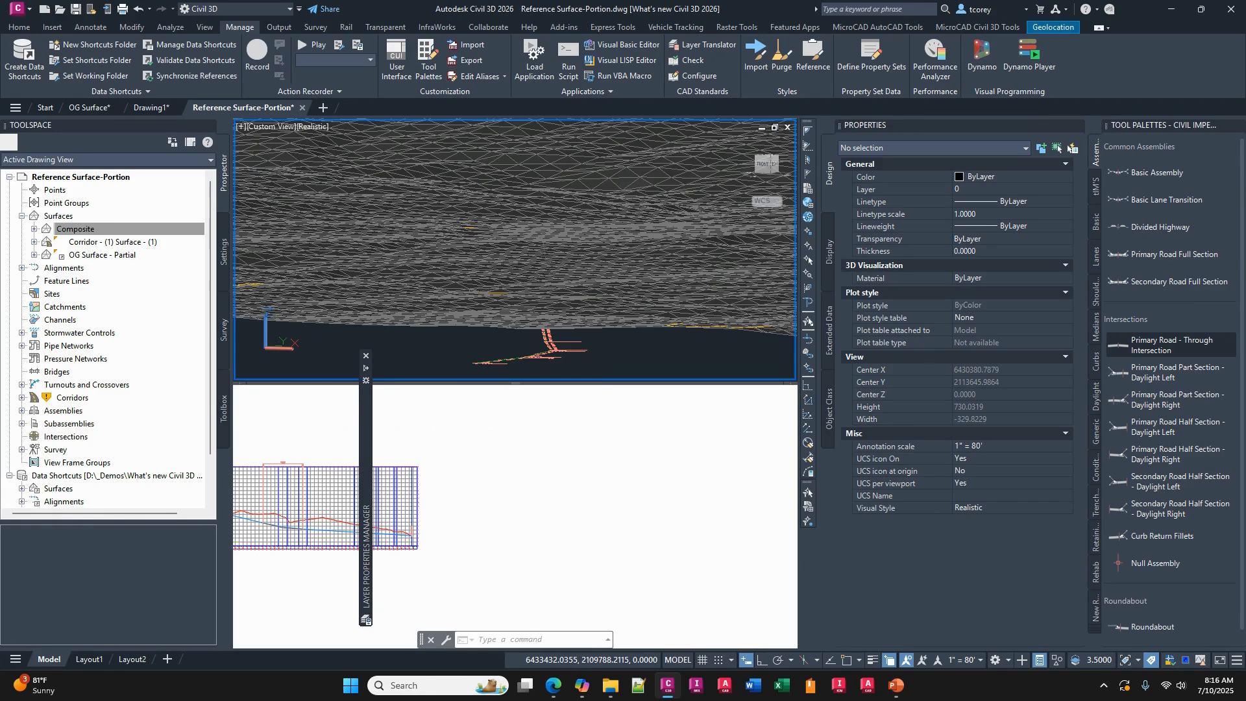
Set the 3D viewport to a plan view of the World coordinate system.
key("alt+Tab")
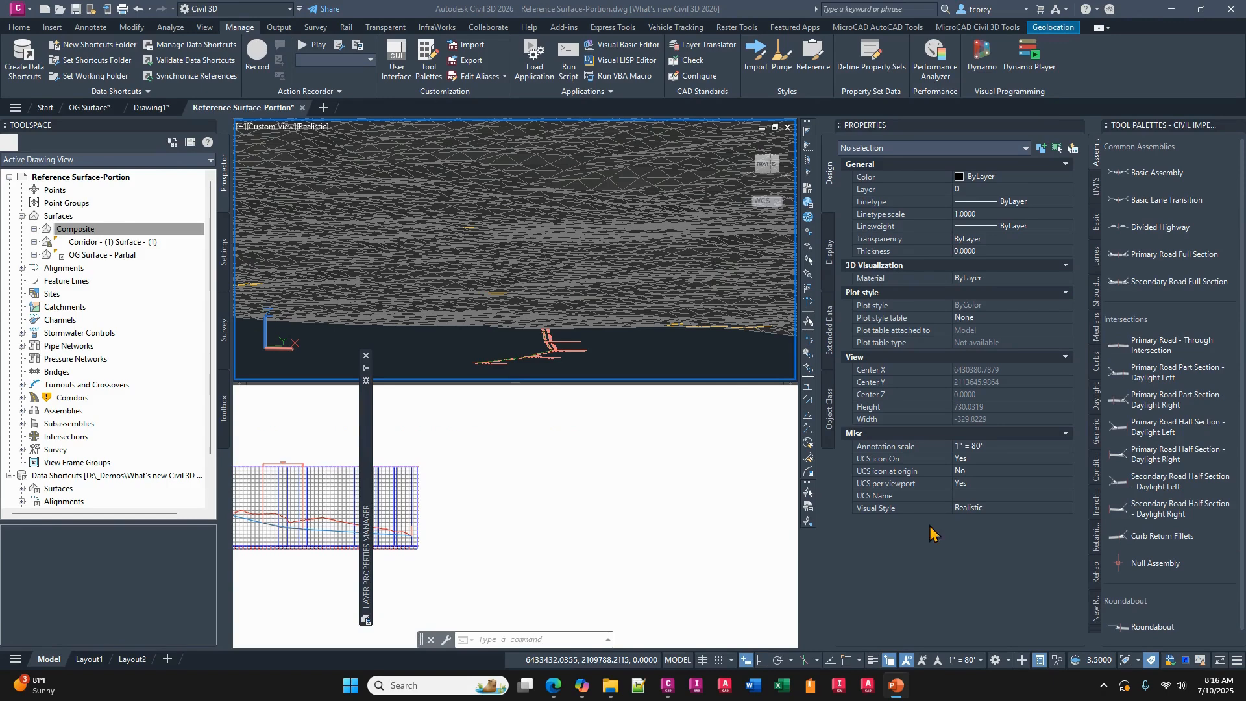
left_click(568, 263)
type("plan")
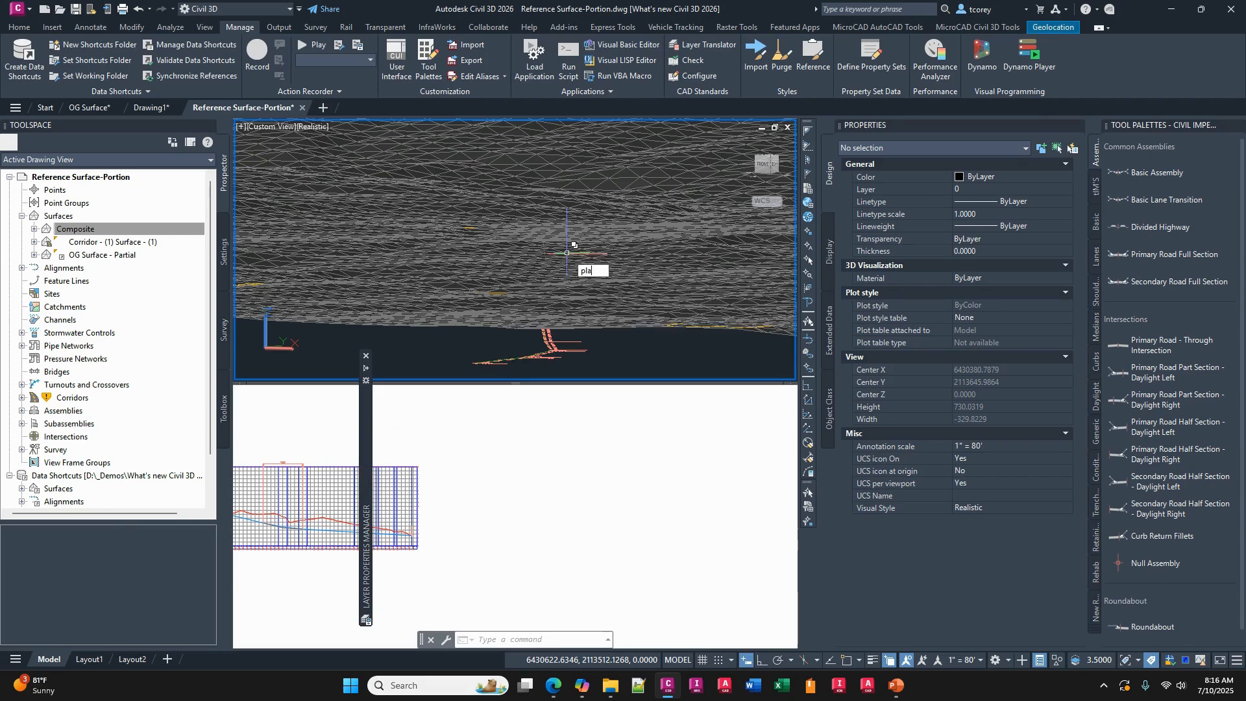
key("Return")
type("w")
key("Return")
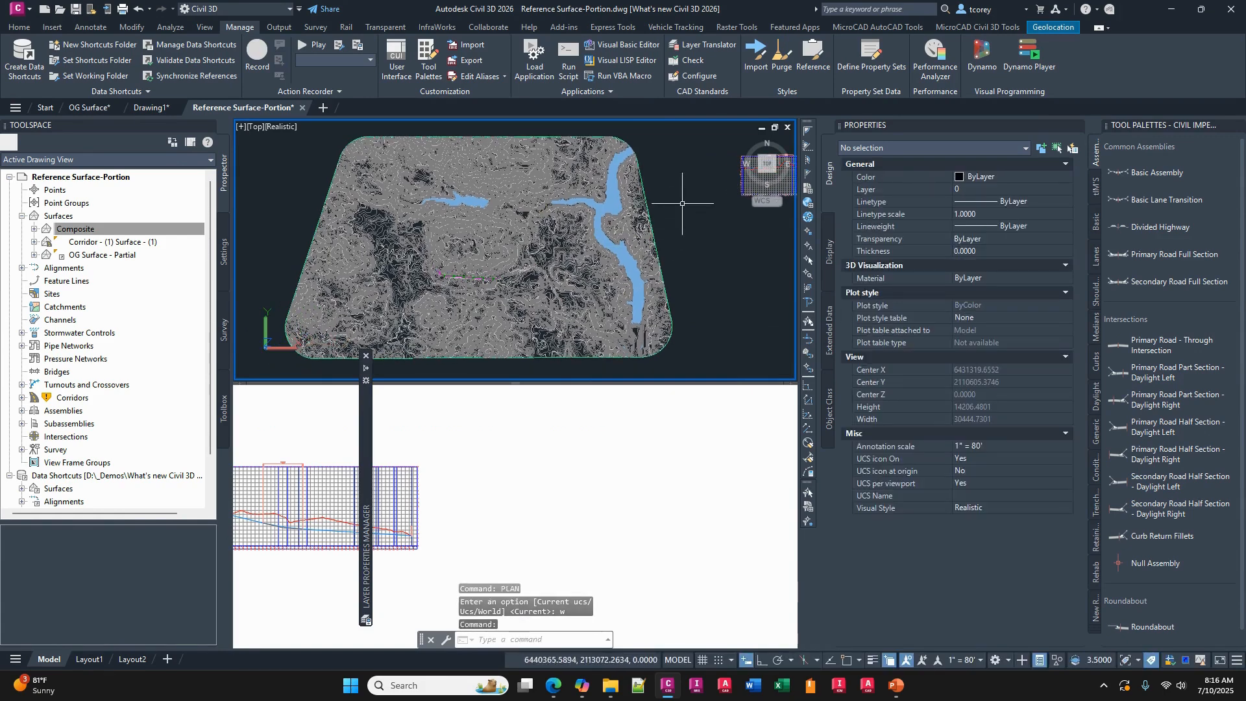
Set the plan viewport's visual style to 2D Wireframe.
left_click(1050, 26)
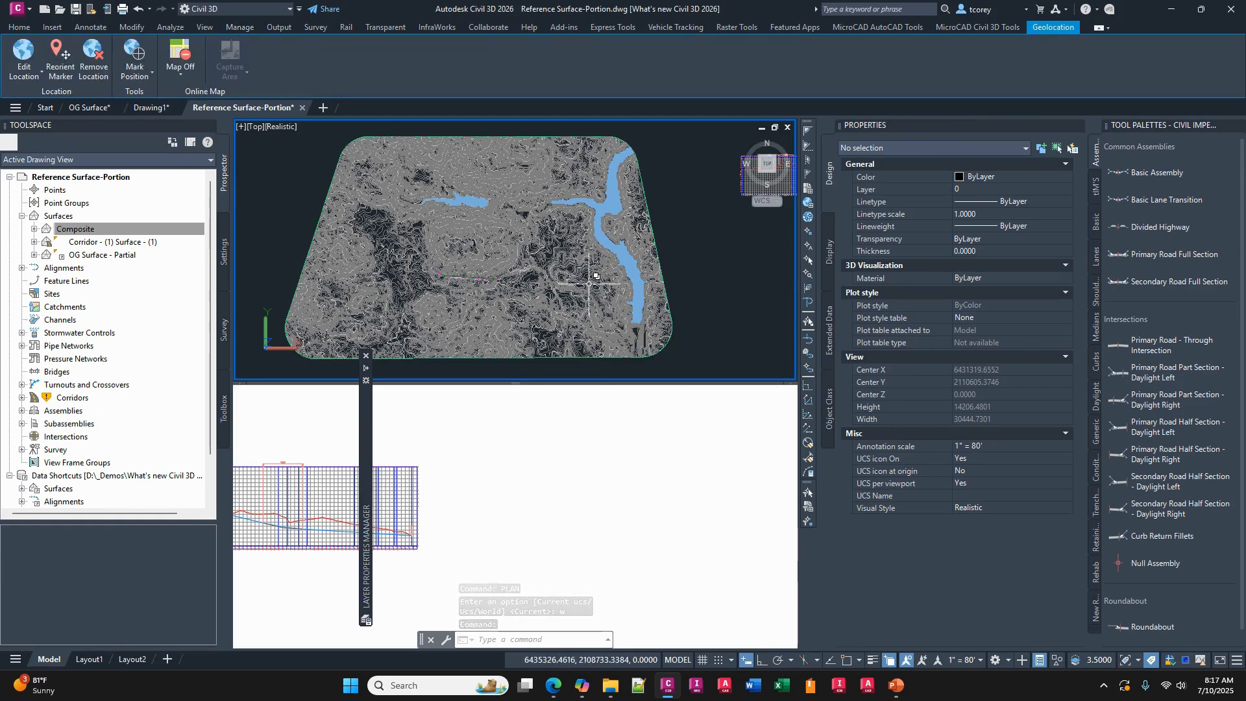
left_click(286, 129)
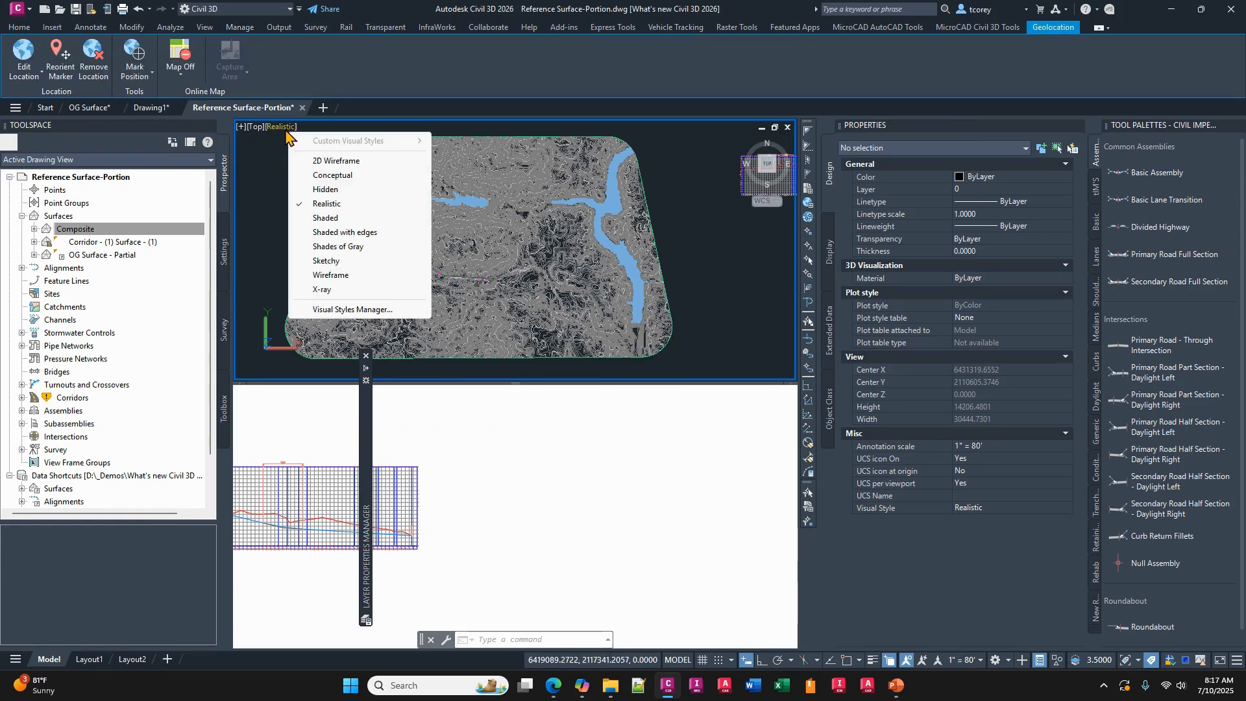
left_click(327, 160)
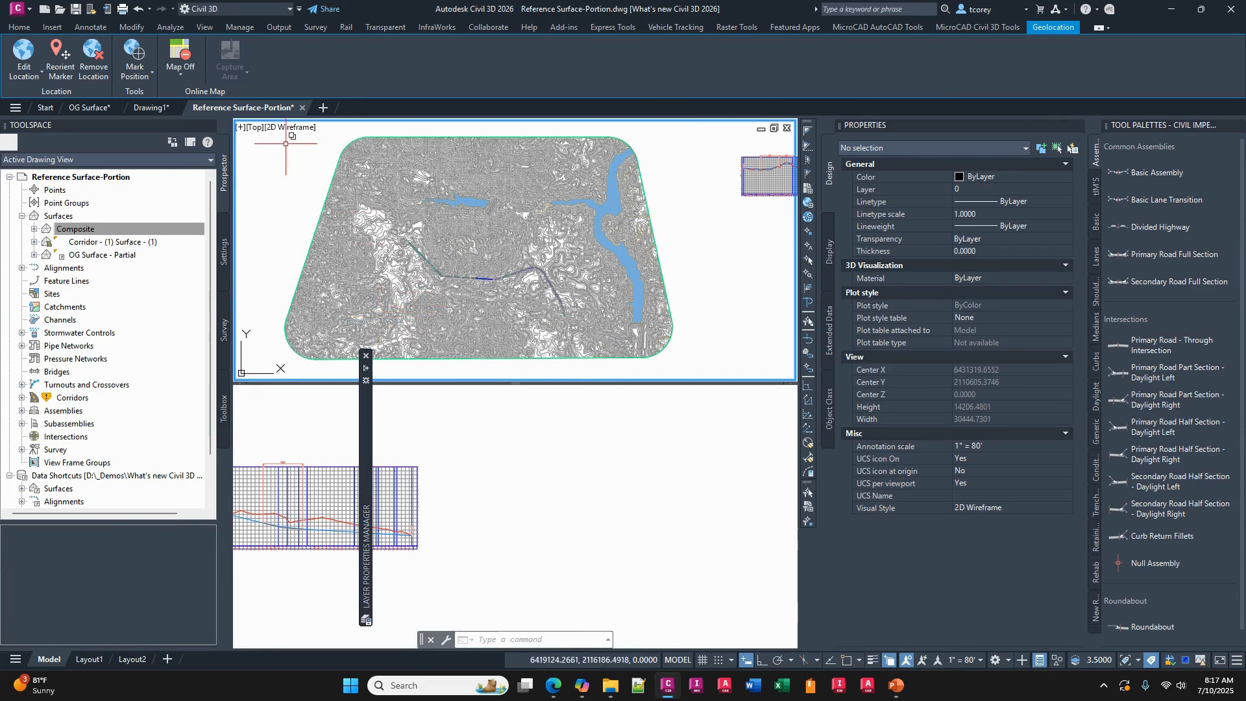
Display the Esri Imagery online map behind the drawing and look along the corridor on the aerial photo.
left_click(180, 70)
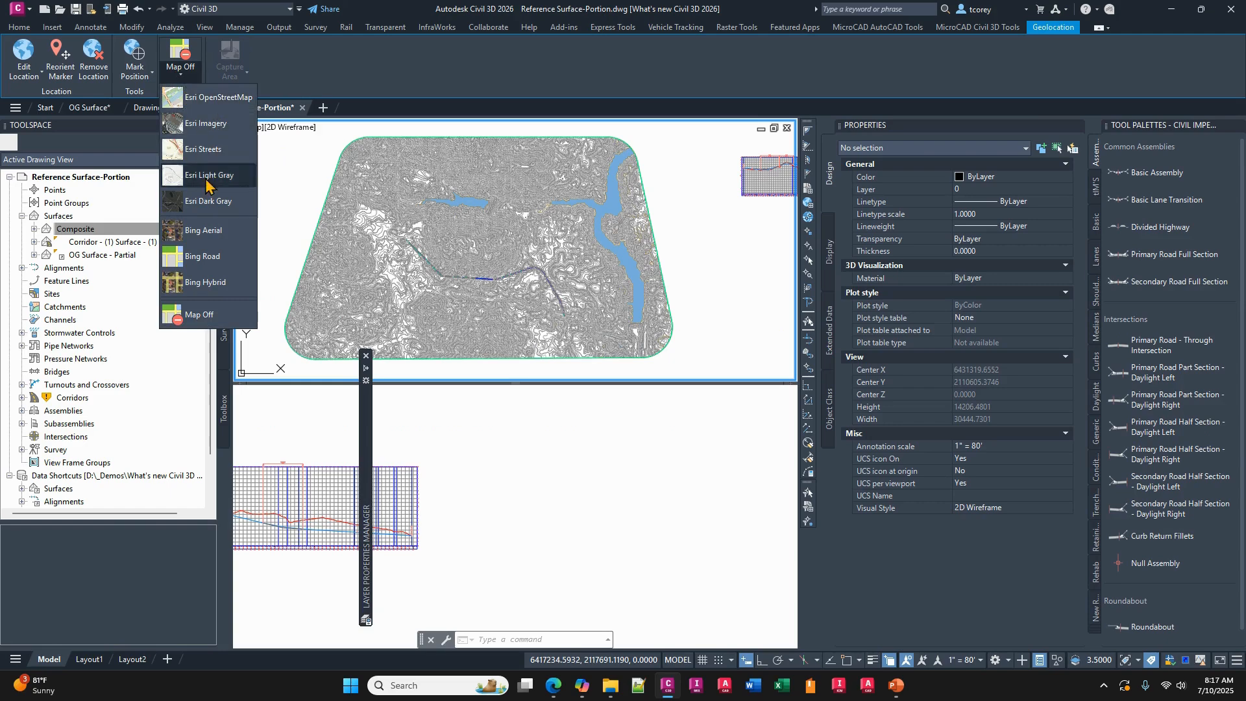
left_click(217, 125)
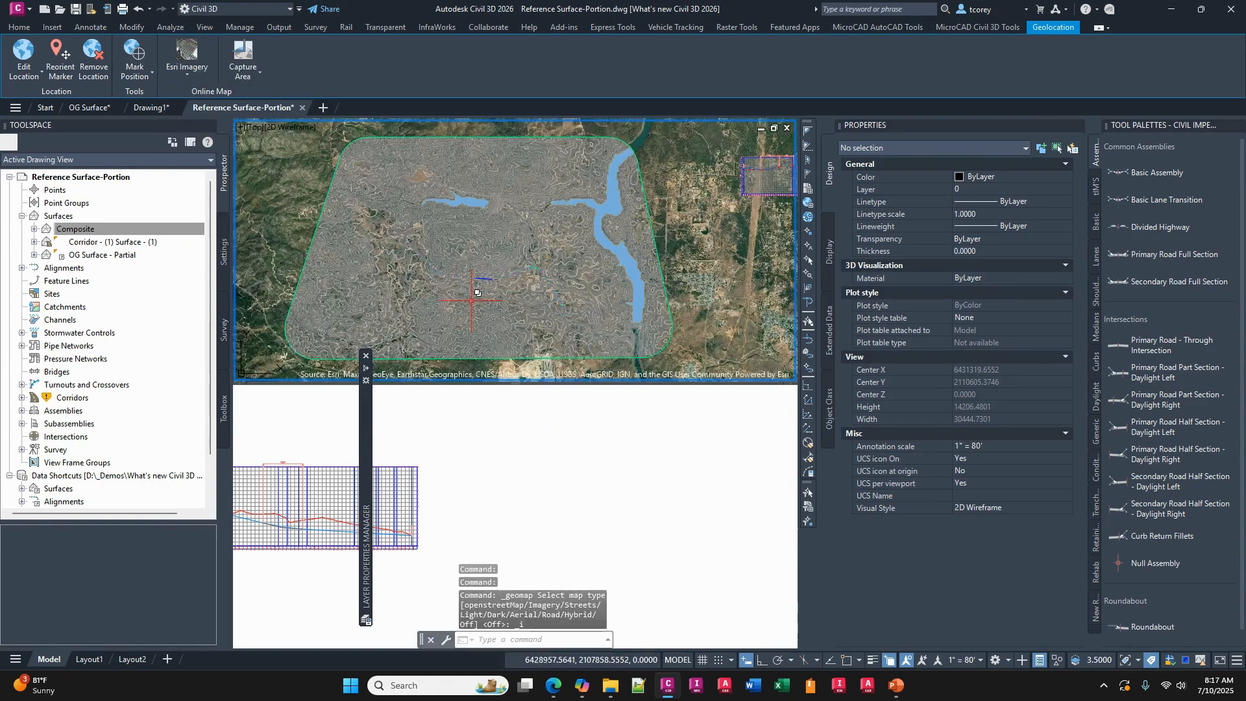
scroll(535, 271, "up", 10)
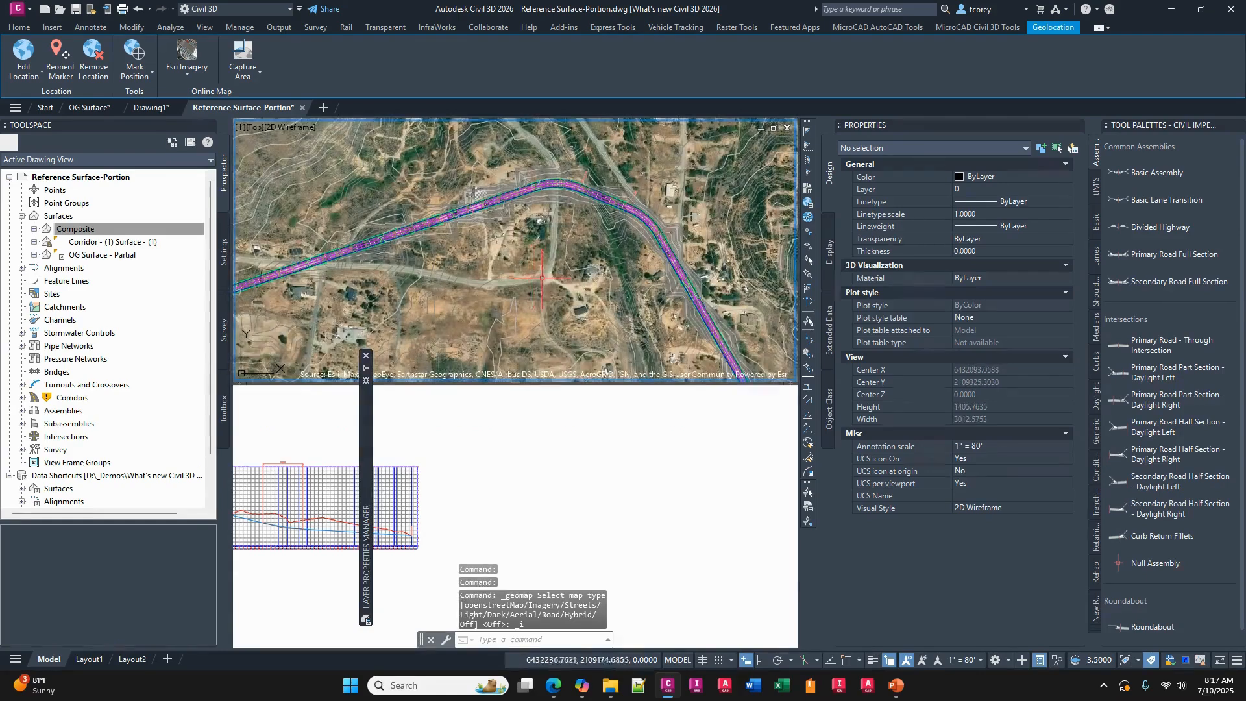
mouse_move(600, 253)
middle_mouse_down()
mouse_move(634, 231)
mouse_move(588, 269)
middle_mouse_up()
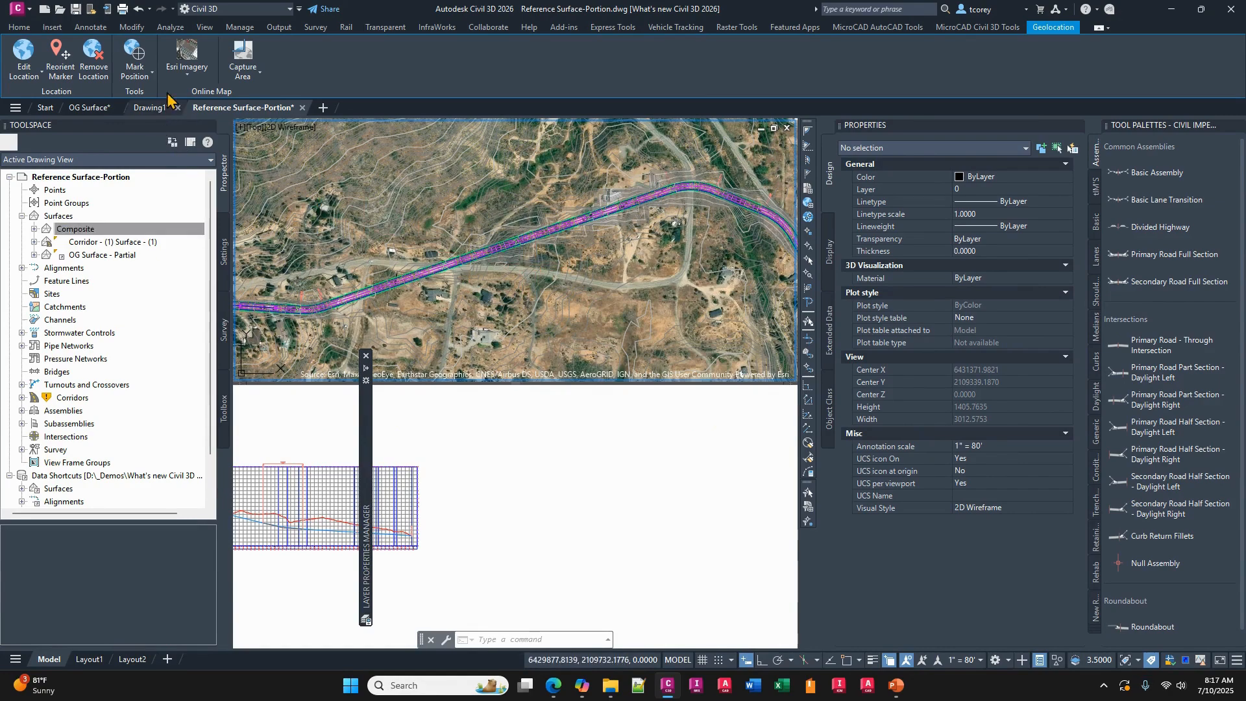
Set the online map to Esri OpenStreetMap and review the corridor's route against the mapped roads.
left_click(187, 68)
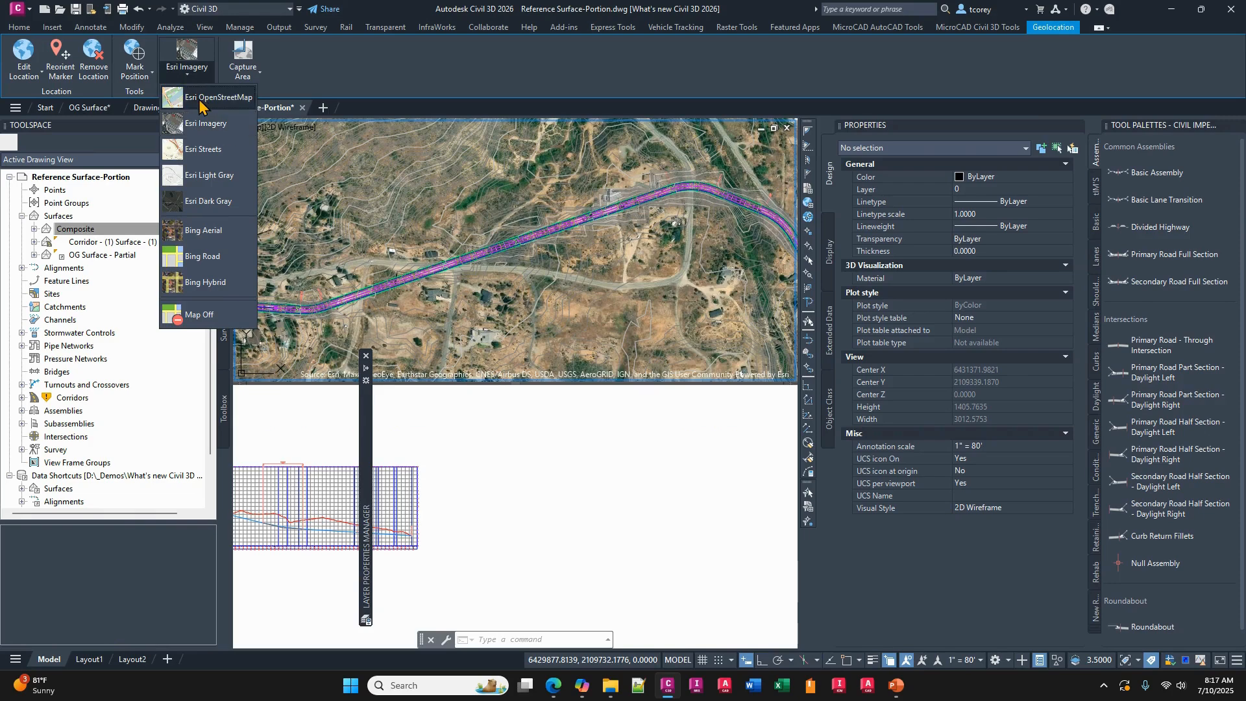
left_click(201, 99)
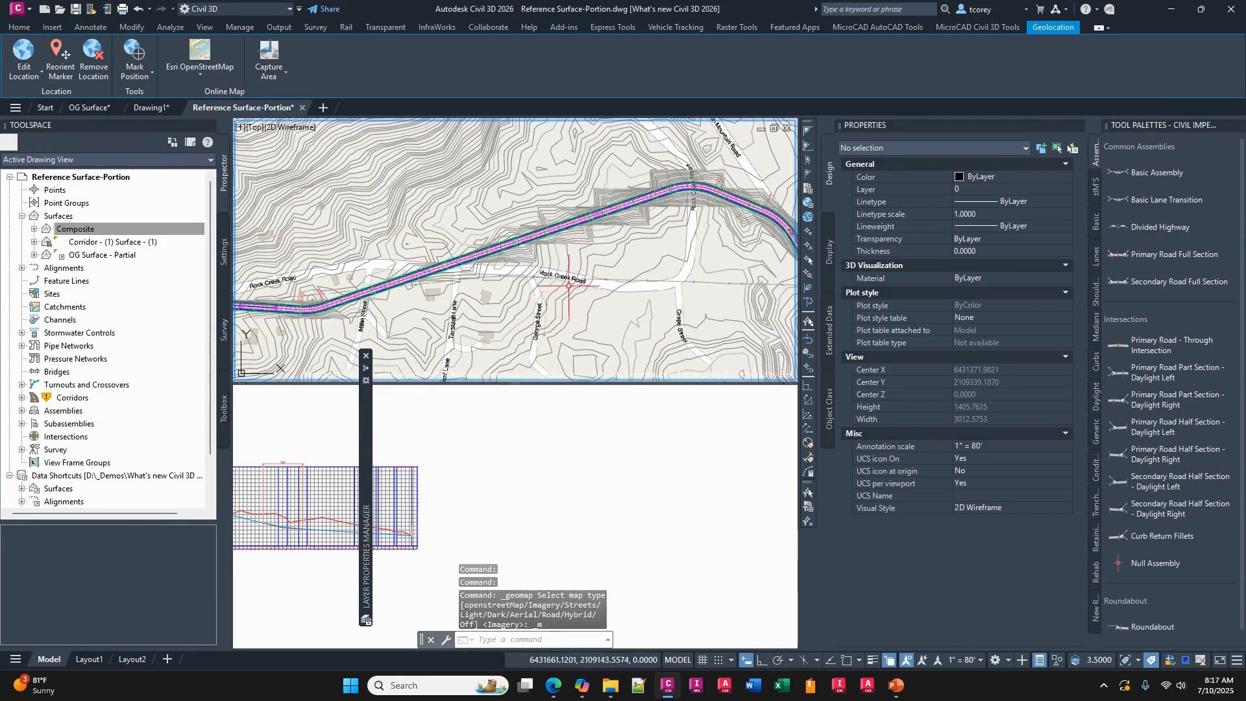
scroll(561, 305, "up", 3)
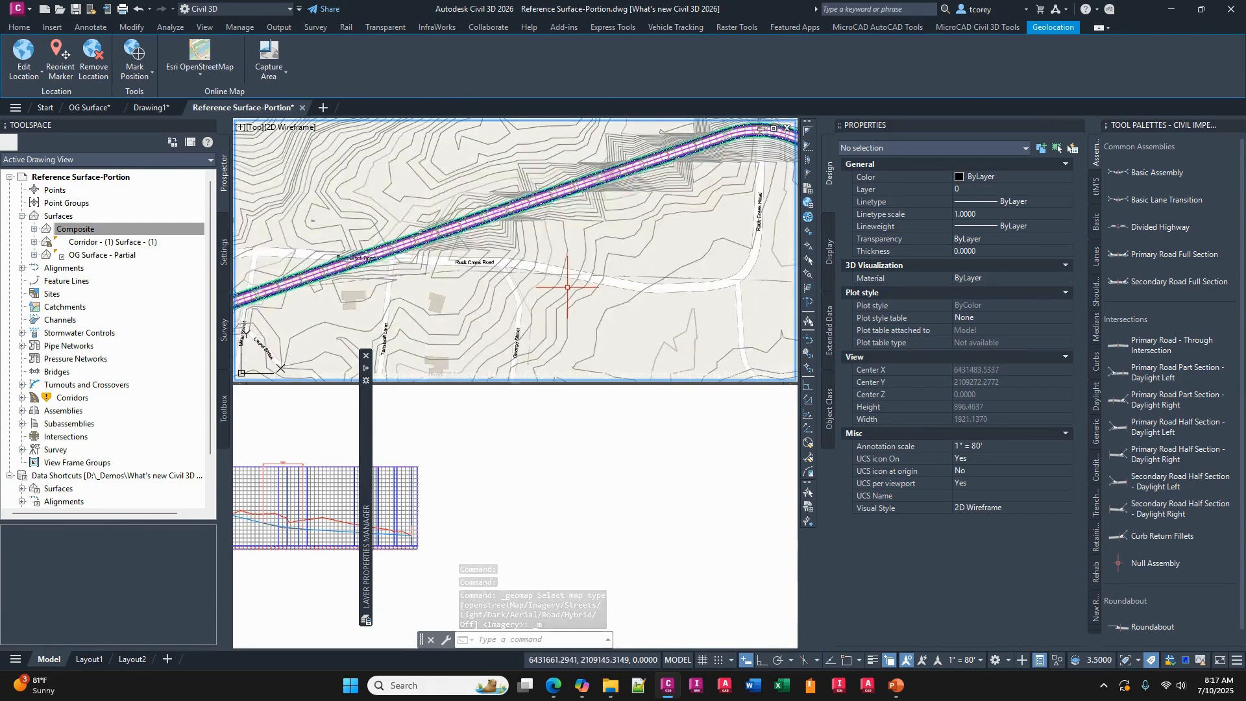
scroll(568, 283, "down", 2)
scroll(583, 233, "down", 2)
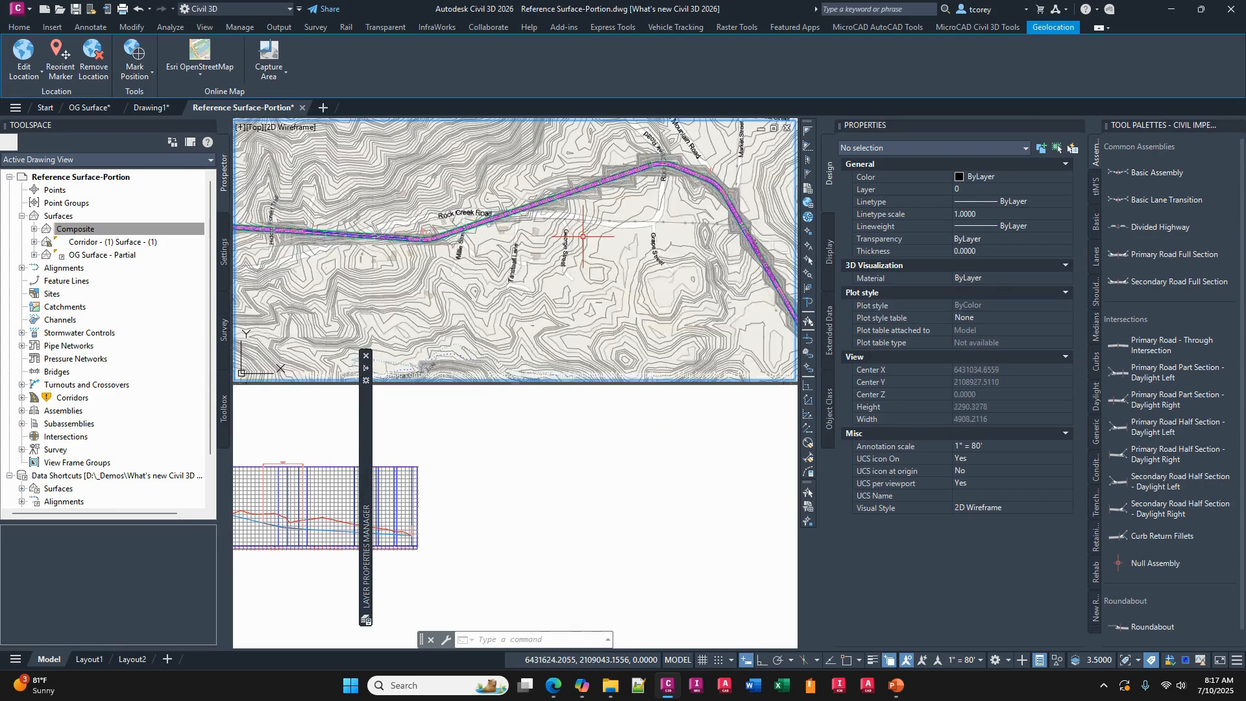
middle_click_drag(577, 244, 565, 269)
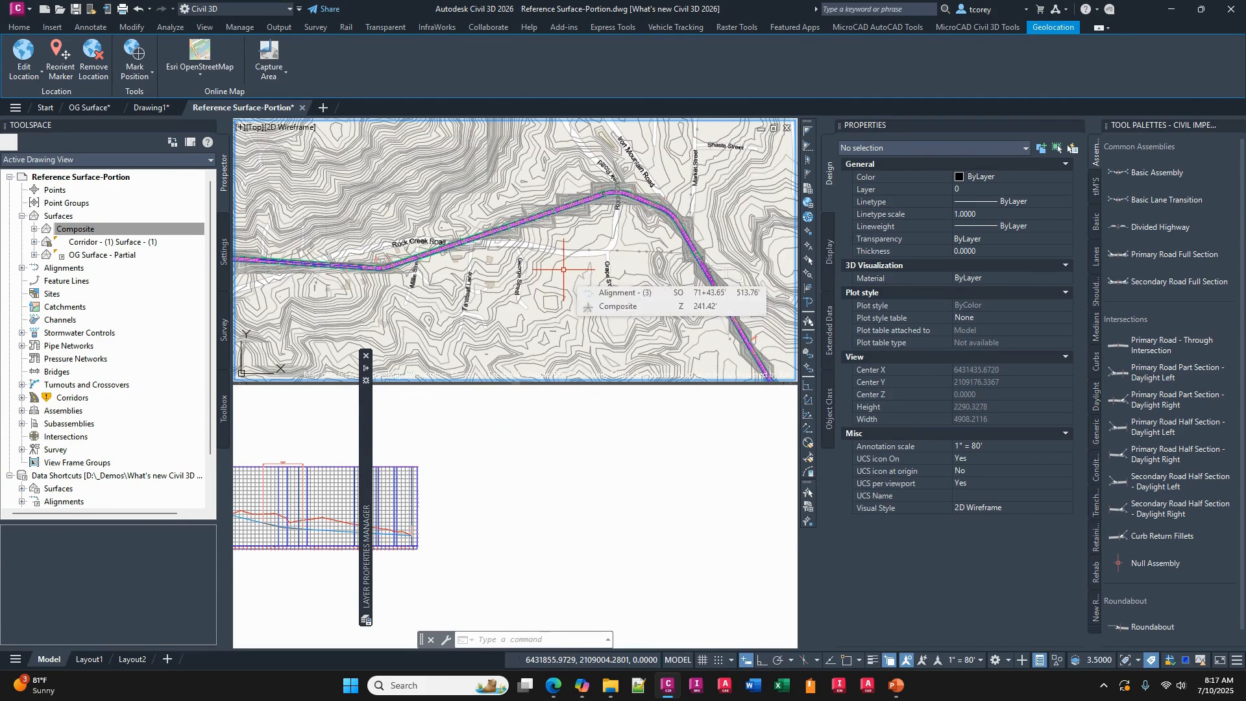
middle_click_drag(448, 259, 555, 258)
scroll(532, 238, "down", 2)
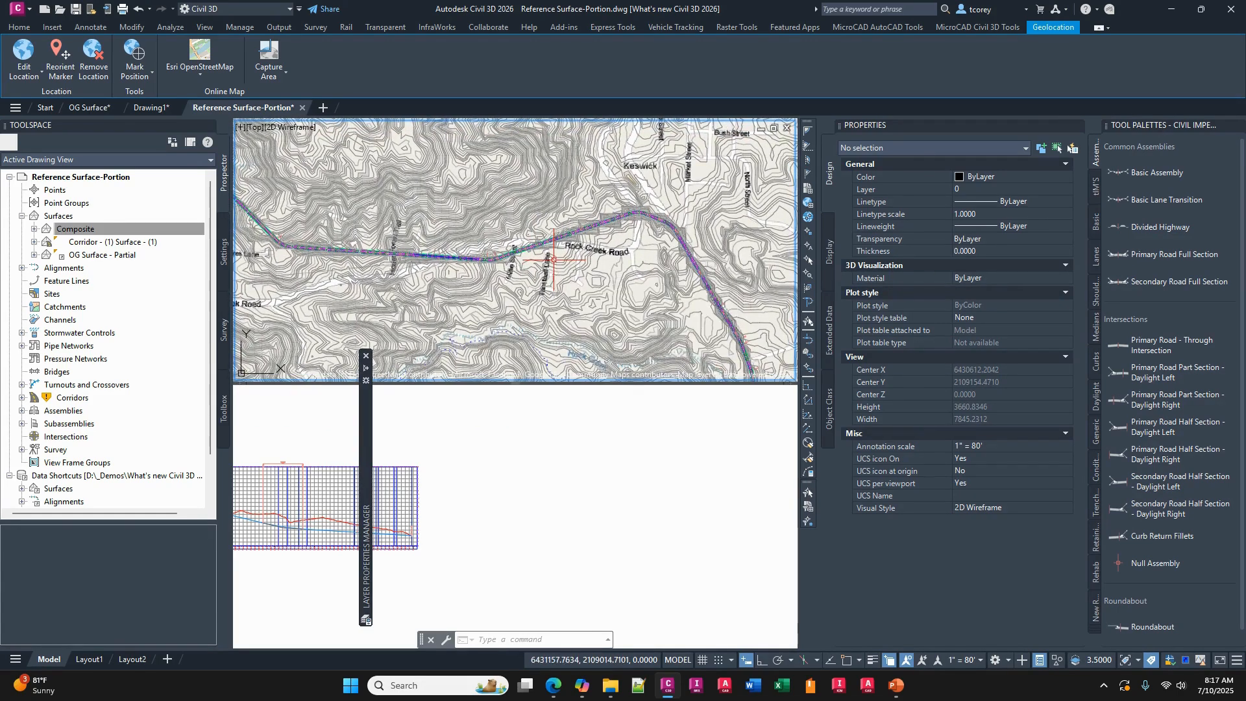
key("Escape")
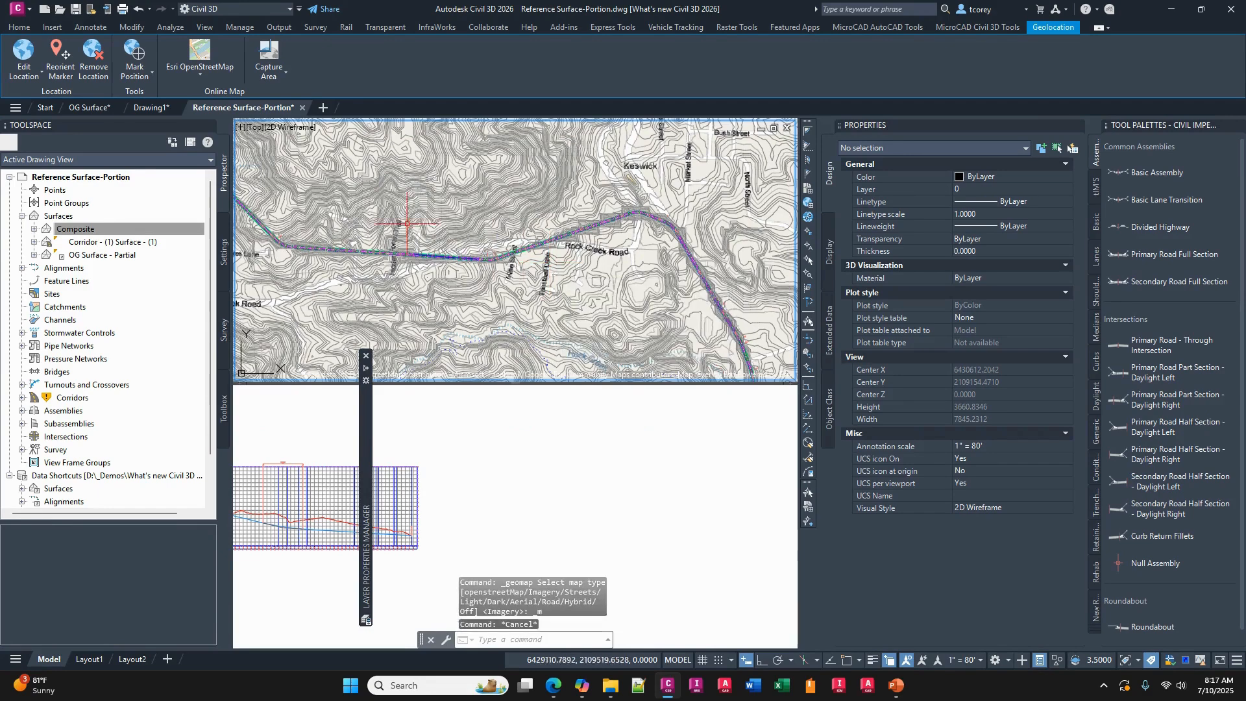
left_click(97, 231)
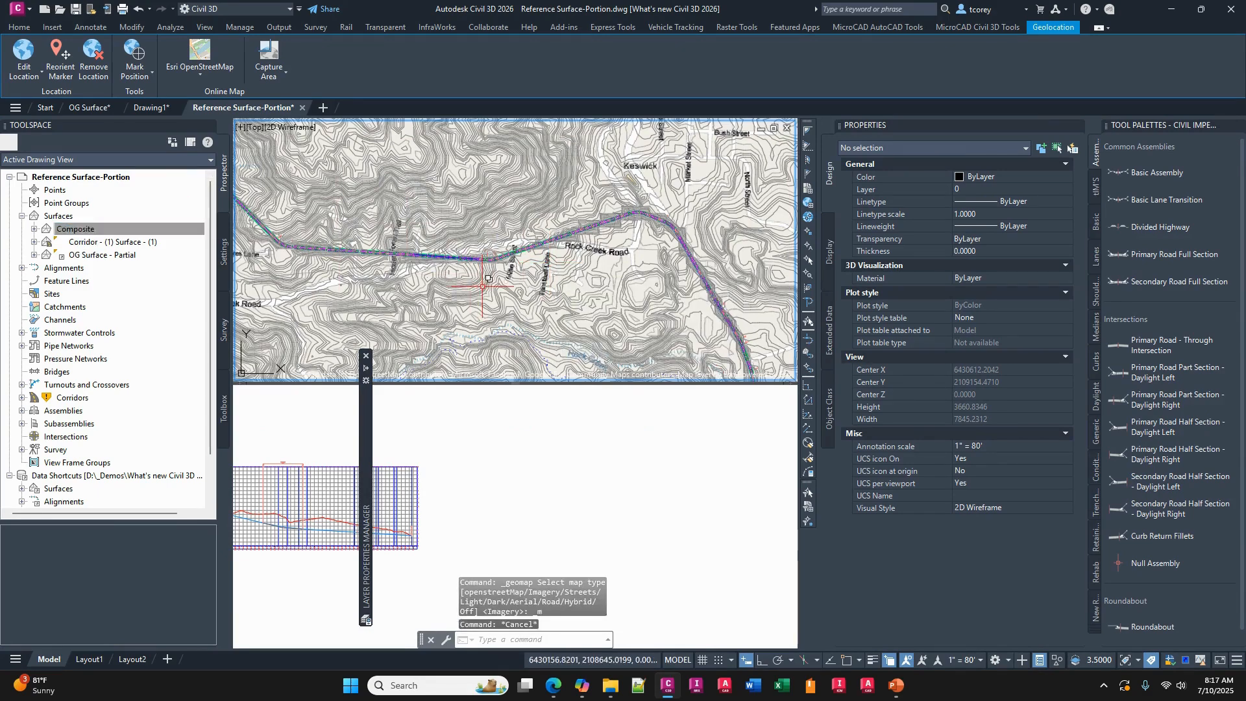
key("Escape")
mouse_move(484, 283)
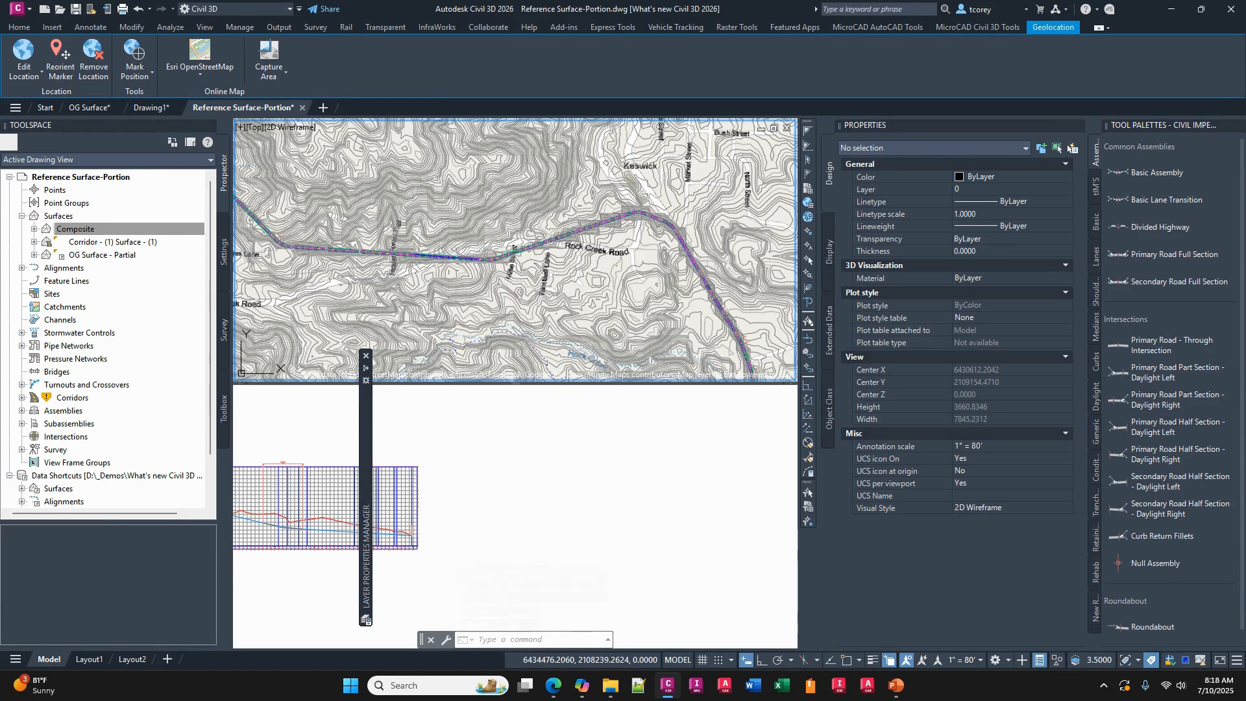
key("alt+Tab")
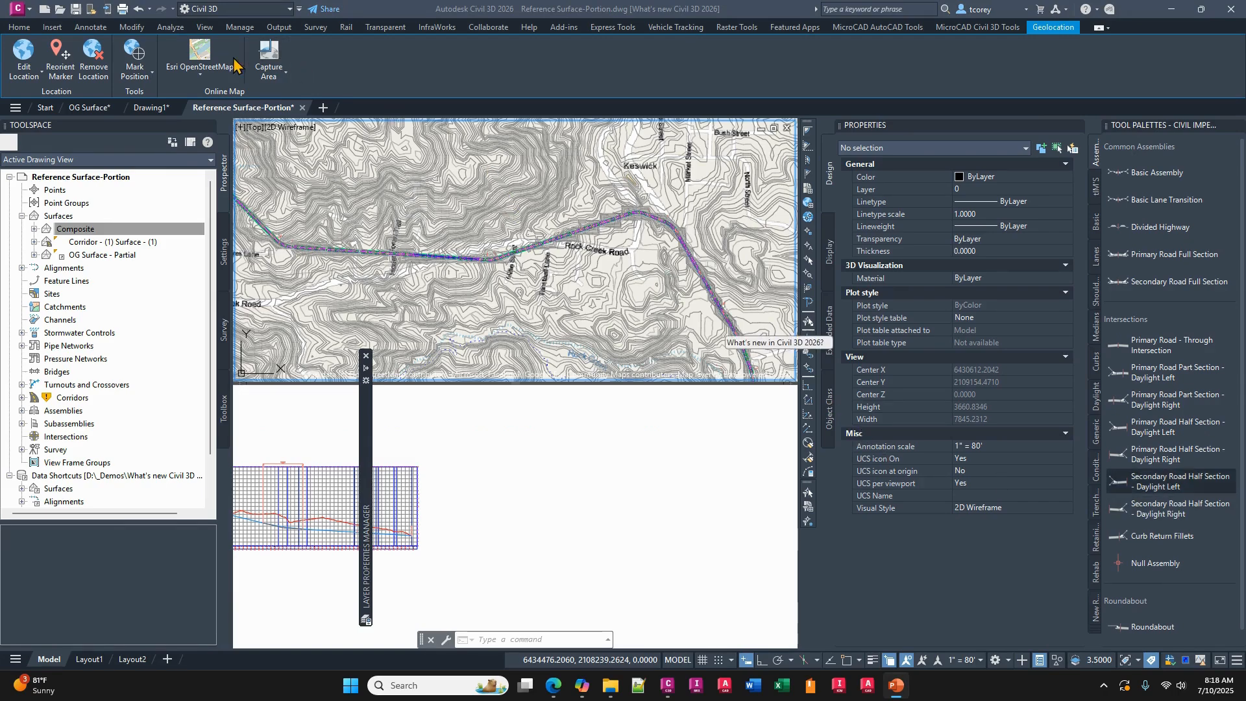
Set the online map to Bing Aerial and inspect the imagery of the houses and land south of the corridor.
left_click(200, 73)
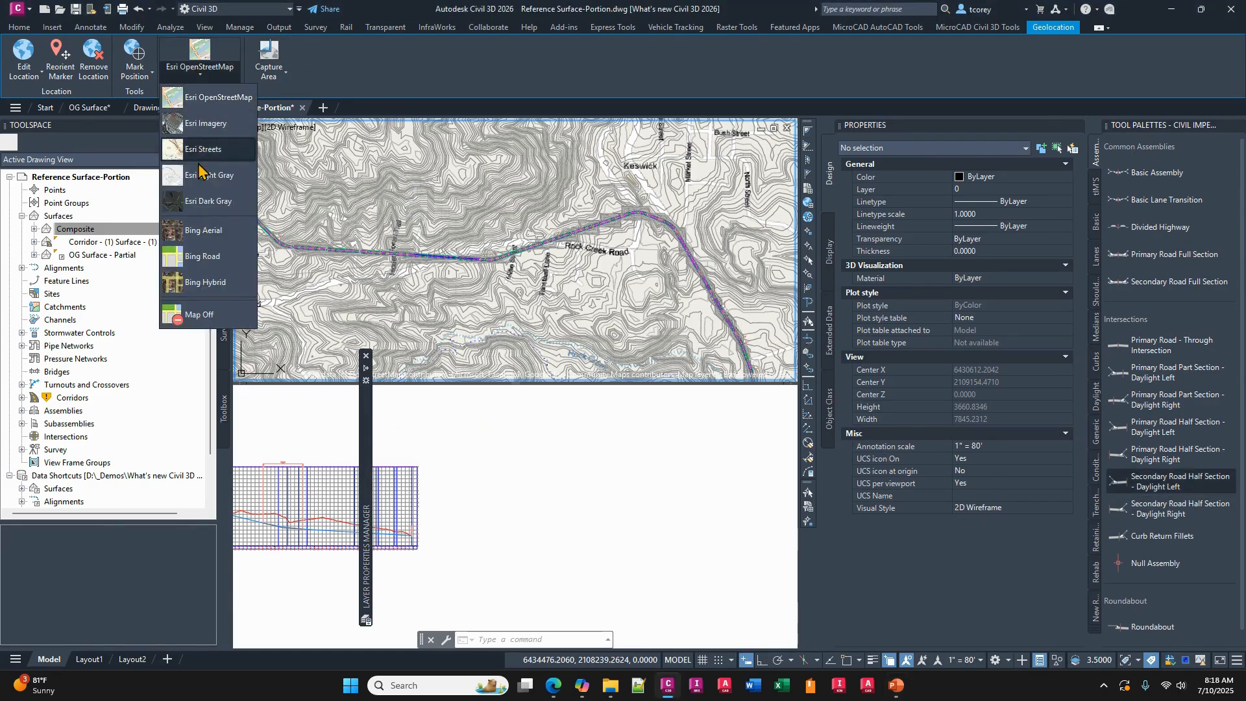
left_click(197, 230)
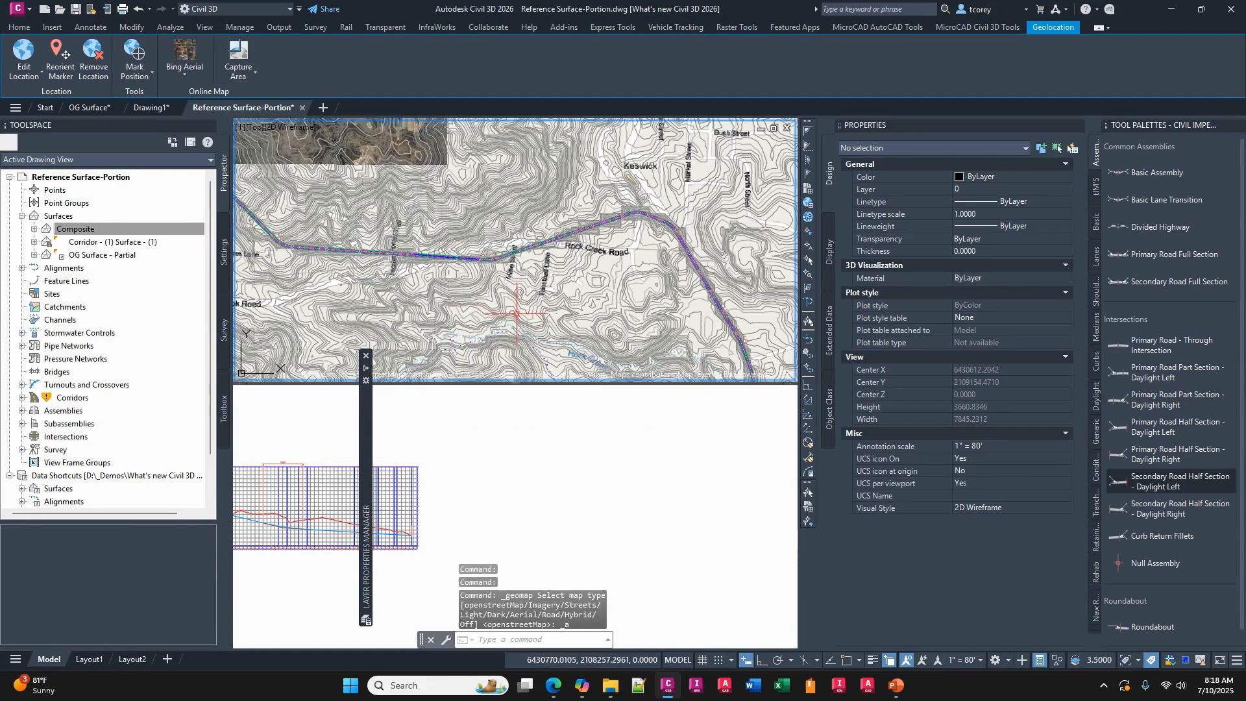
scroll(573, 283, "up", 8)
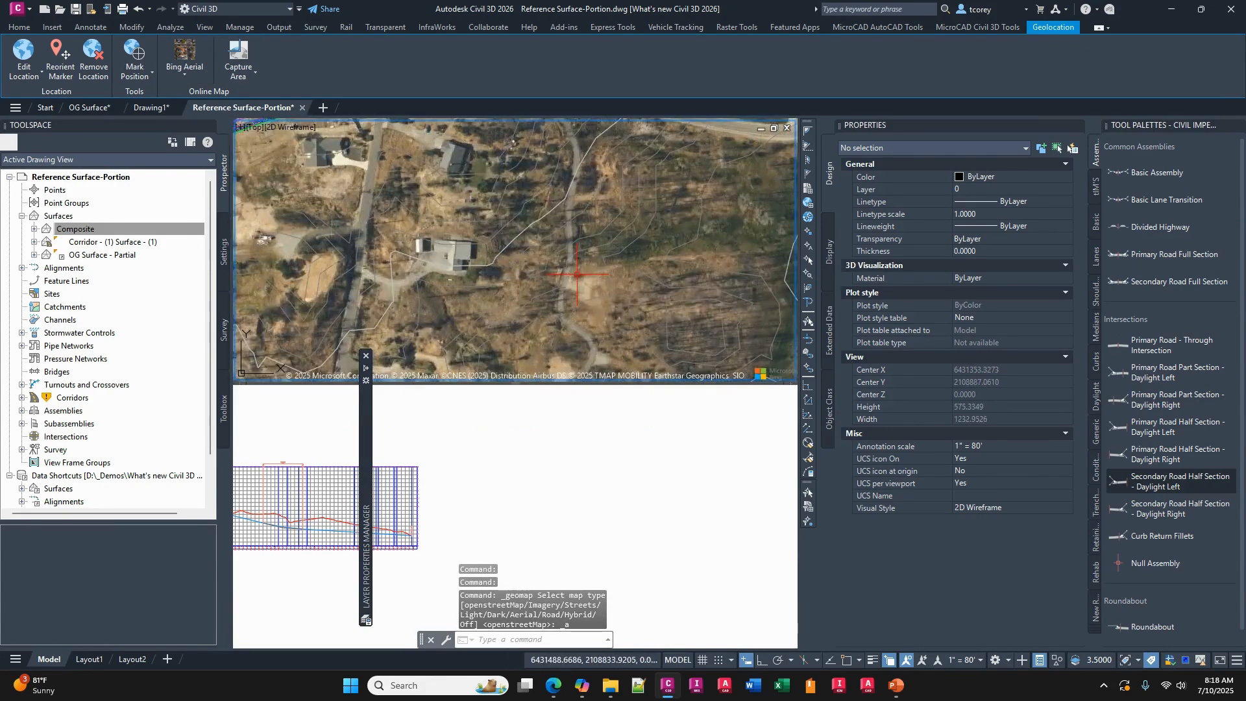
scroll(534, 188, "down", 2)
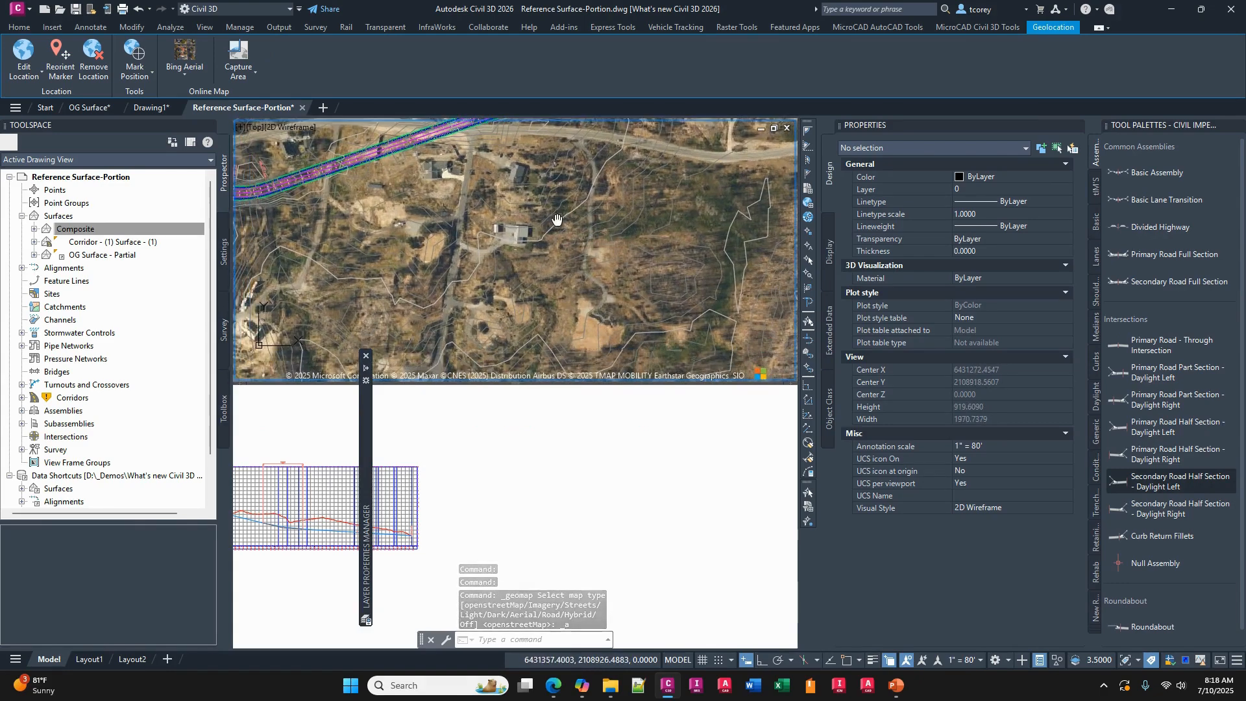
Switch the online map to Esri Imagery and compare the aerial photo of the same houses near the corridor.
left_click(184, 65)
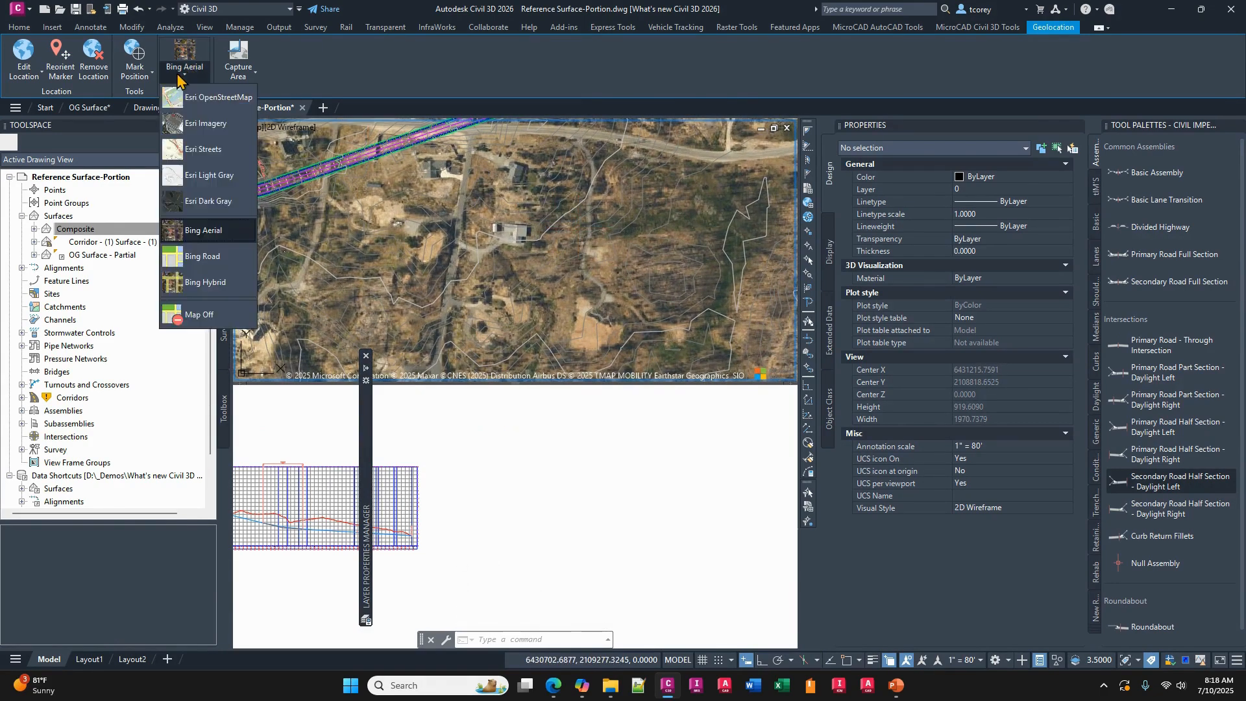
left_click(206, 123)
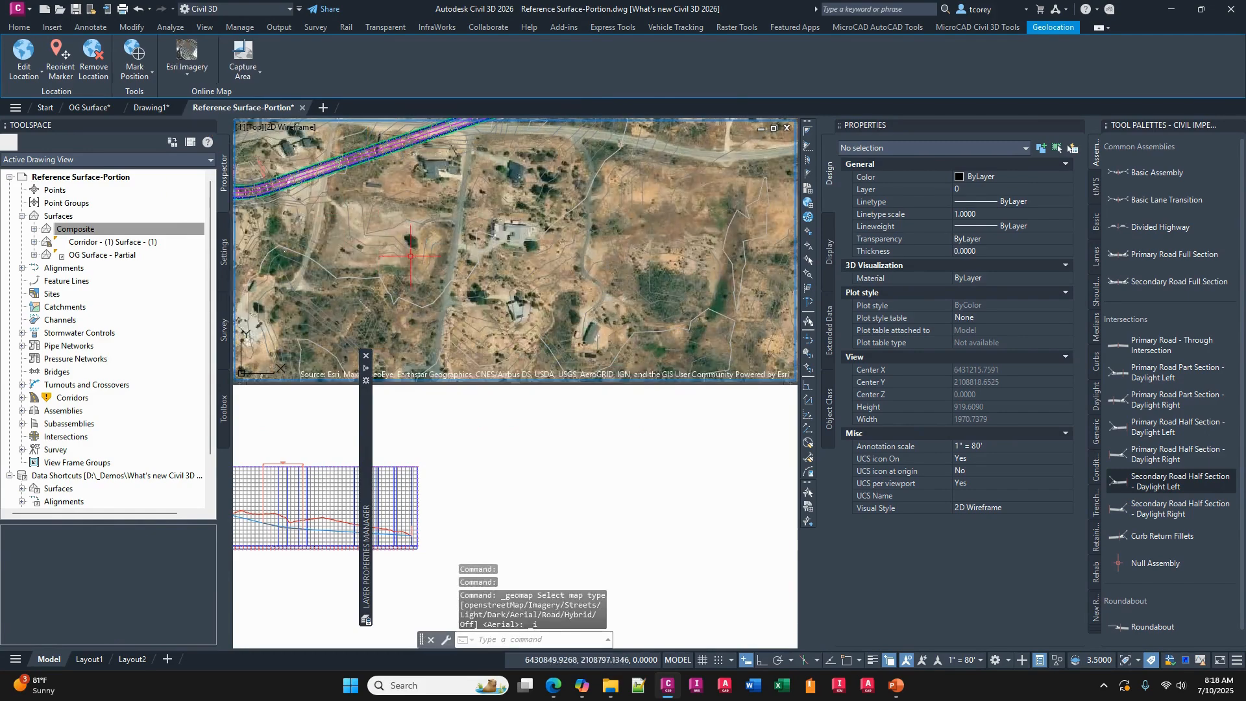
scroll(488, 257, "up", 4)
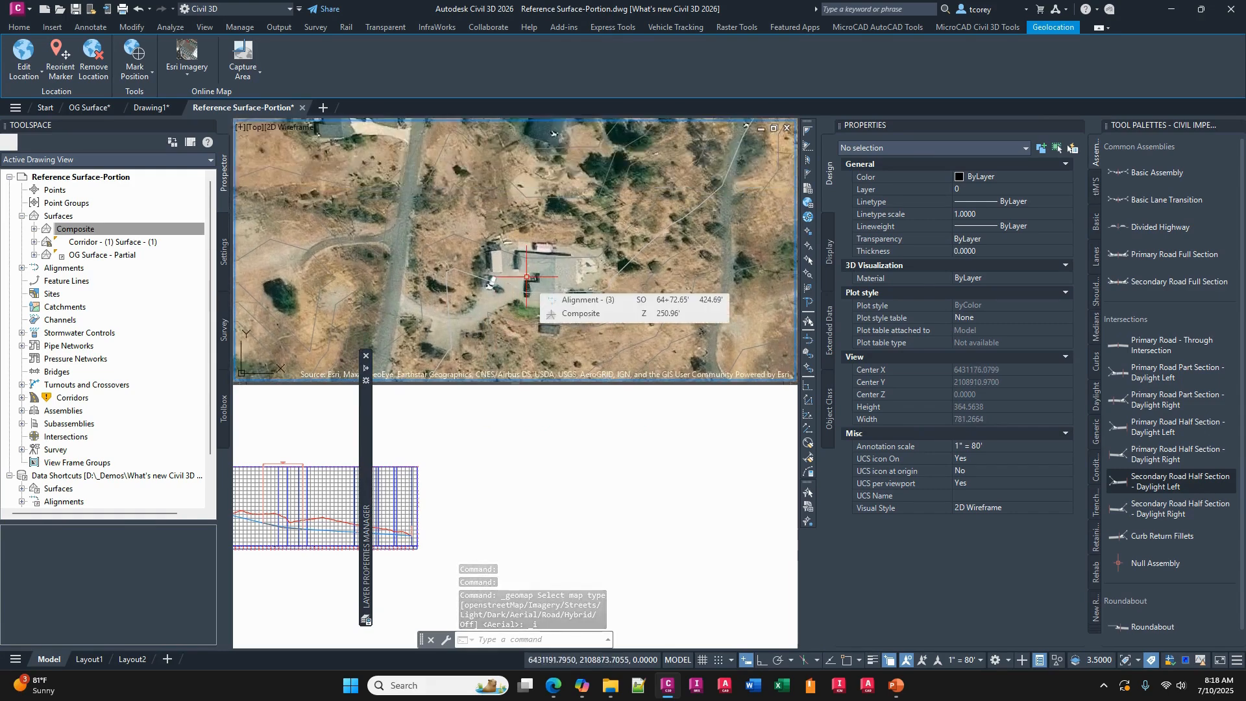
scroll(527, 277, "down", 6)
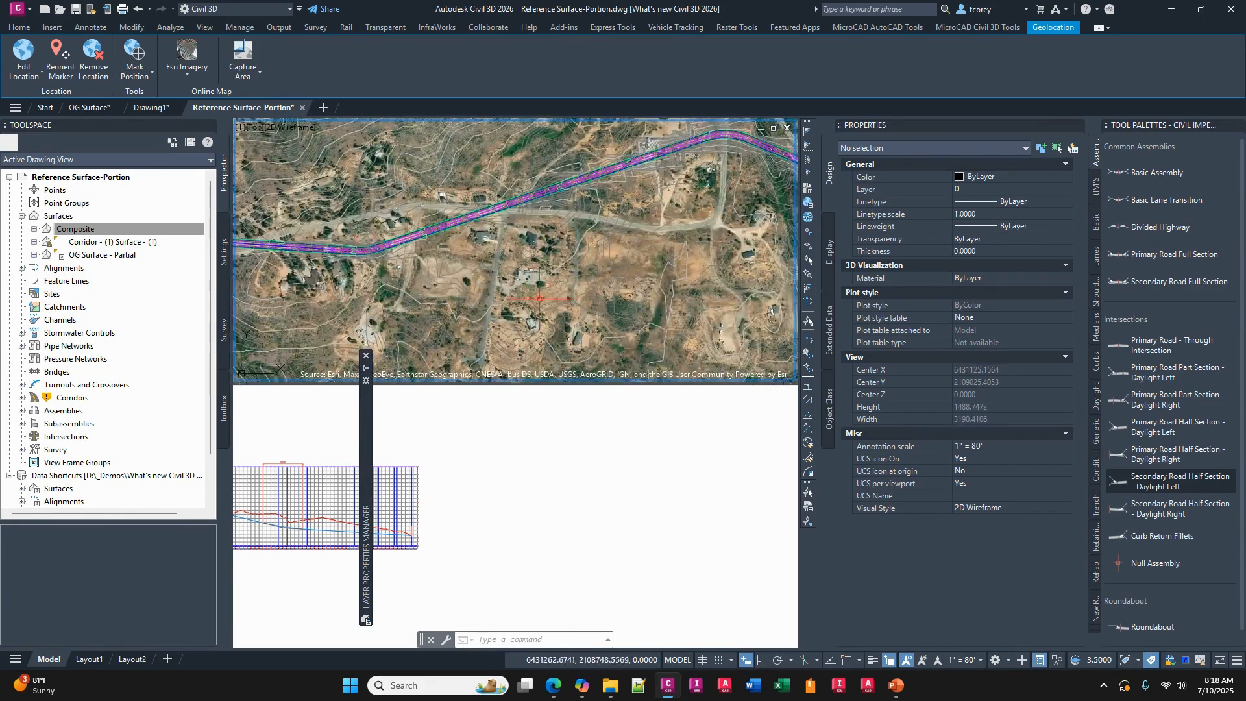
scroll(528, 139, "down", 2)
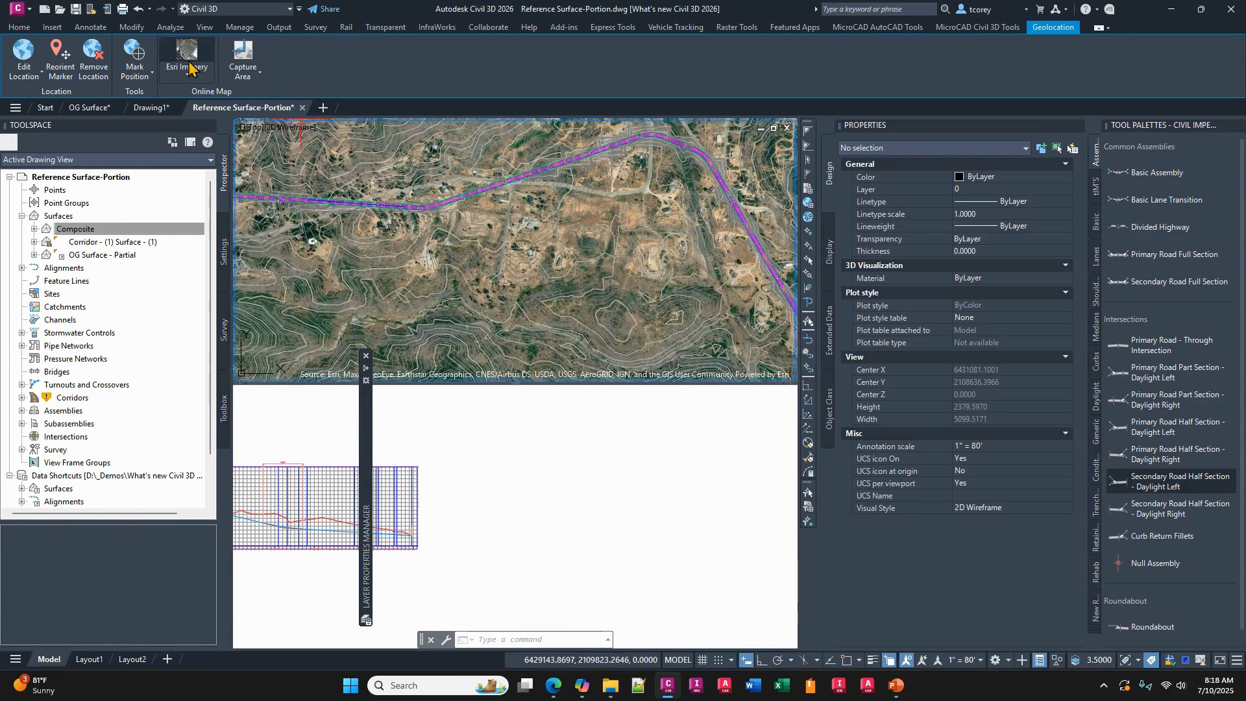
left_click(183, 75)
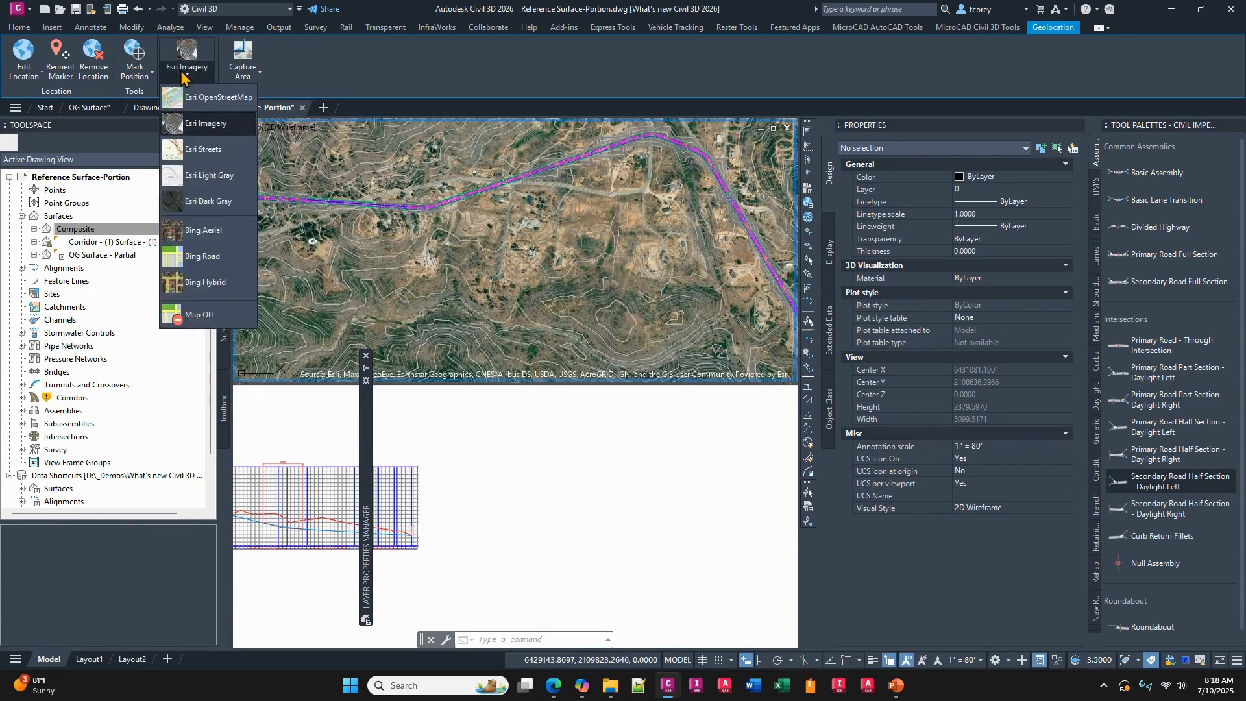
left_click(568, 258)
left_click(558, 252)
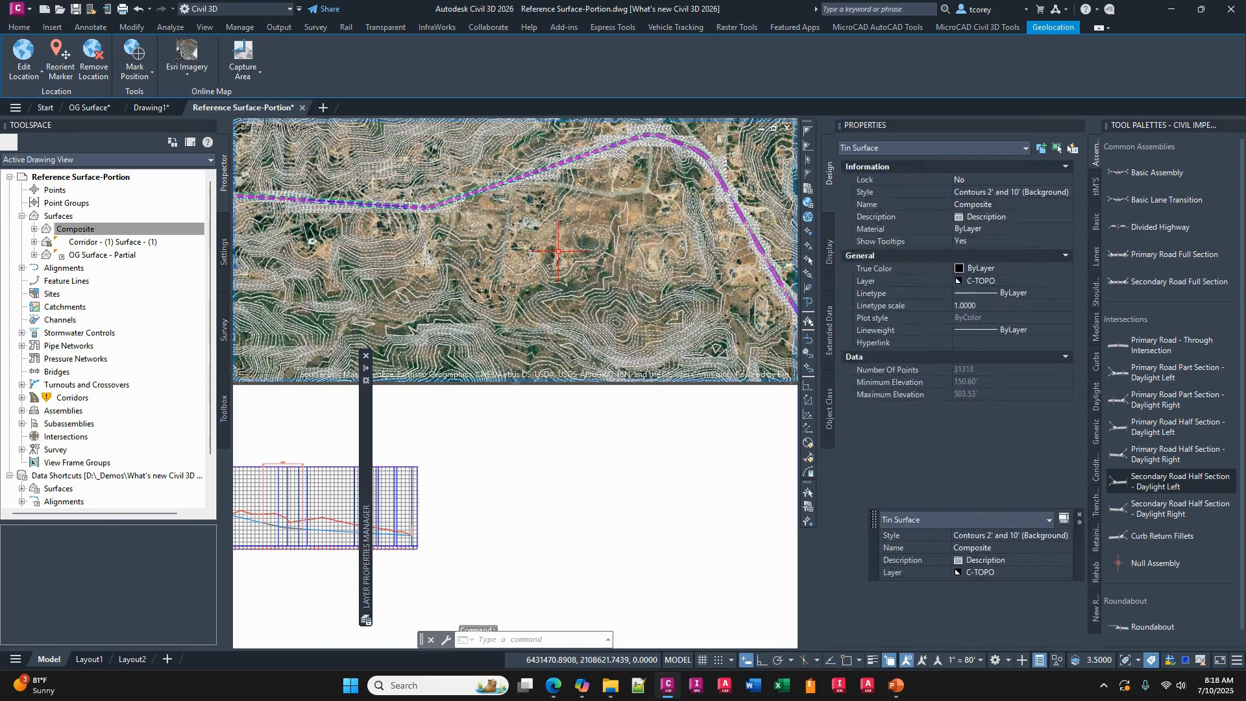
key("Escape")
key("Escape")
scroll(558, 250, "down", 2)
scroll(558, 259, "down", 2)
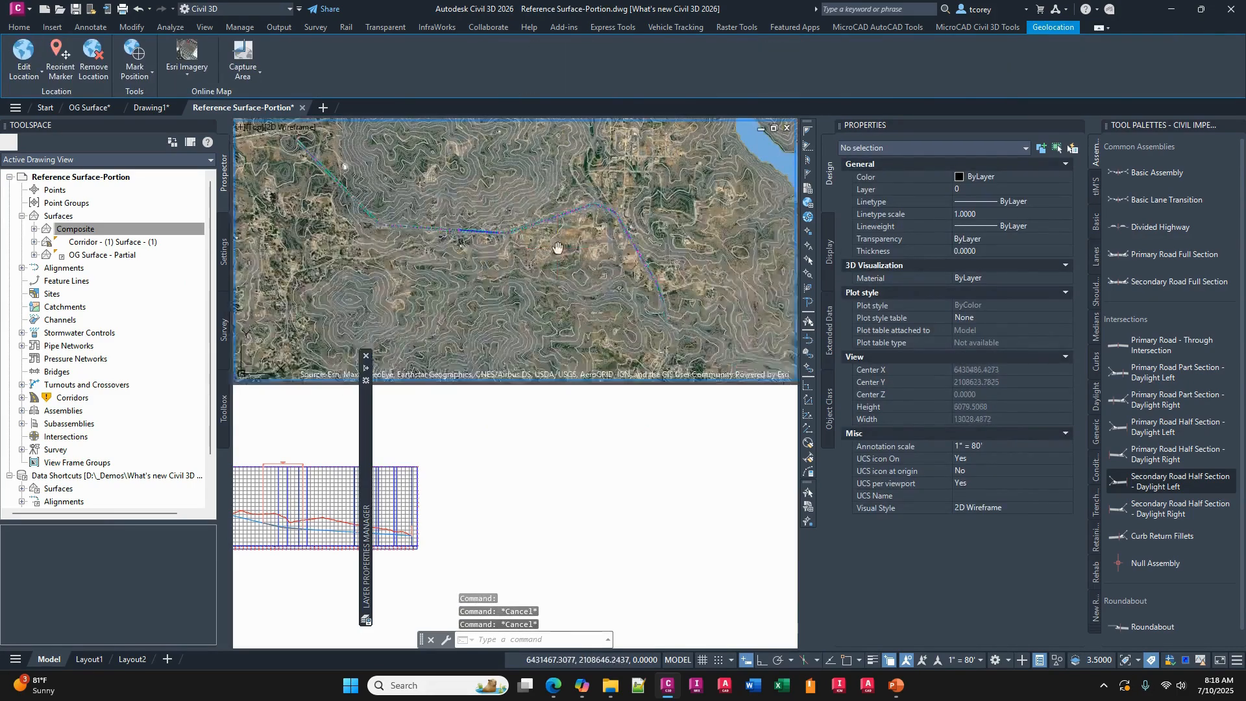
key("alt+Tab")
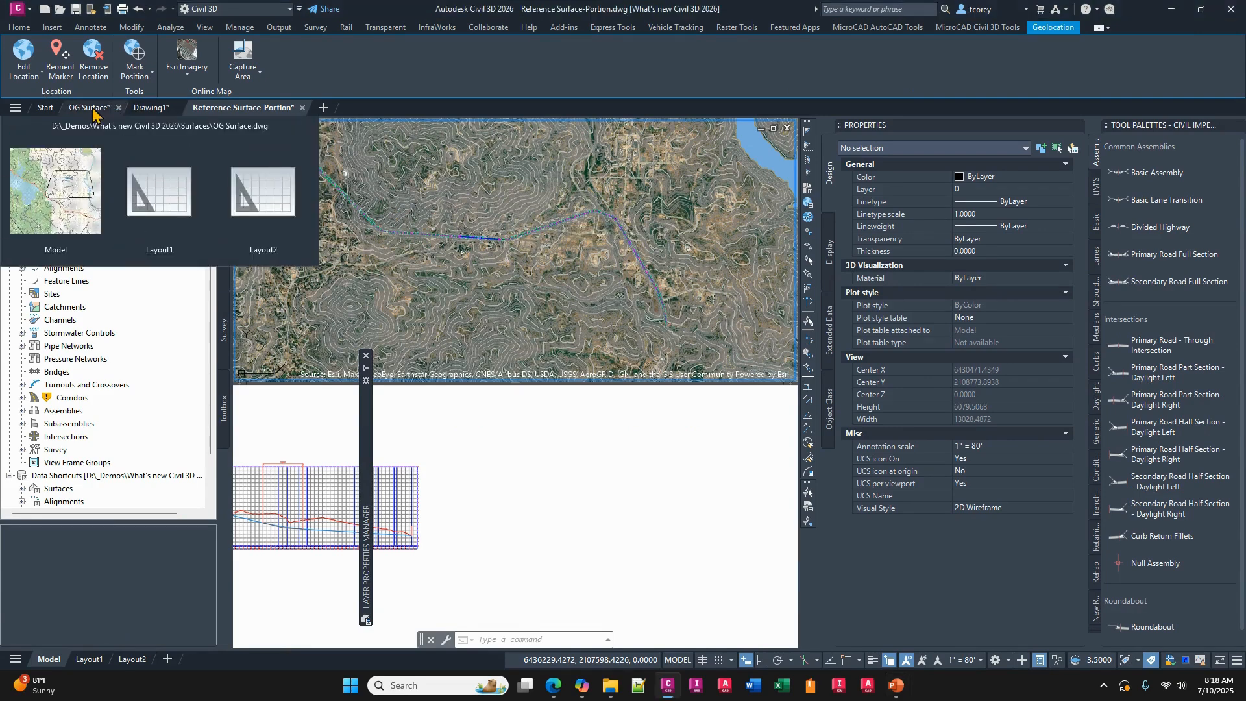
Open the GO-Hotel-Site_1 drawing from the recent files on the Start page.
left_click(15, 108)
left_click(43, 106)
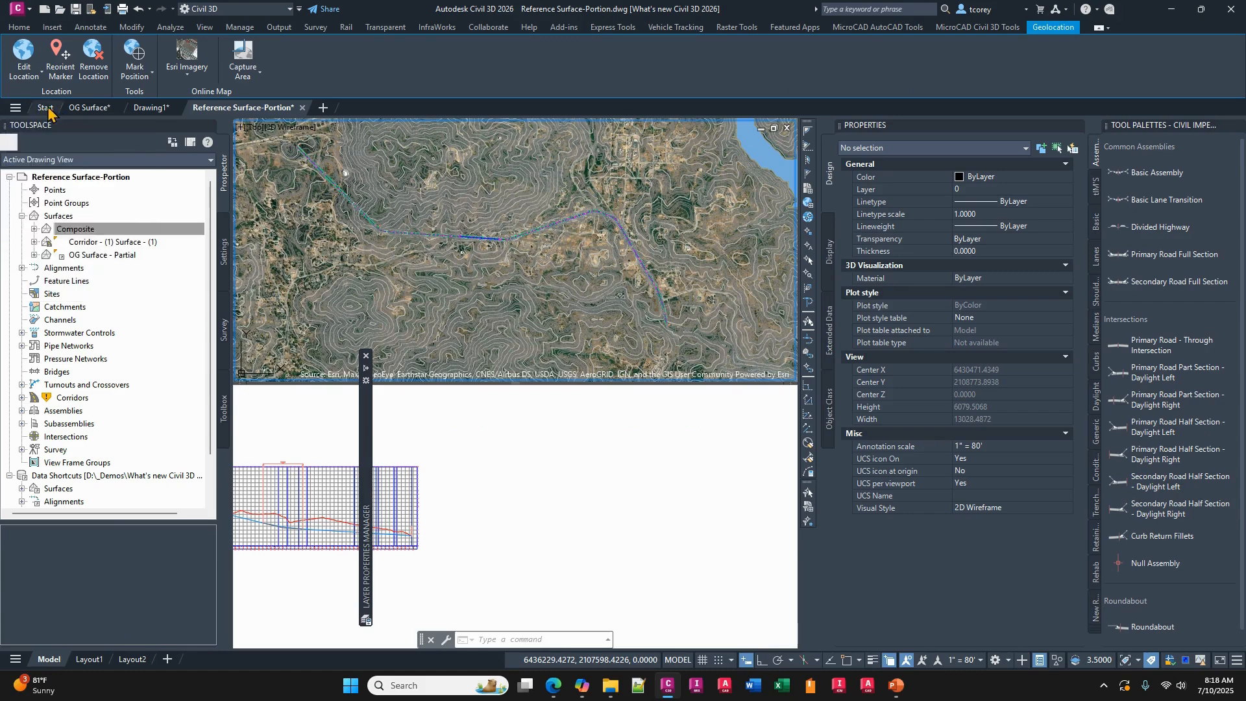
left_click(47, 108)
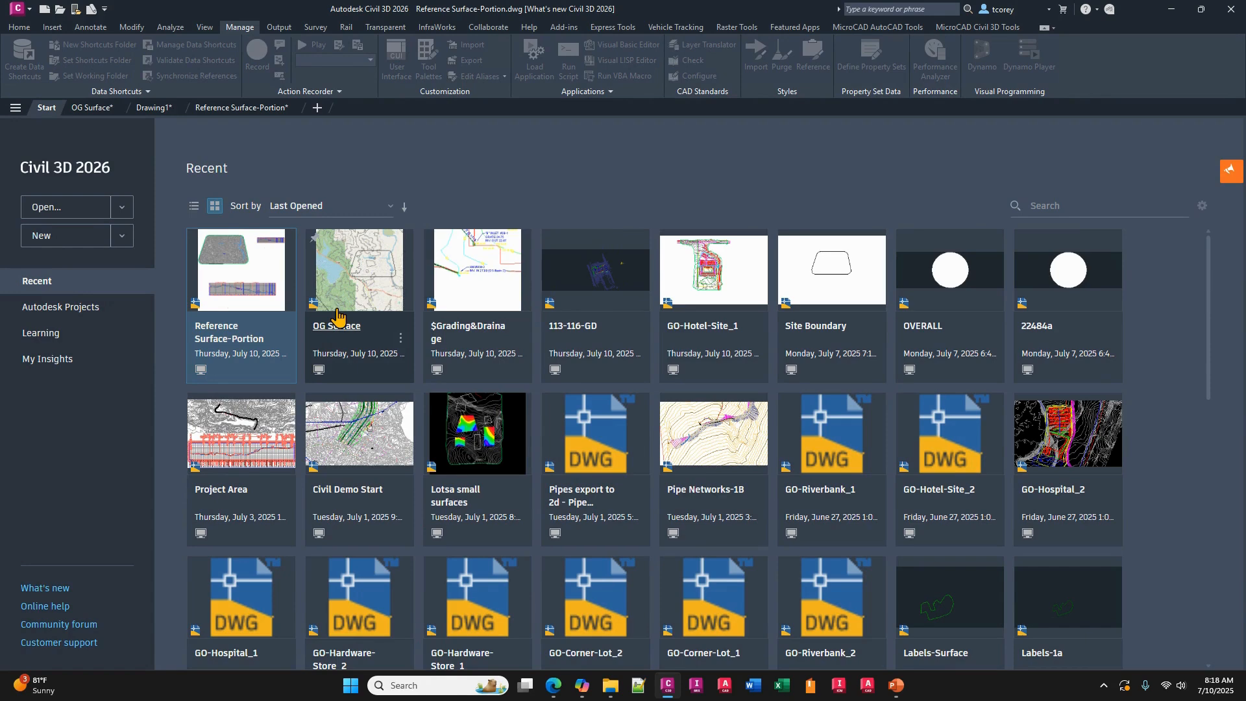
left_click(707, 327)
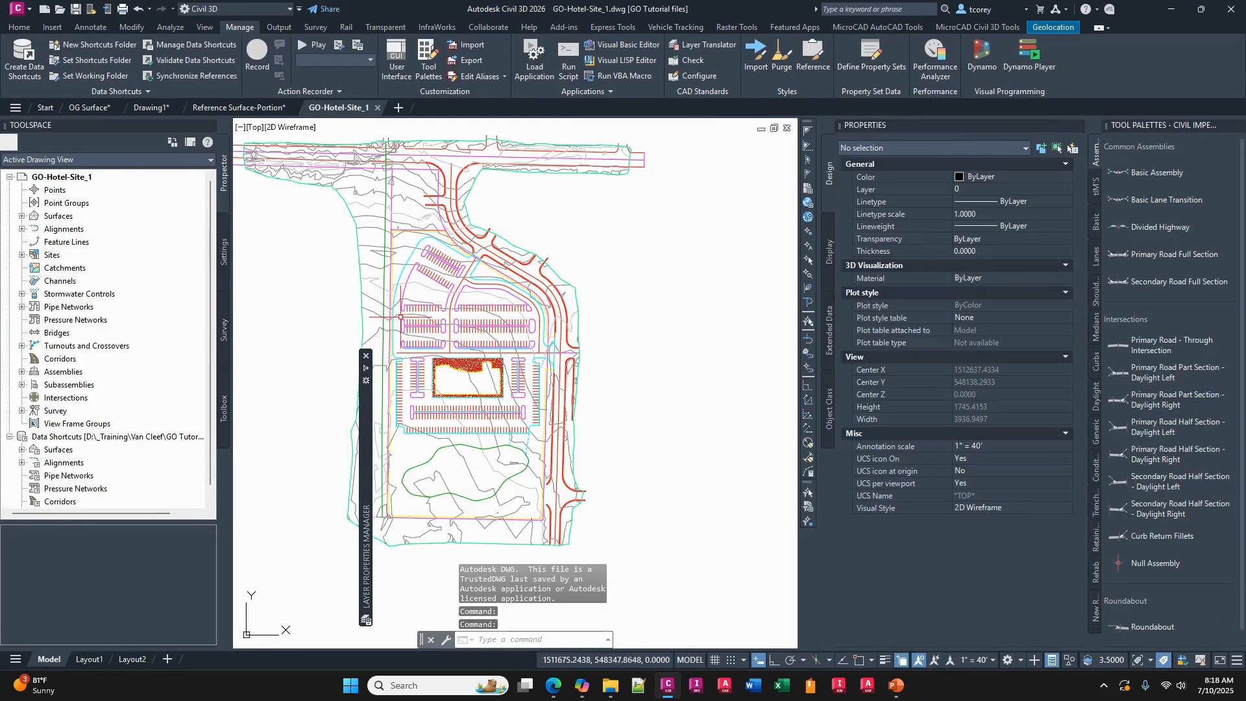
Examine the POND BORDER 1 feature line south of the hotel parking area, leaving nothing selected.
middle_click_drag(450, 331, 544, 327)
scroll(545, 331, "up", 1)
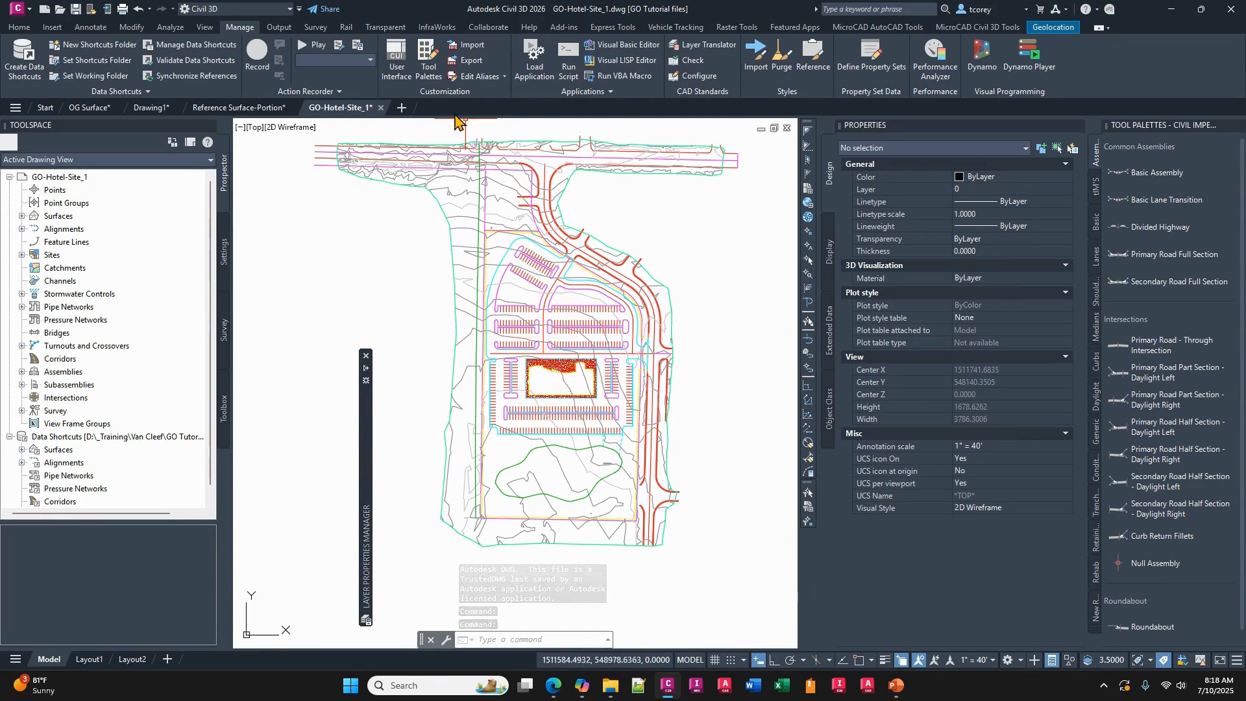
left_click(9, 28)
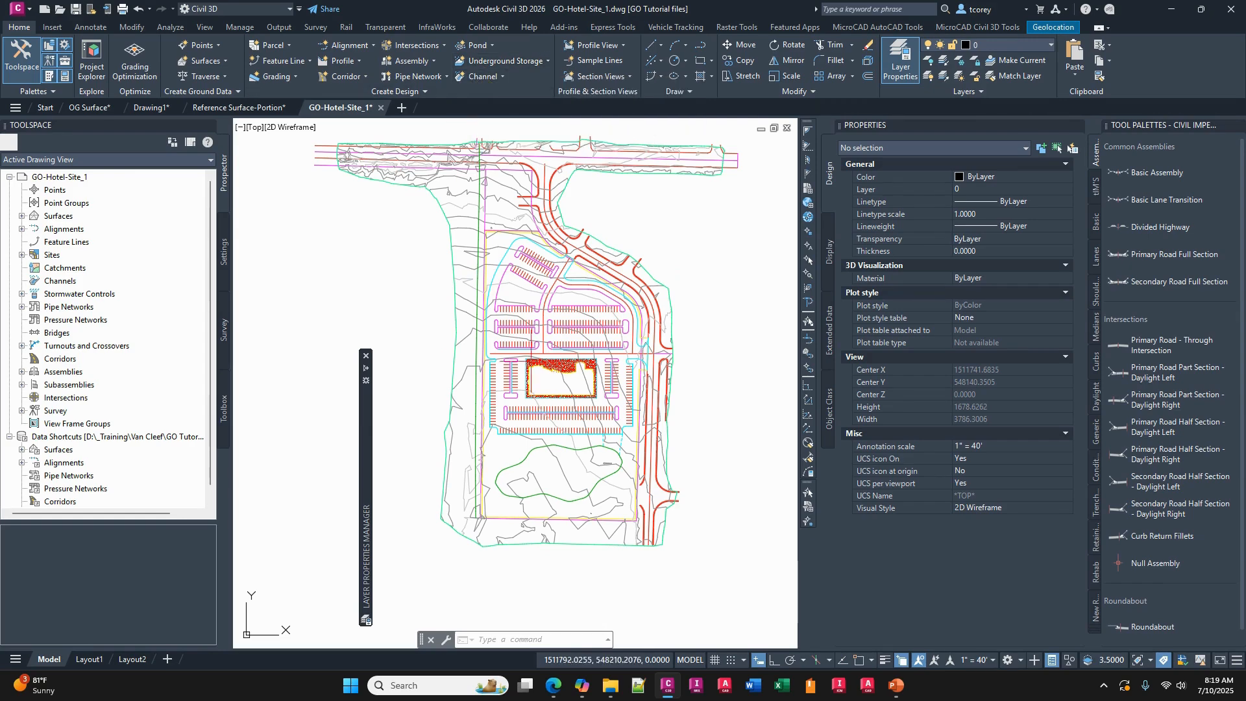
middle_click_drag(565, 460, 614, 378)
left_click(620, 345)
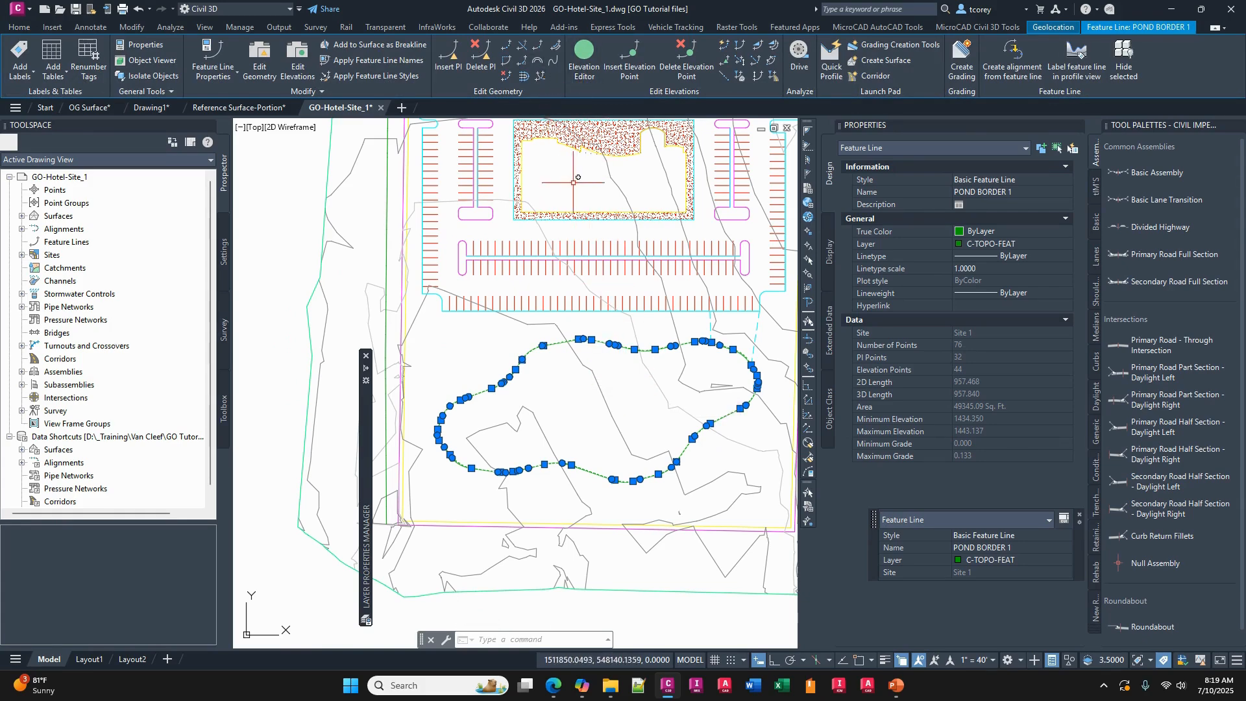
key("Escape")
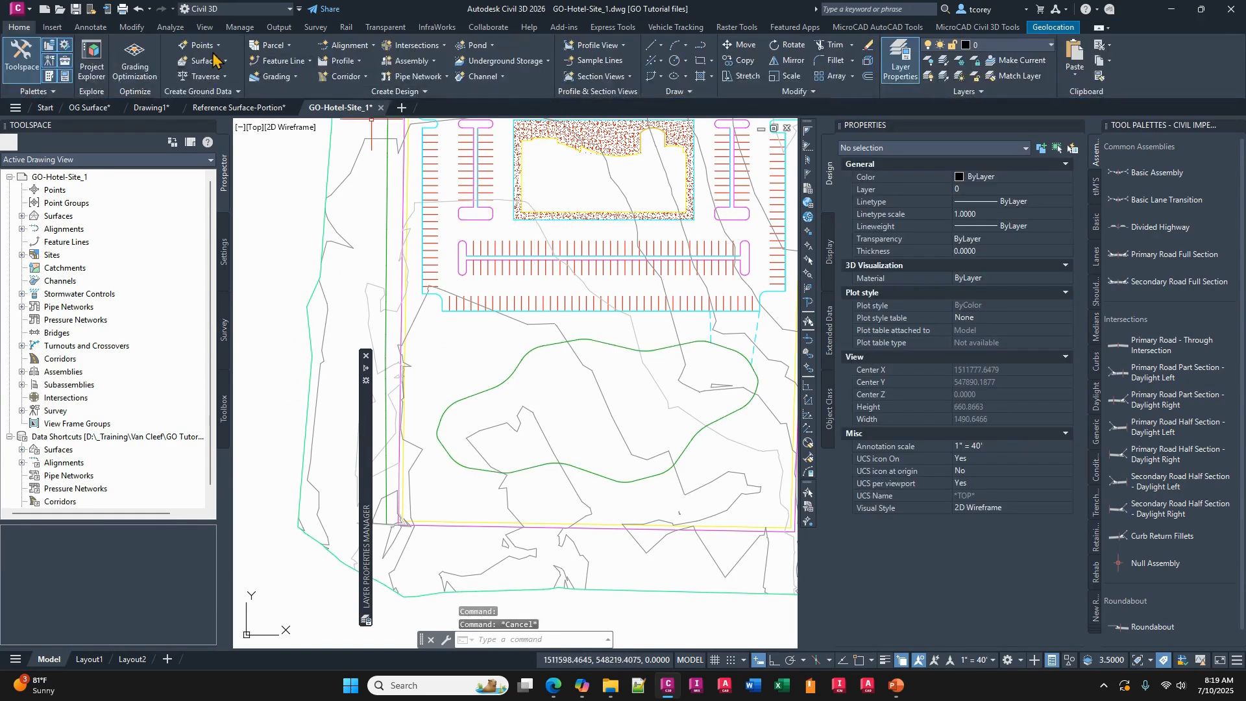
Start Create Pond from Object using the POND BORDER 1 feature line.
left_click(478, 45)
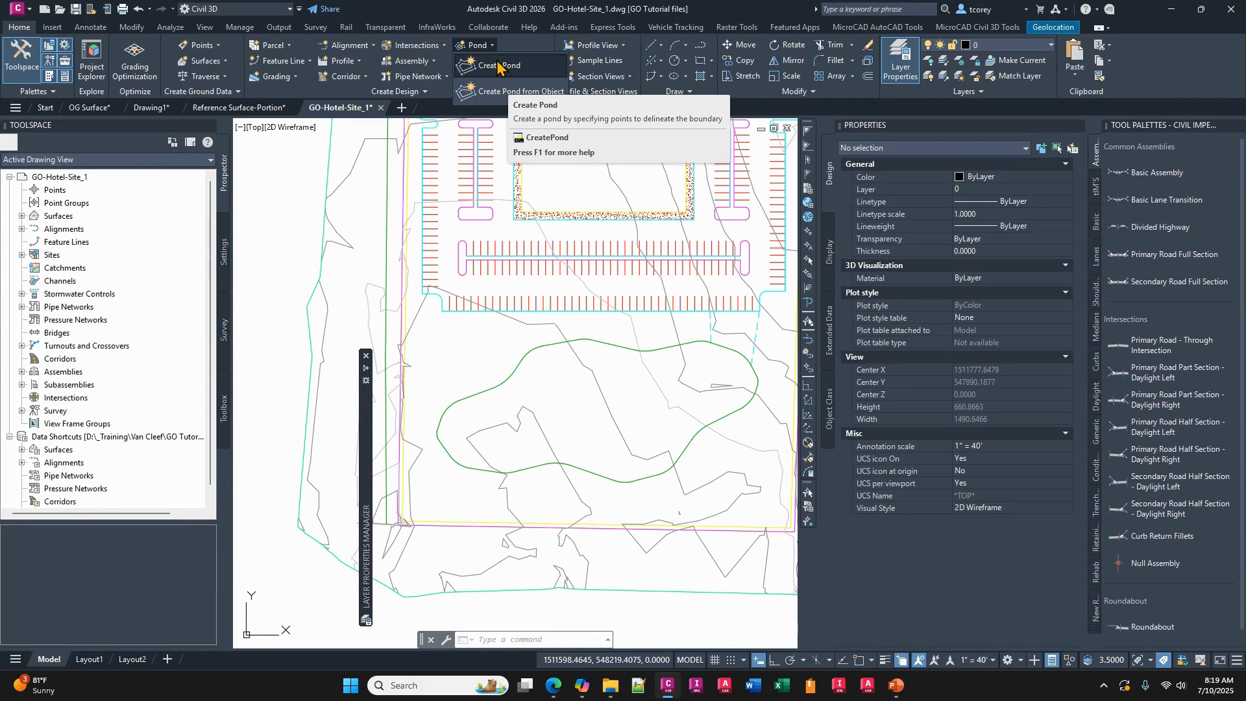
left_click(512, 91)
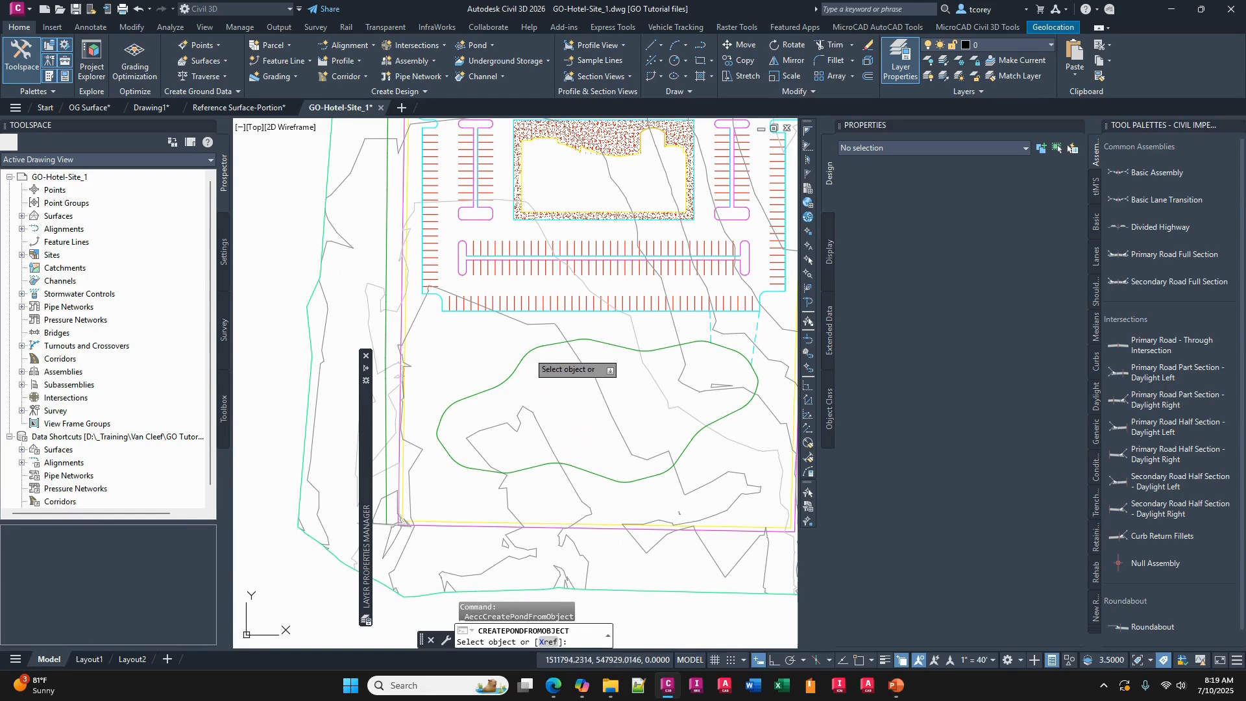
left_click(531, 356)
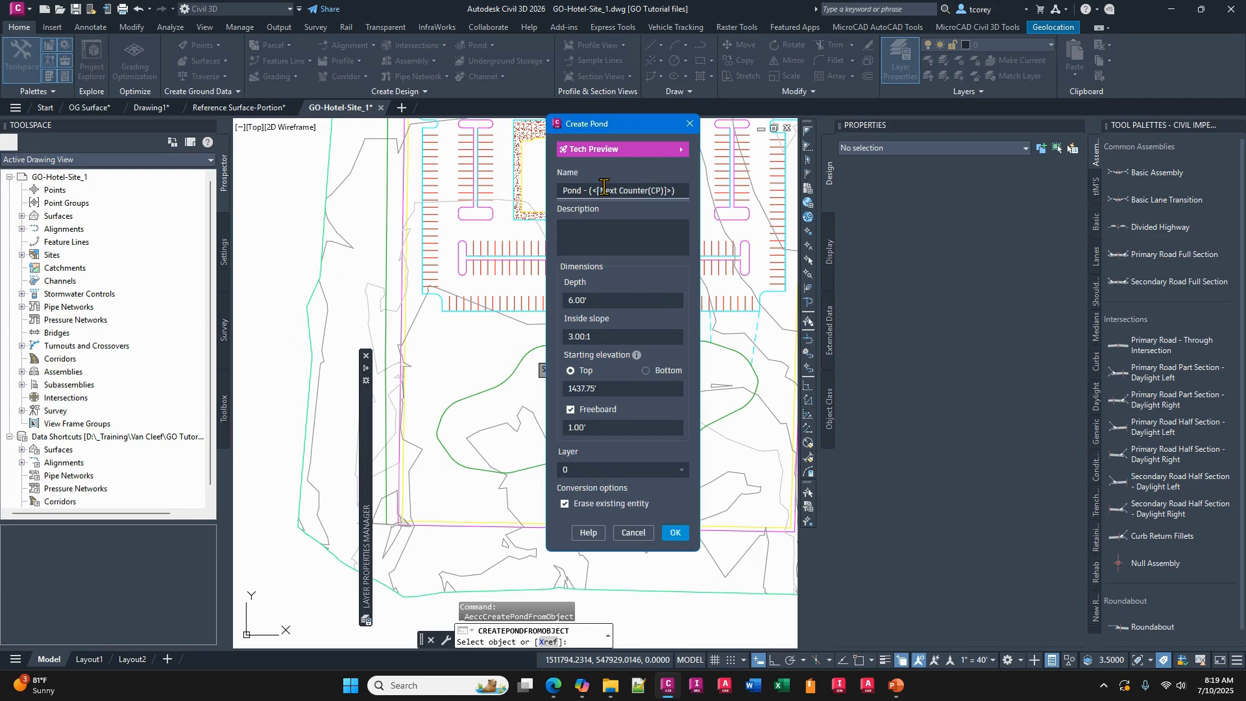
Set the pond's top starting elevation to 1438' and create it with 6' depth, 3:1 inside slope and 1' freeboard, erasing the existing entity.
left_click(620, 299)
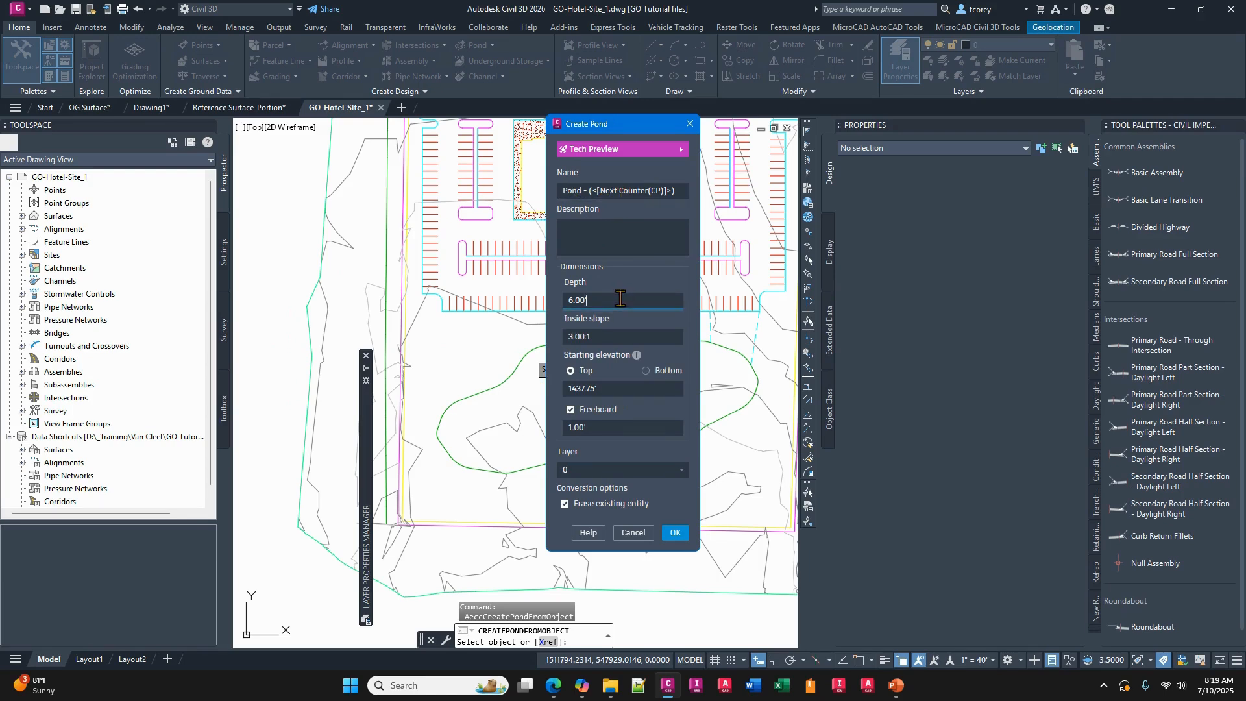
double_click(574, 336)
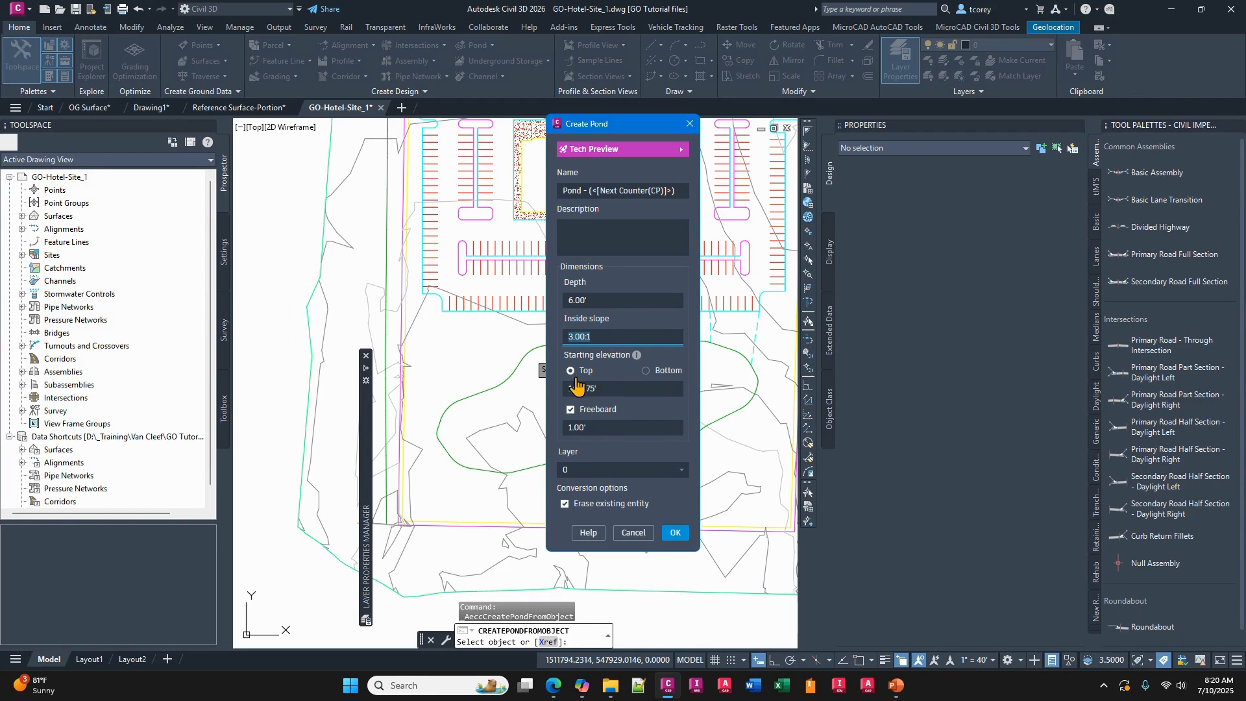
left_click_drag(611, 389, 560, 392)
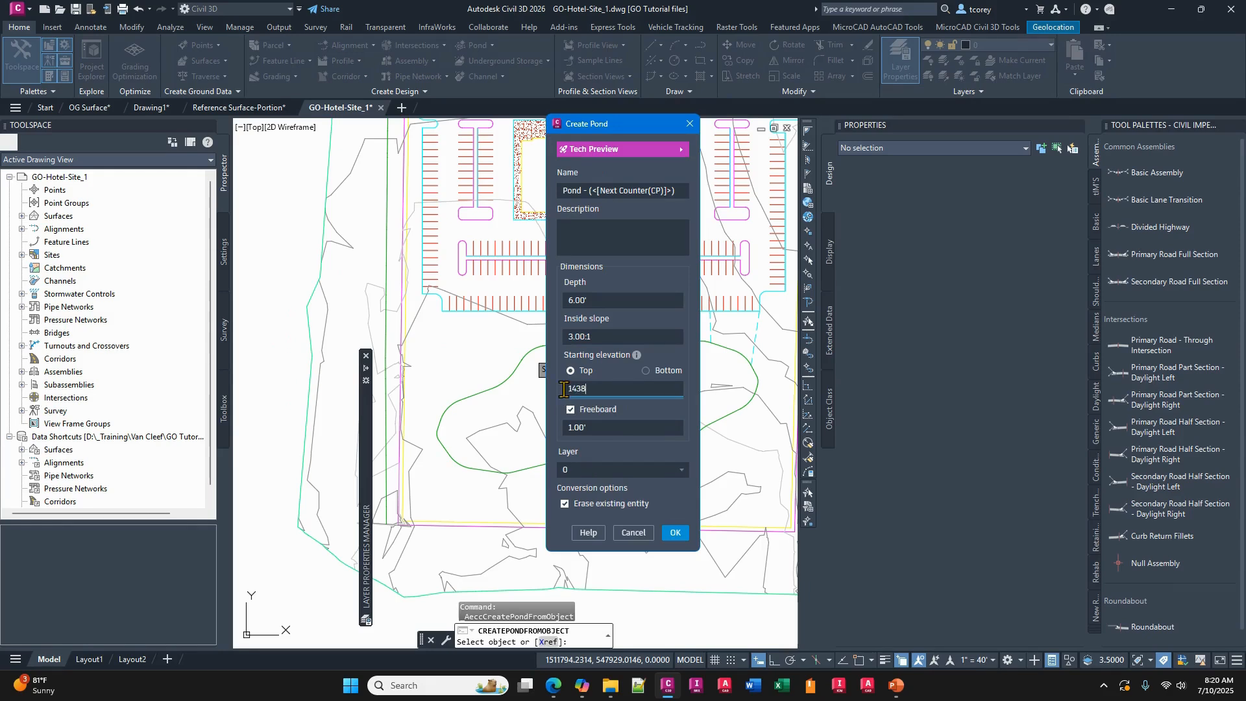
left_click(594, 426)
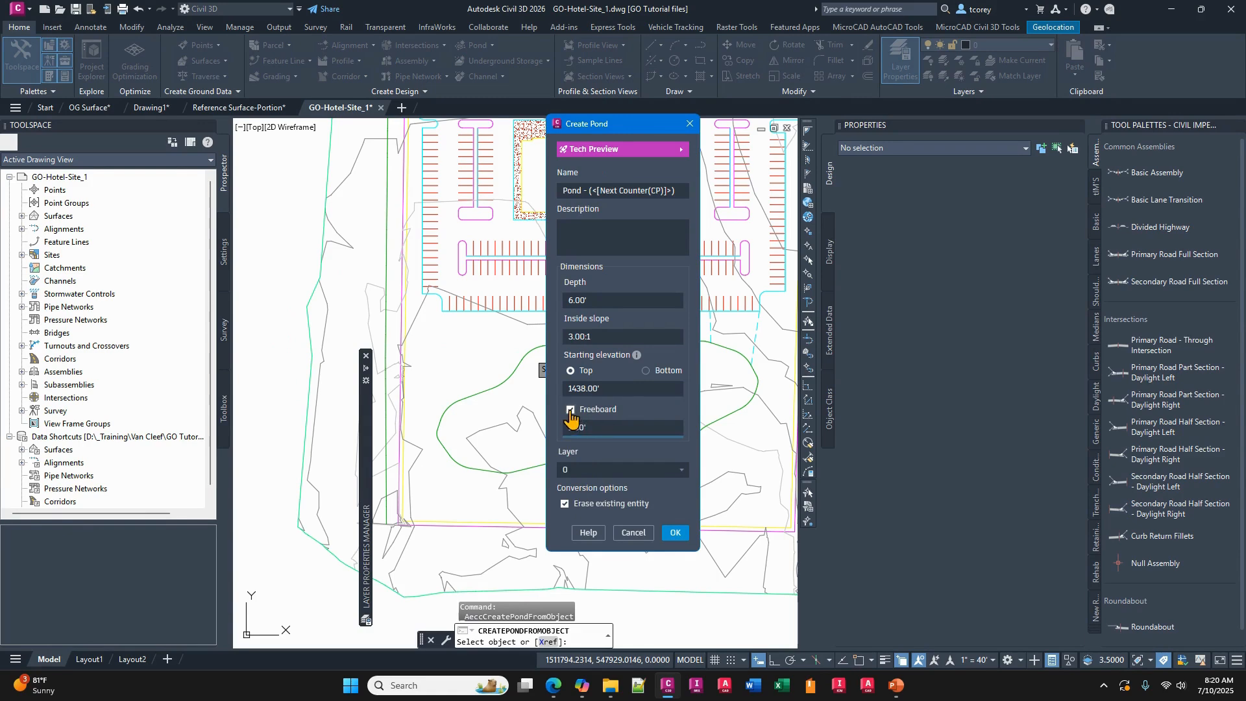
left_click(570, 411)
left_click(570, 412)
left_click_drag(700, 507, 744, 515)
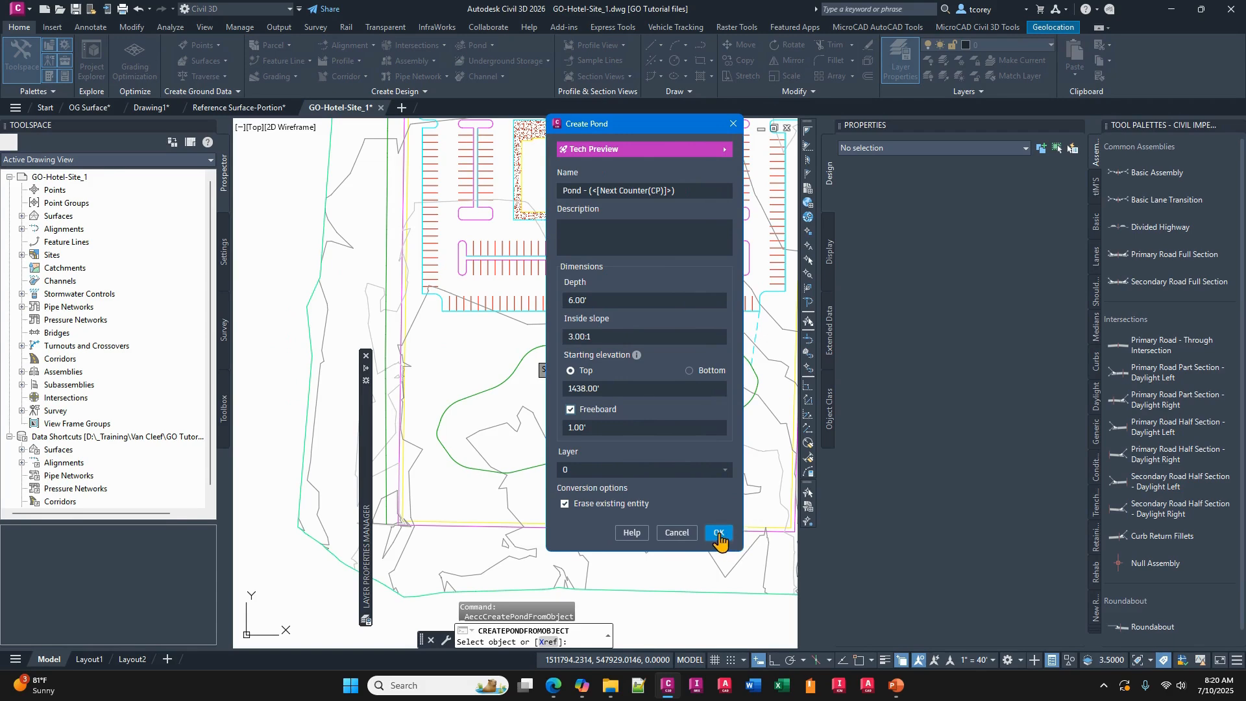
left_click(718, 534)
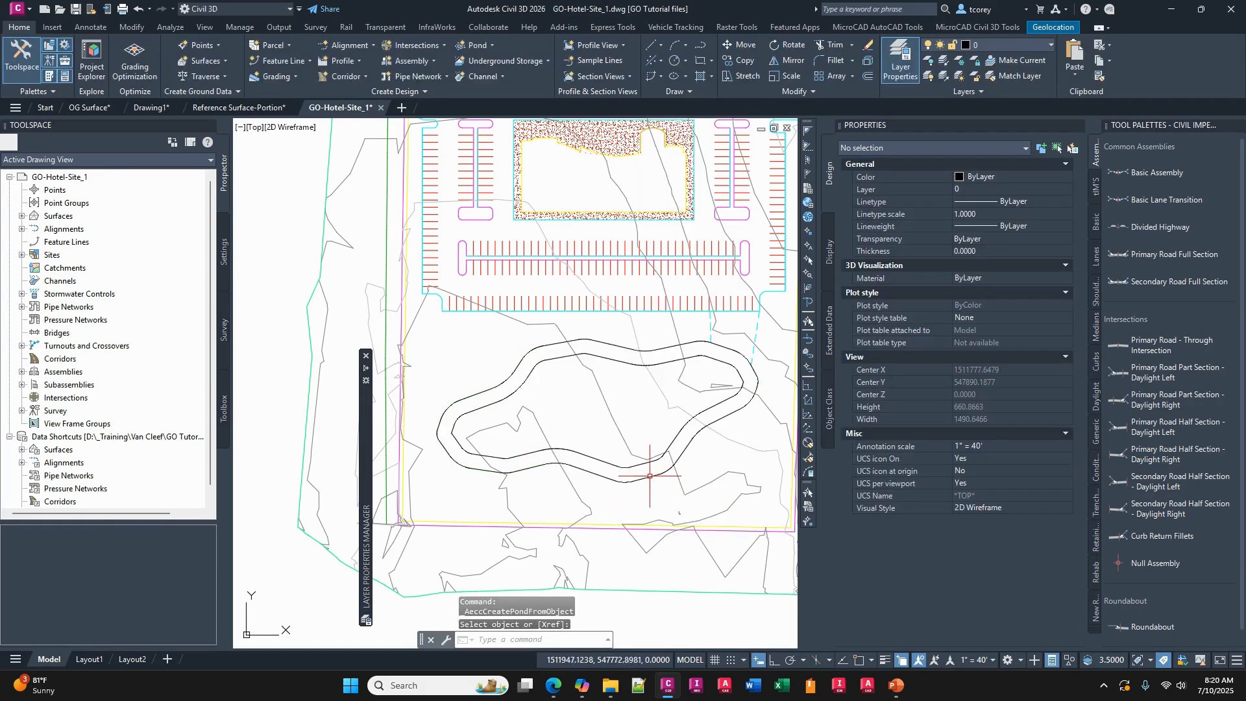
Select the new pond south of the parking area and examine its dimensions and storage properties.
scroll(519, 366, "up", 6)
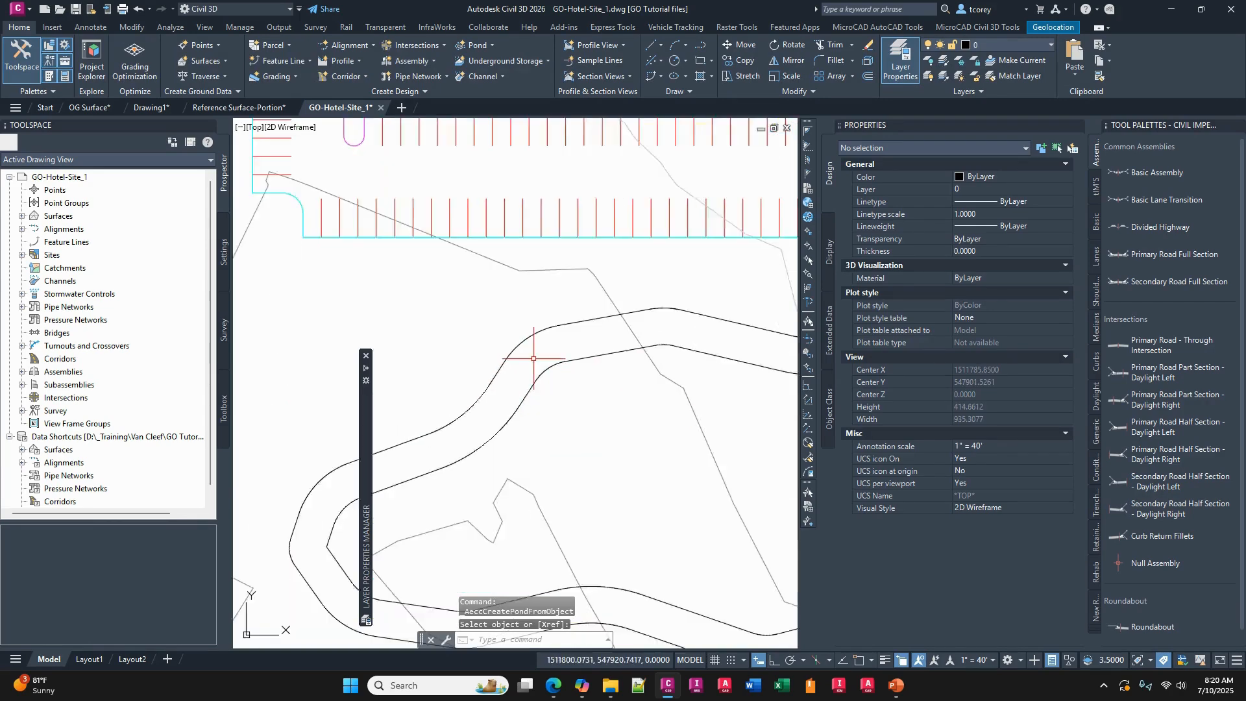
middle_click_drag(520, 400, 696, 340)
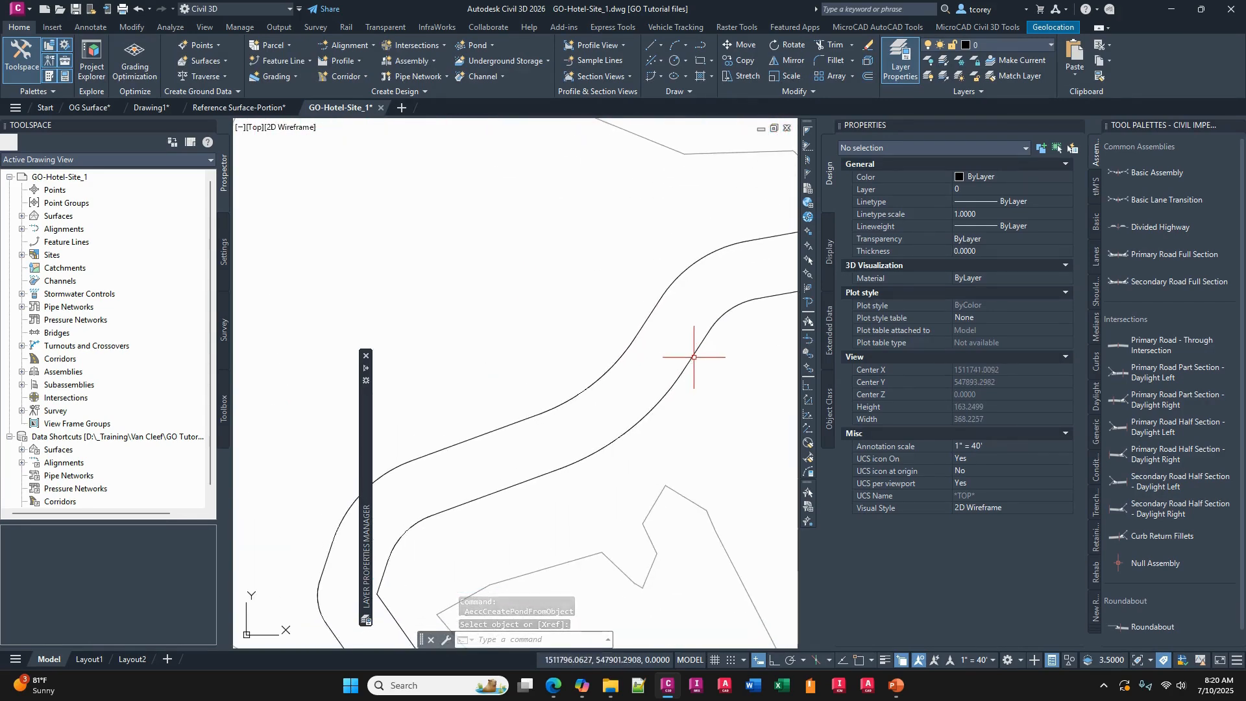
left_click(695, 350)
scroll(689, 401, "down", 5)
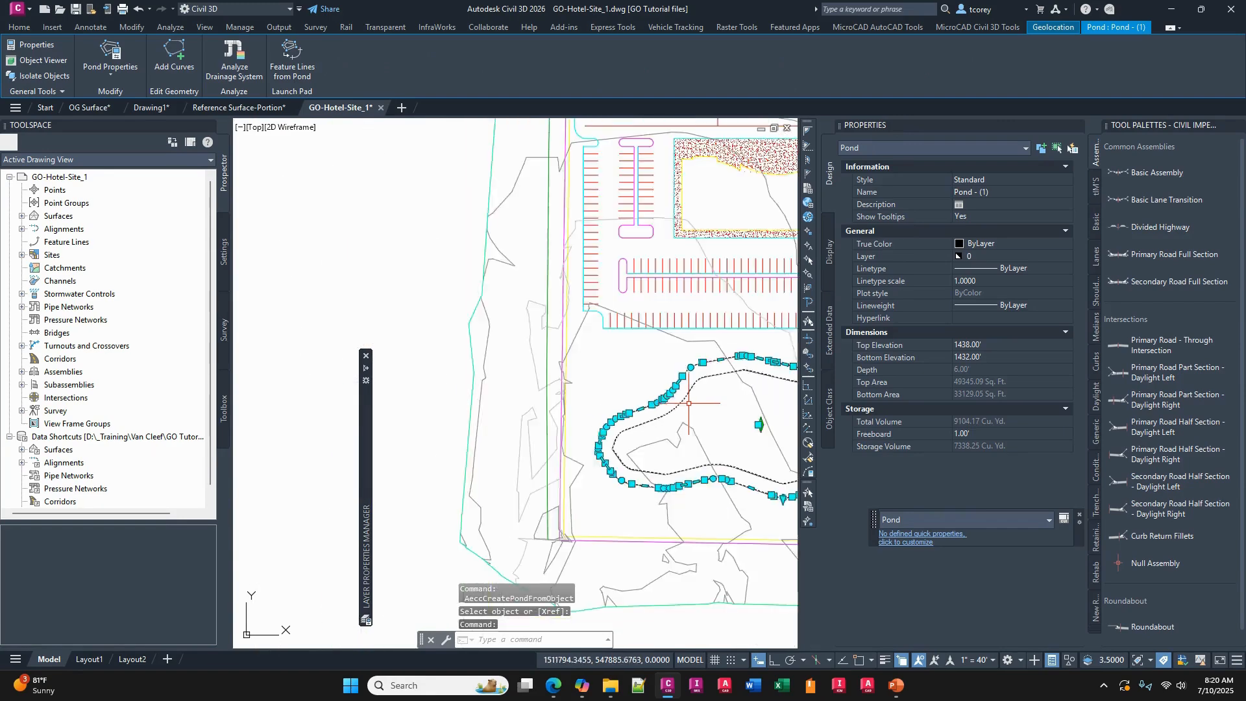
middle_click_drag(671, 428, 591, 400)
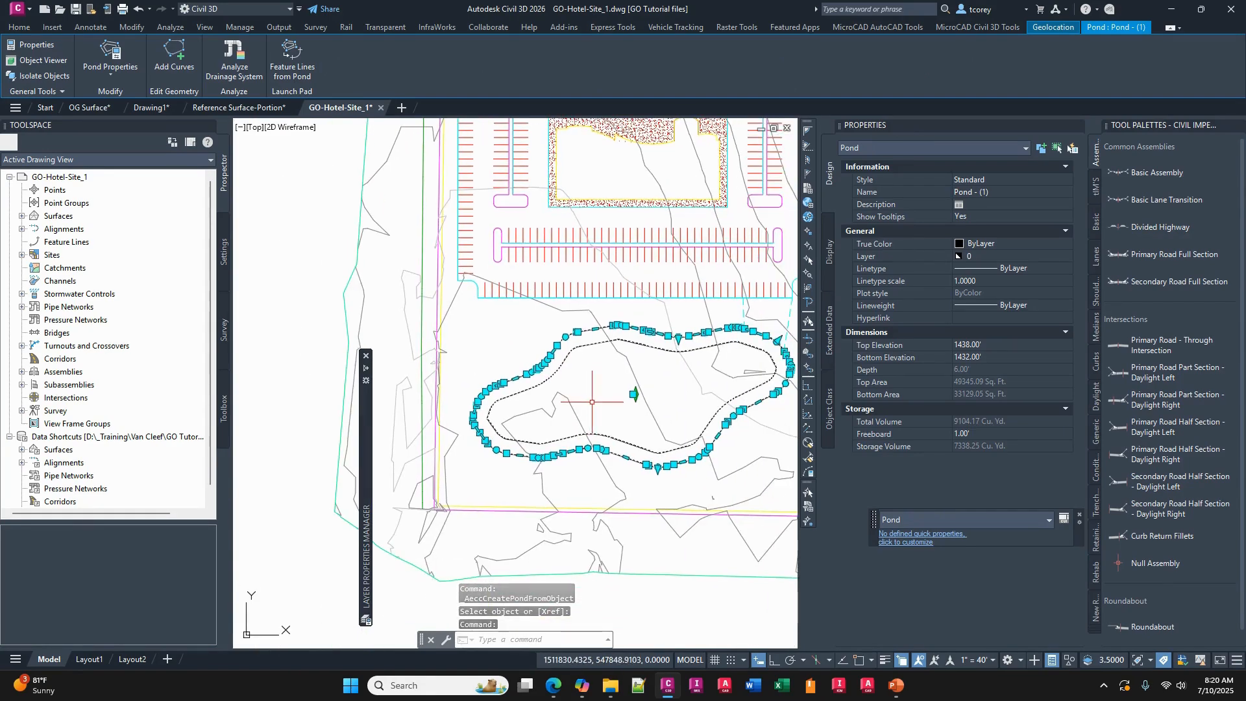
right_click(578, 360)
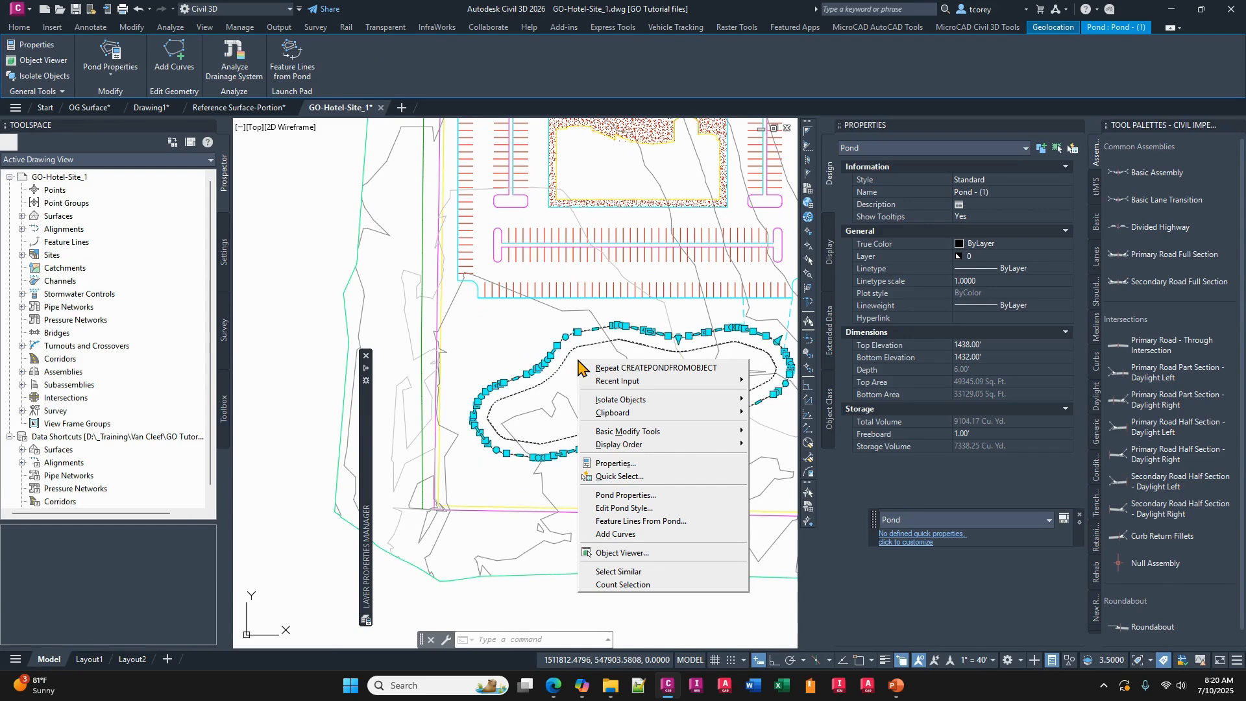
left_click(656, 530)
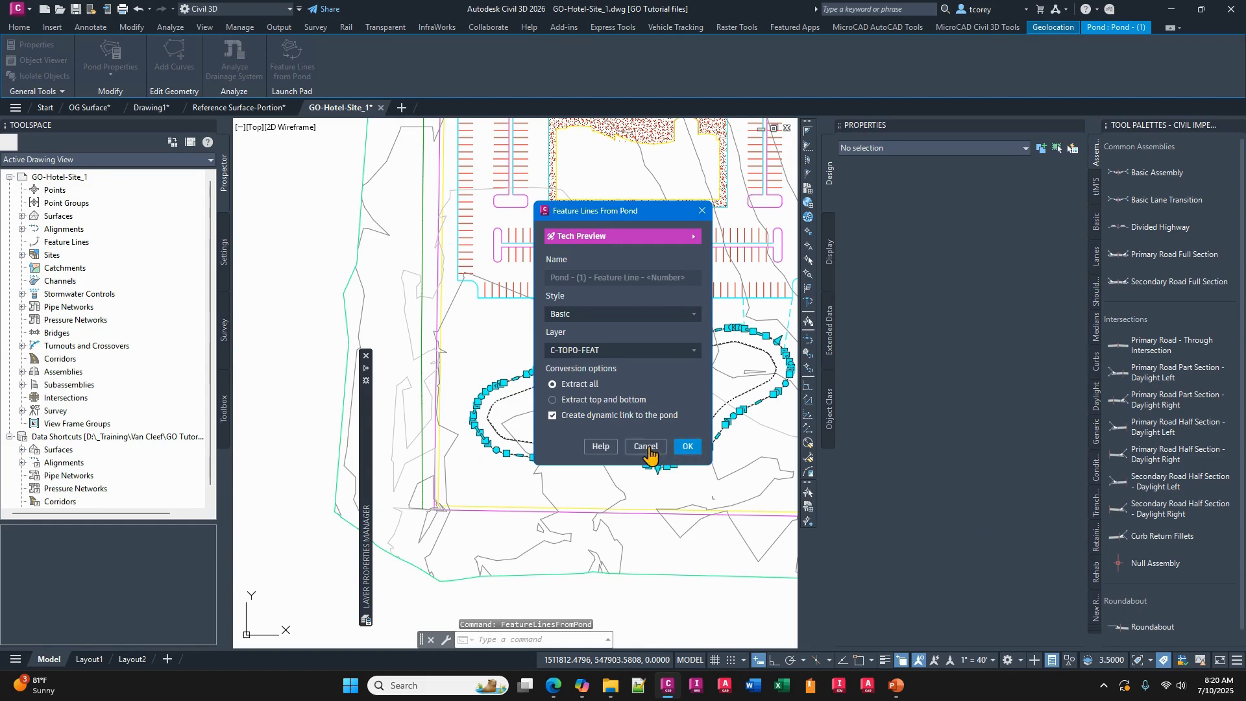
left_click(646, 446)
key("Escape")
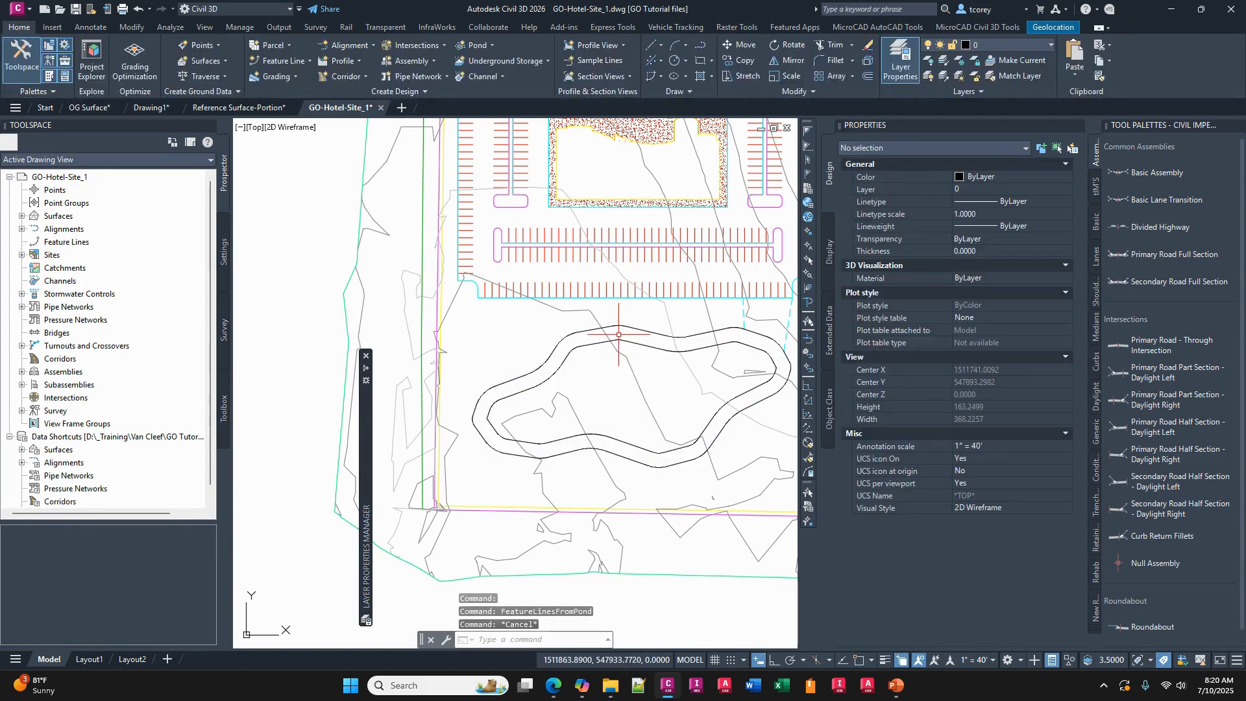
Start editing the pond's absolute elevation from its central elevation grip, and cancel without entering a value.
left_click(619, 334)
scroll(648, 396, "up", 5)
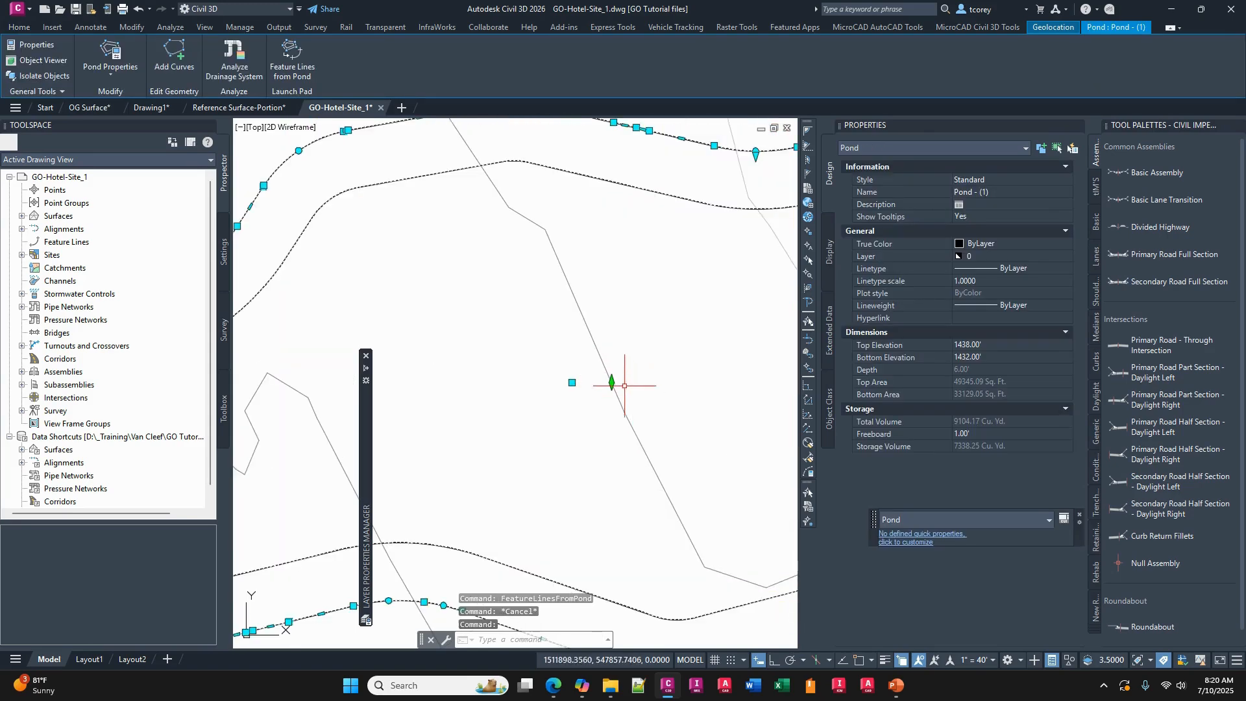
mouse_move(611, 383)
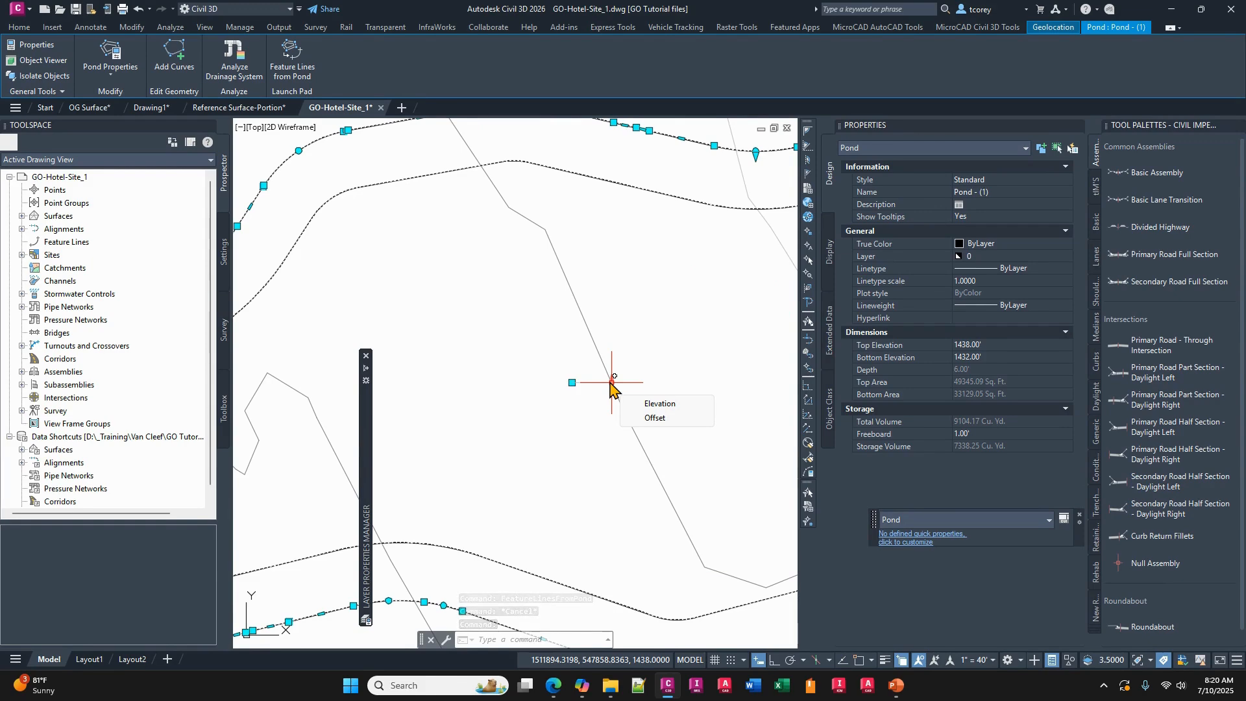
left_click(611, 383)
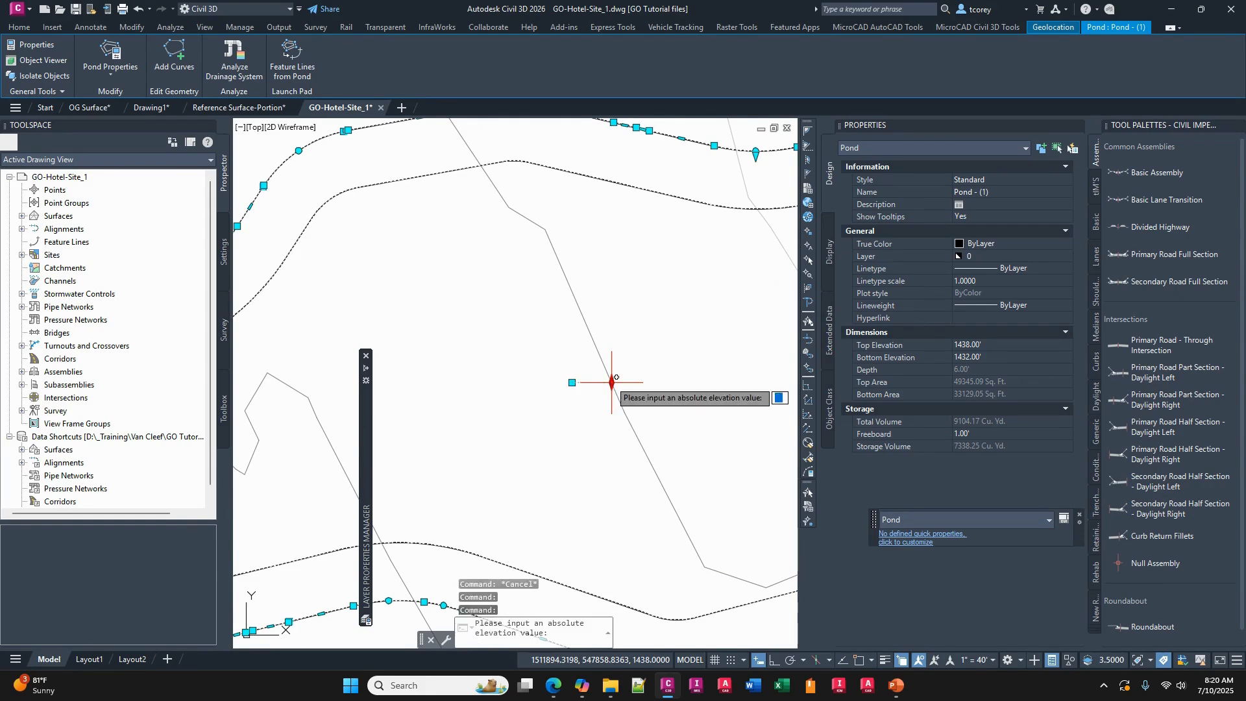
scroll(616, 377, "down", 4)
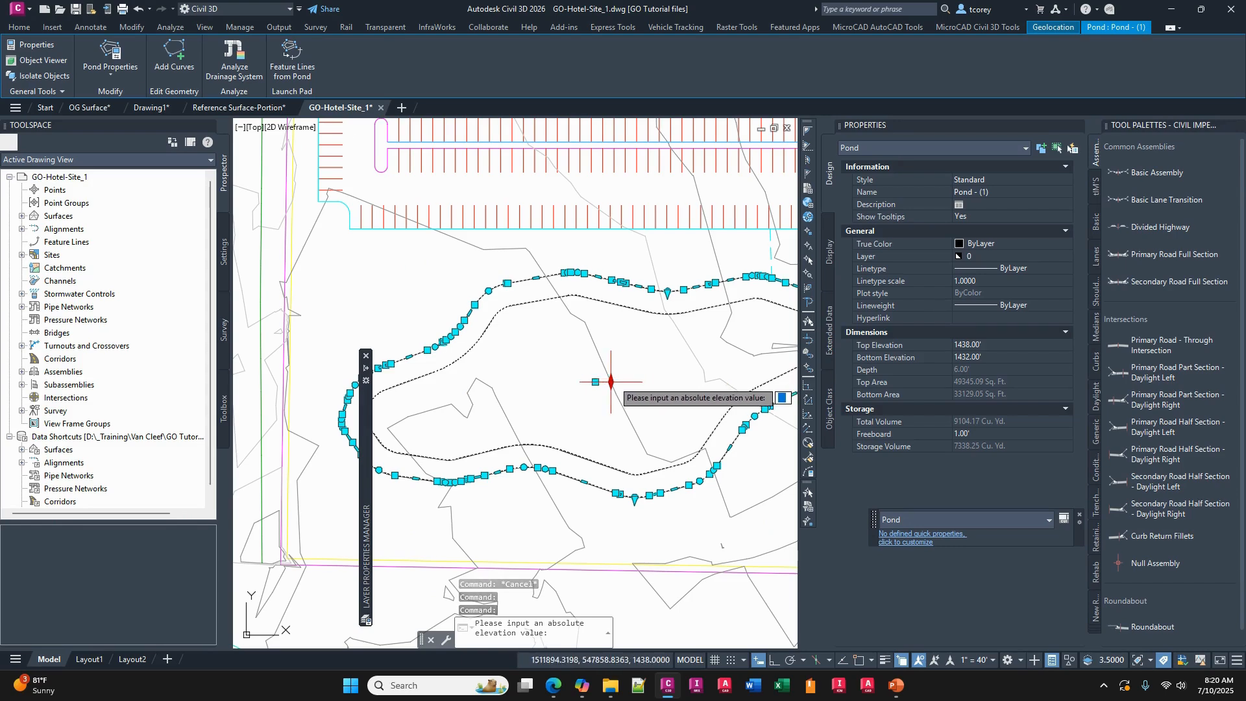
key("Escape")
key("Escape")
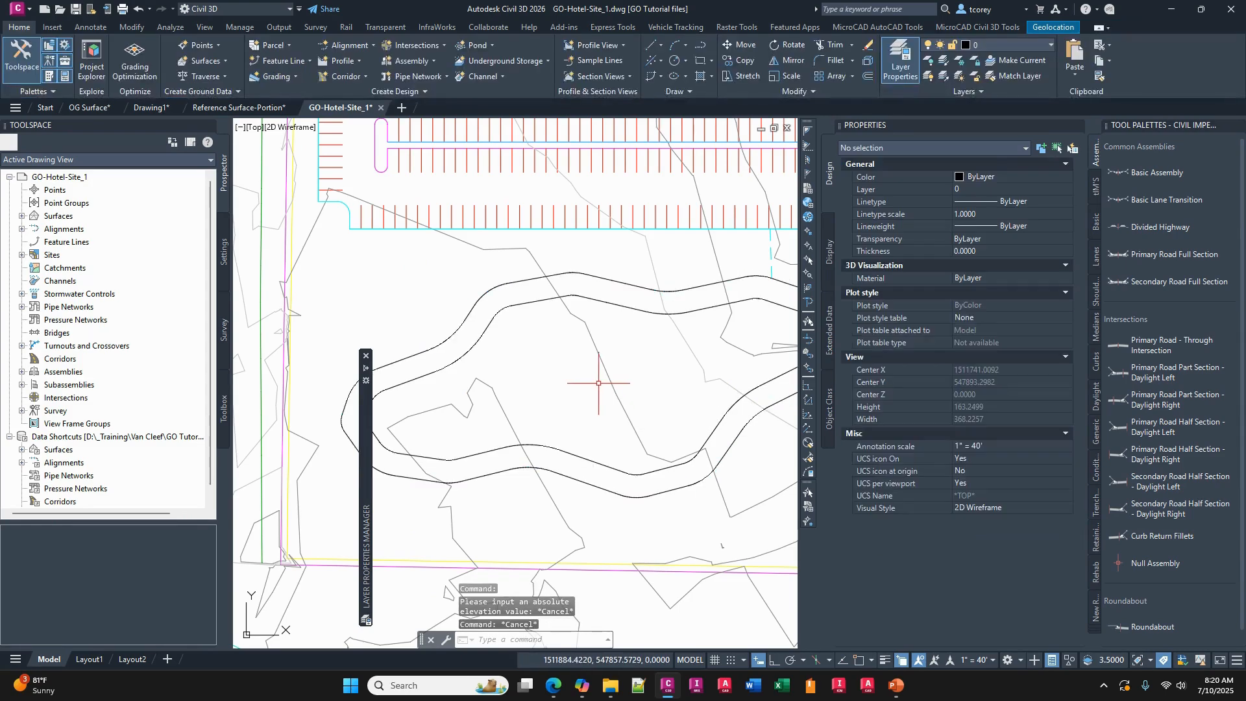
Try the pond's central move grip and cancel the stretch, leaving the pond in place.
left_click(613, 321)
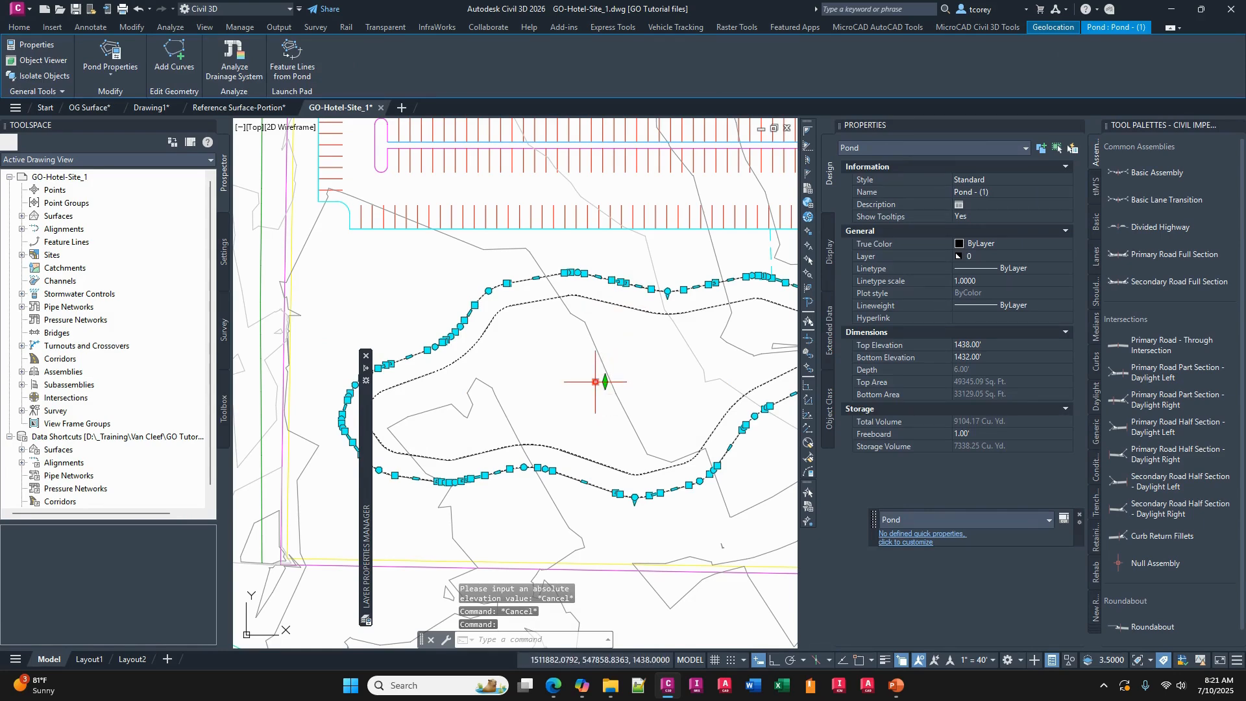
left_click(596, 382)
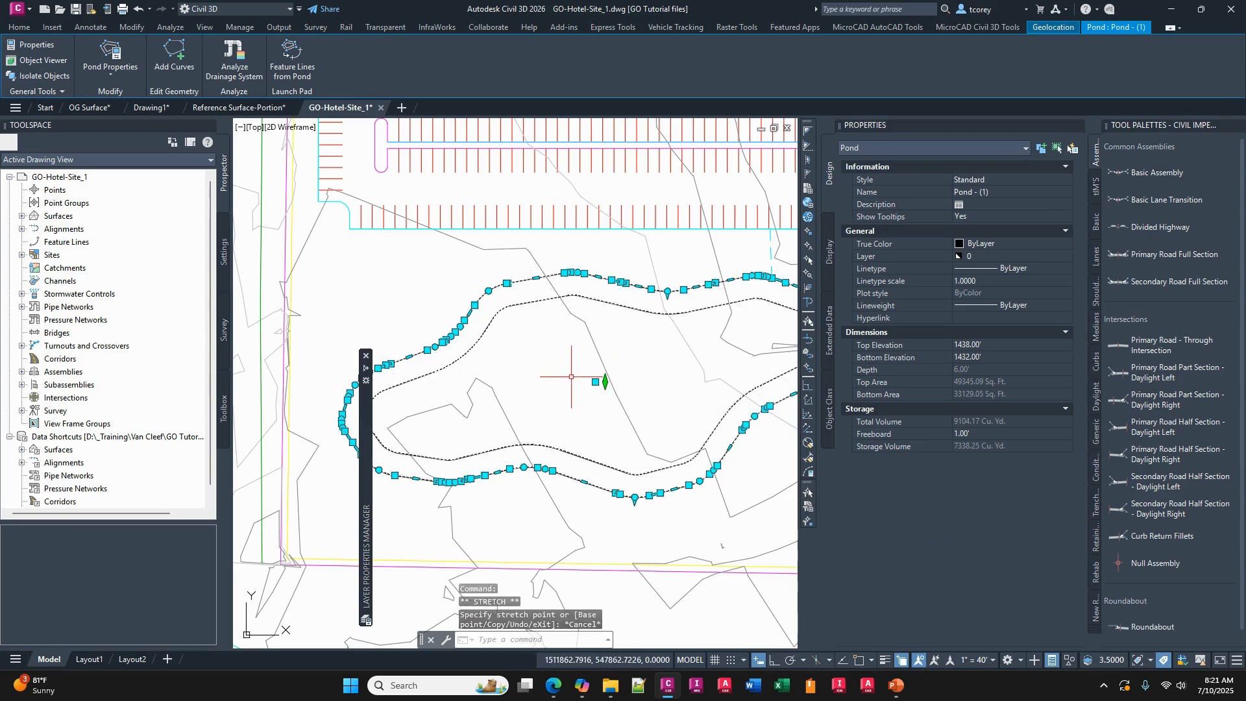
key("Escape")
key("Escape")
Extract all feature lines from the pond in the Basic style on layer C-TOPO-FEAT, dynamically linked to the pond.
left_click(607, 302)
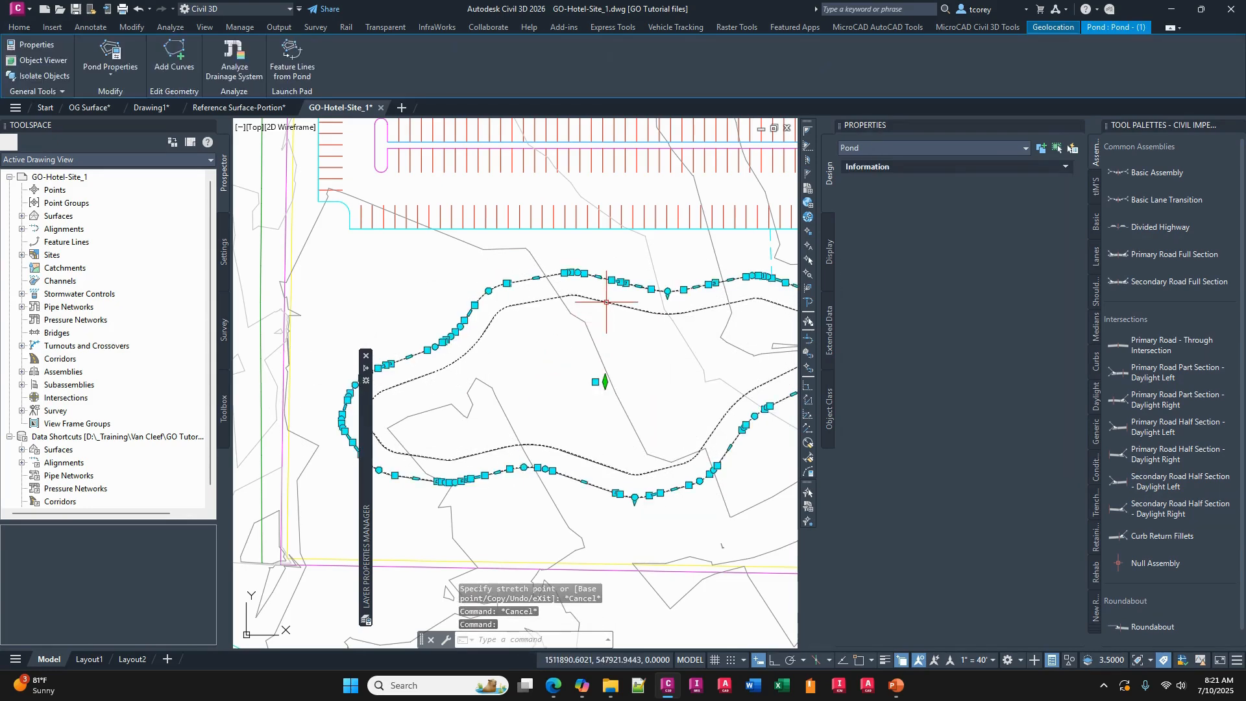
right_click(613, 301)
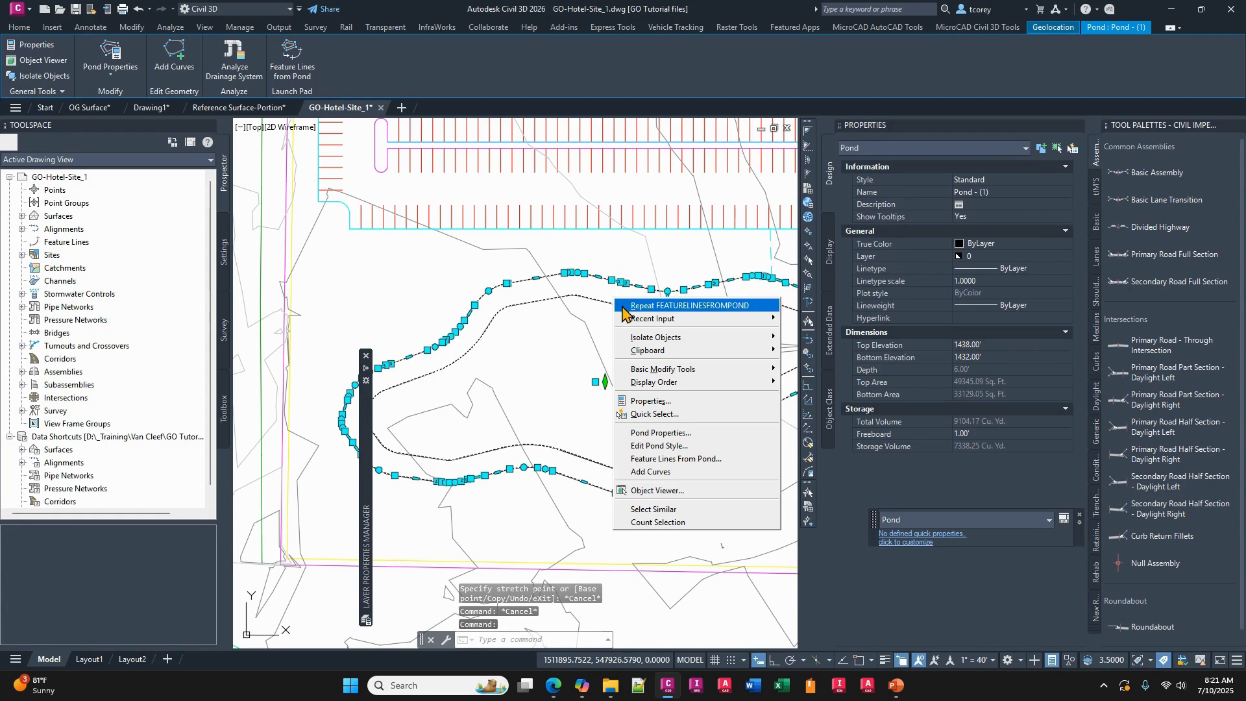
left_click(681, 459)
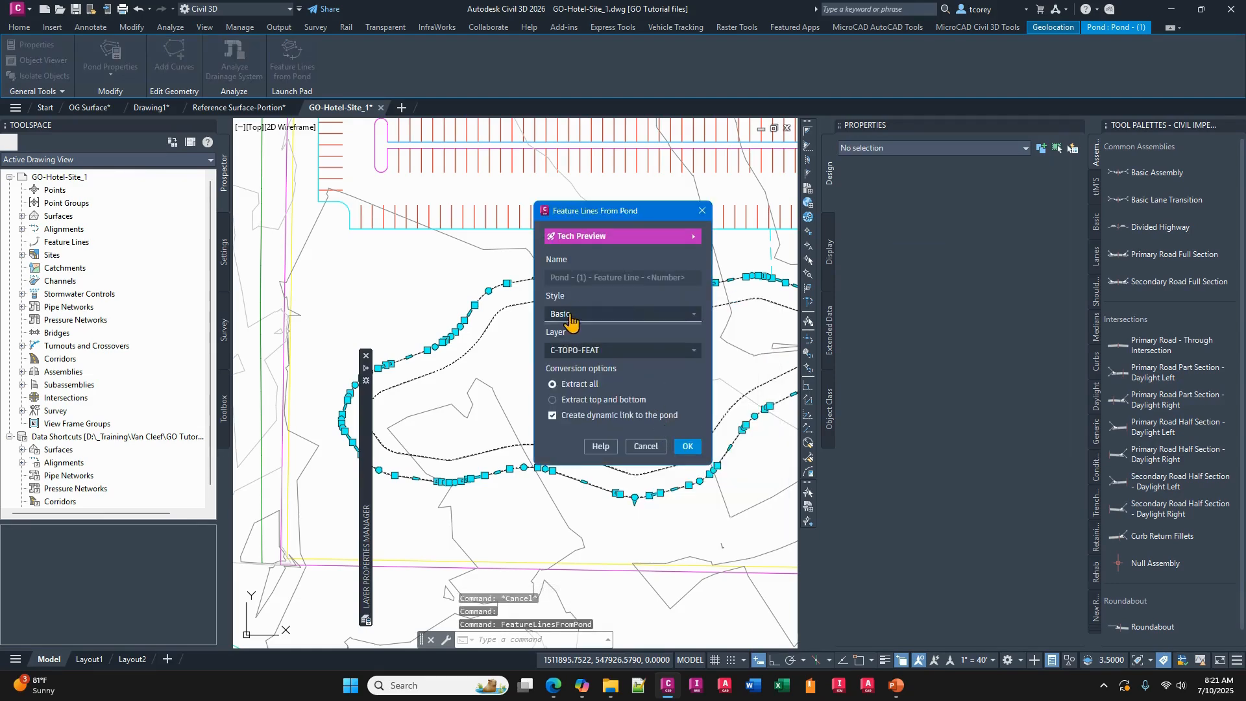
left_click(552, 415)
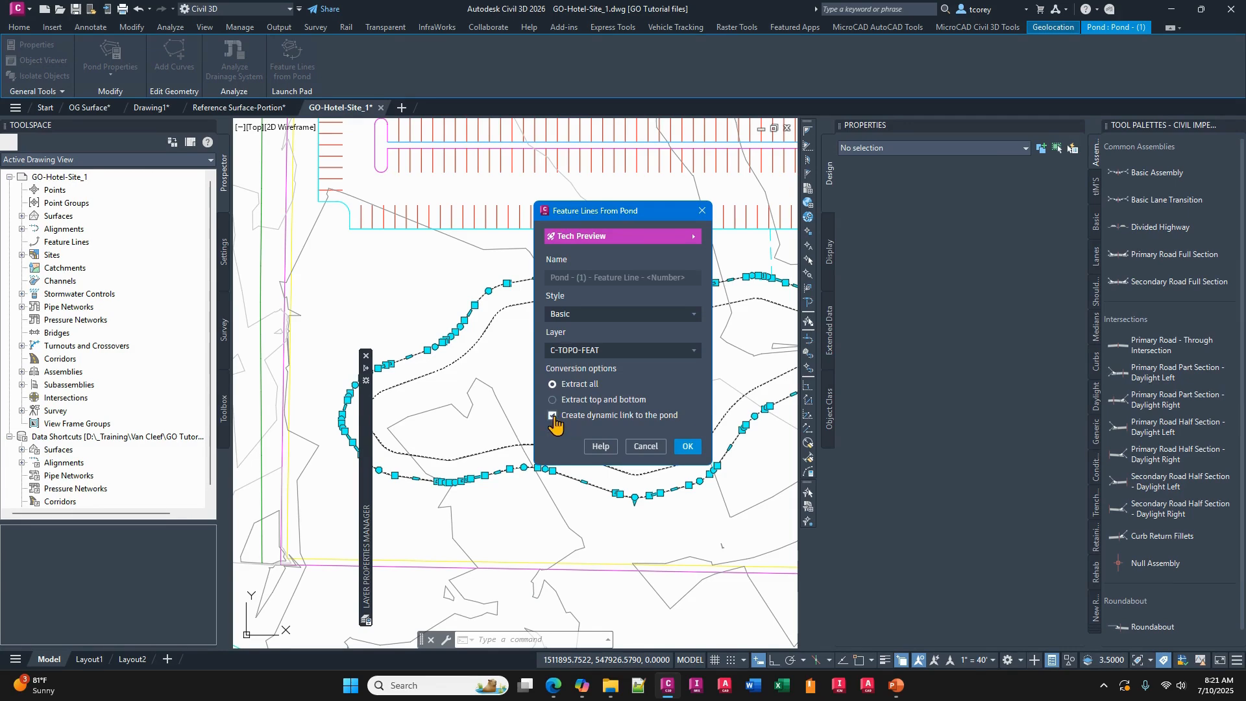
left_click(686, 446)
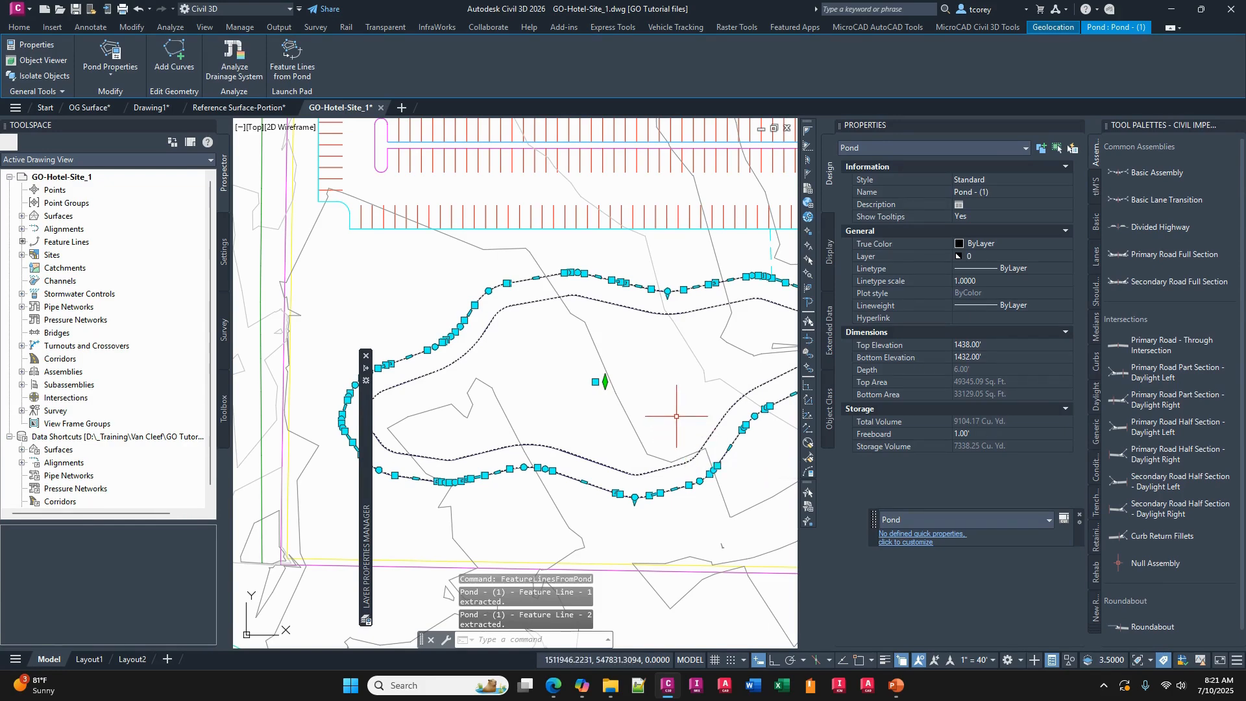
key("Escape")
Select the two extracted feature lines along the pond's bottom and top edges and examine their properties.
left_click(716, 427)
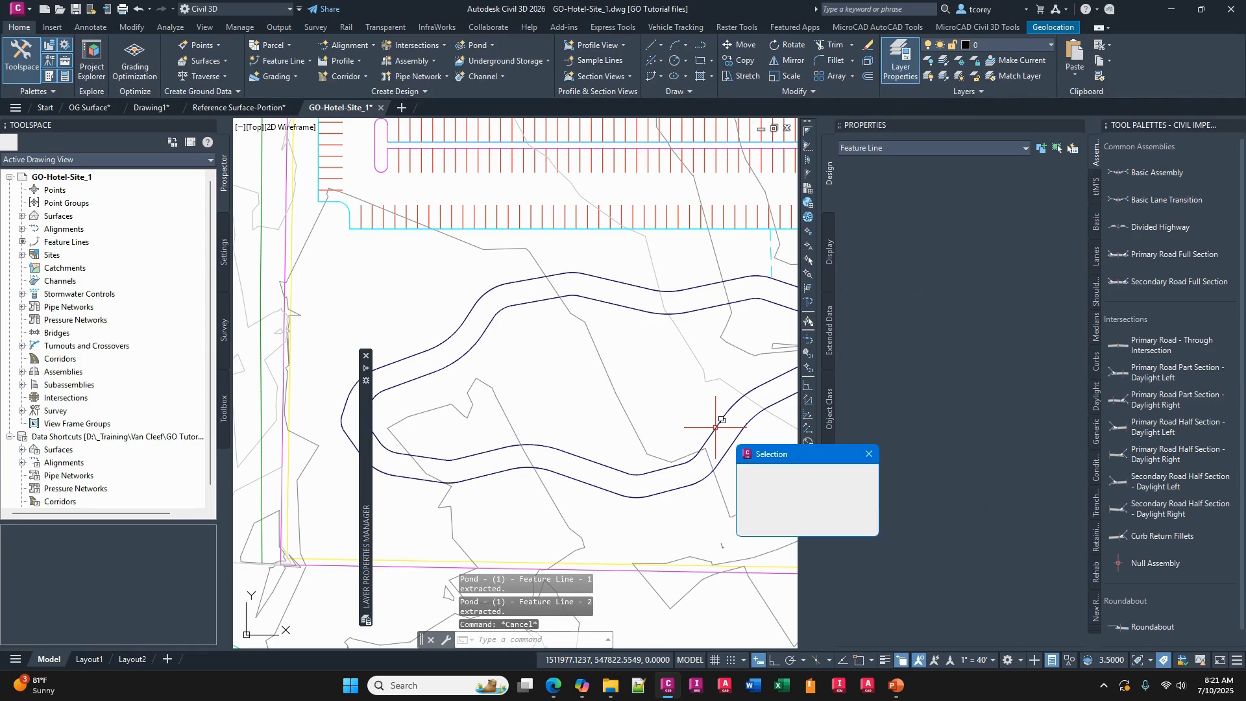
left_click(756, 480)
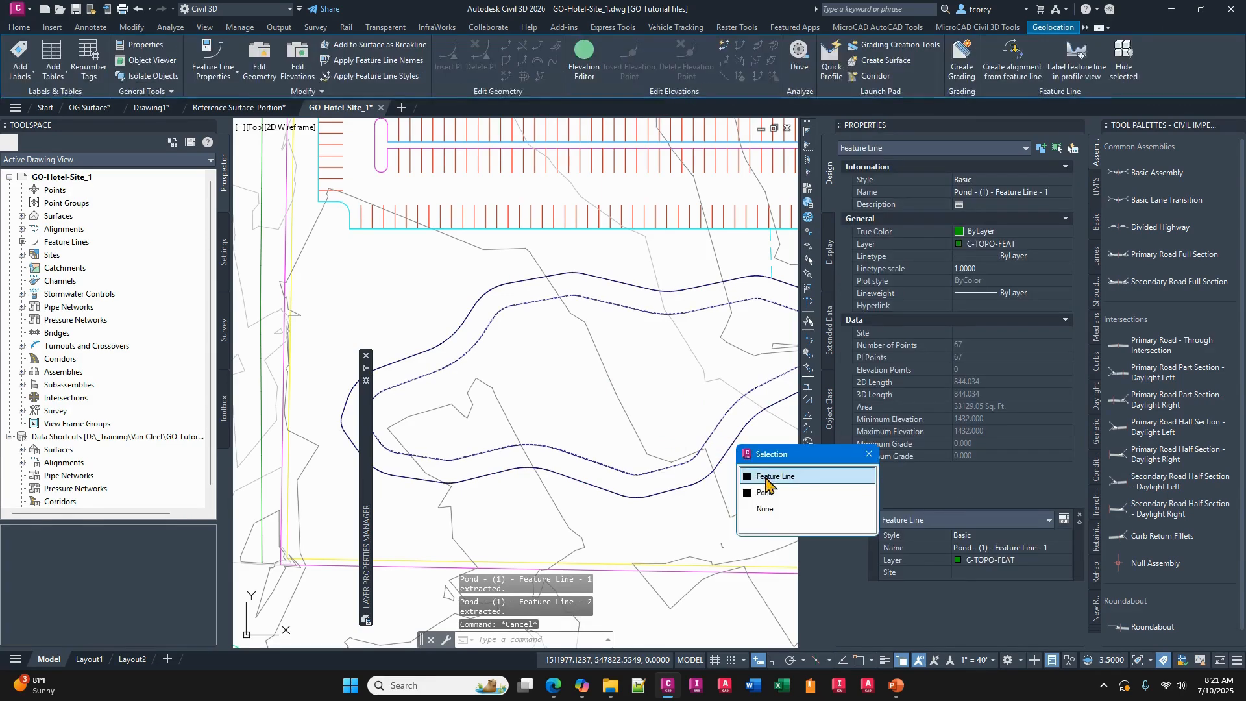
left_click(742, 432)
left_click(789, 480)
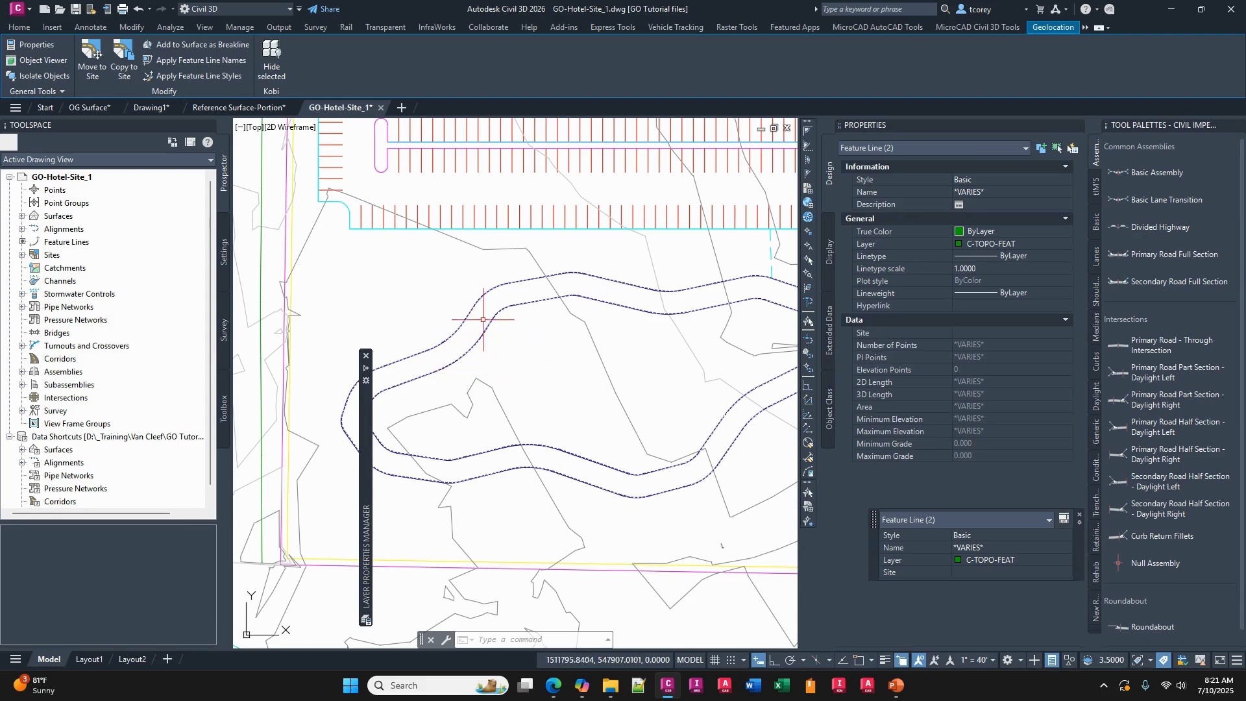
middle_click_drag(471, 378, 617, 362)
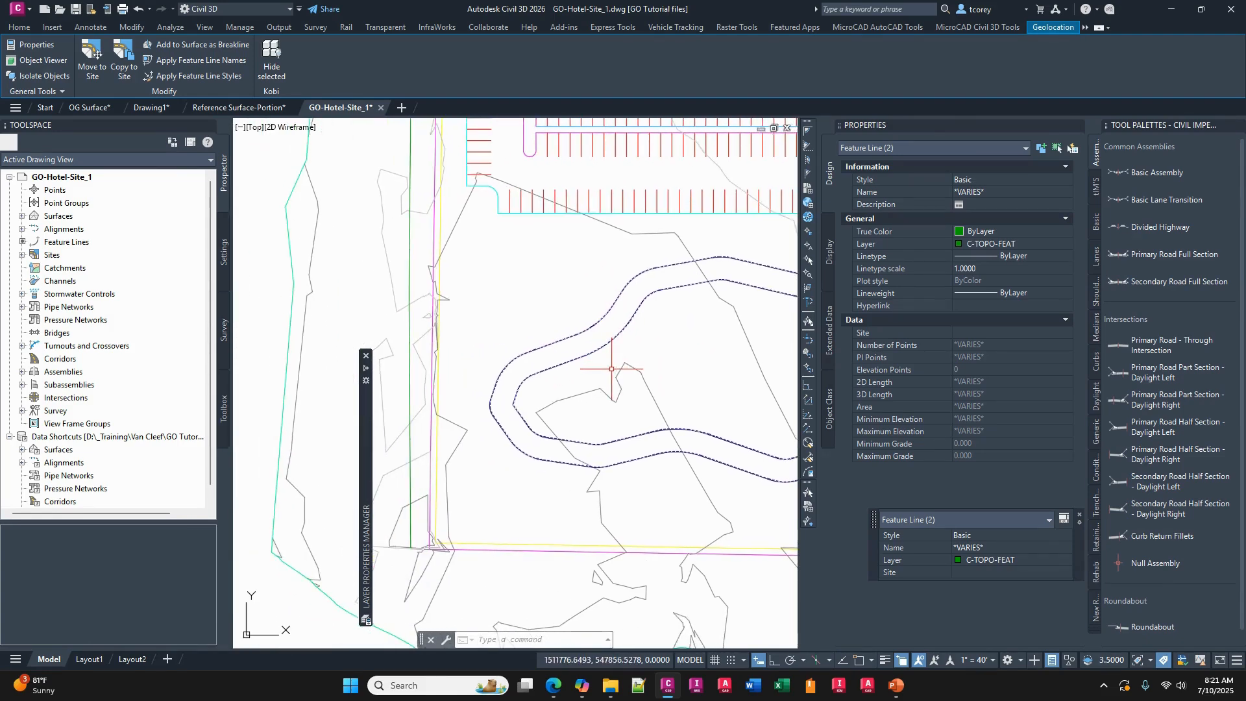
middle_click_drag(611, 369, 595, 387)
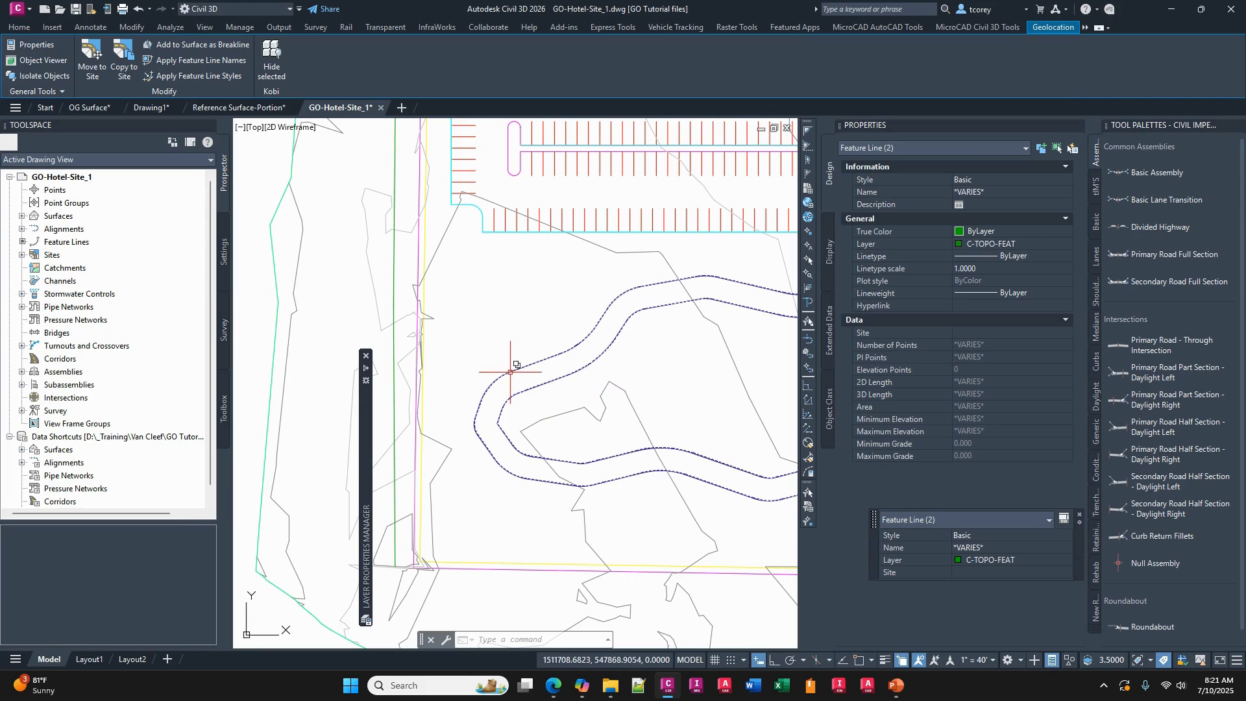
middle_click_drag(524, 353, 511, 360)
scroll(507, 364, "down", 2)
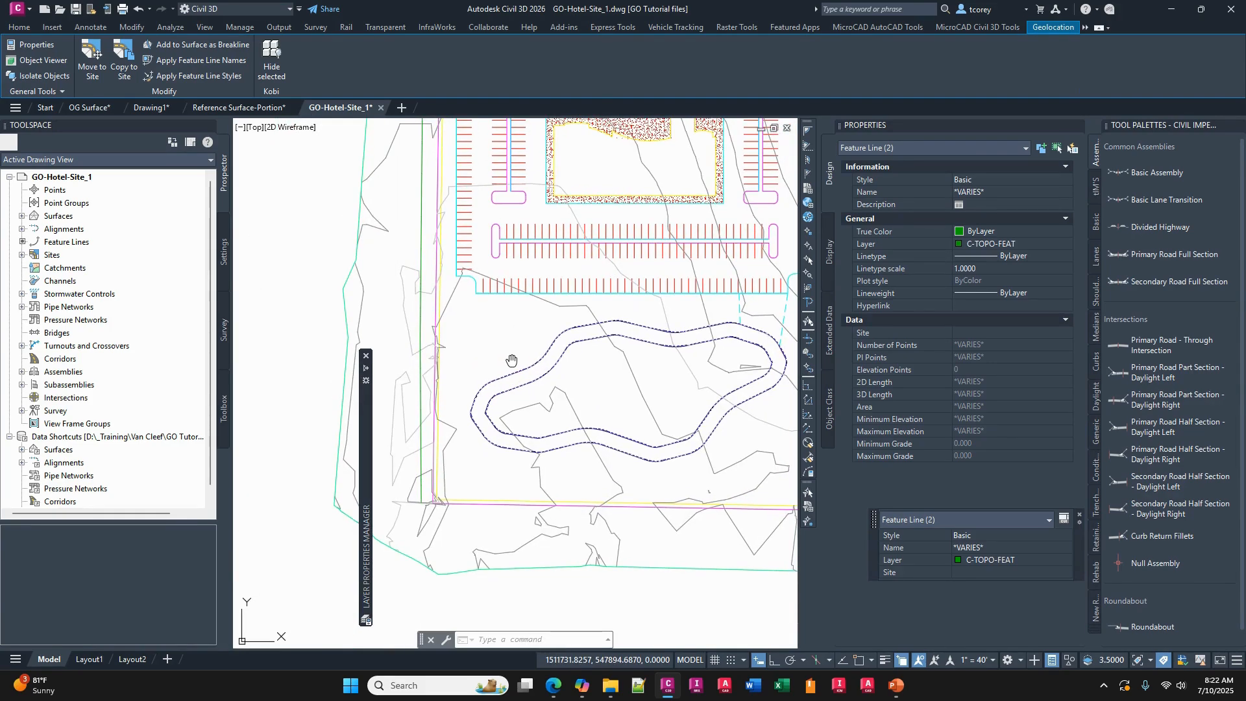
Inspect the existing TIN surface beneath the pond by selecting one of its contours, leaving nothing selected.
left_click(561, 307)
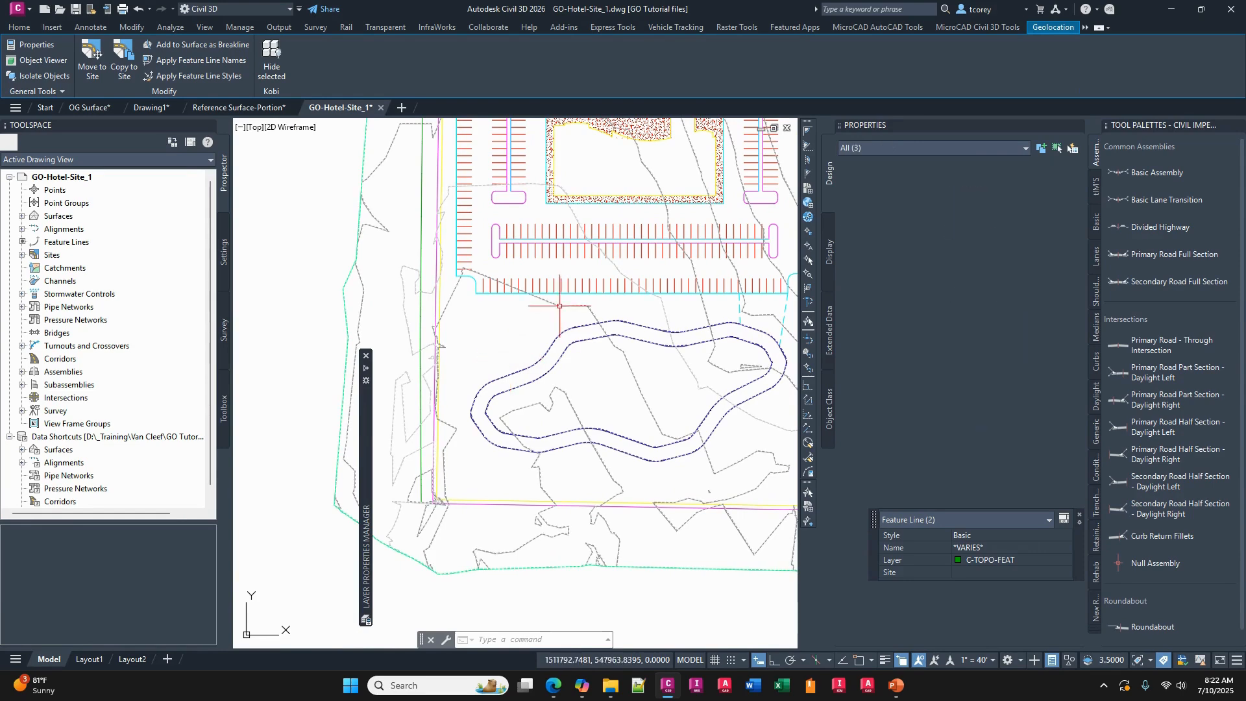
key("Escape")
key("Escape")
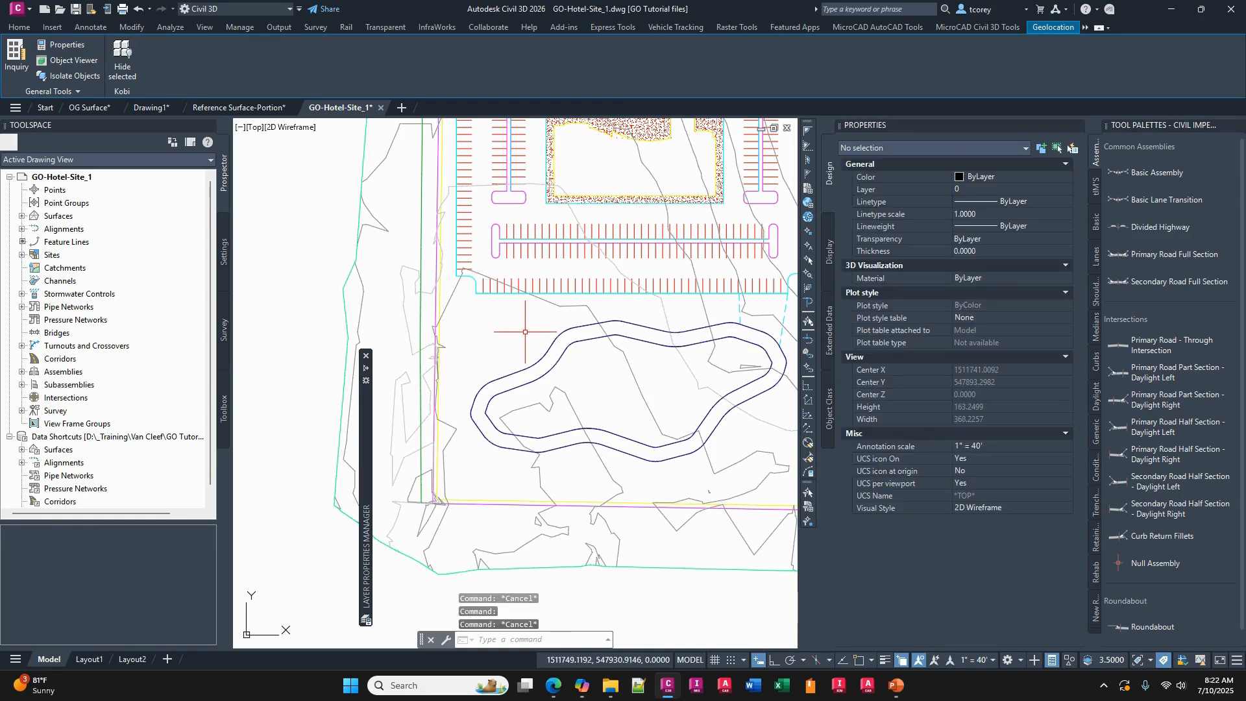
left_click(586, 303)
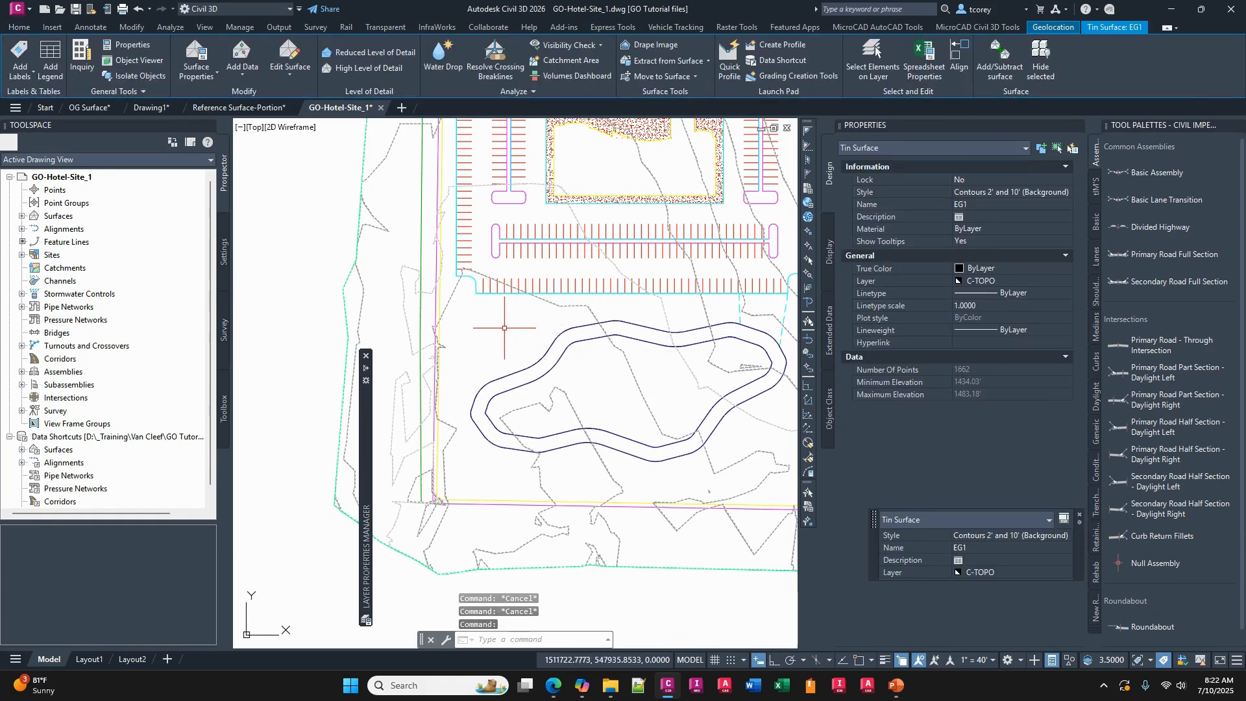
key("Escape")
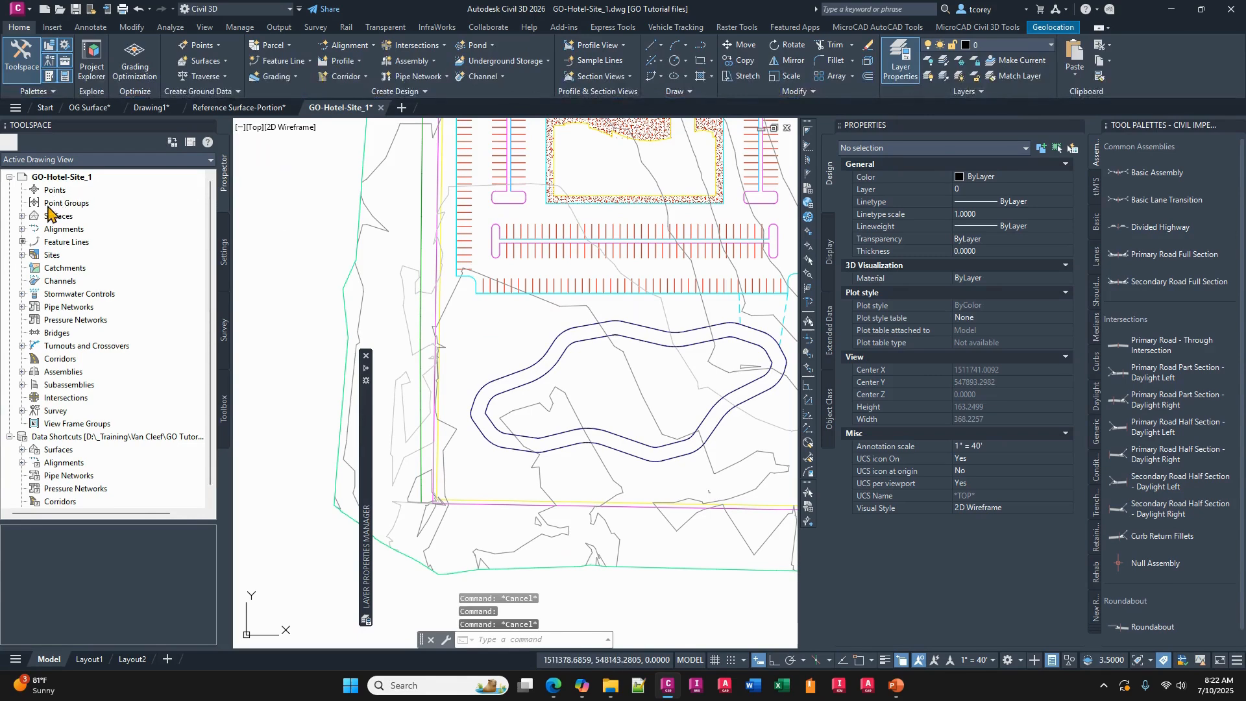
Create a TIN surface named "eg1 with pond" on layer C-TOPO with the Contours 2' and 10' (Background) style.
right_click(55, 216)
left_click(110, 223)
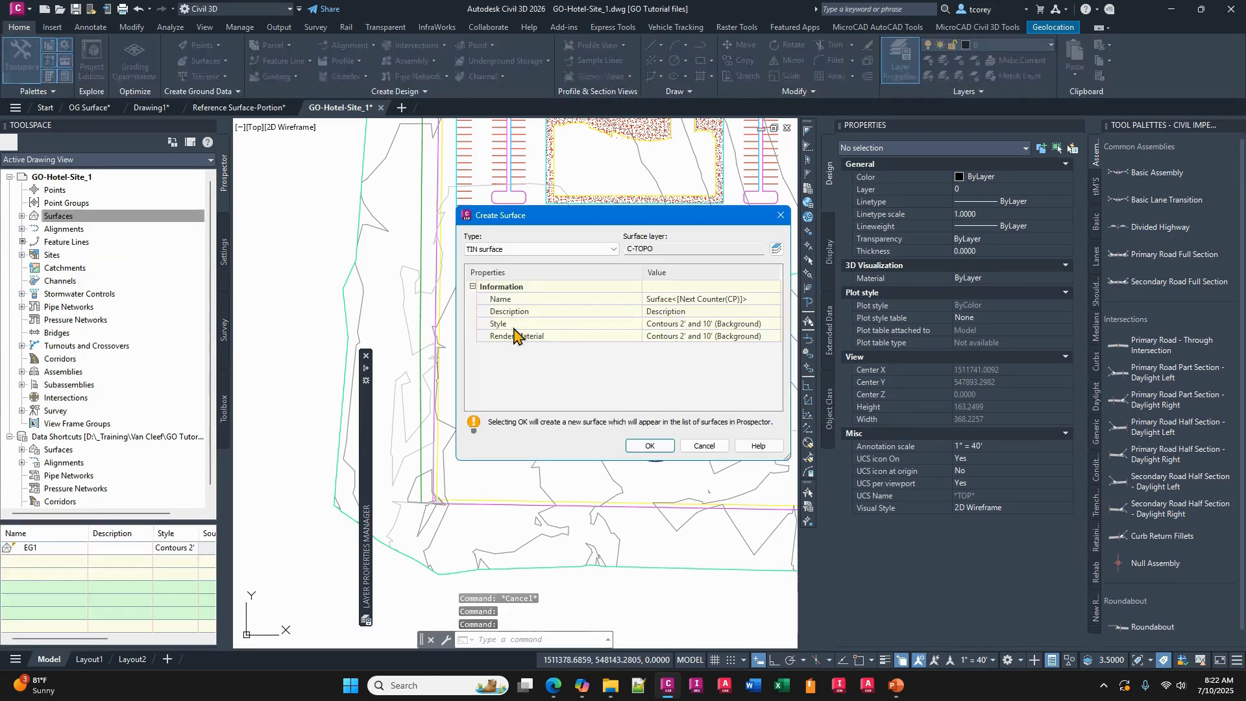
left_click(755, 298)
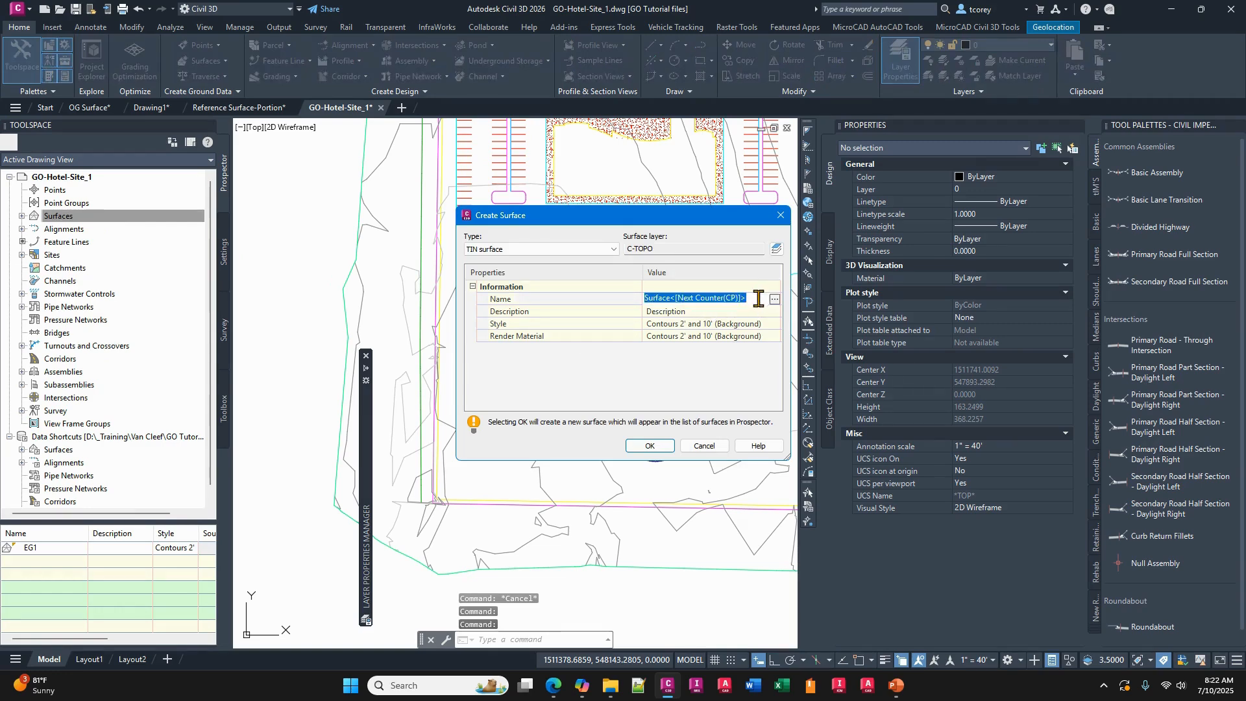
type("eg")
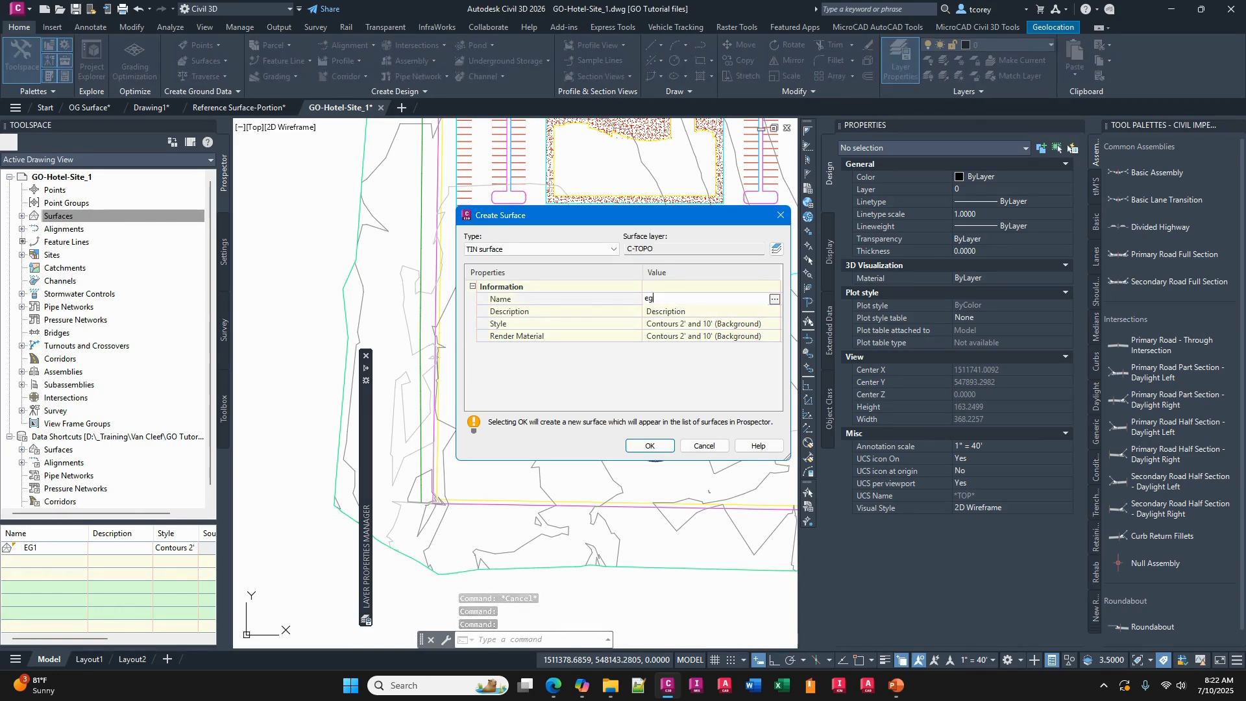
type("1 with pond")
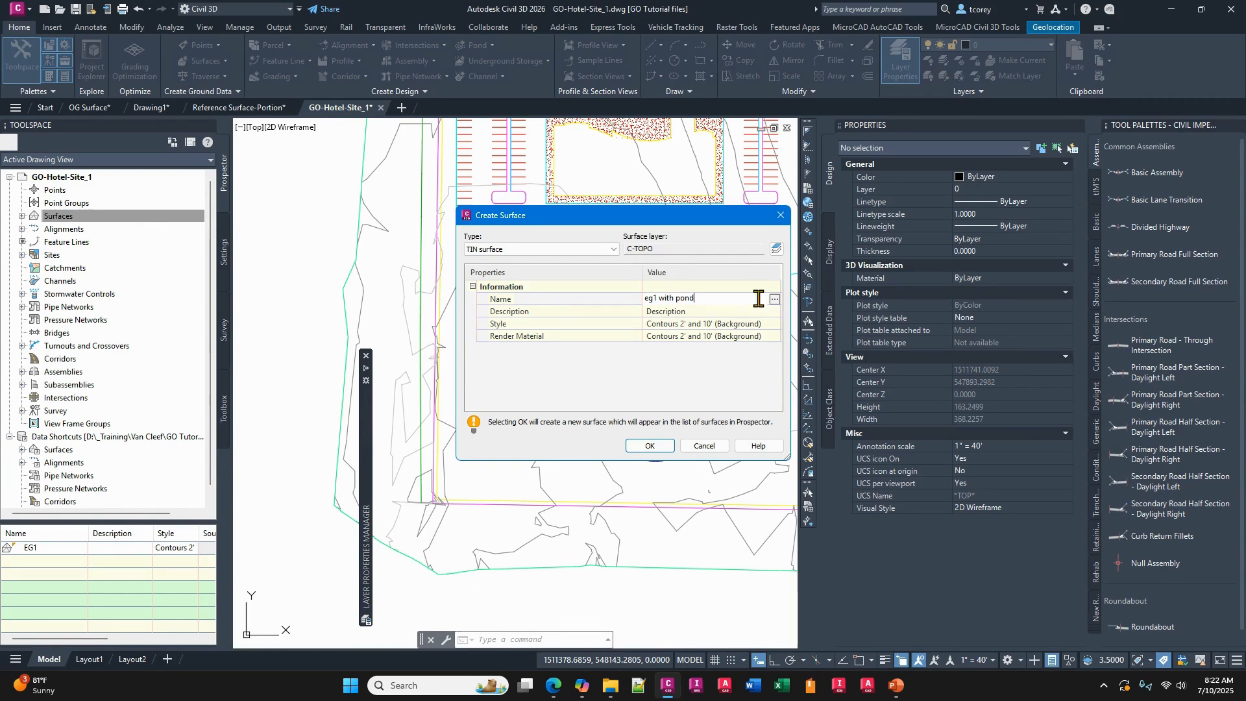
key("Return")
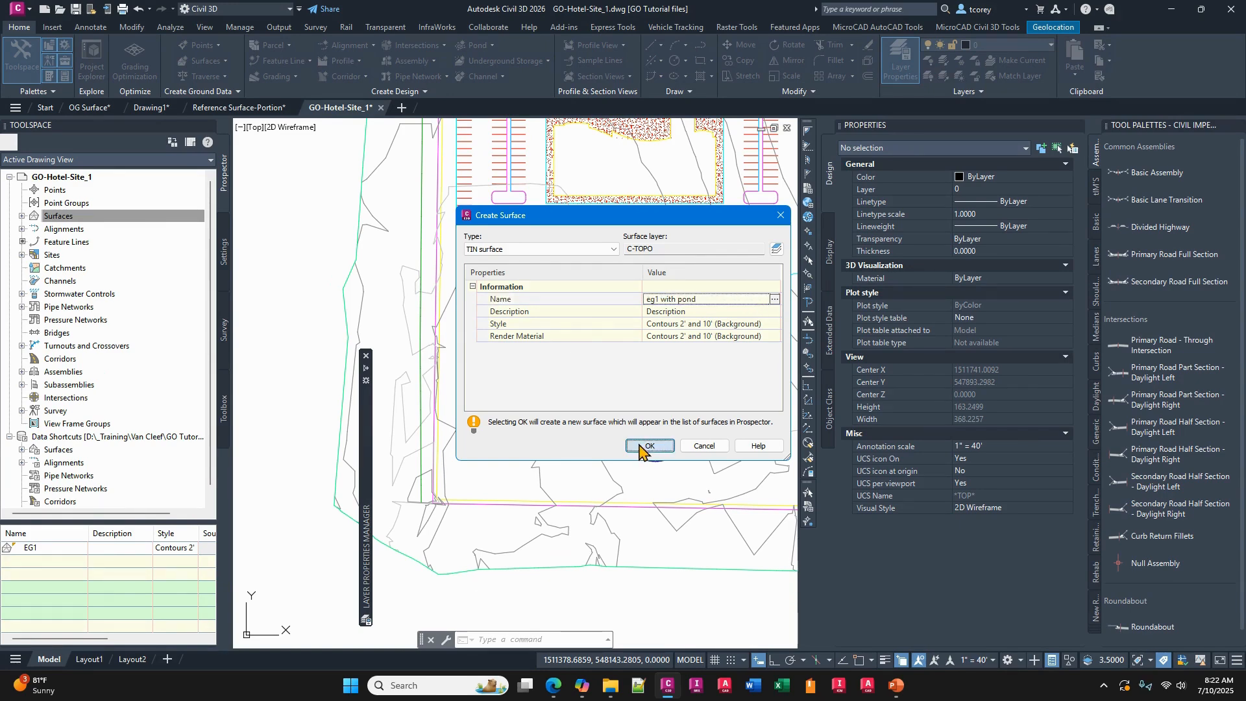
left_click(644, 445)
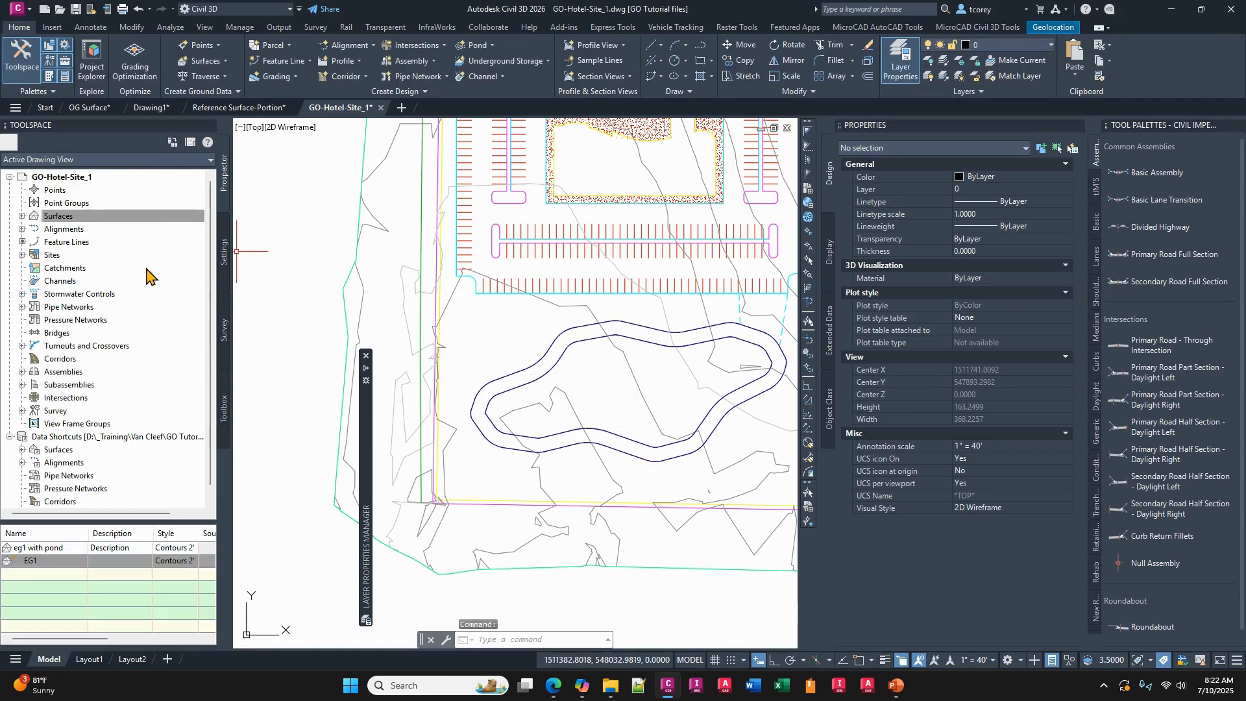
Paste the EG1 surface into the definition of the "eg1 with pond" surface.
left_click(21, 216)
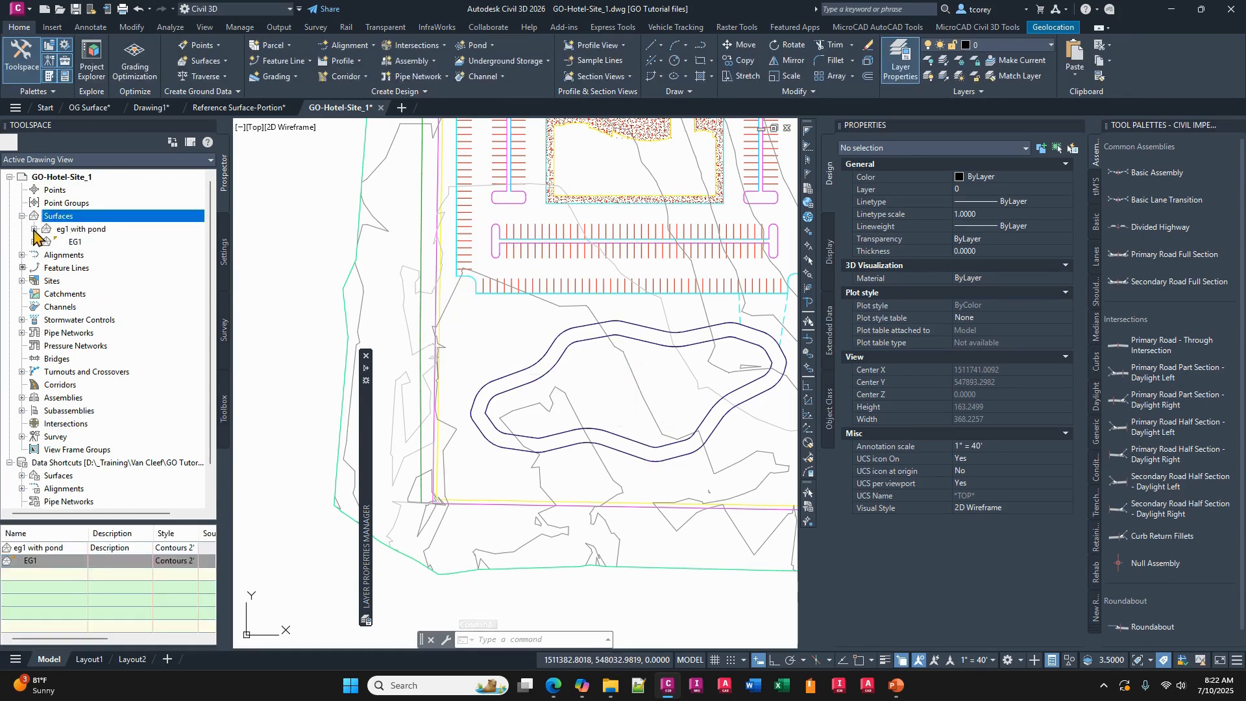
left_click(34, 229)
left_click(46, 268)
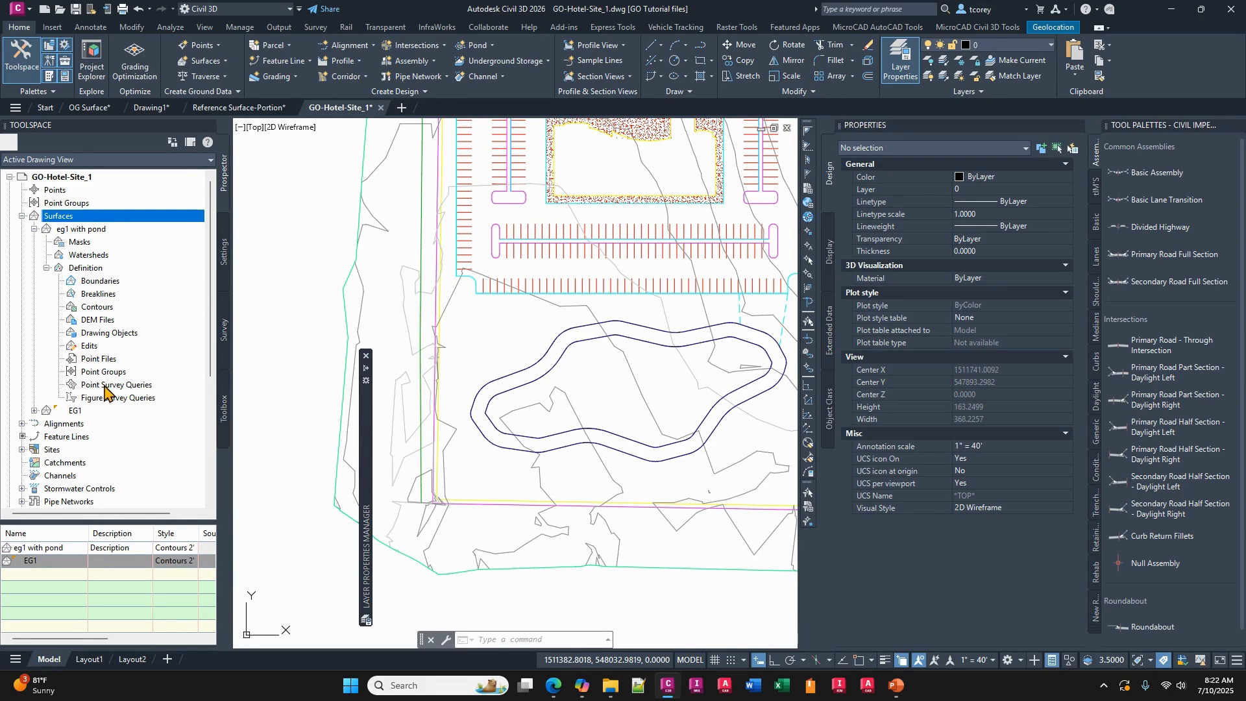
right_click(96, 352)
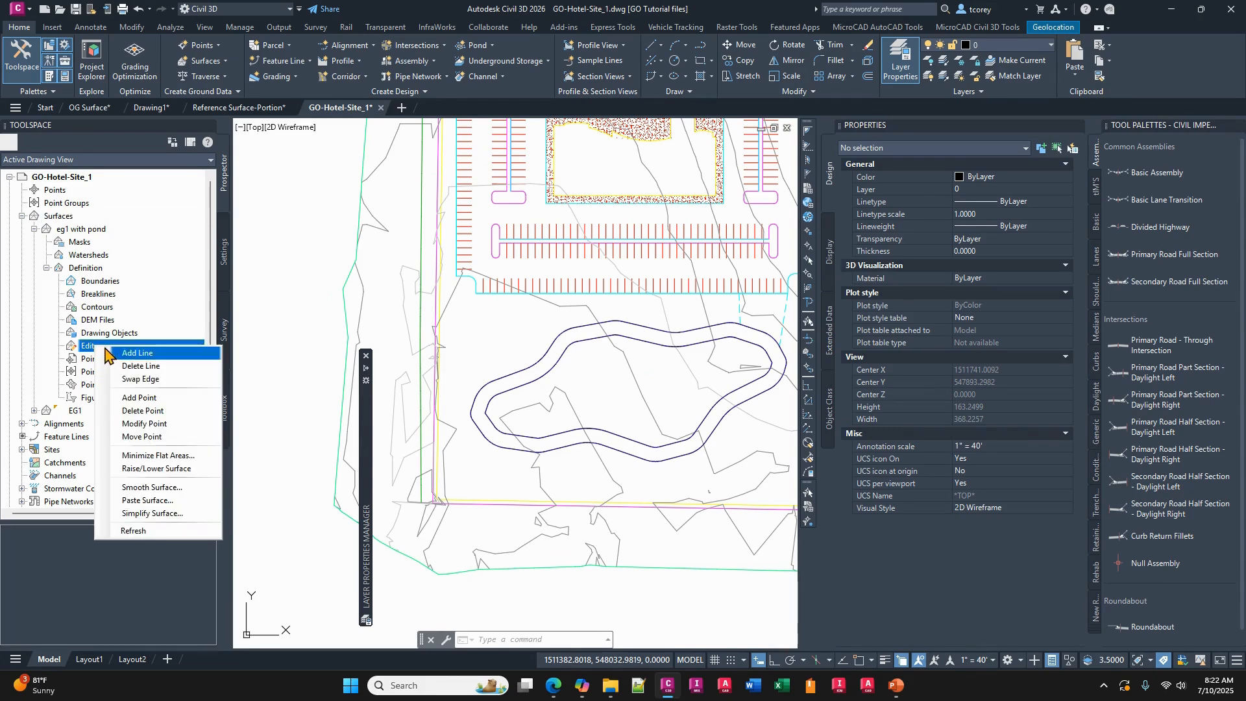
left_click(143, 505)
left_click(598, 447)
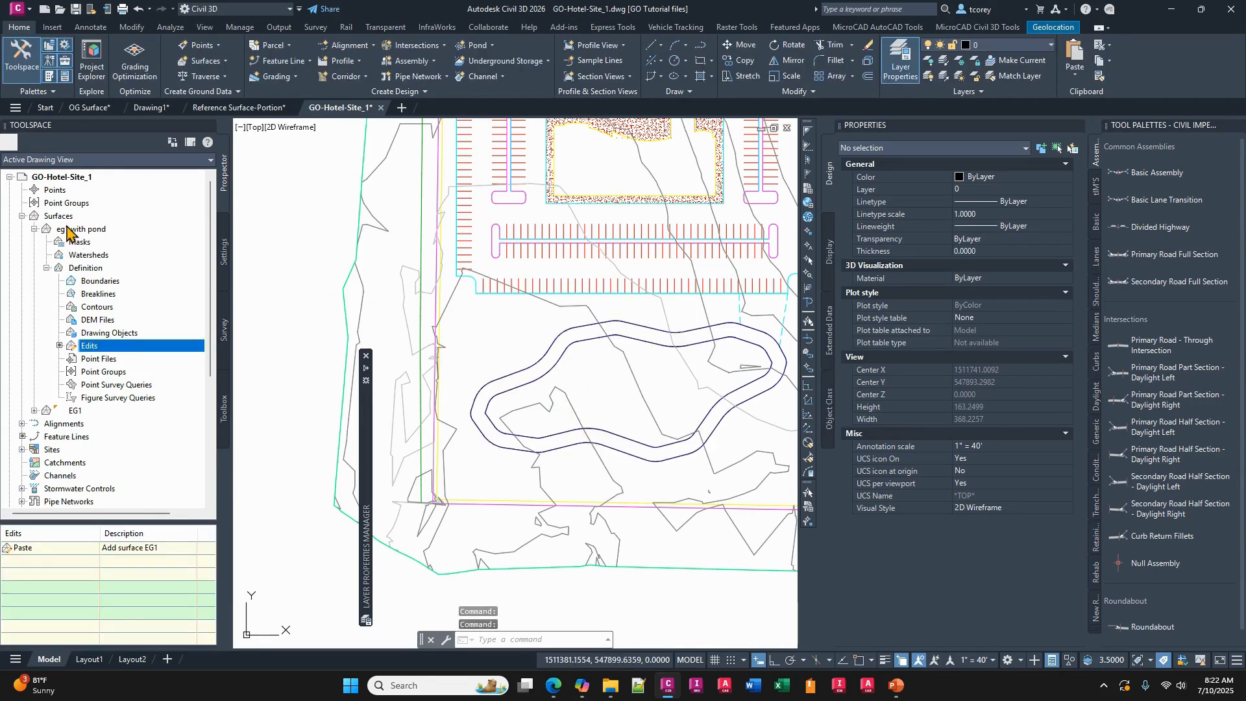
Set the EG1 surface's style to _No Display and check which surface the contours beneath the pond belong to.
right_click(75, 412)
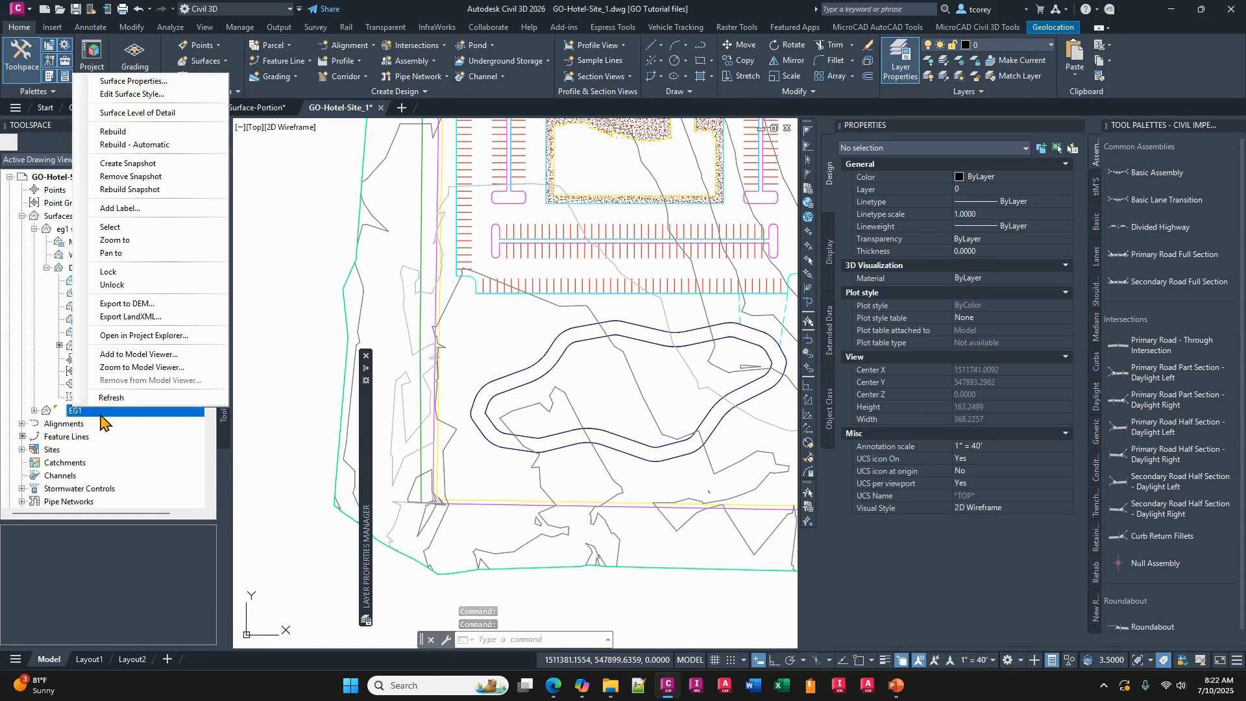
left_click(128, 82)
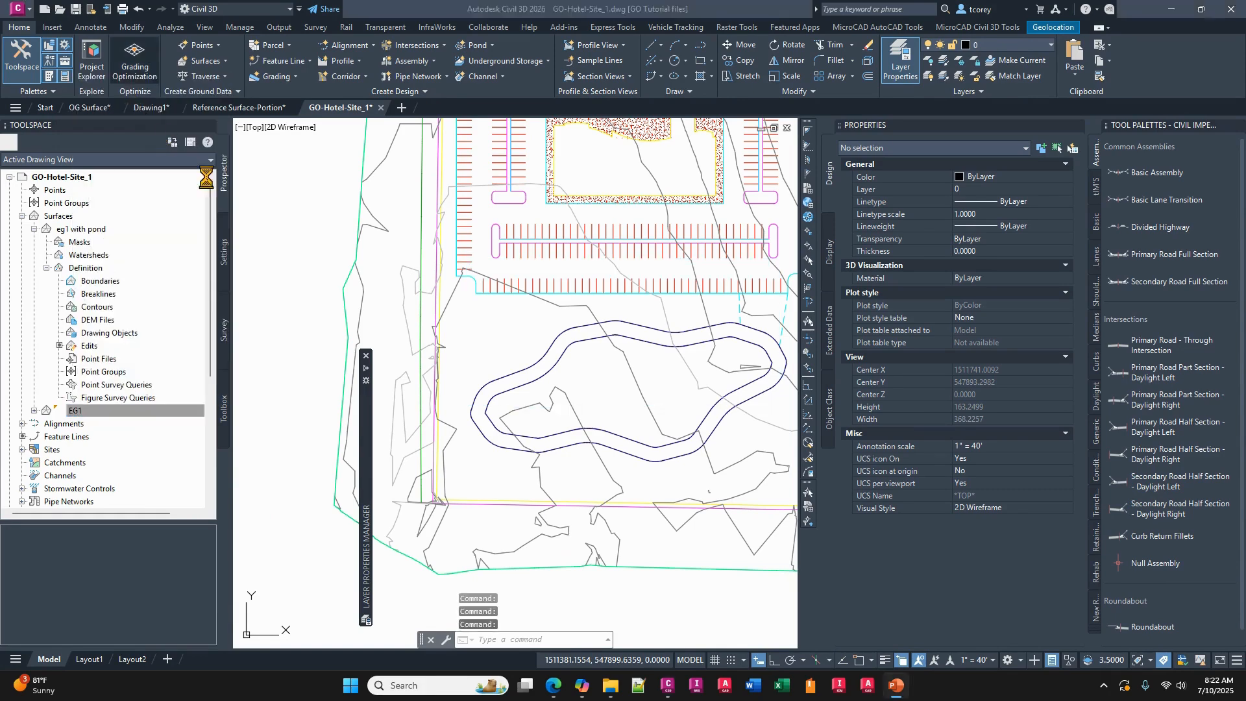
left_click(441, 105)
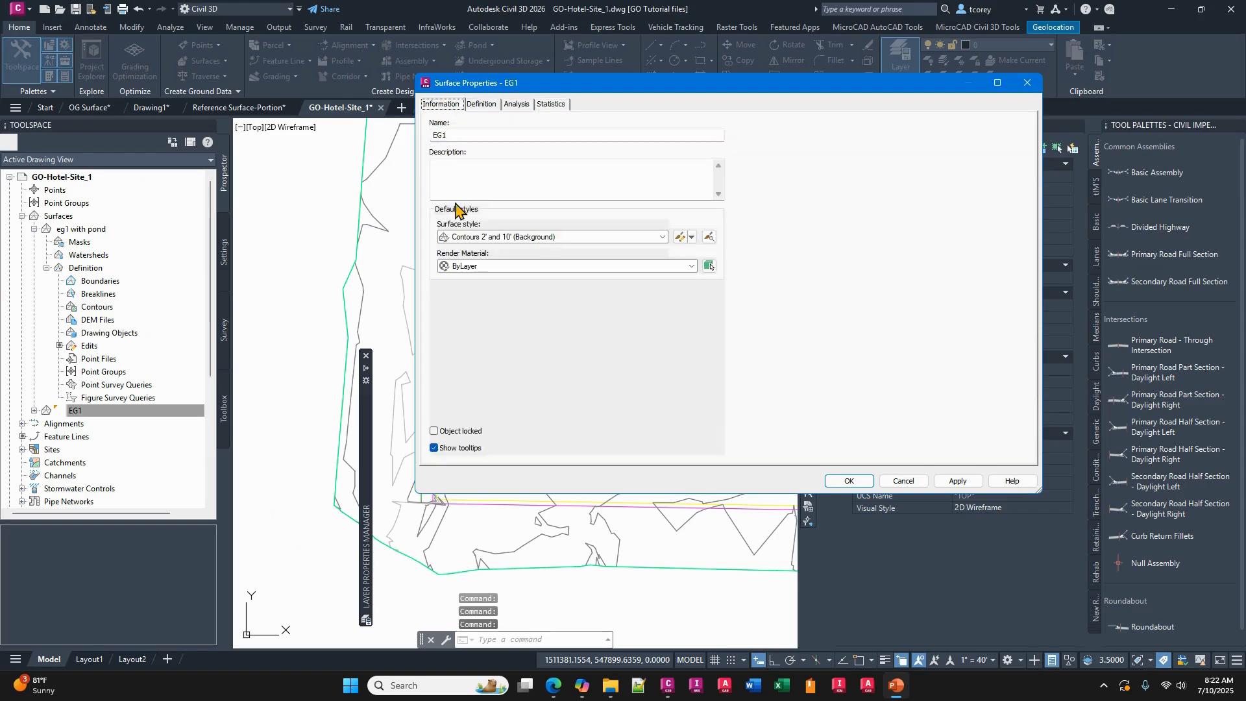
left_click(522, 237)
left_click(479, 253)
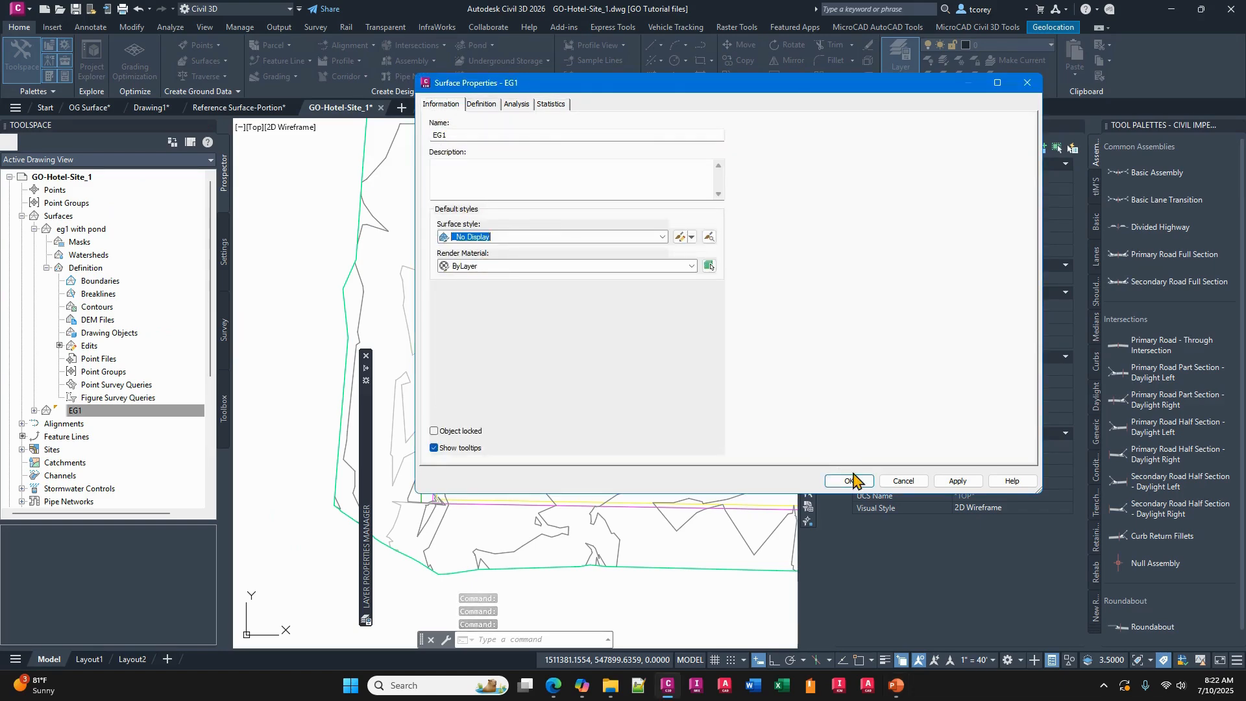
left_click(848, 480)
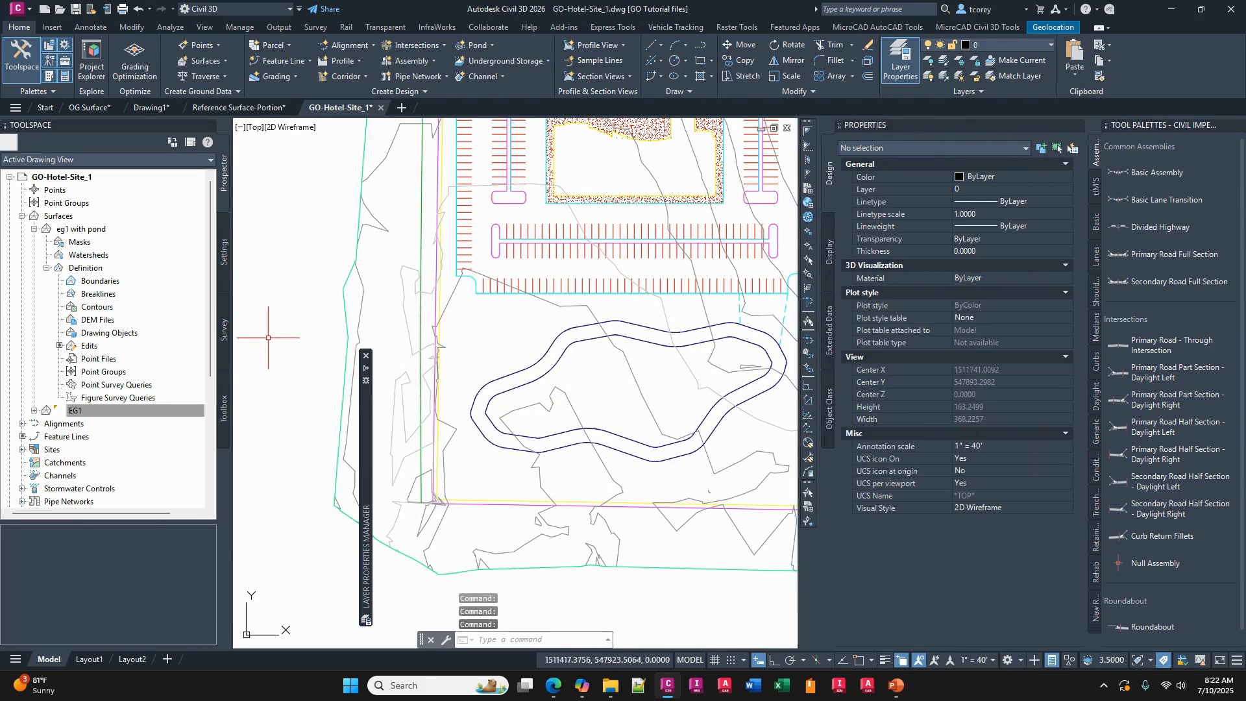
left_click(623, 355)
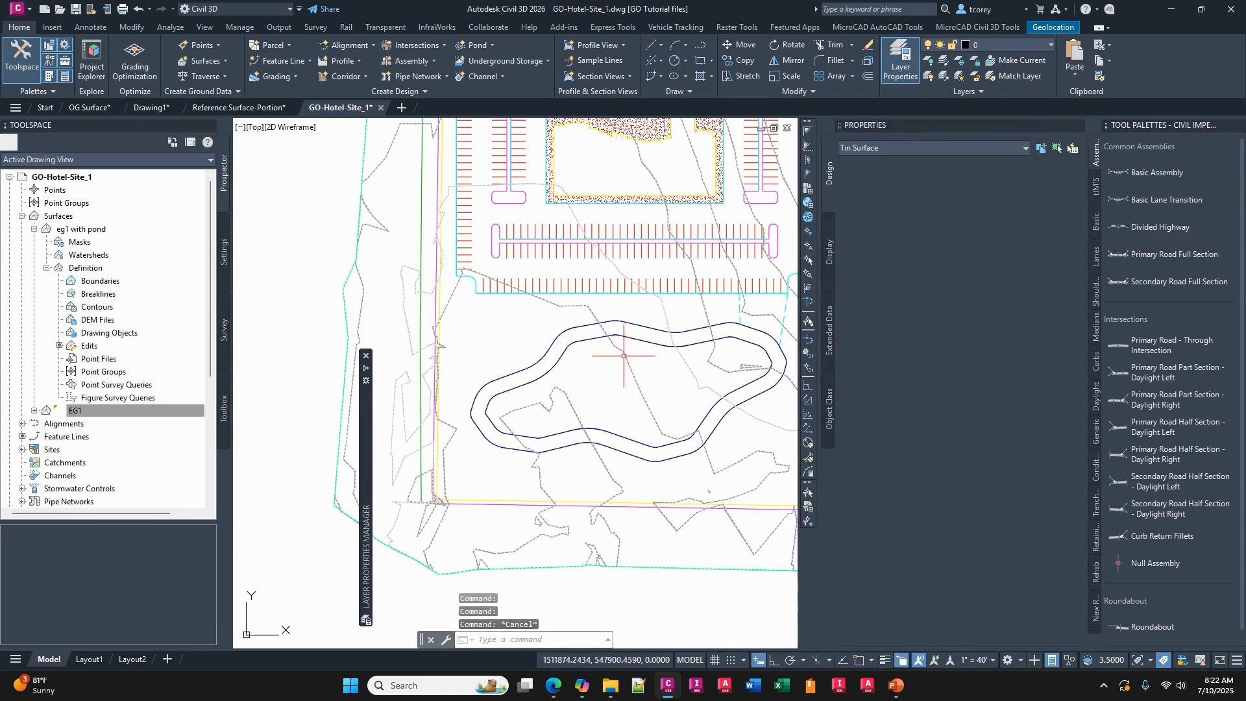
key("Escape")
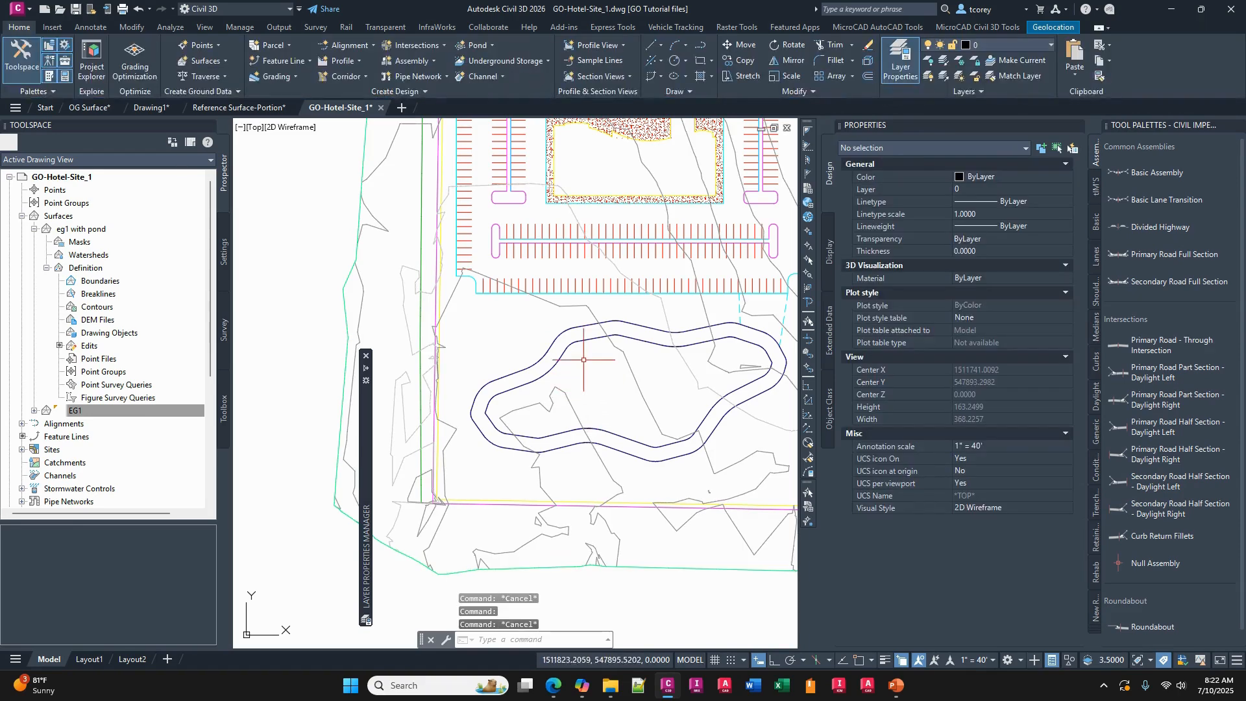
Add the pond's two extracted feature lines to the "eg1 with pond" surface as standard breaklines with a 1.00' mid-ordinate distance.
left_click(572, 329)
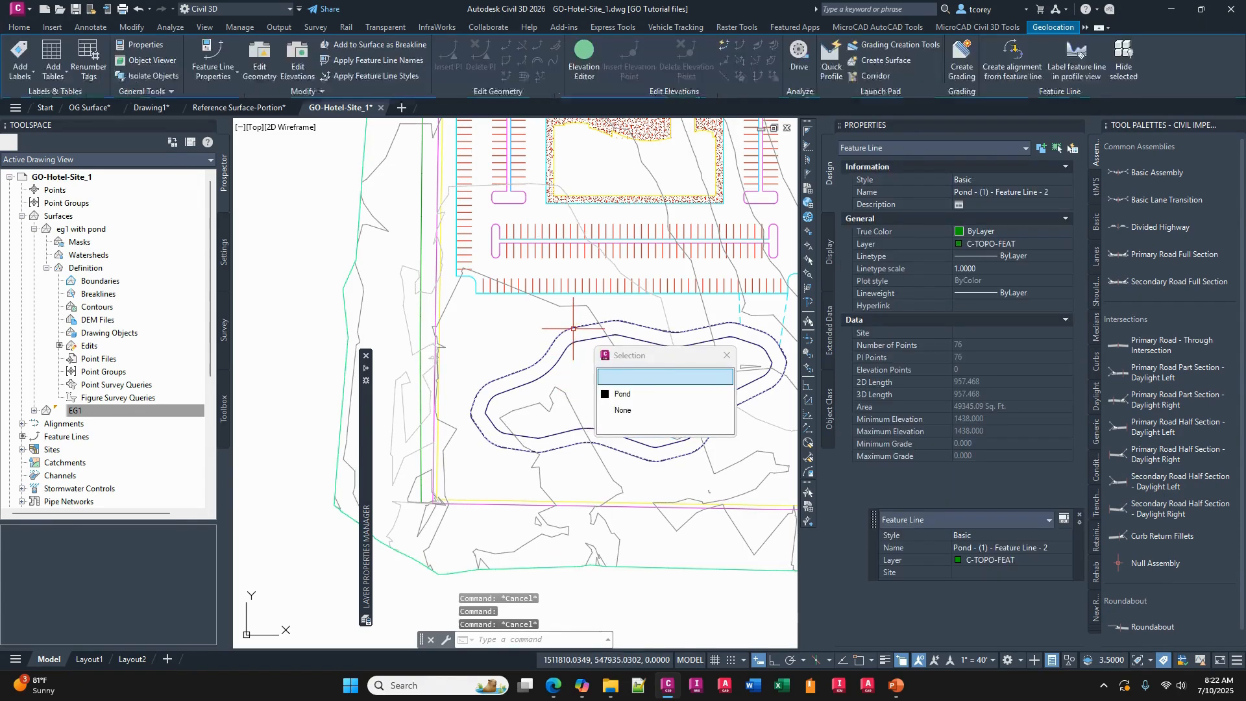
left_click(583, 342)
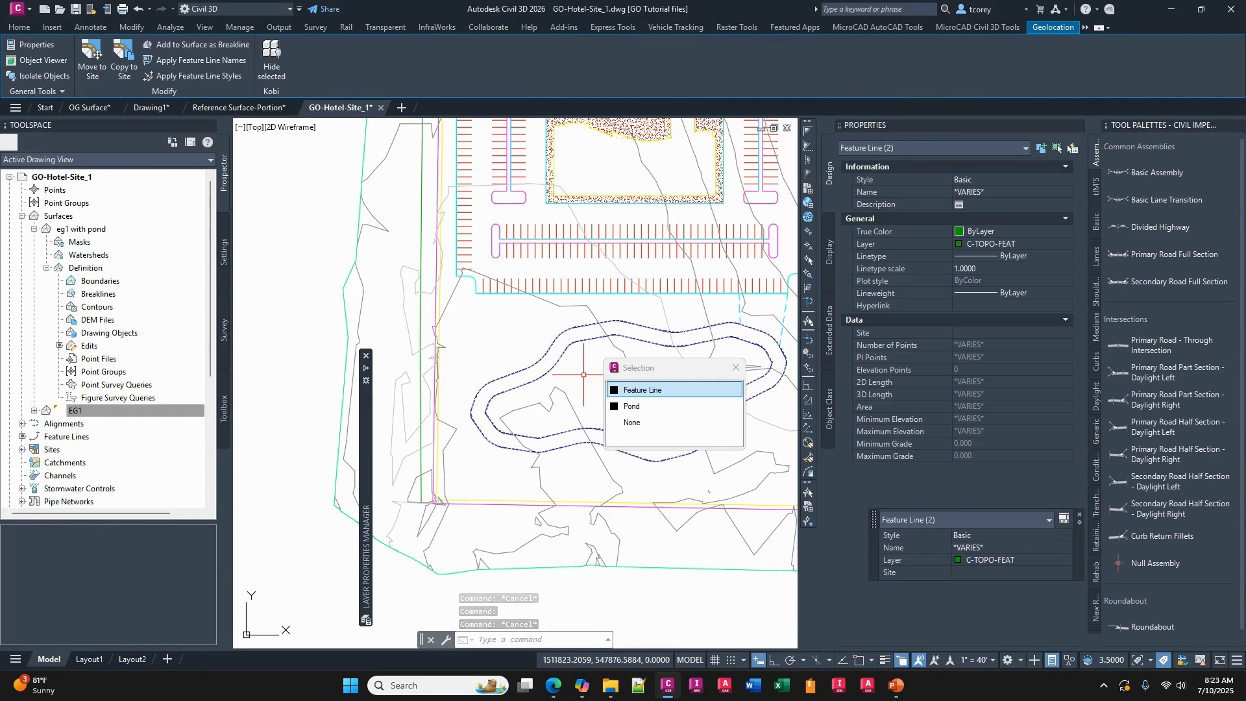
left_click(205, 47)
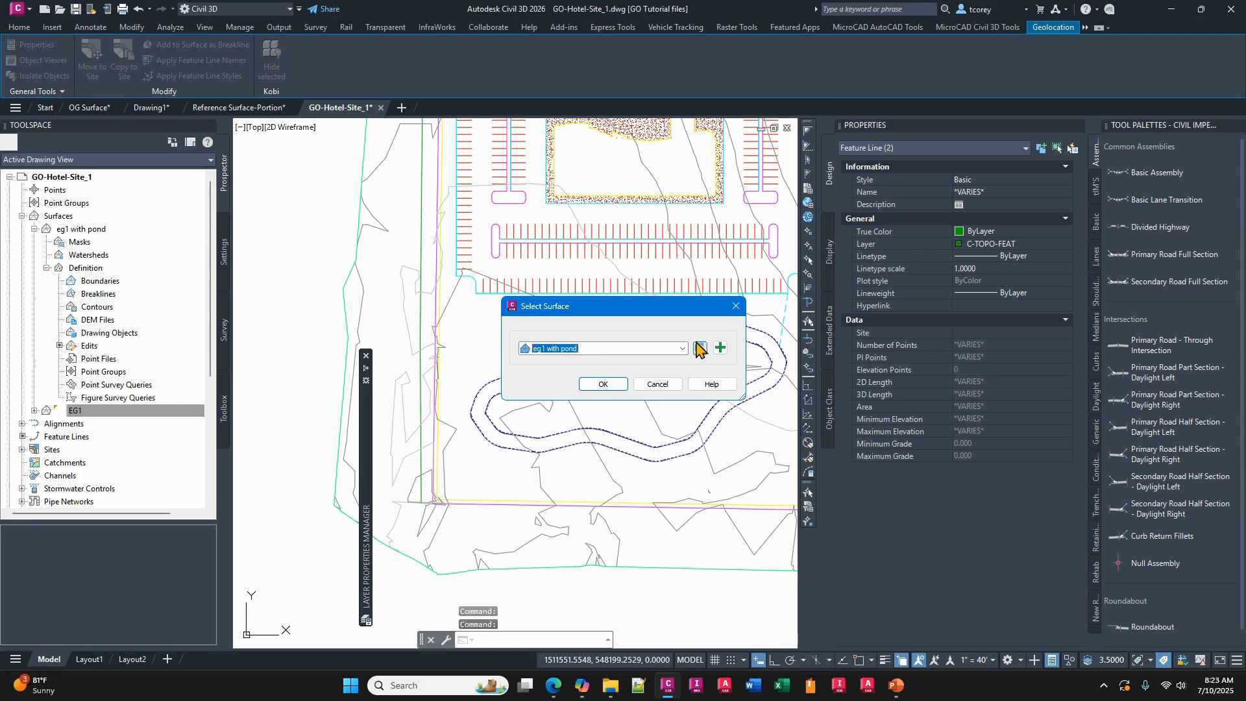
left_click(615, 385)
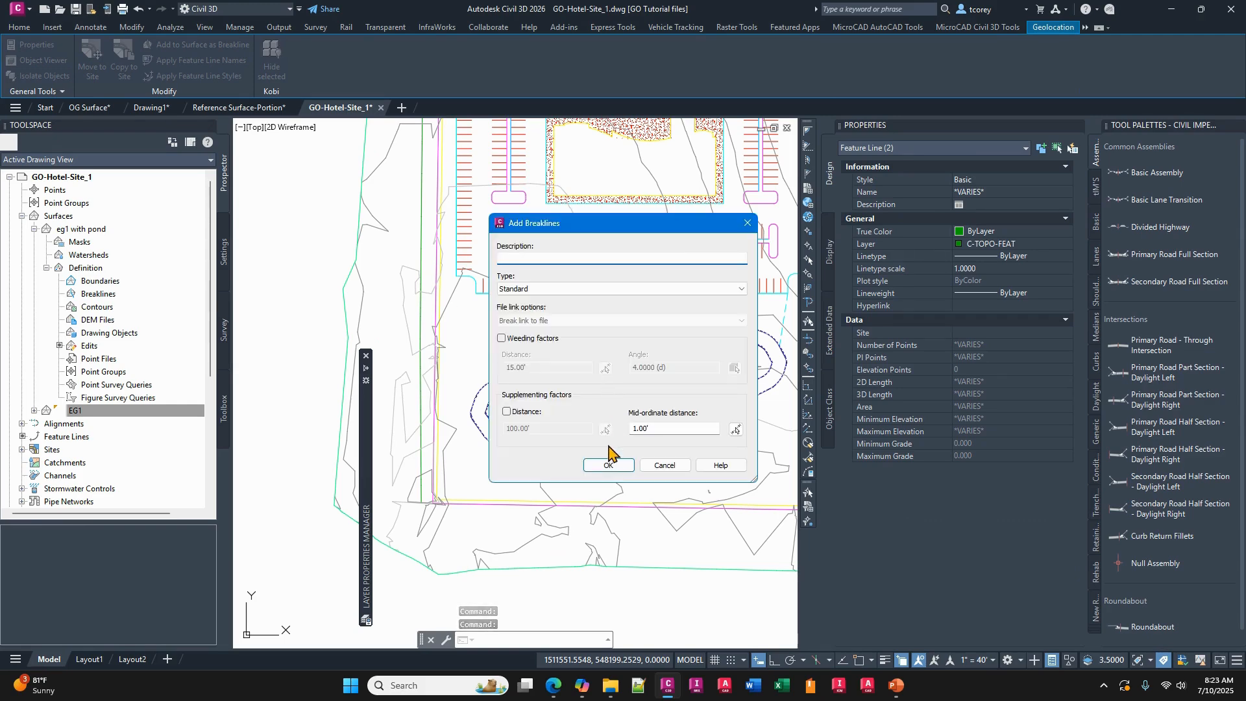
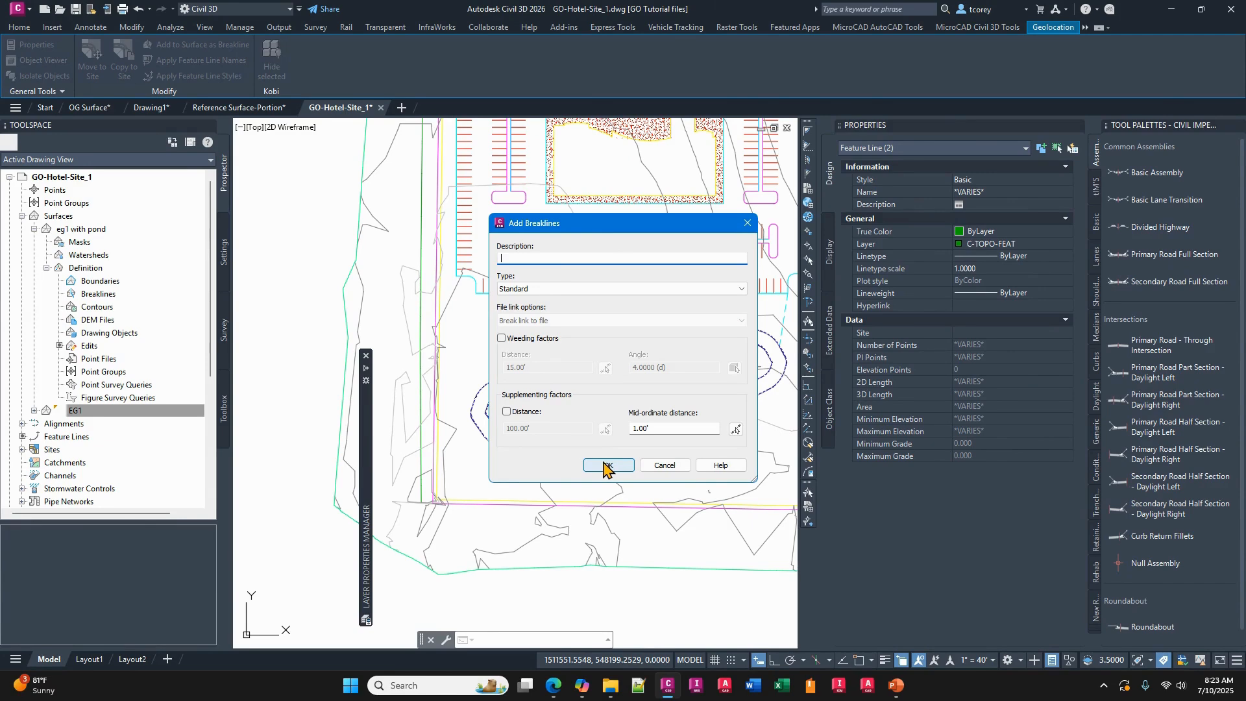
left_click(606, 466)
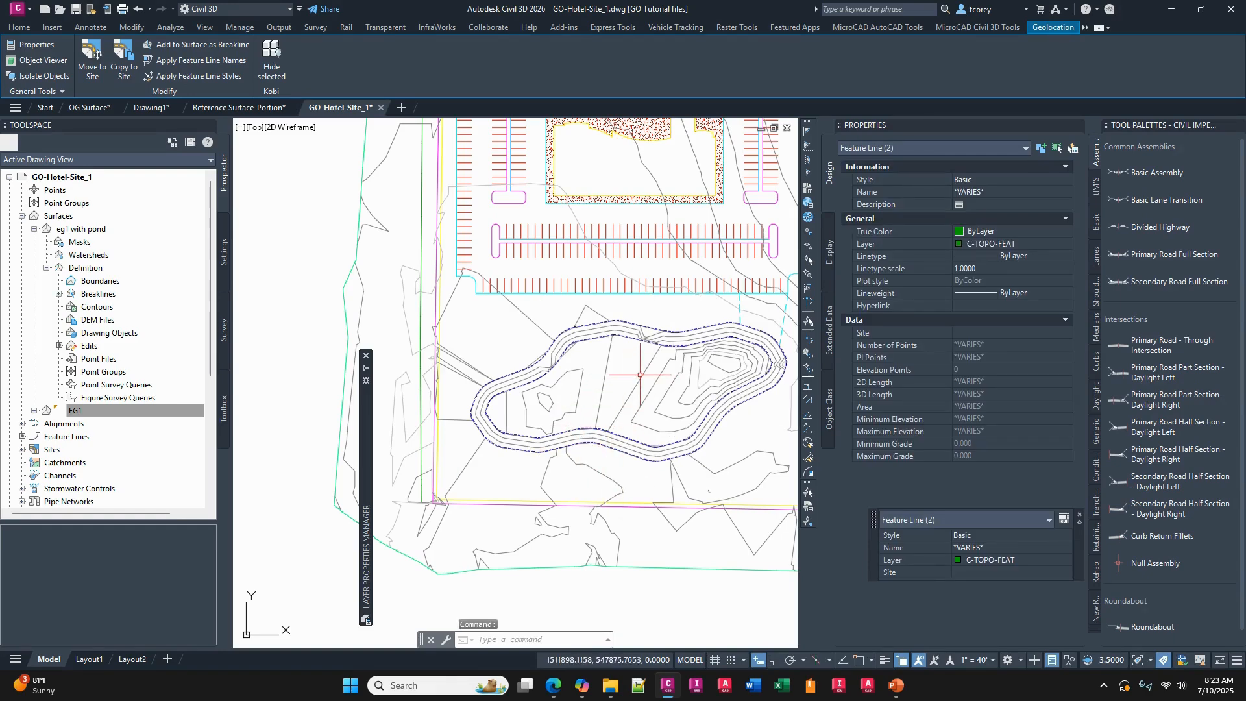
Examine the "eg1 with pond" surface and its pond feature lines in 3D in the Model Viewer, leaving nothing selected.
left_click(614, 376)
right_click(615, 380)
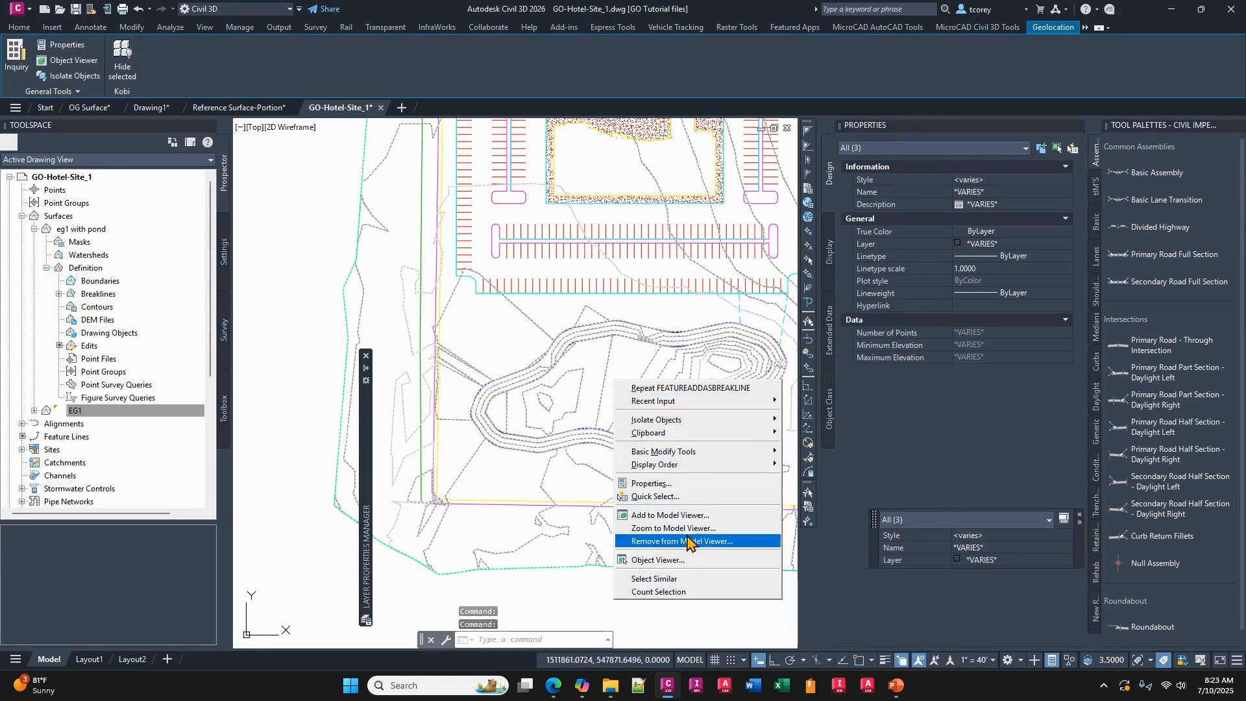
left_click(681, 515)
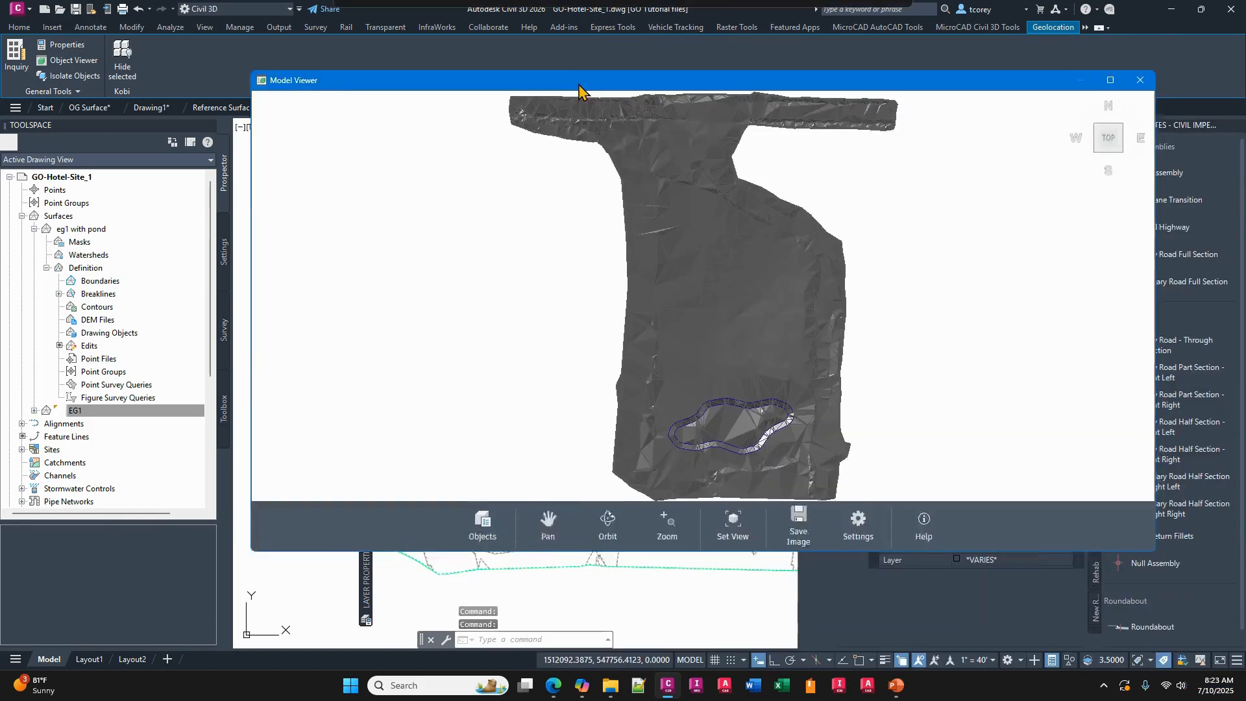
left_click_drag(606, 434, 634, 445)
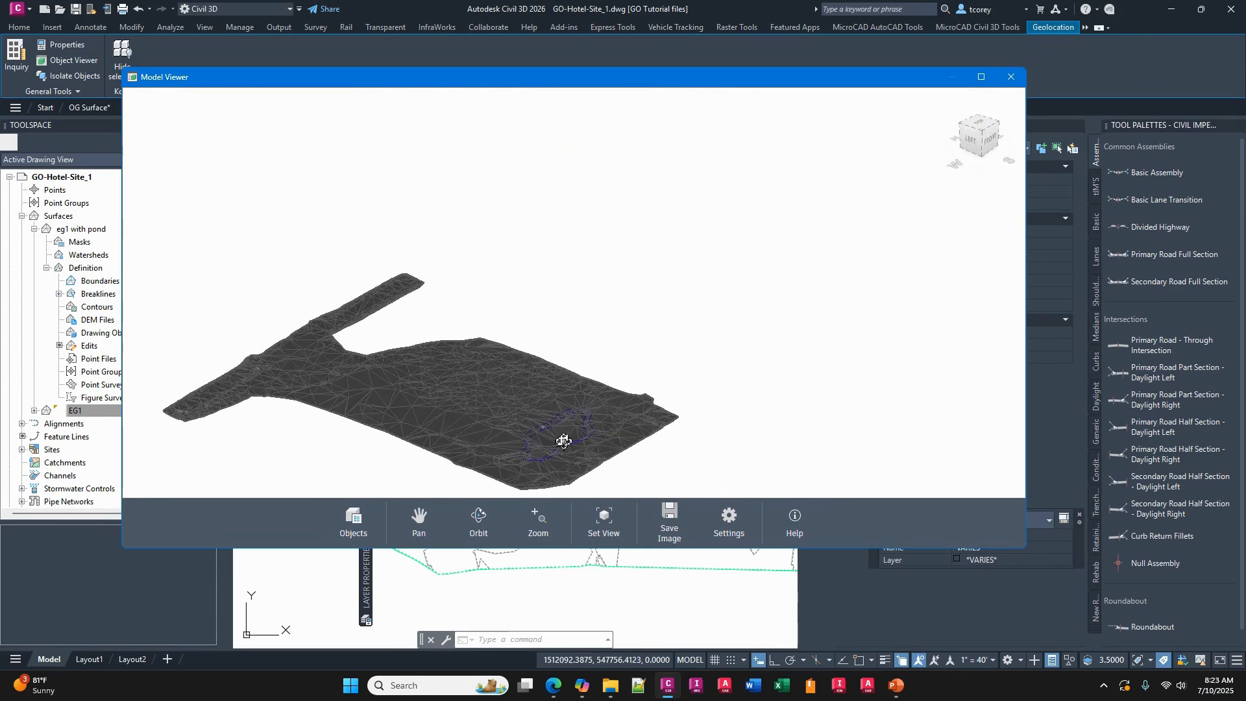
scroll(563, 441, "up", 5)
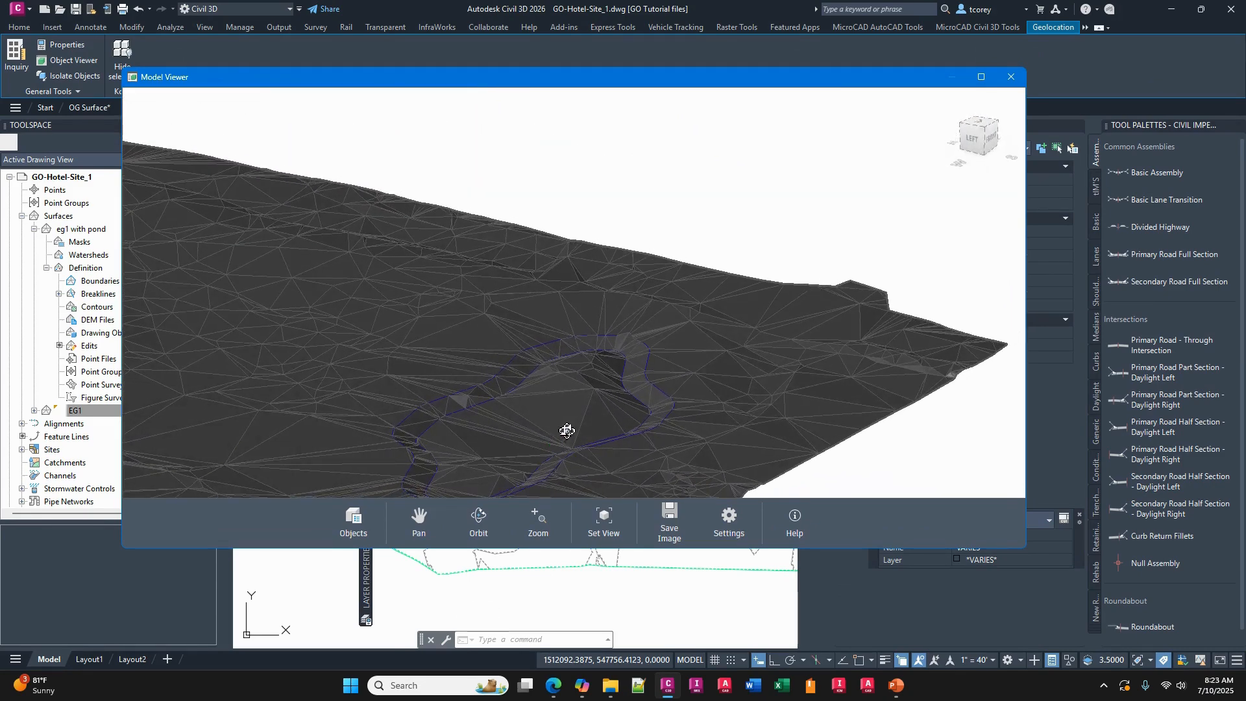
scroll(570, 429, "down", 4)
middle_click_drag(570, 429, 506, 427)
scroll(643, 347, "up", 3)
scroll(643, 348, "up", 2)
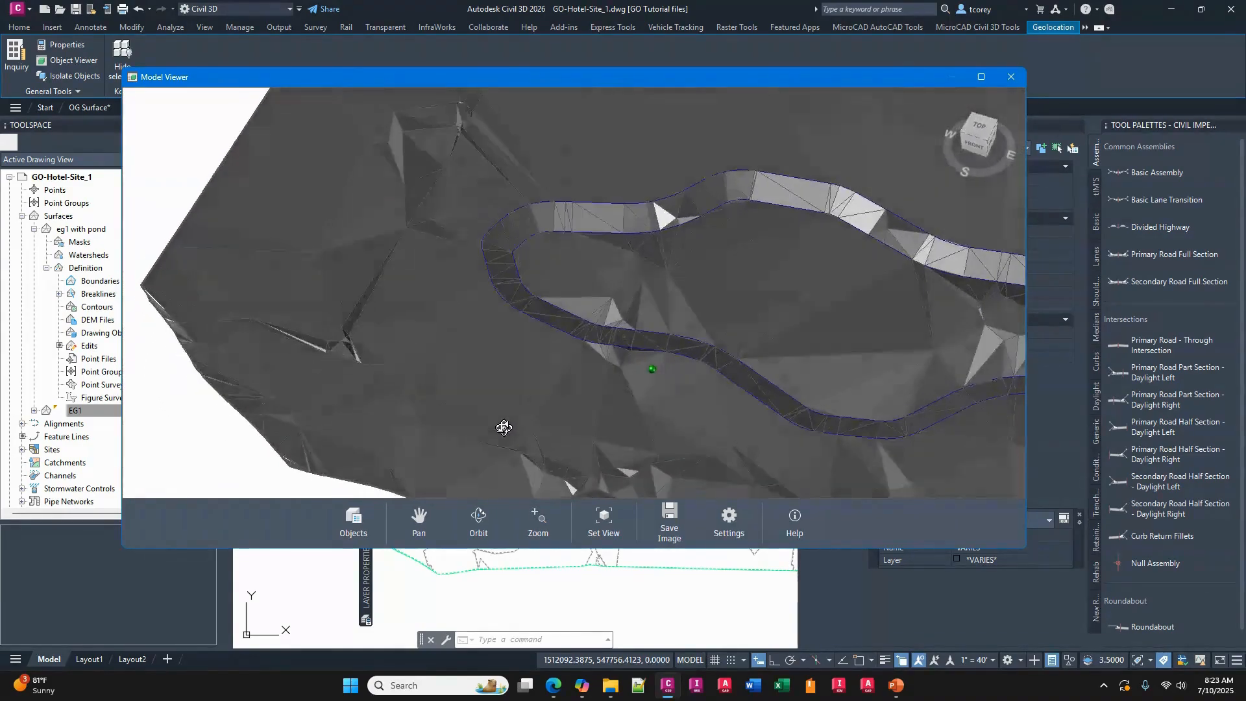
scroll(687, 333, "down", 3)
middle_click_drag(725, 333, 679, 338)
scroll(688, 338, "up", 5)
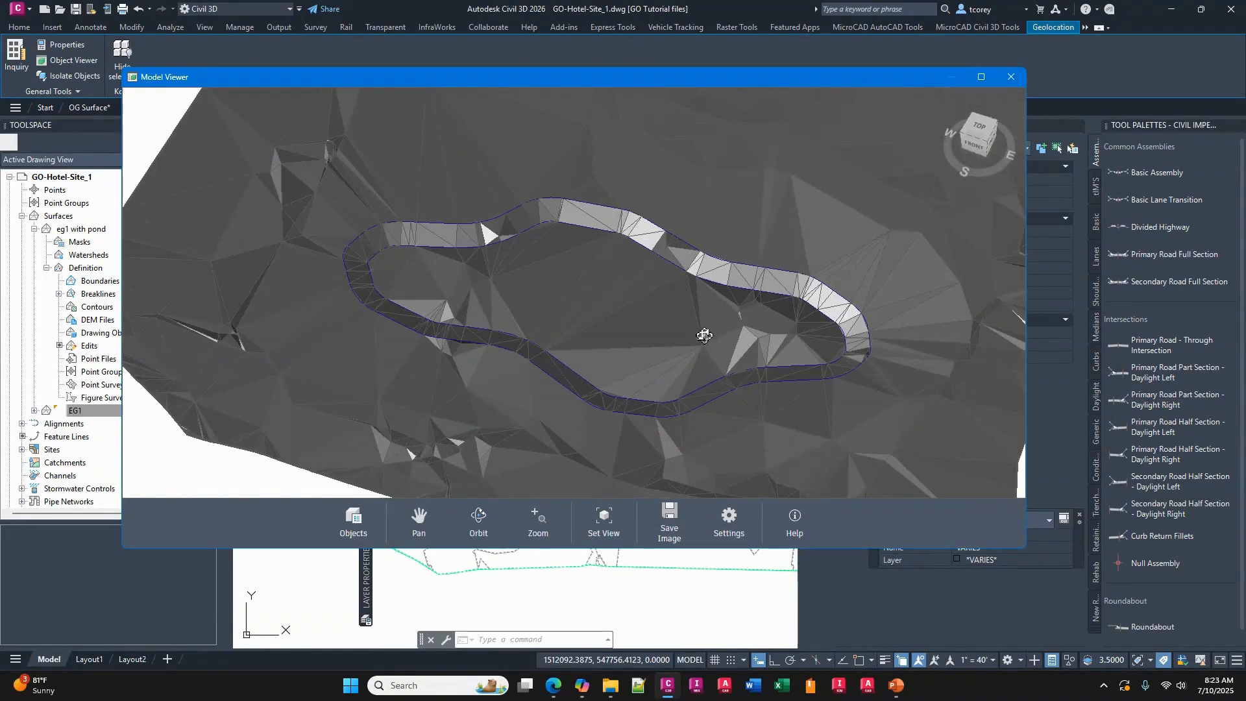
left_click(1010, 76)
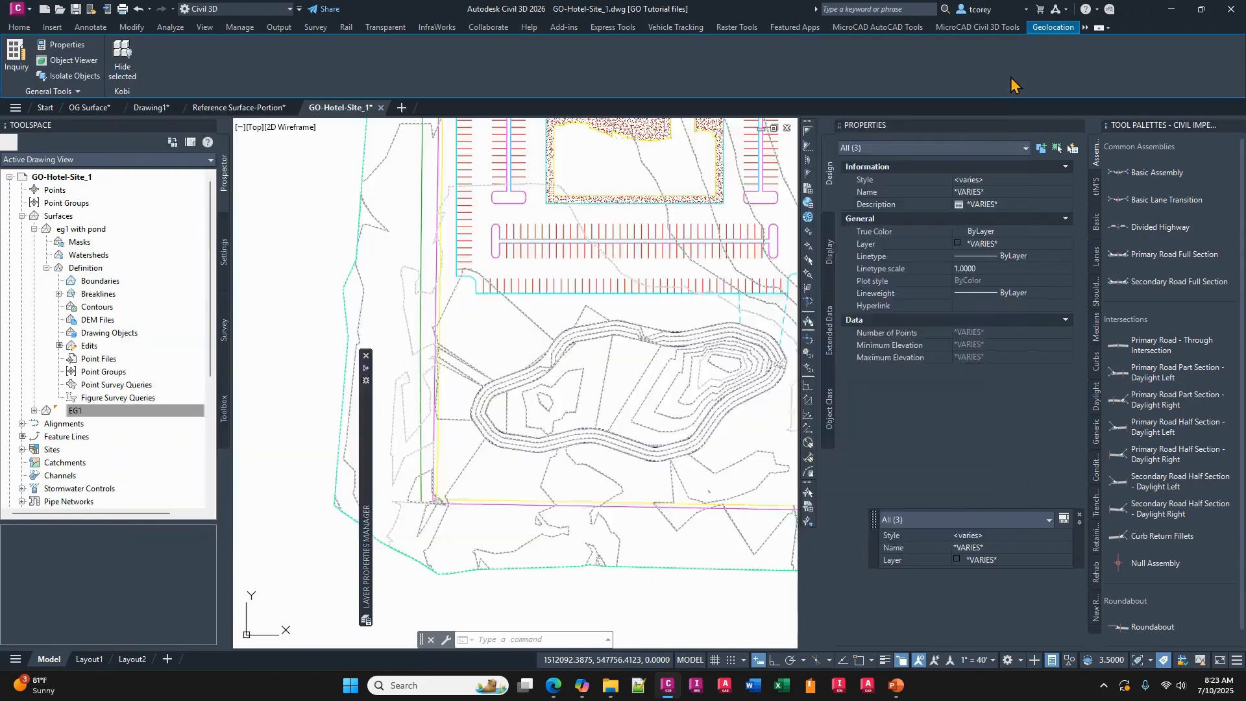
key("Escape")
key("Escape")
key("Escape")
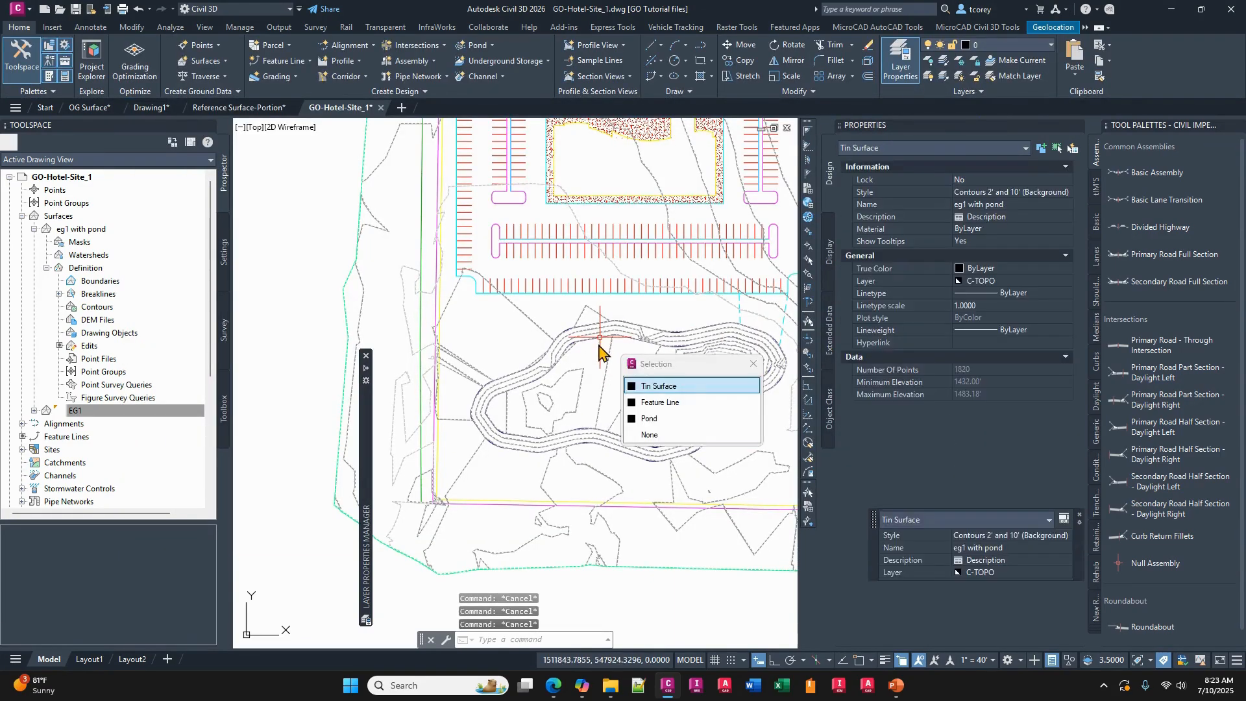
Isolate the feature line along the pond's bottom edge.
left_click(647, 398)
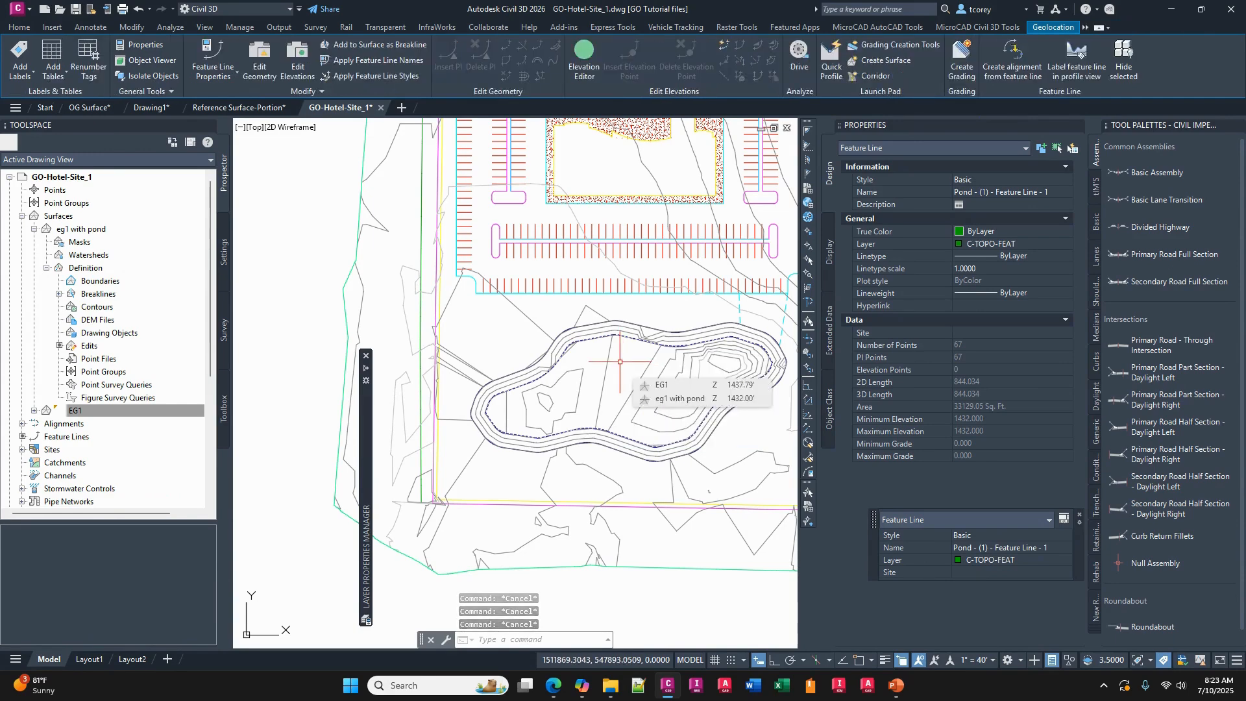
type("isolate")
key("Return")
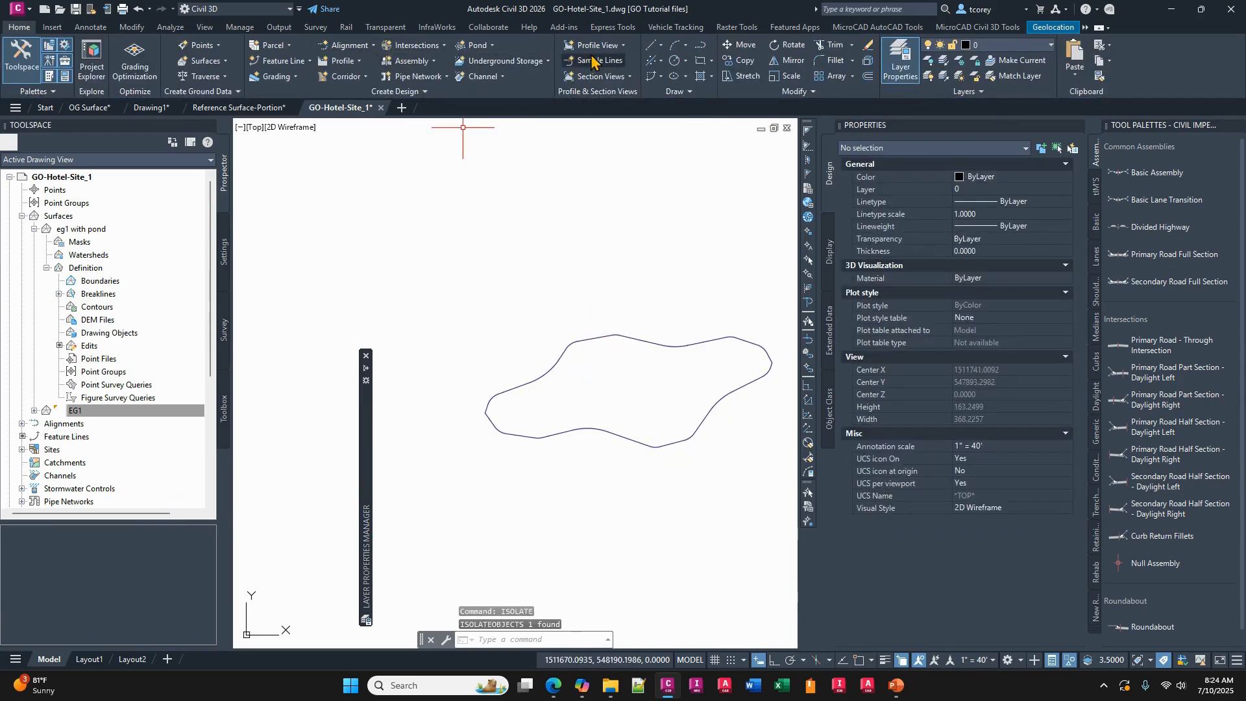
Try to create a grading infill inside the pond's bottom feature line, using a new grading group and the Cut Slope Display style.
left_click(276, 76)
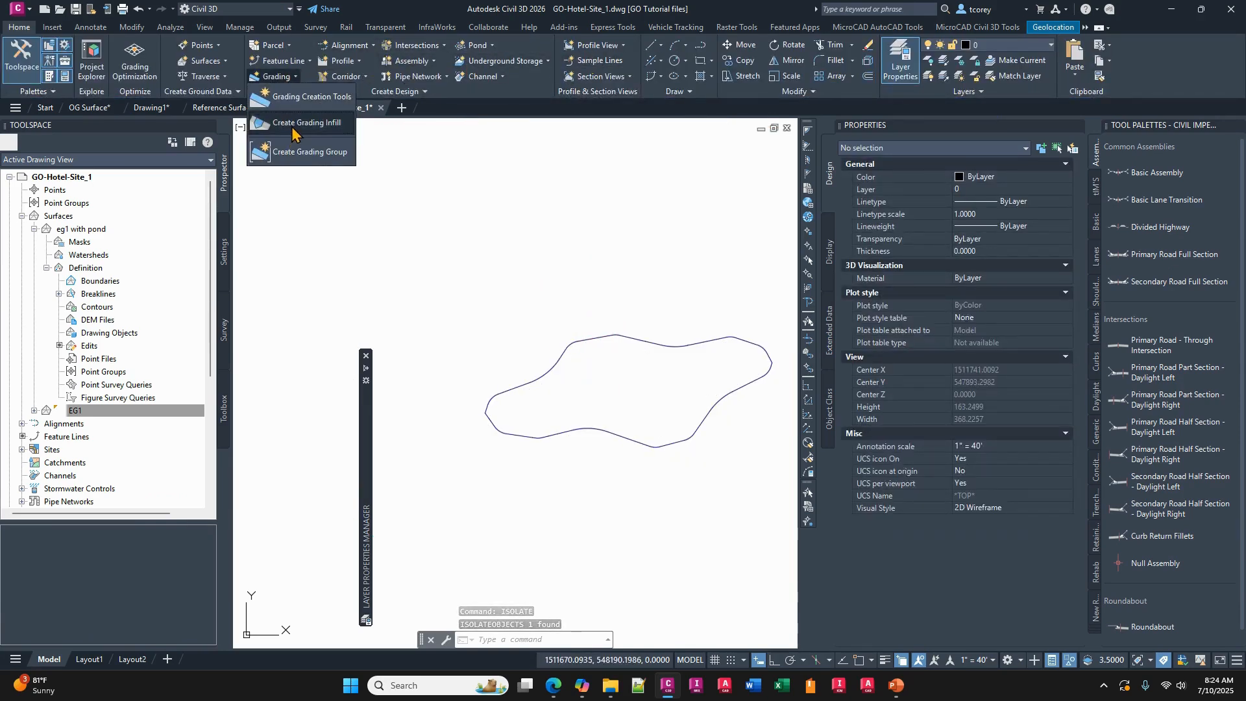
left_click(292, 150)
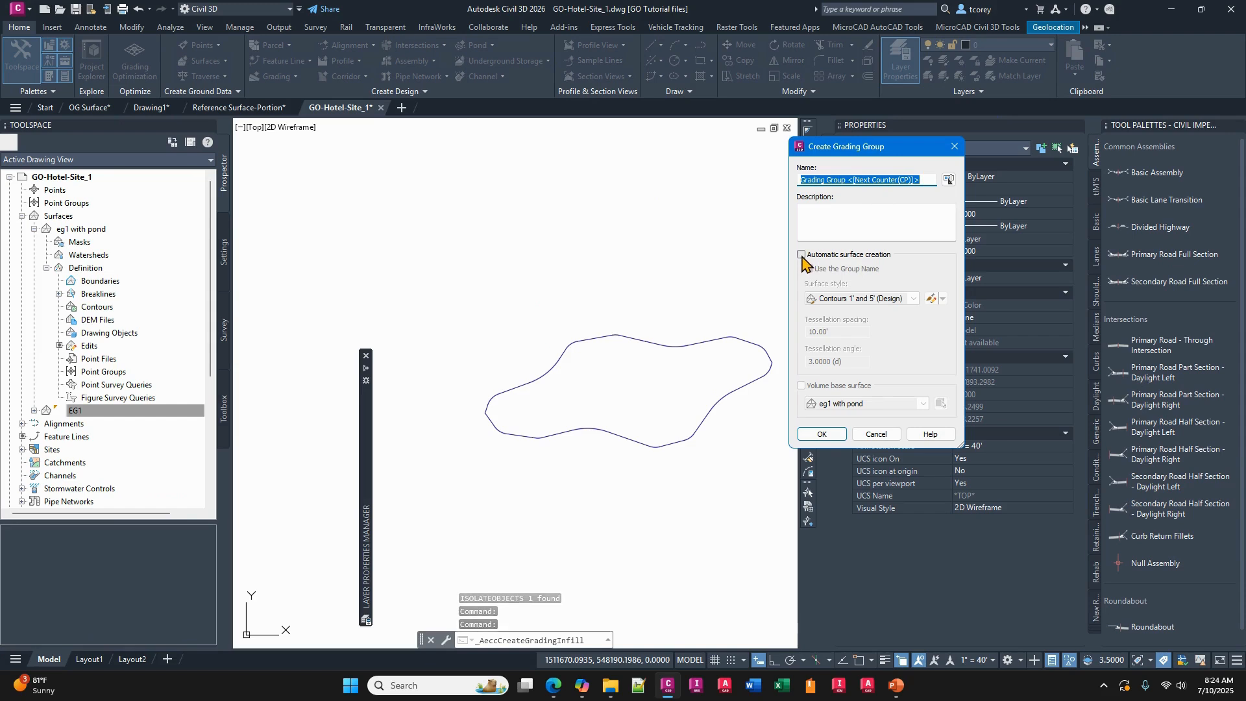
left_click(822, 435)
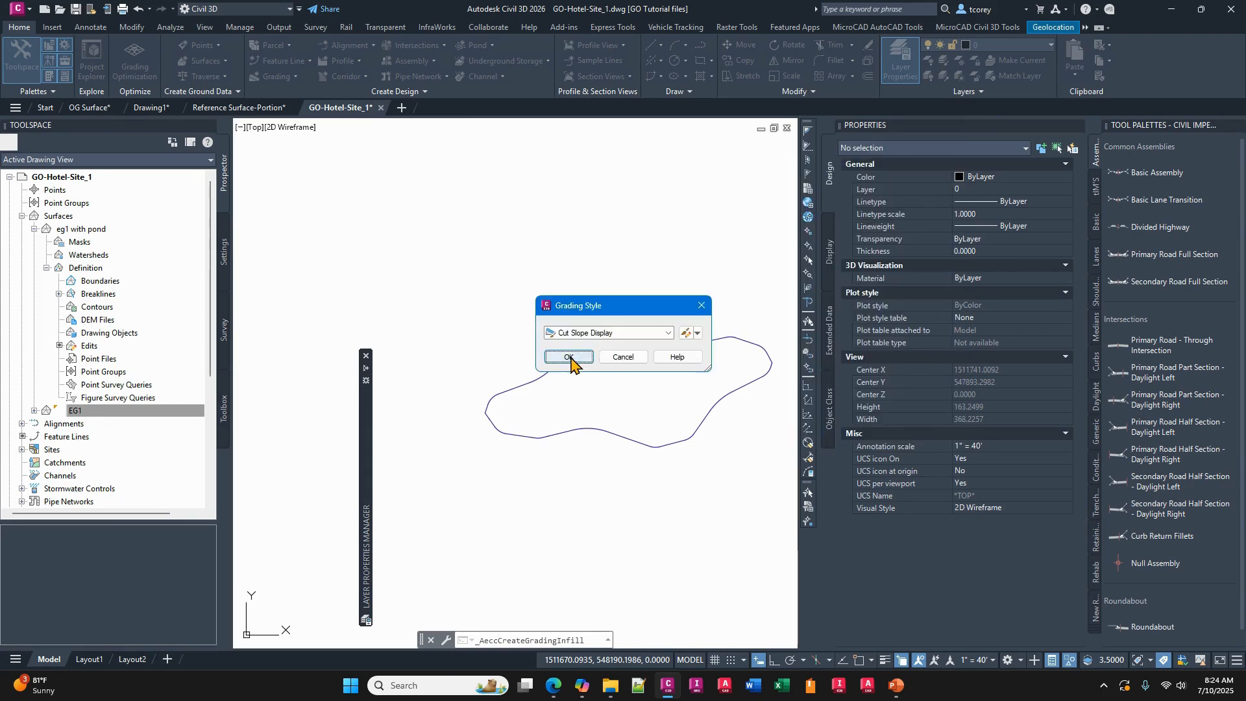
left_click(569, 358)
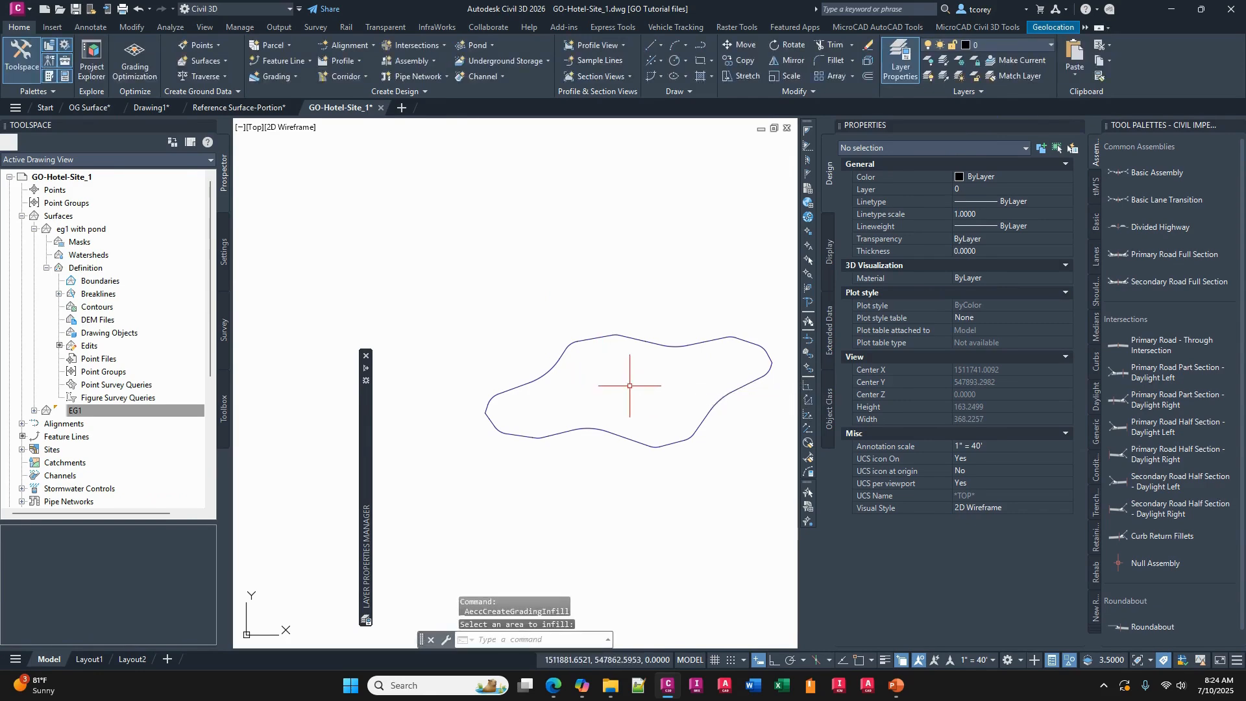
key("Escape")
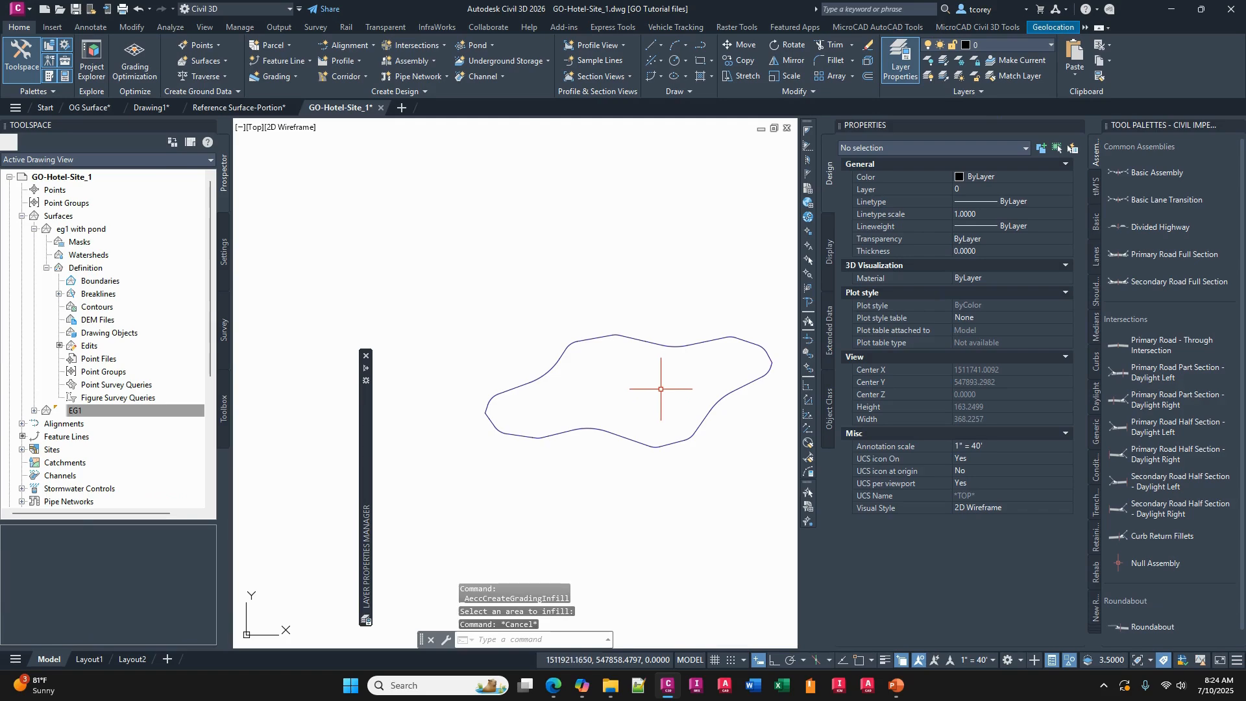
End the object isolation to bring back all hidden site objects.
type("unh")
key("Return")
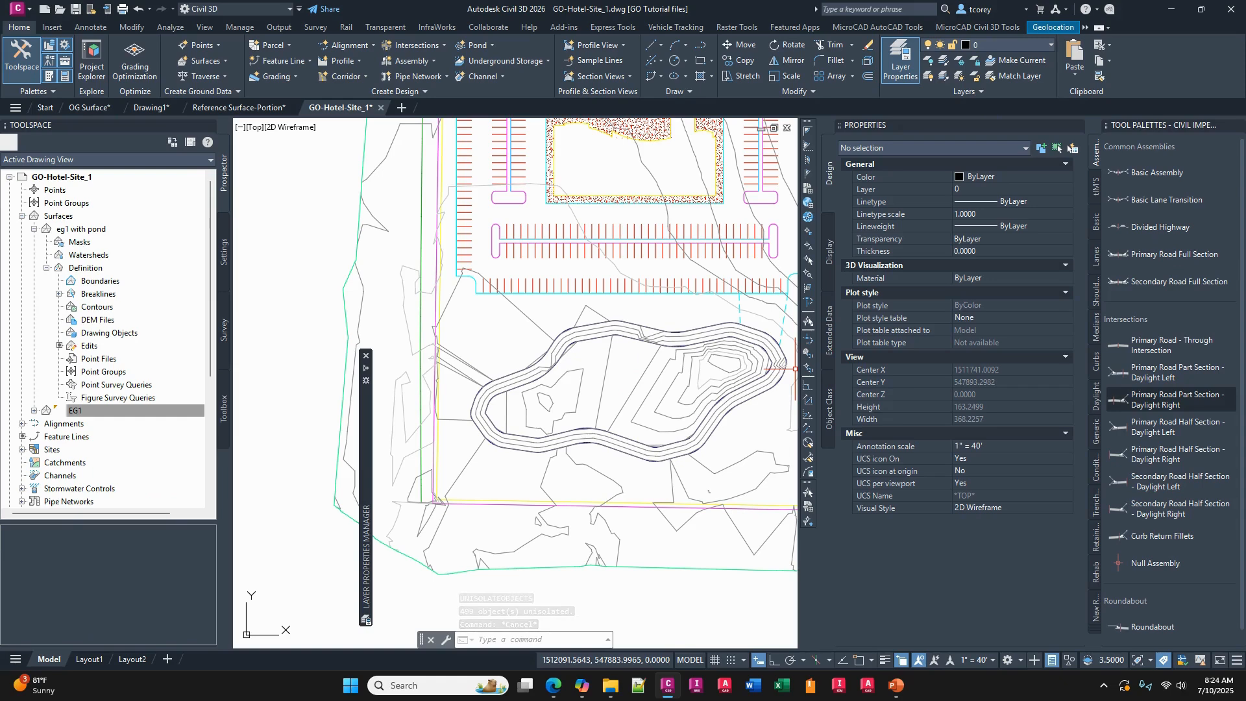
left_click(500, 306)
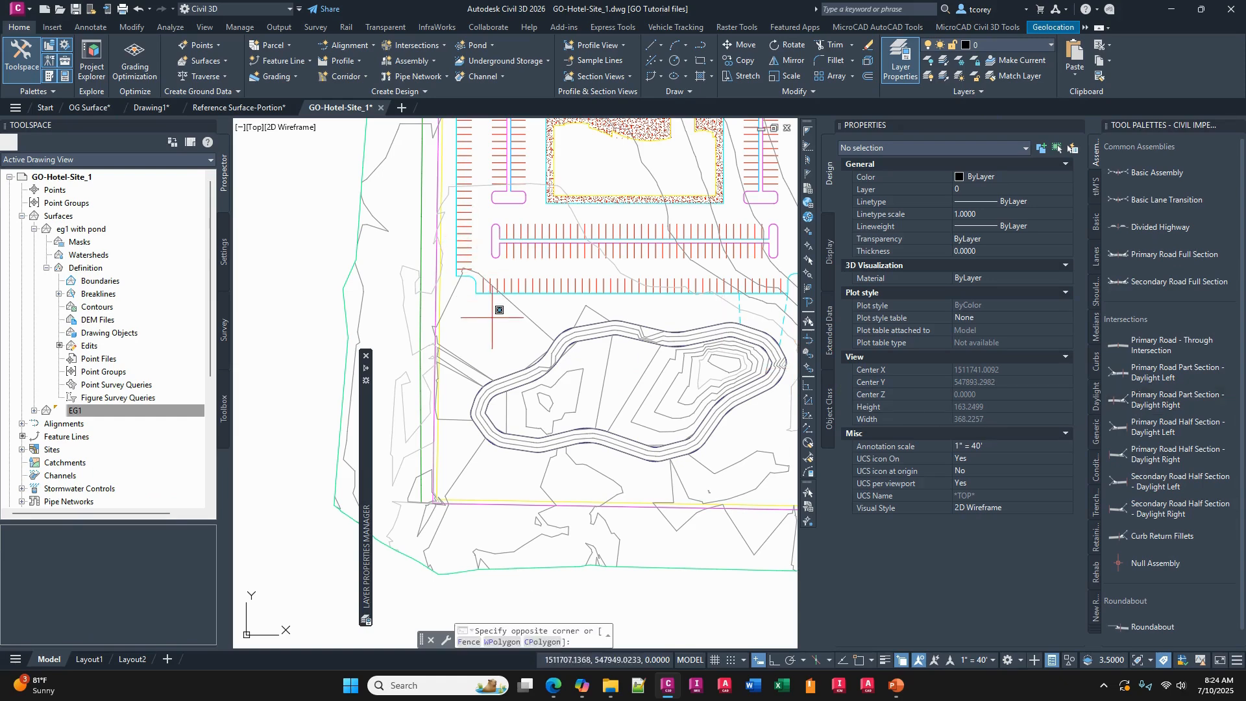
scroll(514, 331, "down", 8)
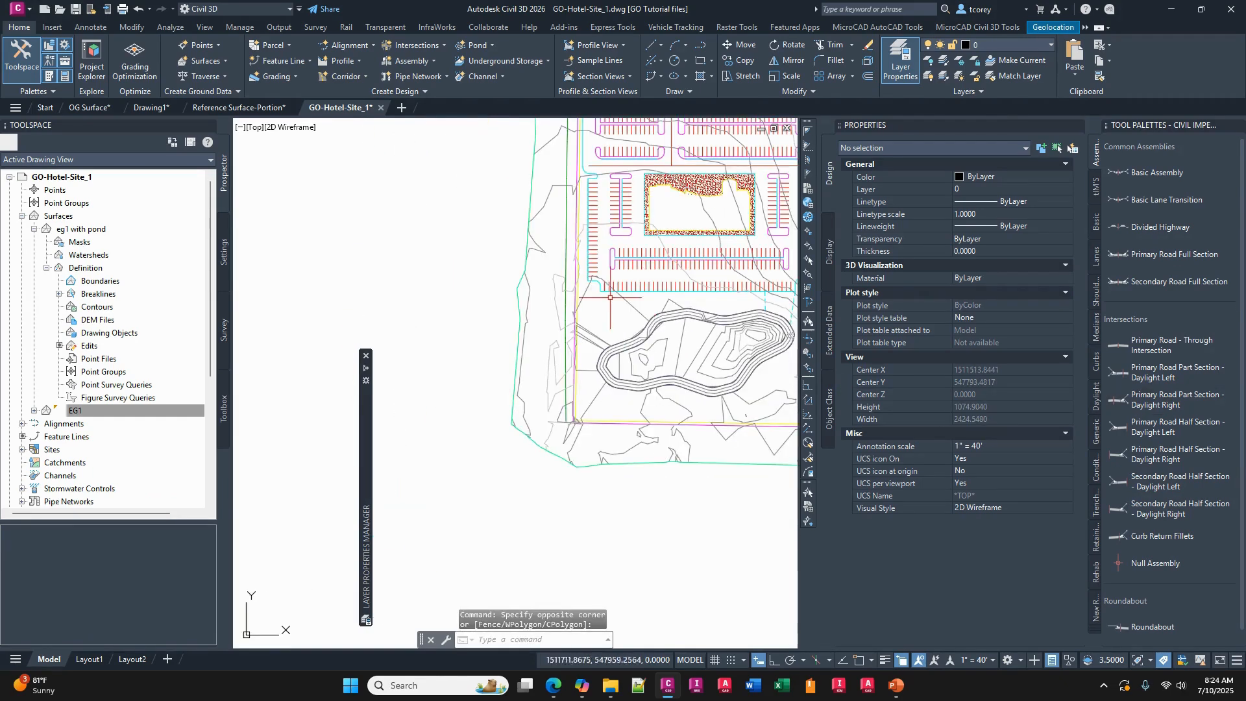
Inspect the feature line running along the site's west side, leaving nothing selected.
left_click(566, 209)
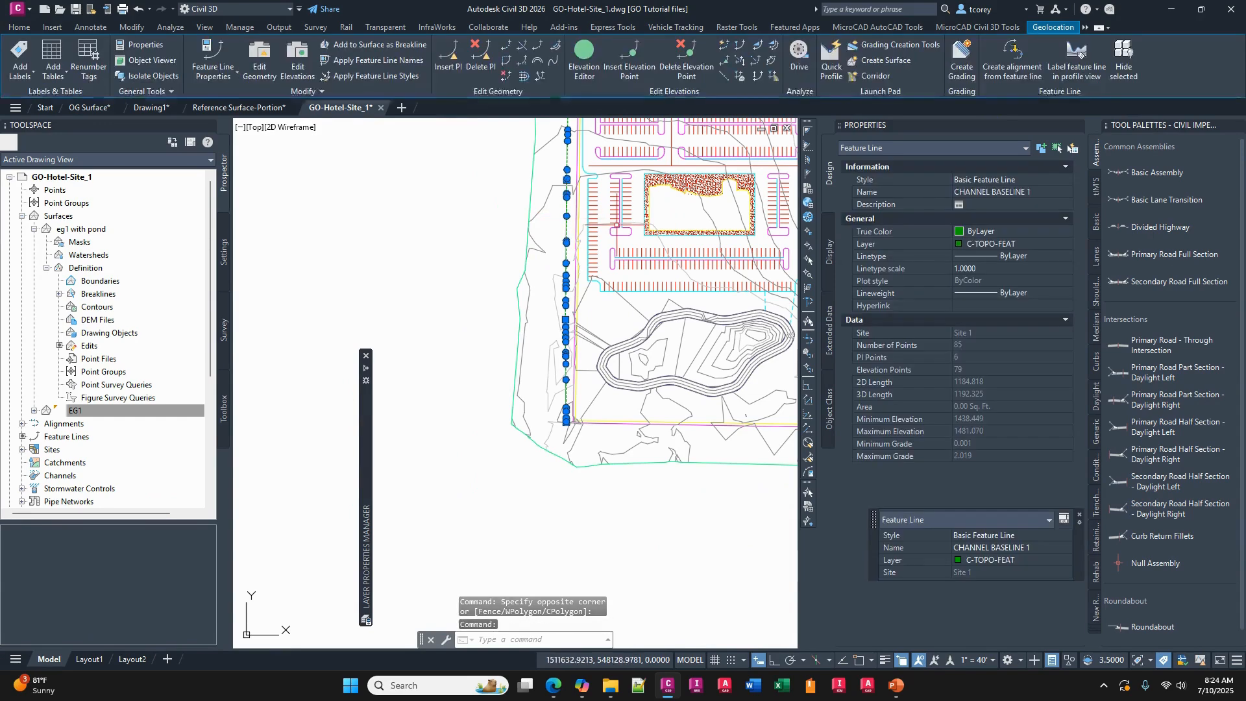
scroll(644, 212, "down", 2)
middle_click_drag(644, 211, 577, 366)
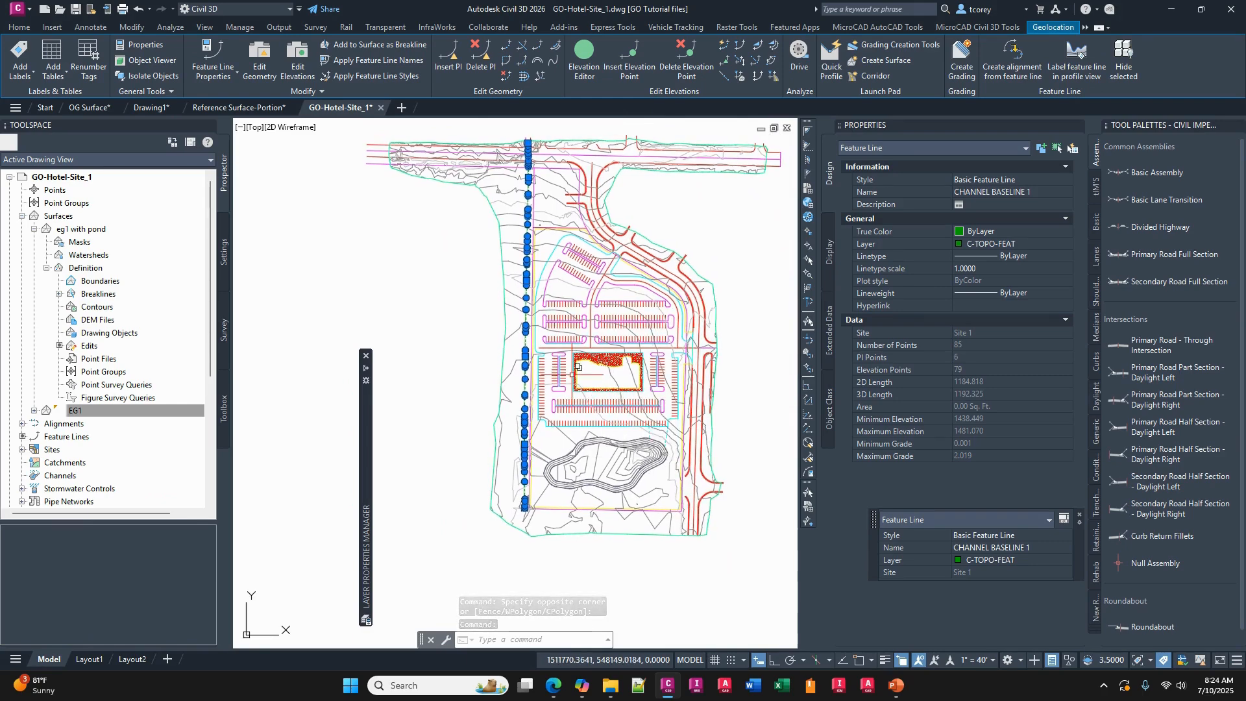
key("Escape")
key("Escape")
key("Escape")
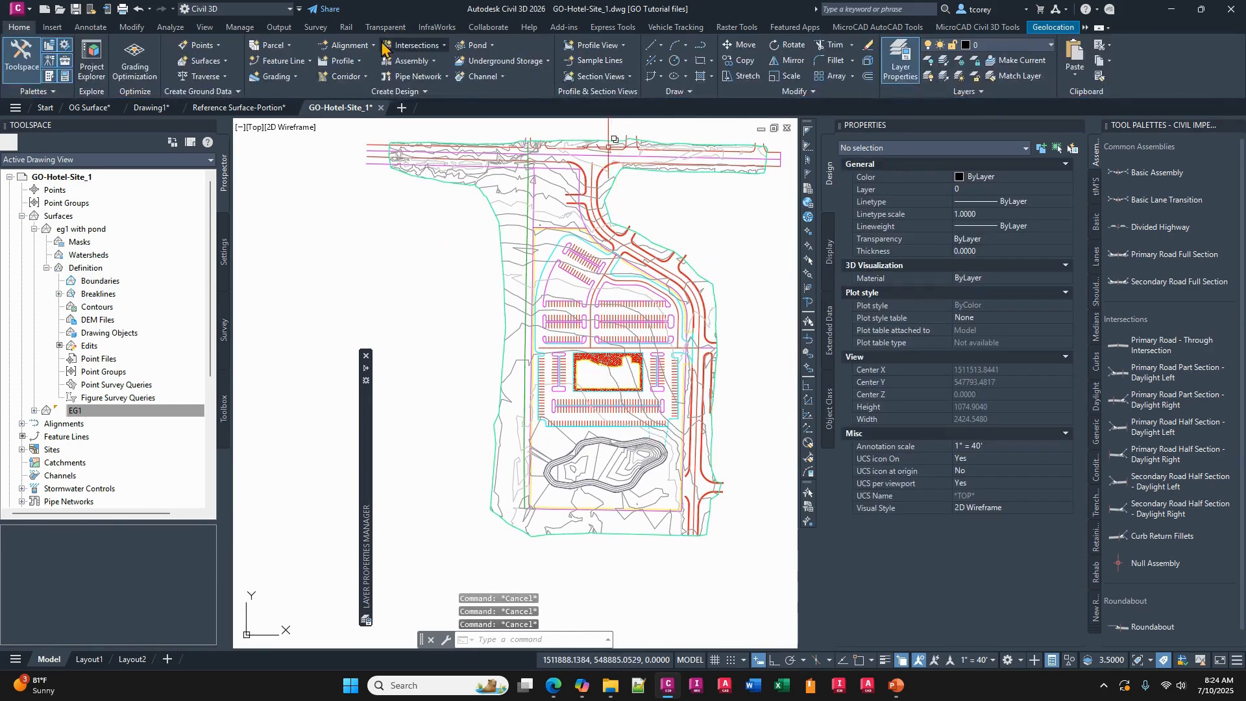
Start a new channel with the Standard style and make the style's Longitudinal Lines visible in plan view.
left_click(488, 78)
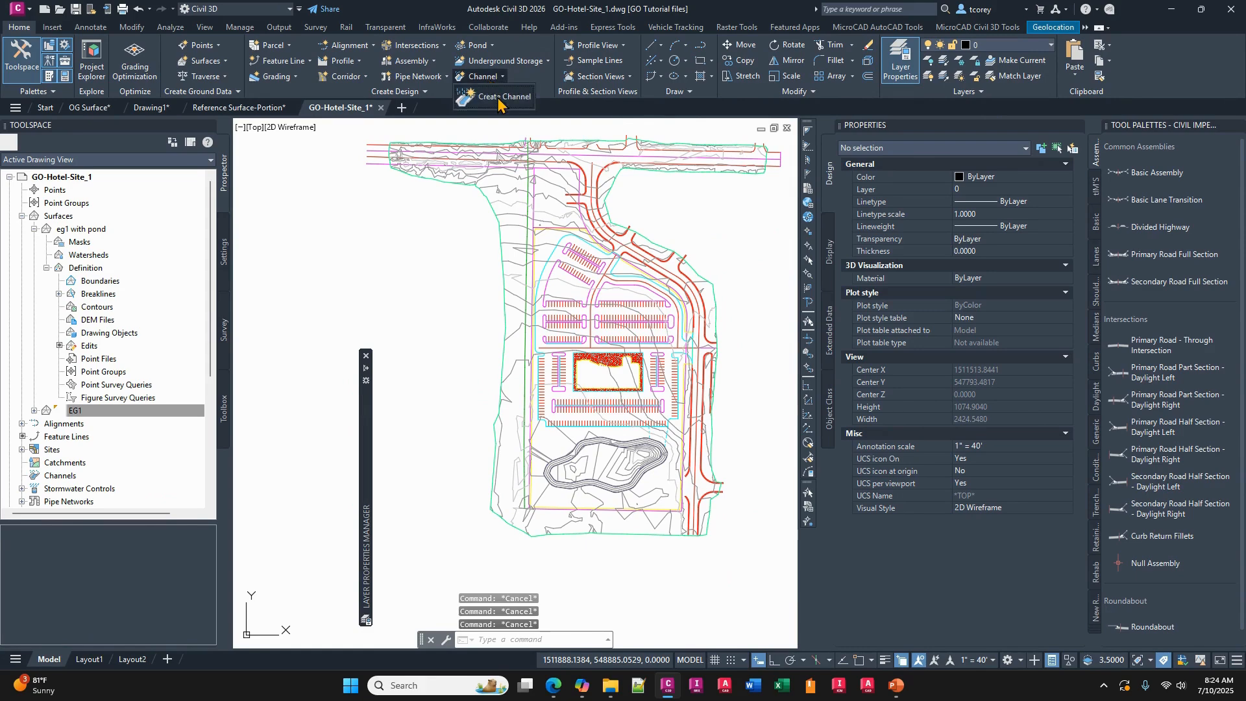
left_click(500, 97)
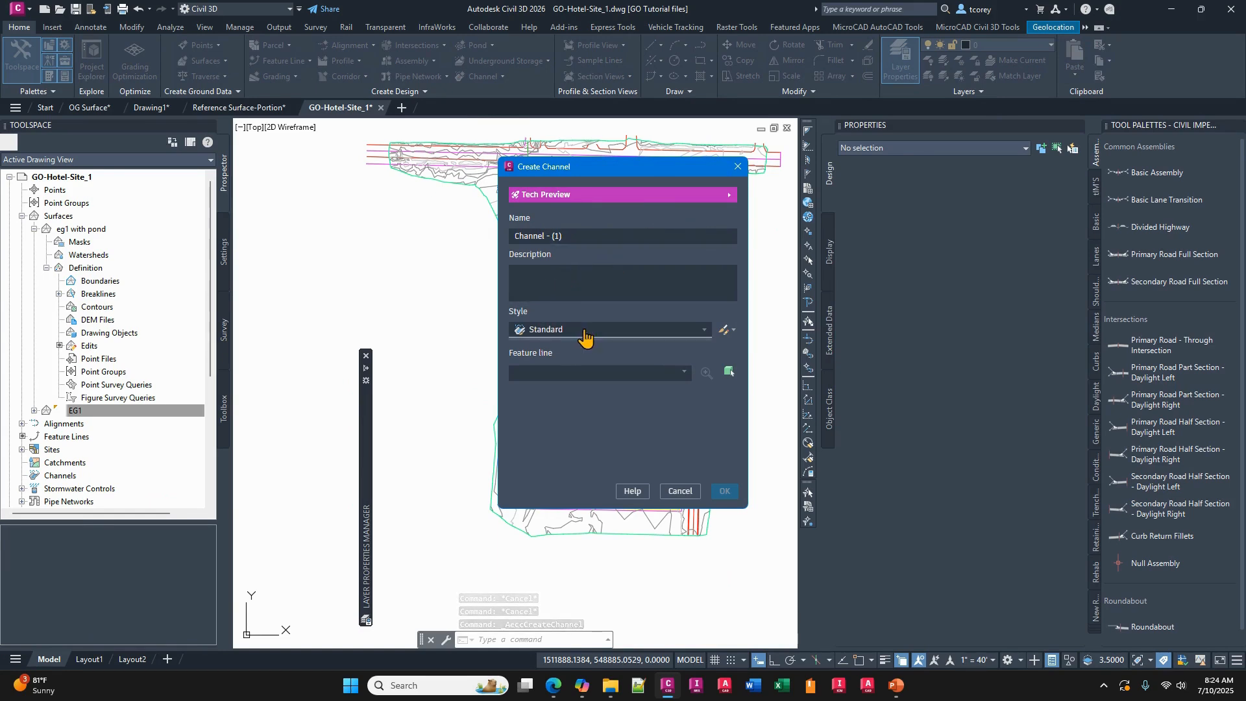
left_click(723, 332)
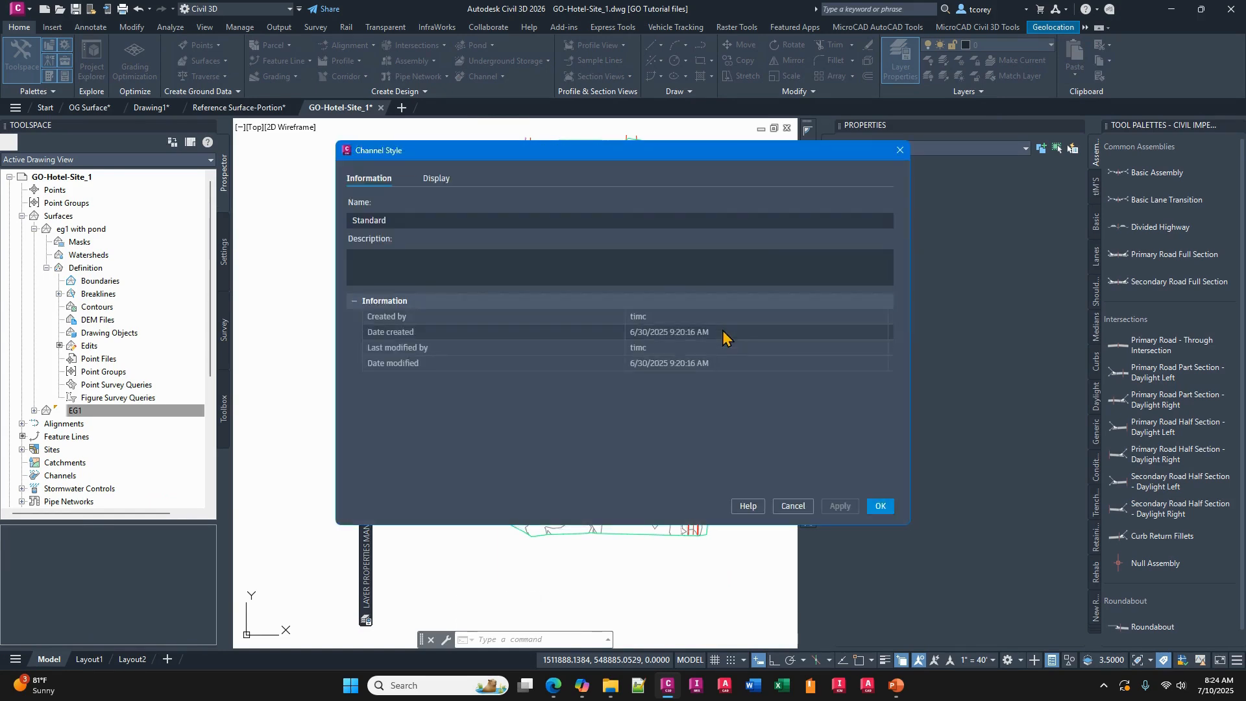
left_click(430, 181)
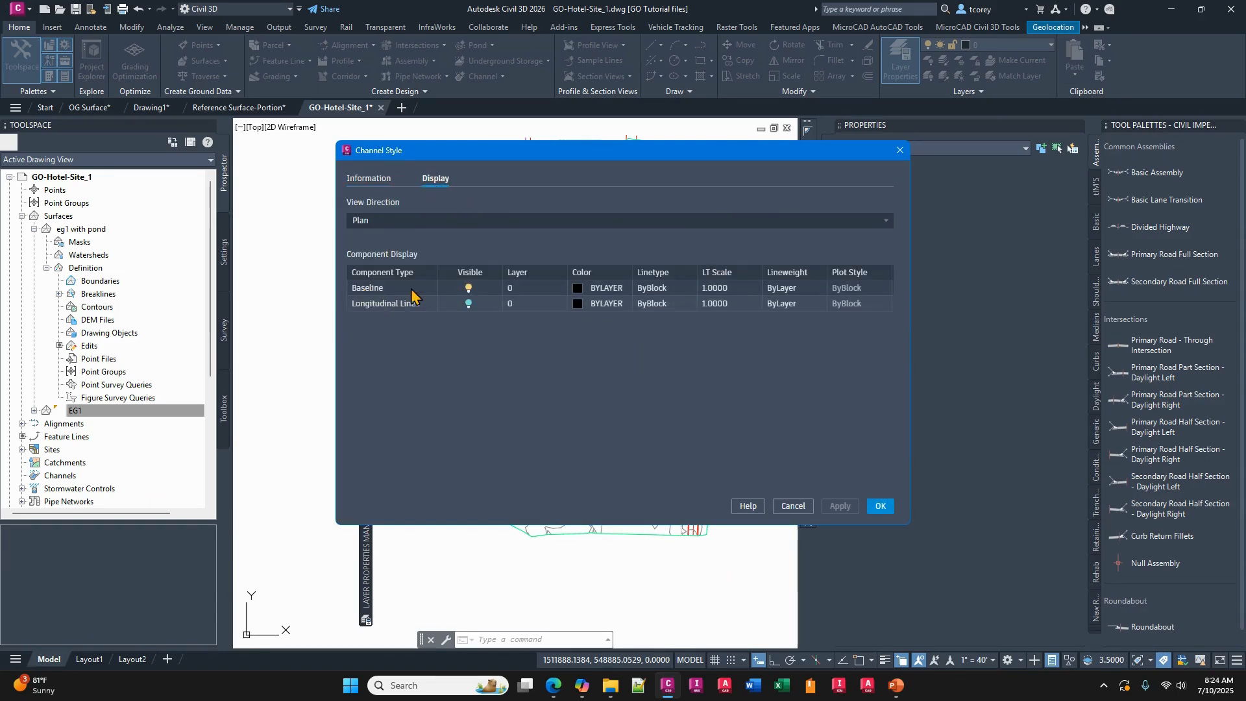
left_click(373, 305)
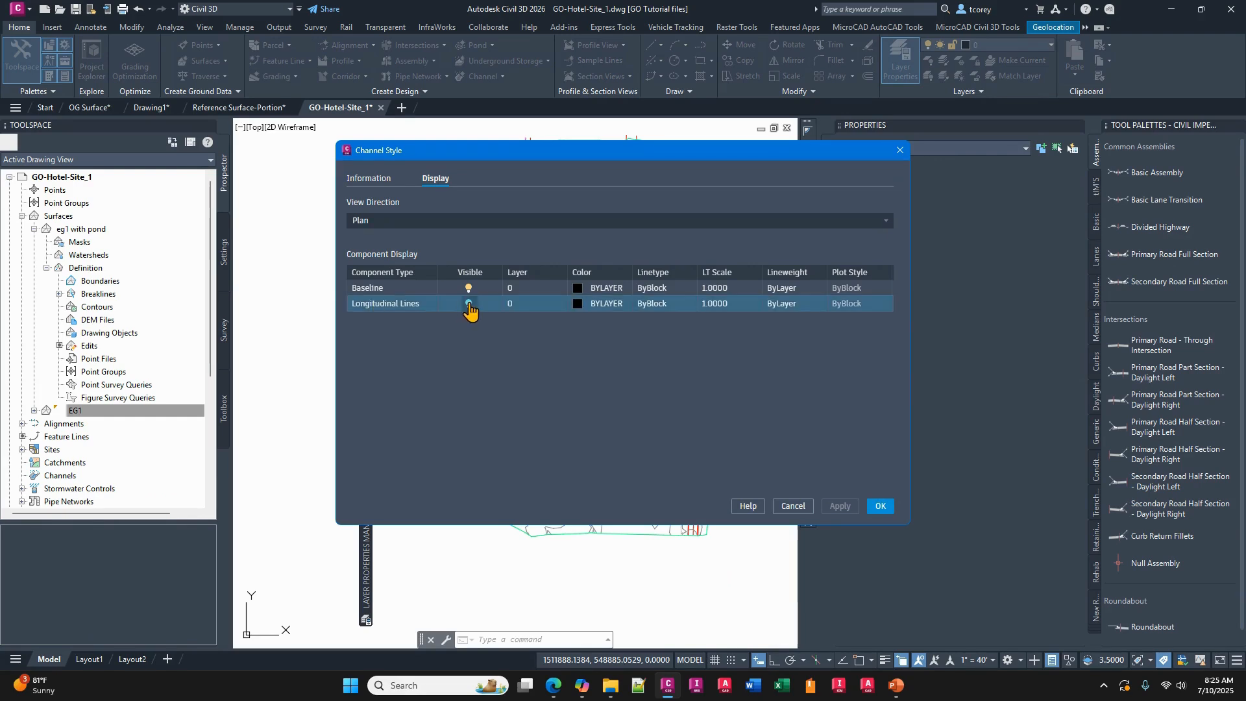
left_click(468, 305)
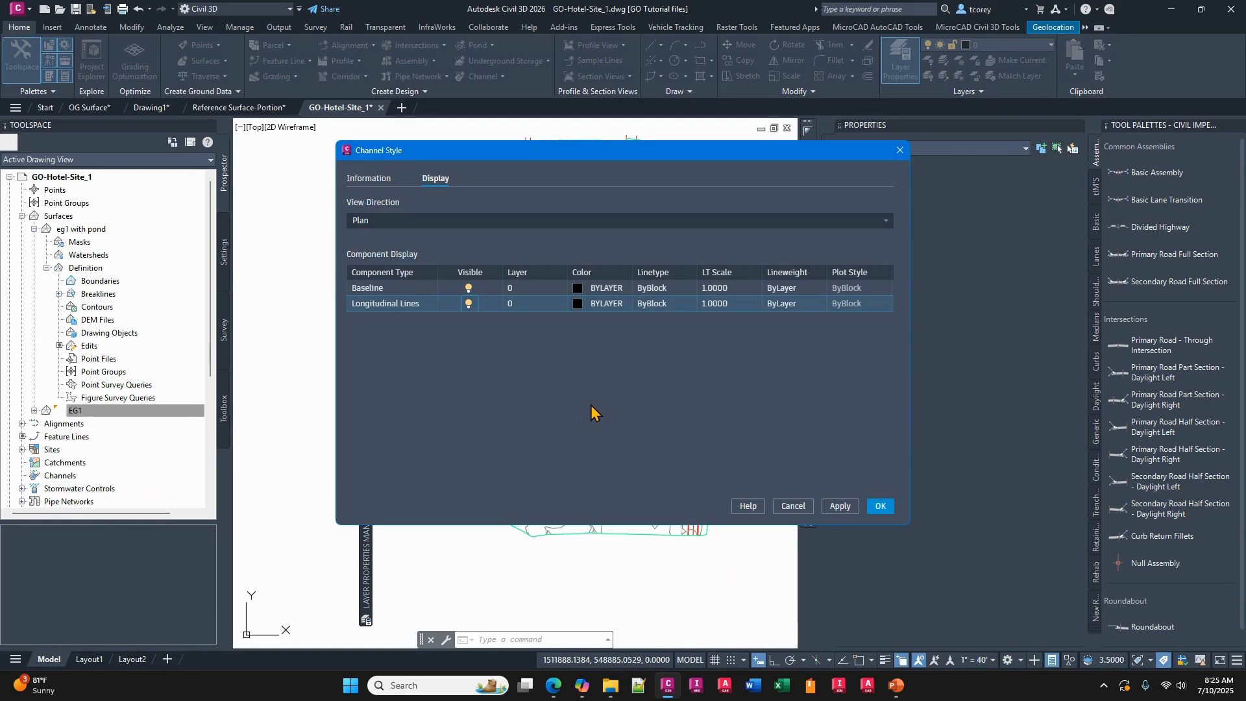
left_click(879, 506)
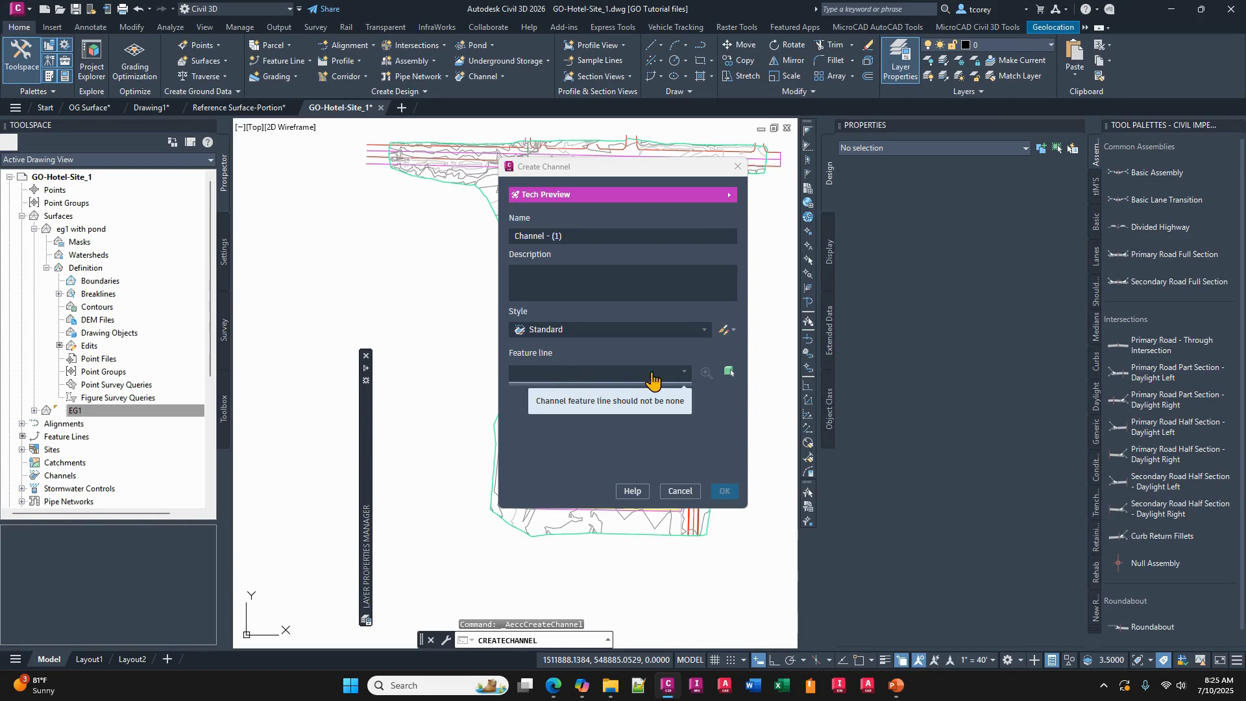
Create Channel - (1) using the CHANNEL BASELINE 1 feature line as its baseline.
left_click(728, 375)
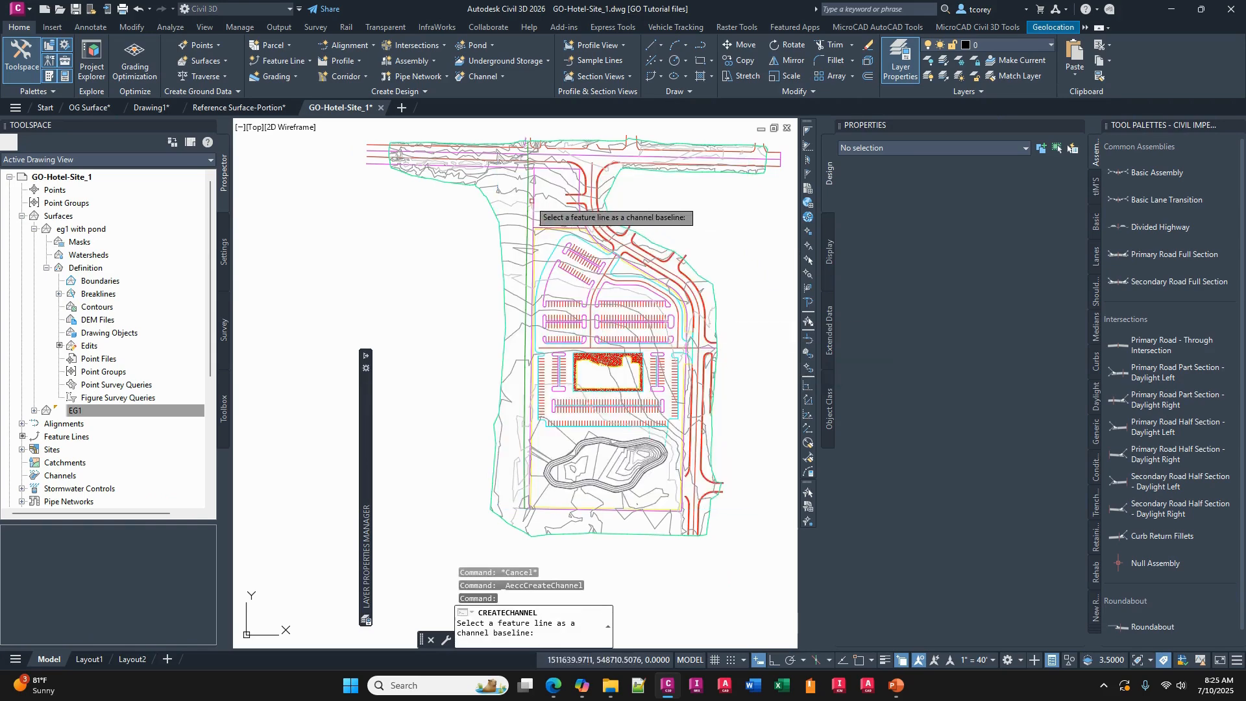
left_click(531, 196)
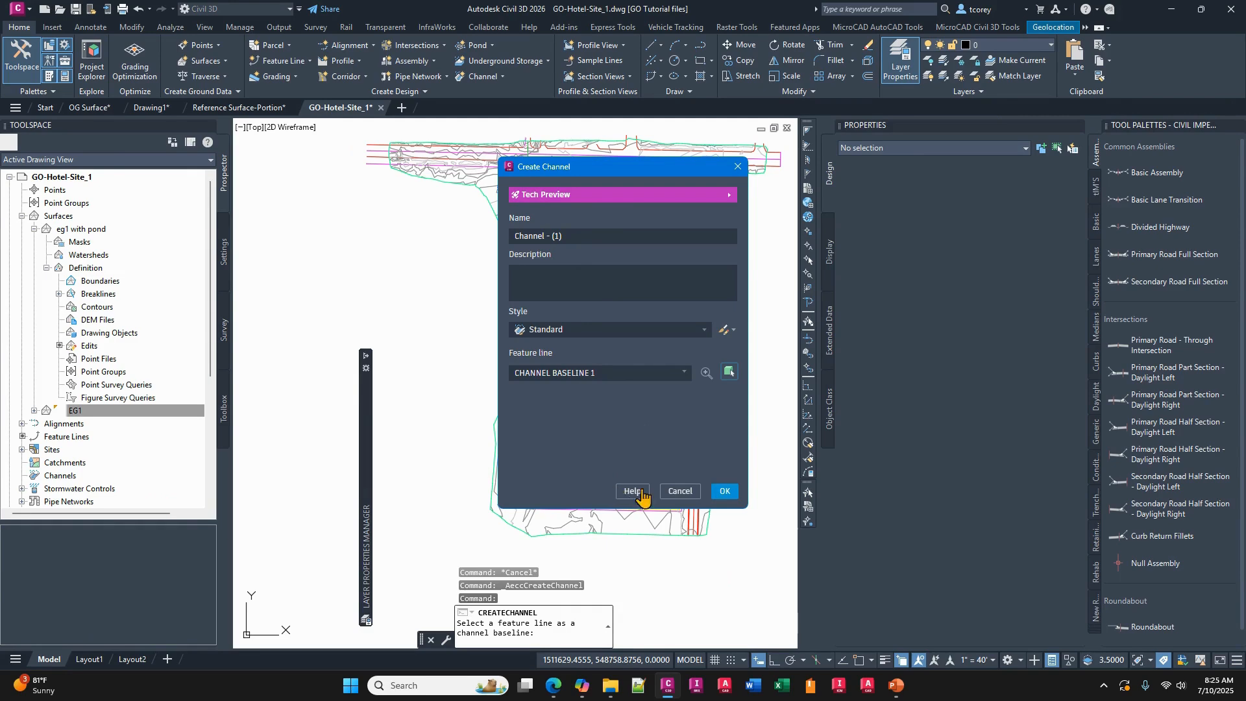
left_click(724, 491)
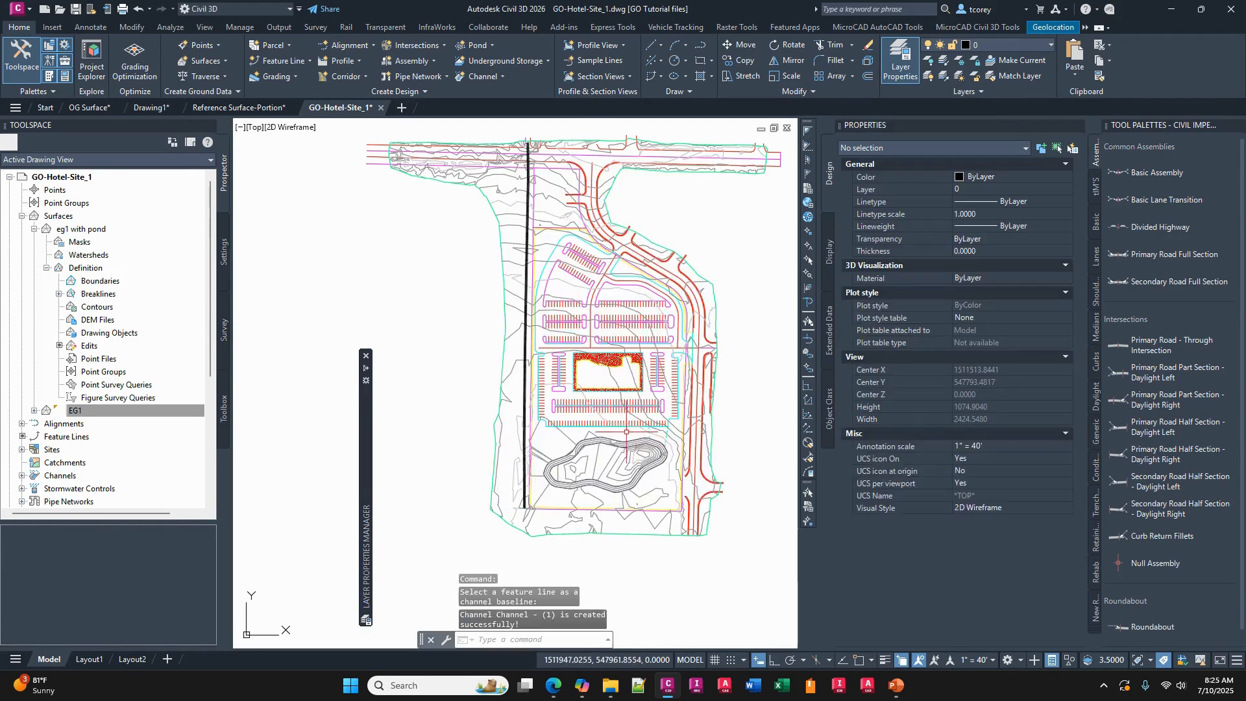
In the new channel's trapezoidal section properties, set the side slope to 3 and the depth to 4'.
scroll(528, 471, "up", 5)
scroll(528, 472, "up", 5)
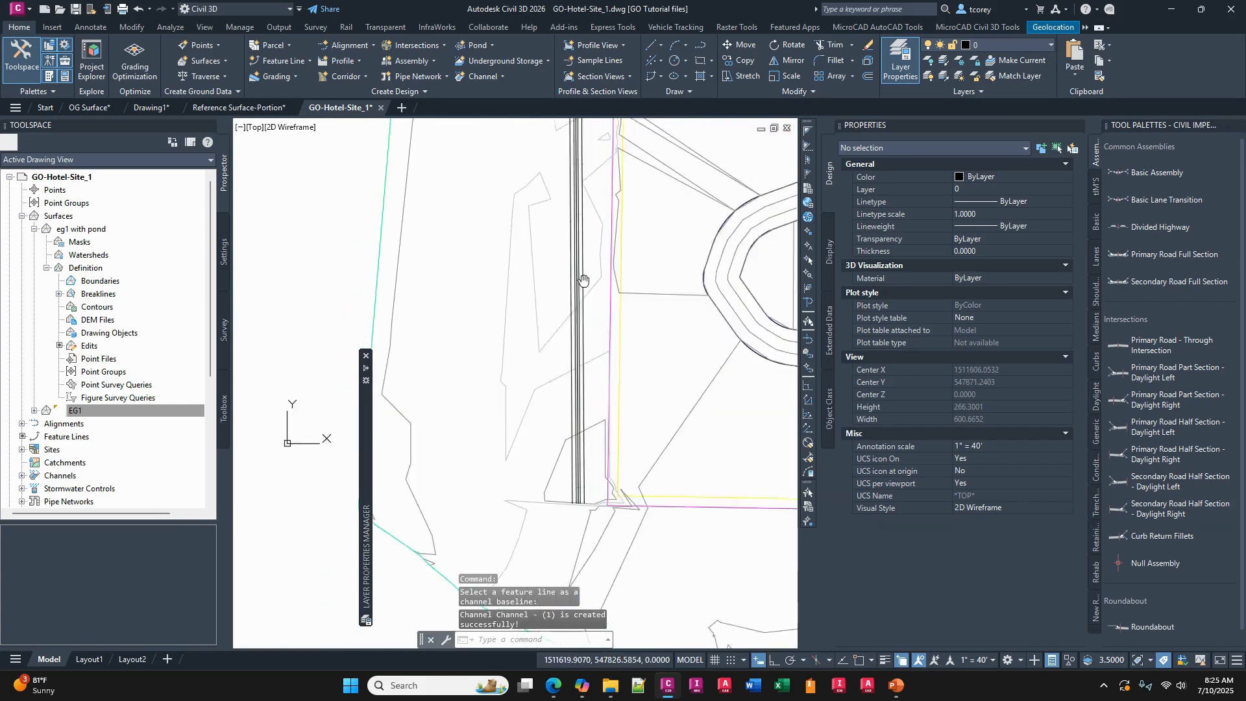
middle_click_drag(616, 334, 612, 232)
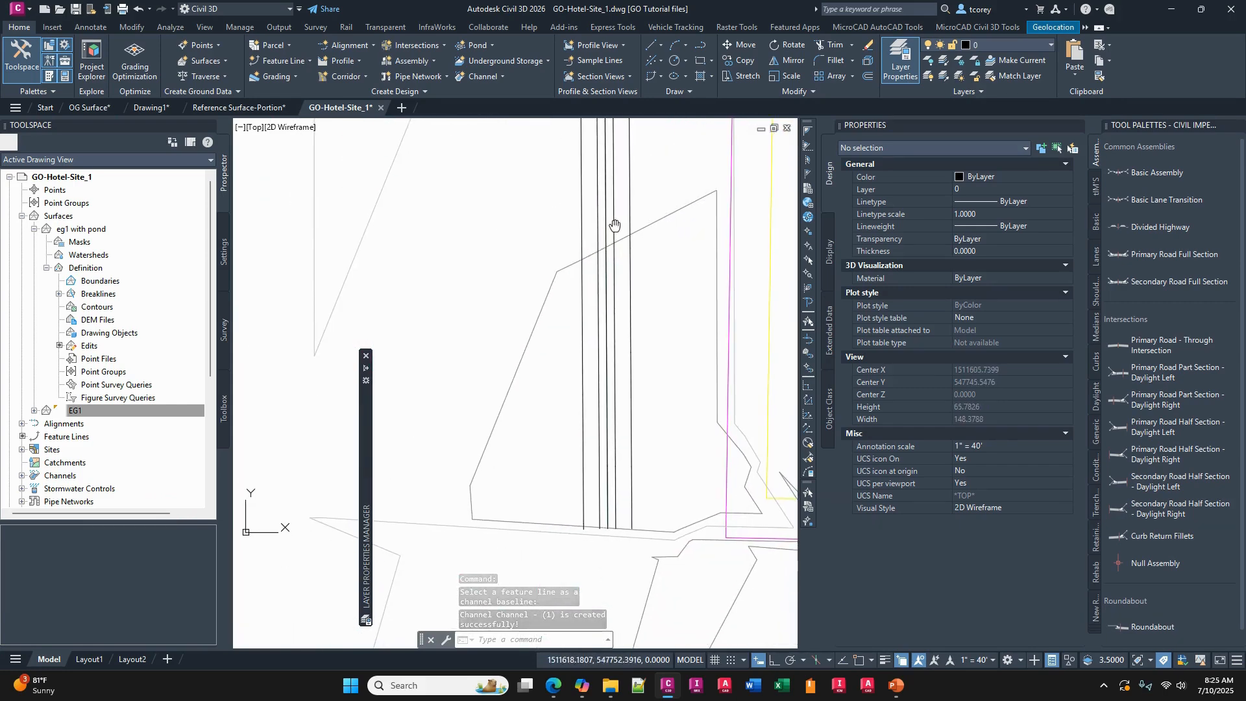
left_click(630, 334)
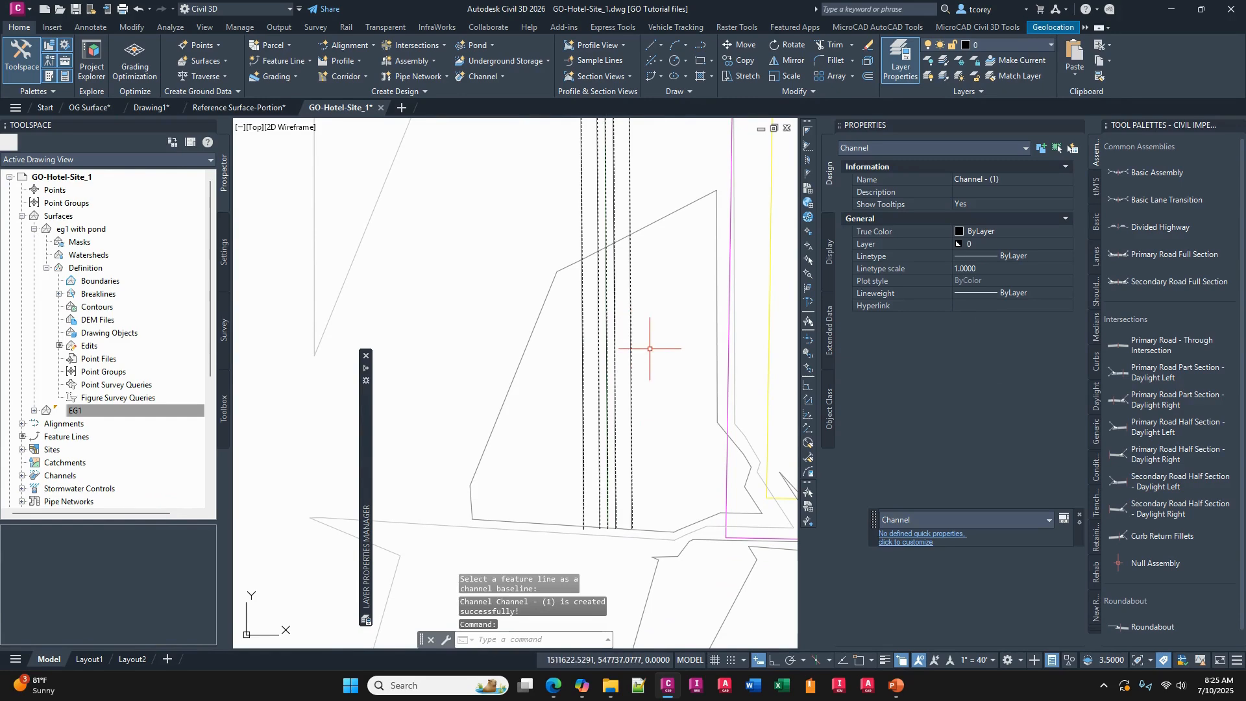
right_click(651, 350)
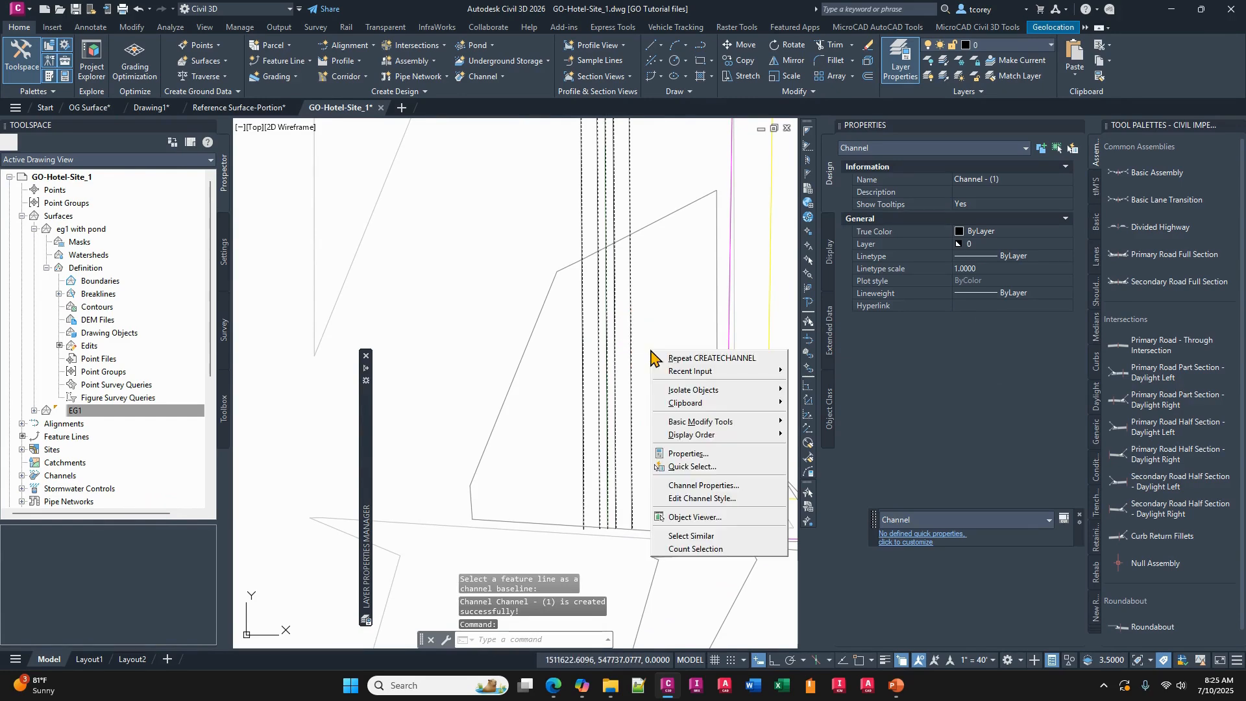
left_click(704, 486)
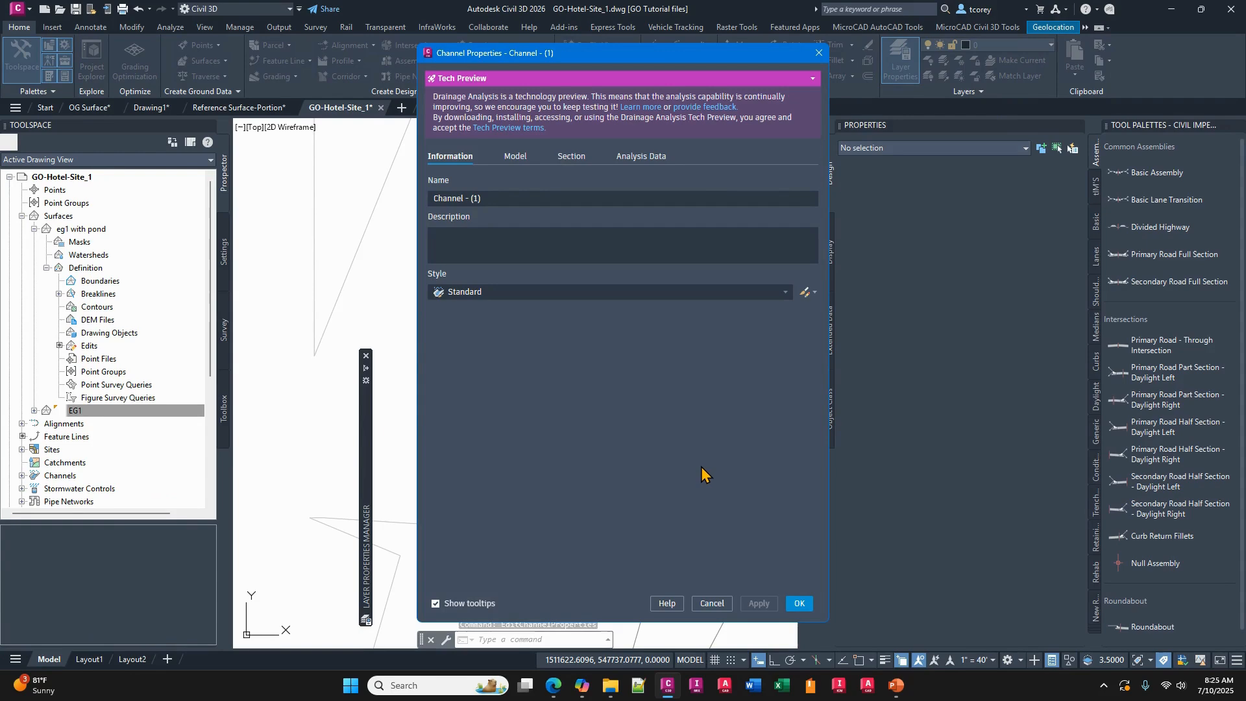
left_click(571, 159)
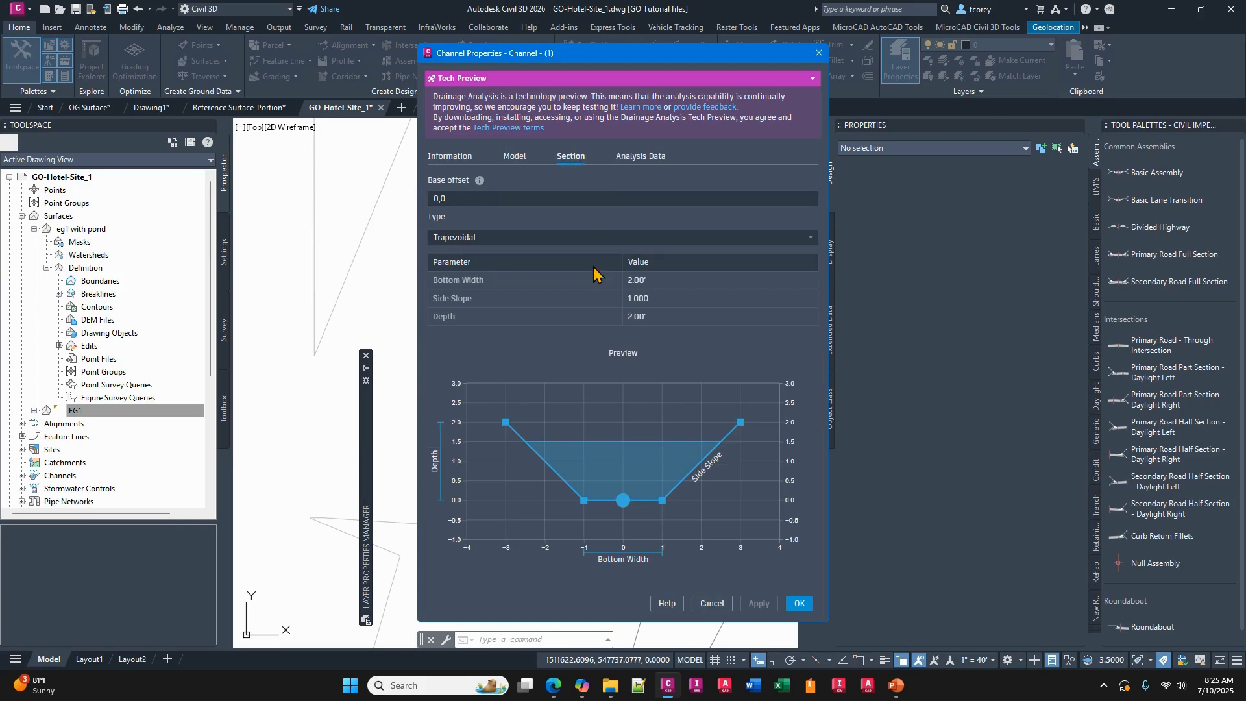
left_click(655, 279)
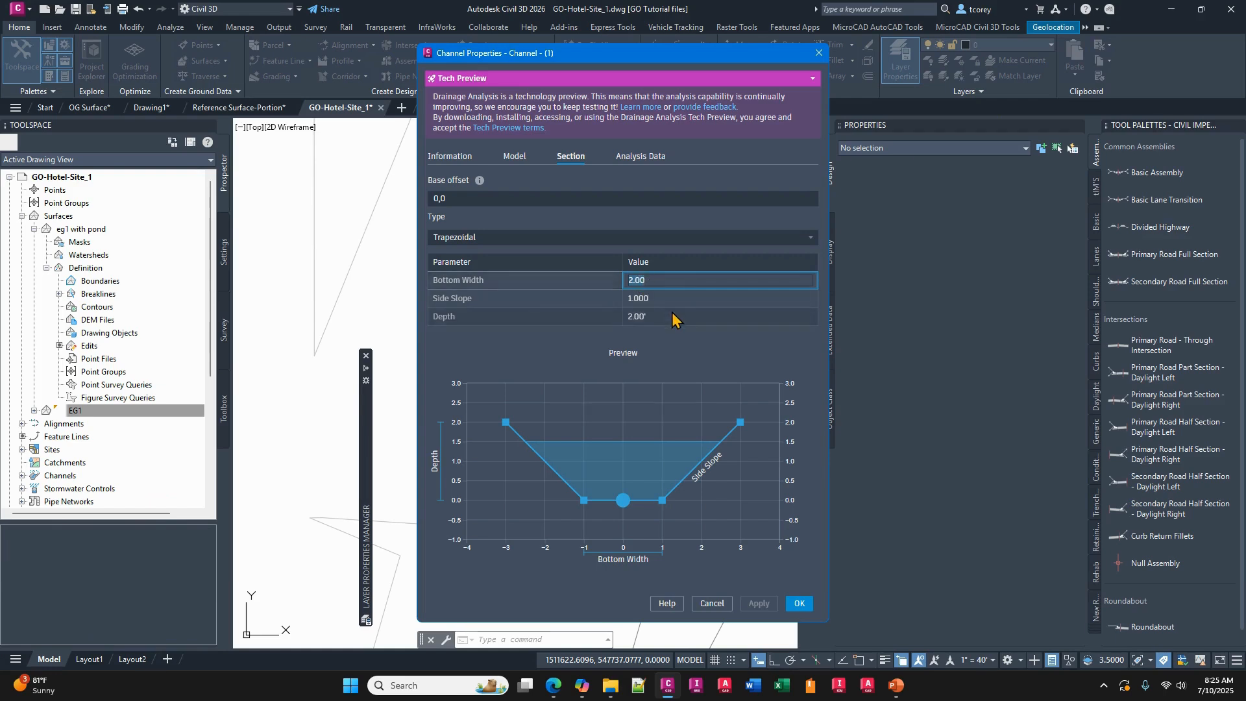
left_click(666, 298)
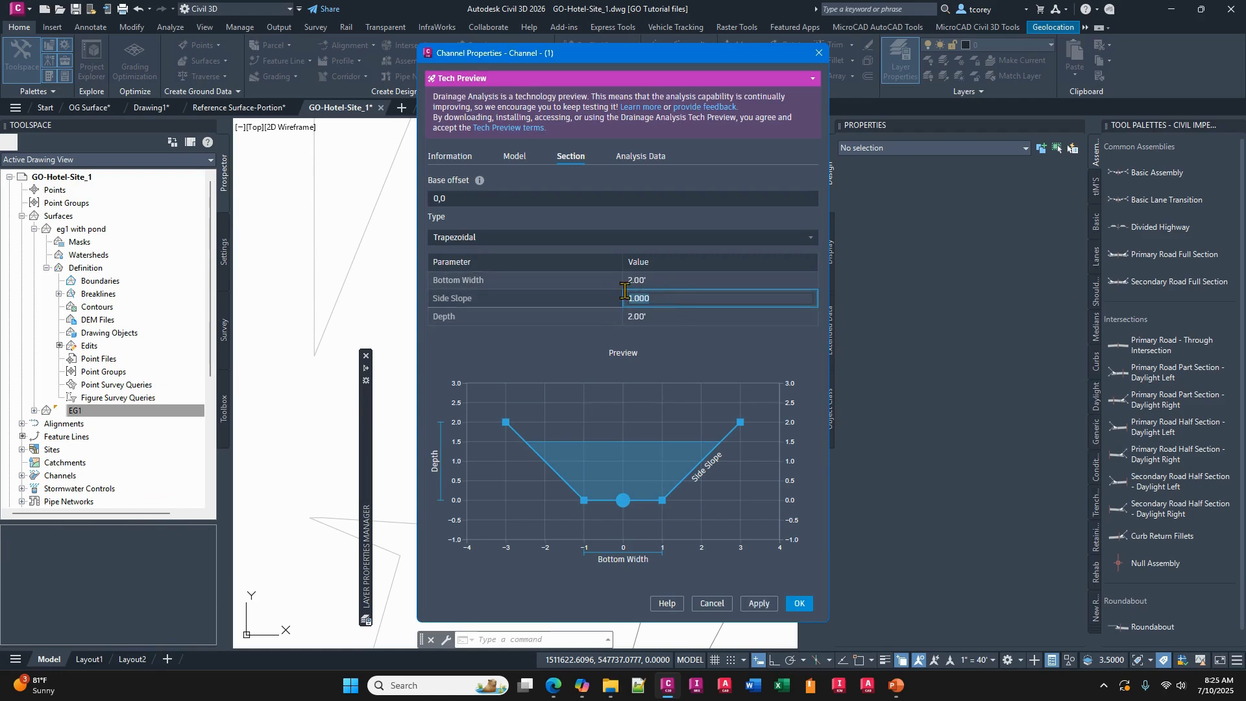
type("3")
left_click(650, 316)
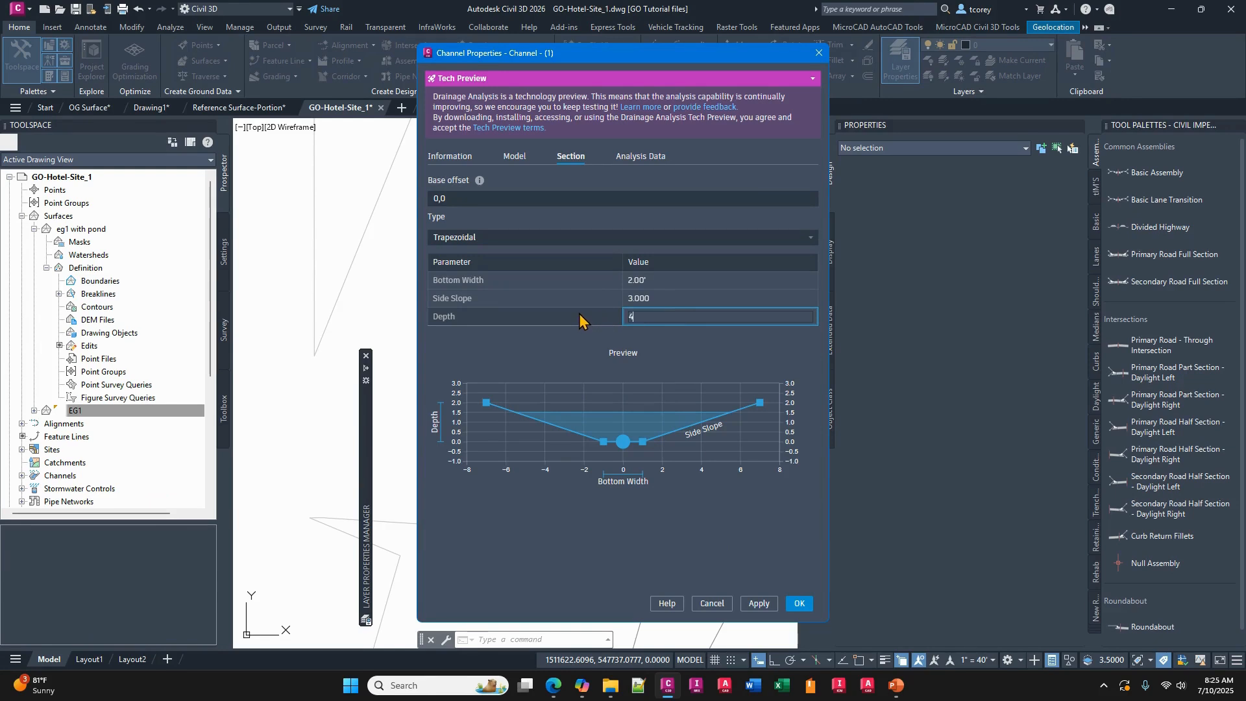
Set the channel's bottom width to 6' and accept the properties after reviewing its analysis and model data.
left_click(666, 280)
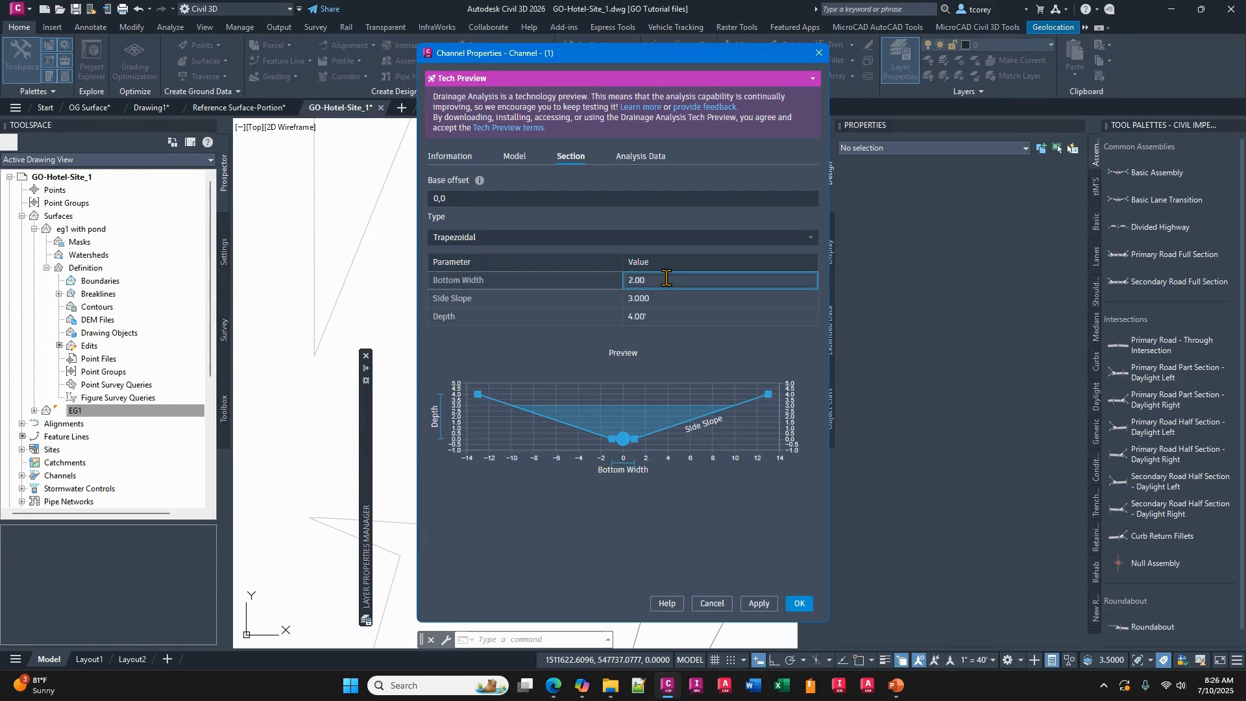
left_click_drag(666, 277, 621, 286)
type("6")
left_click(578, 293)
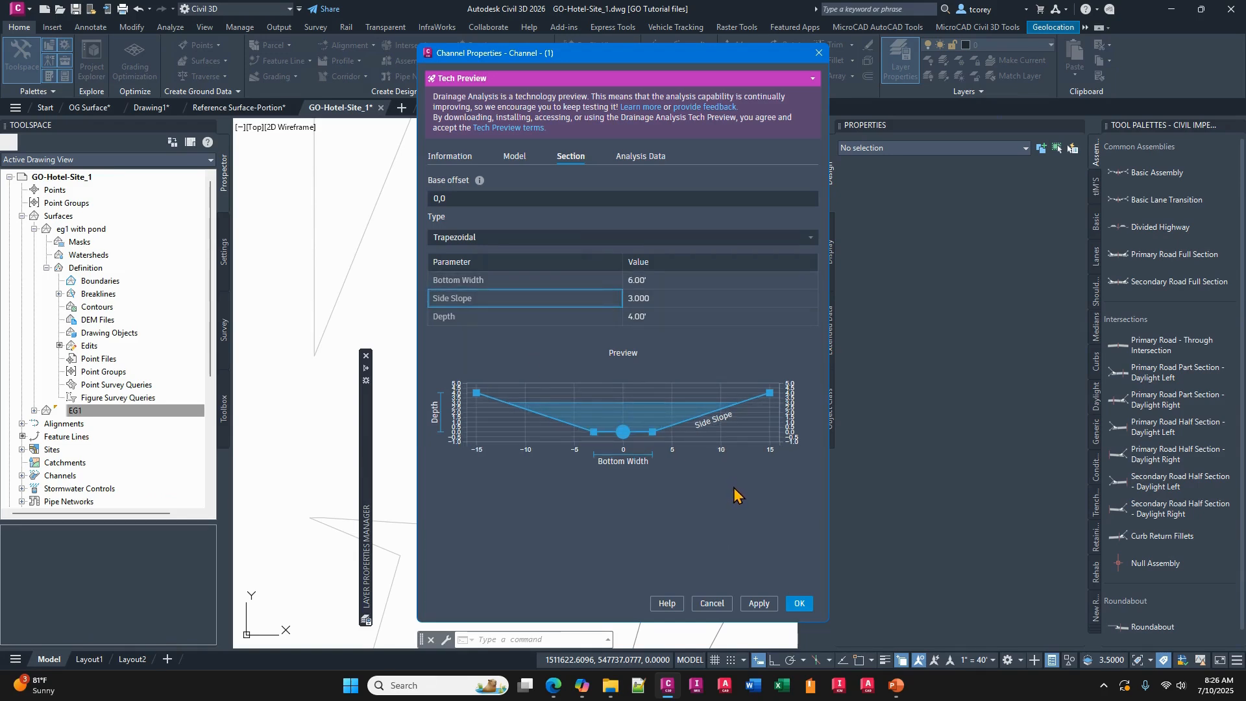
left_click(630, 159)
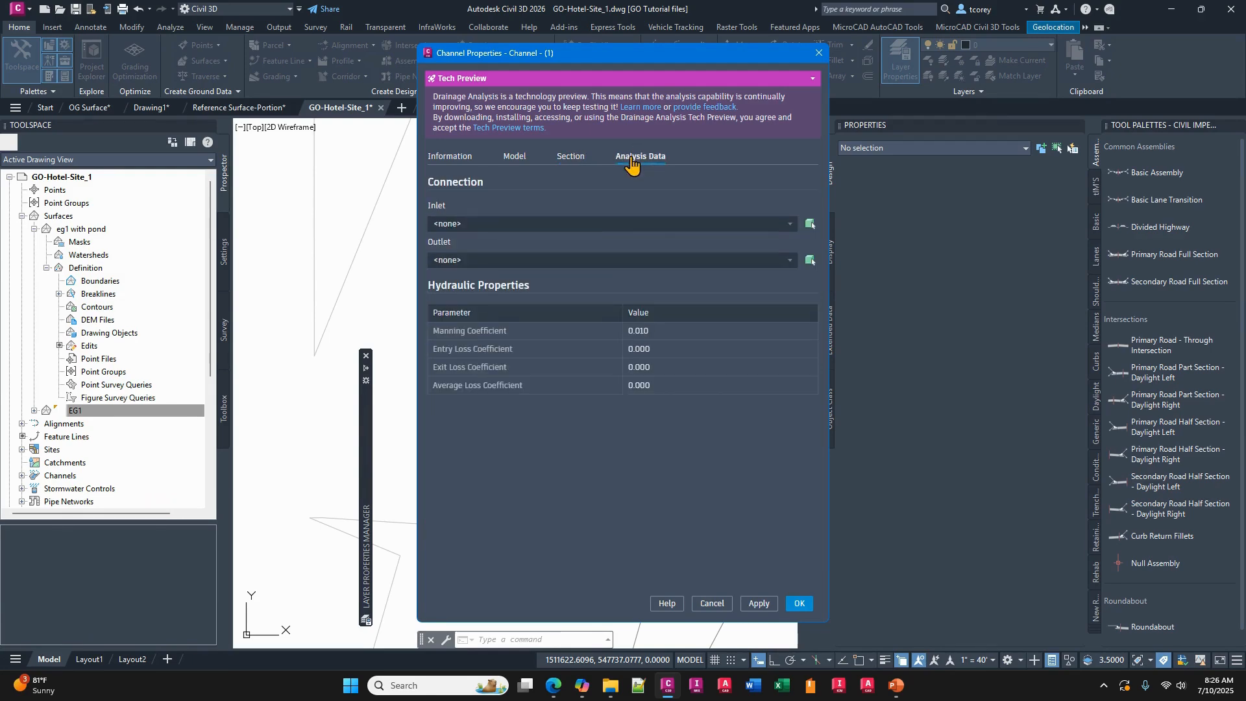
left_click(515, 159)
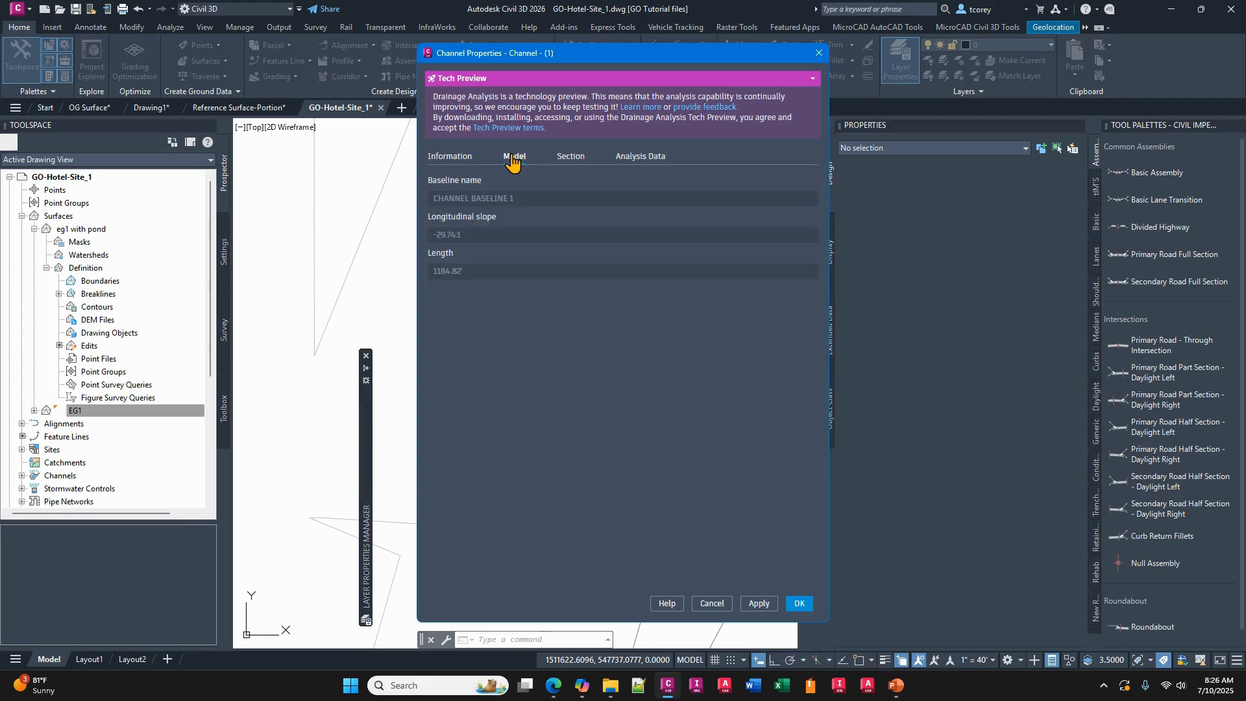
left_click(797, 604)
Isolate the channel from the other site objects and bring its full length into view.
mouse_move(617, 394)
middle_mouse_down()
mouse_move(624, 373)
mouse_move(601, 461)
middle_mouse_up()
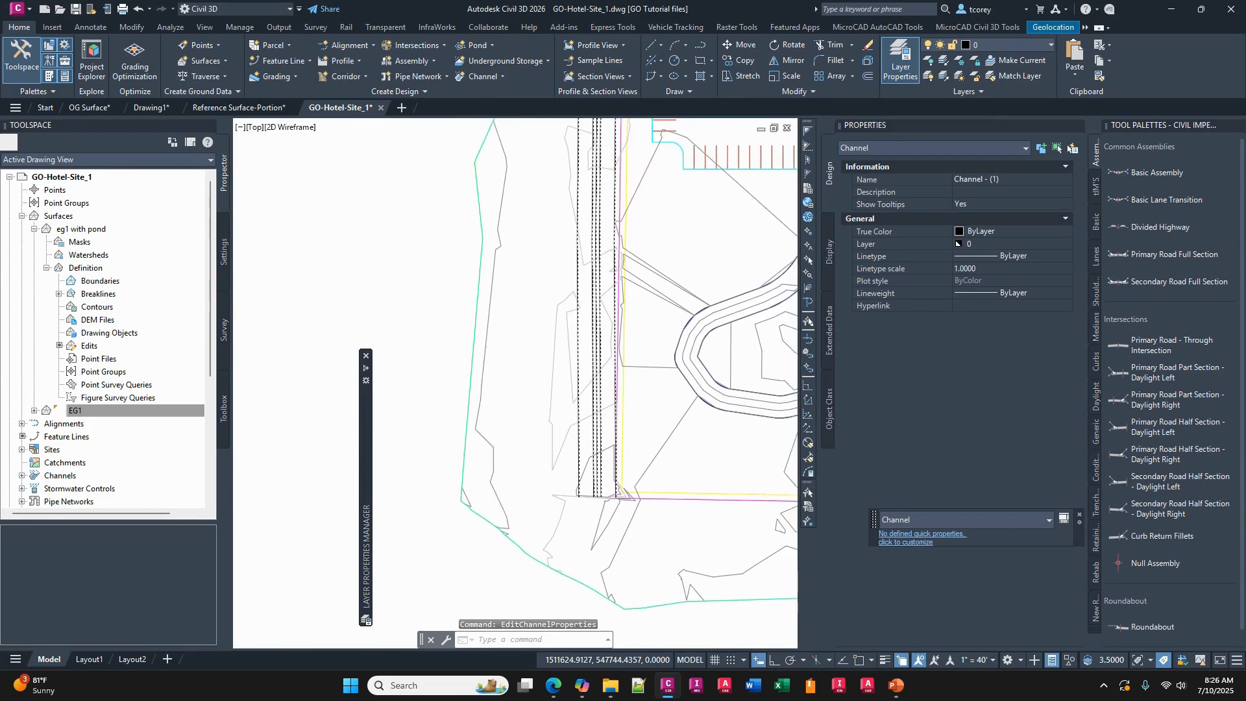
key("Escape")
key("Escape")
left_click(601, 385)
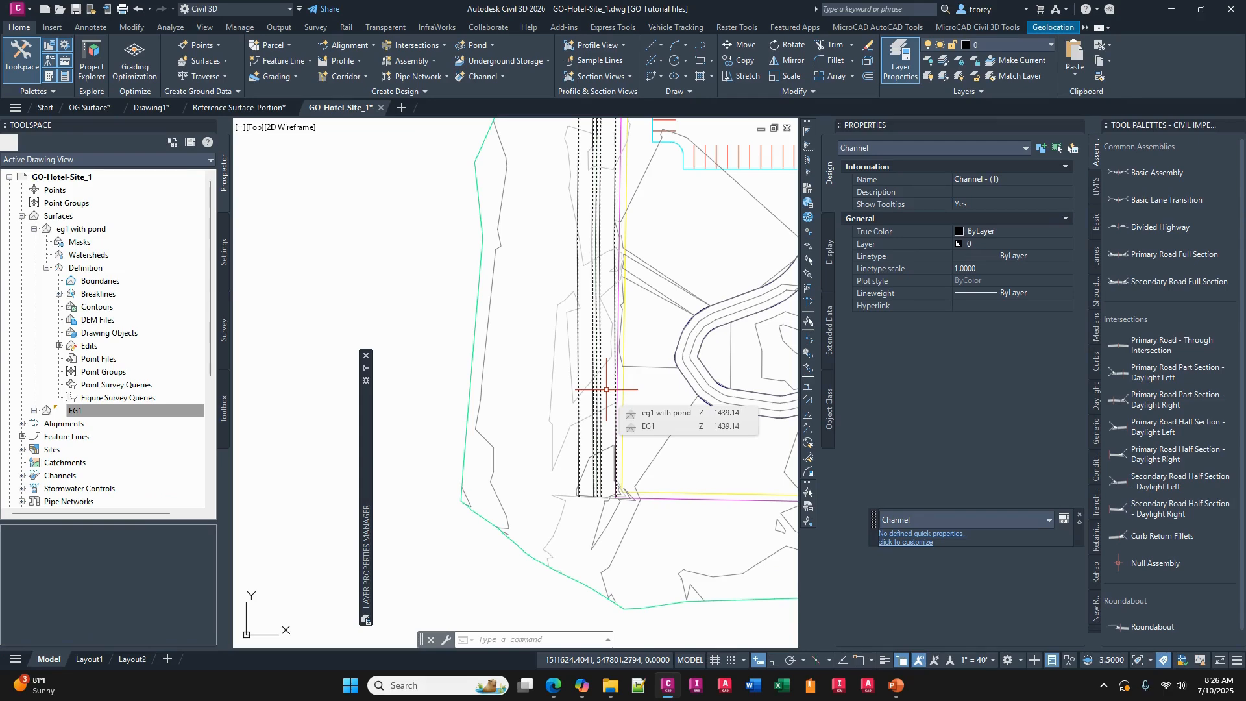
type("ISOLATE")
key("Return")
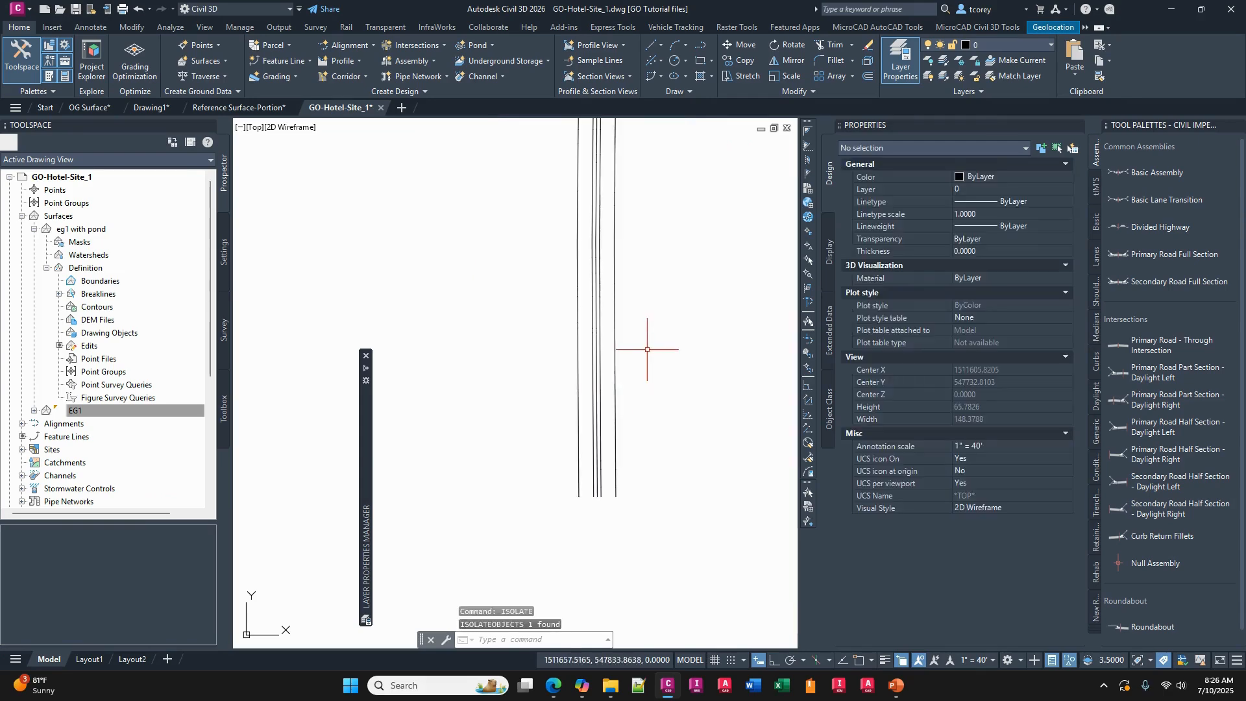
scroll(647, 349, "down", 15)
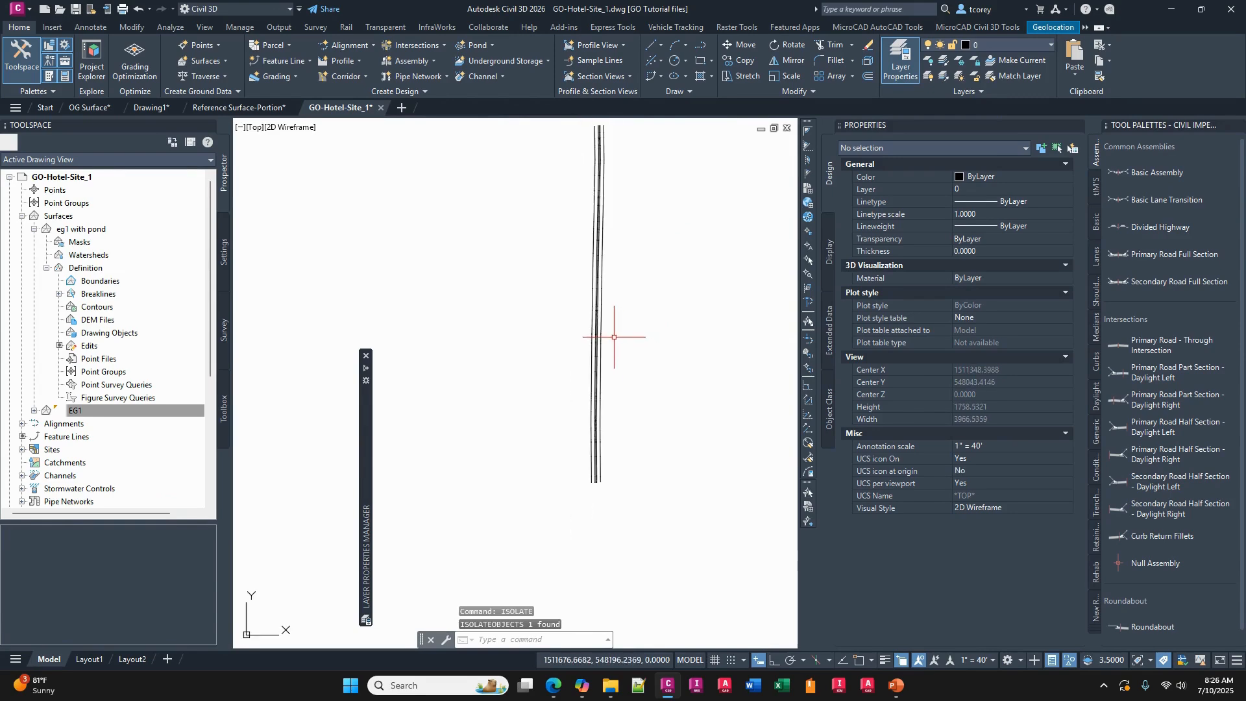
Explode the isolated channel and select the exploded result to check its object type.
left_click(595, 340)
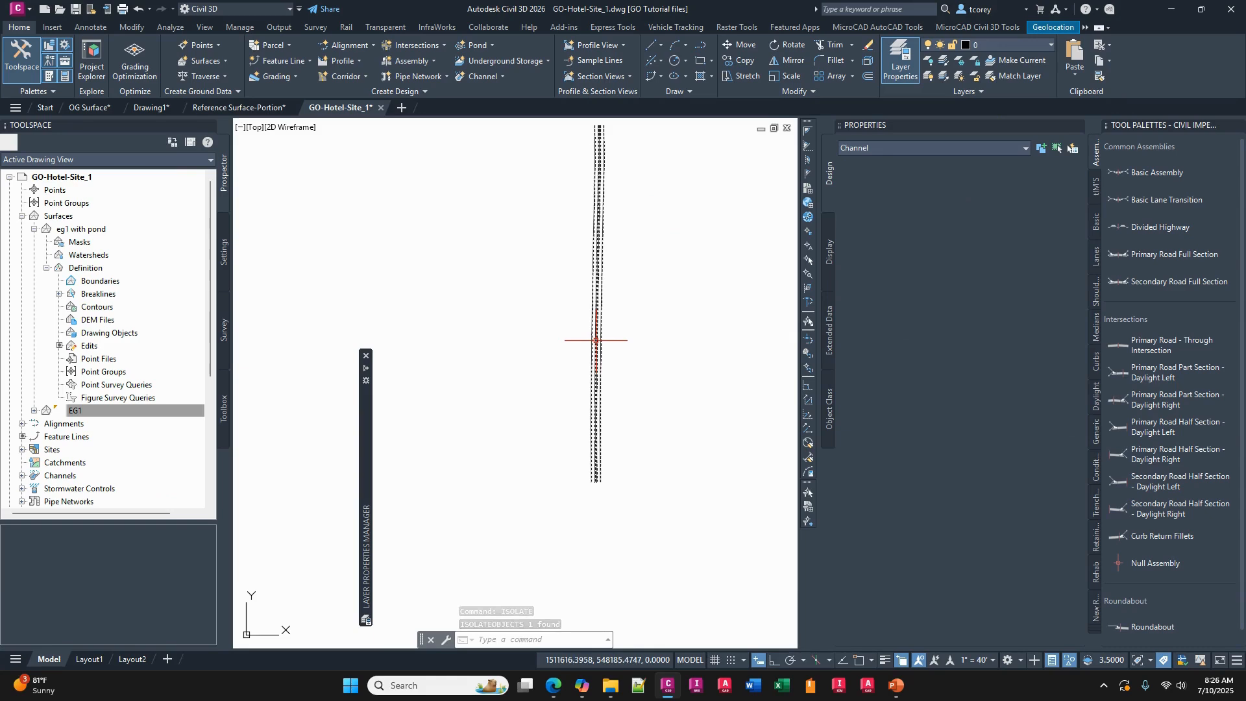
key("Escape")
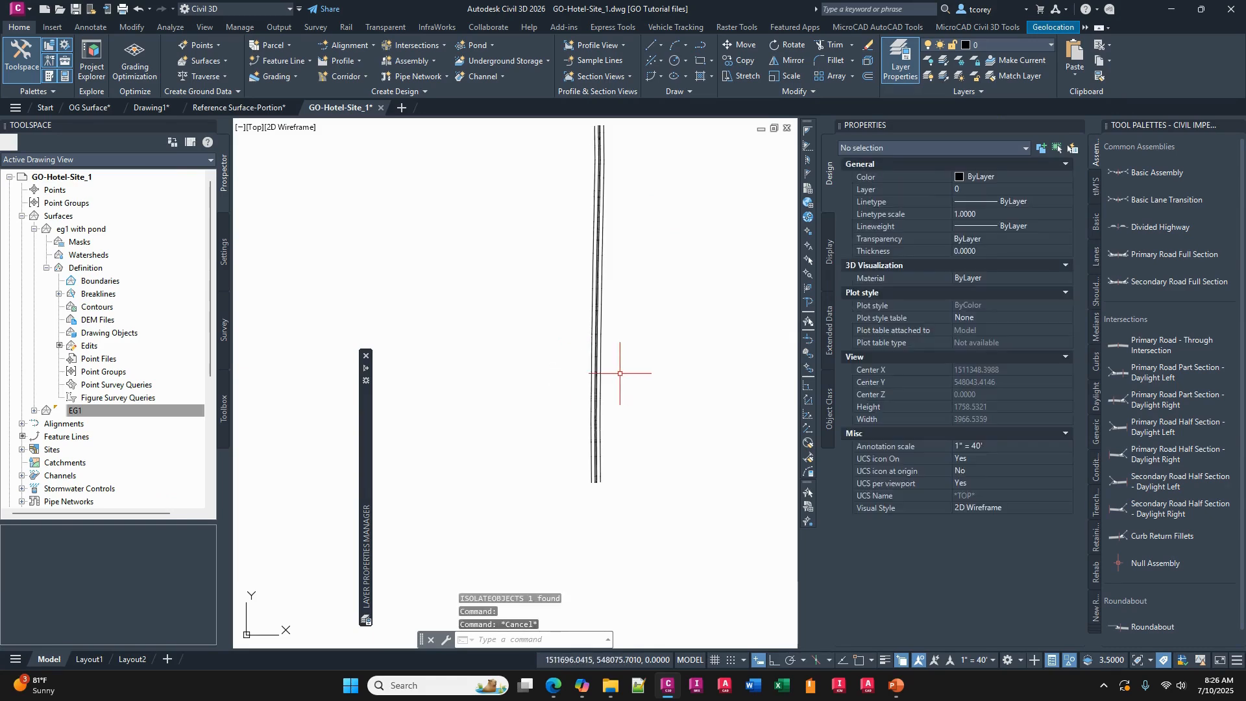
key("Return")
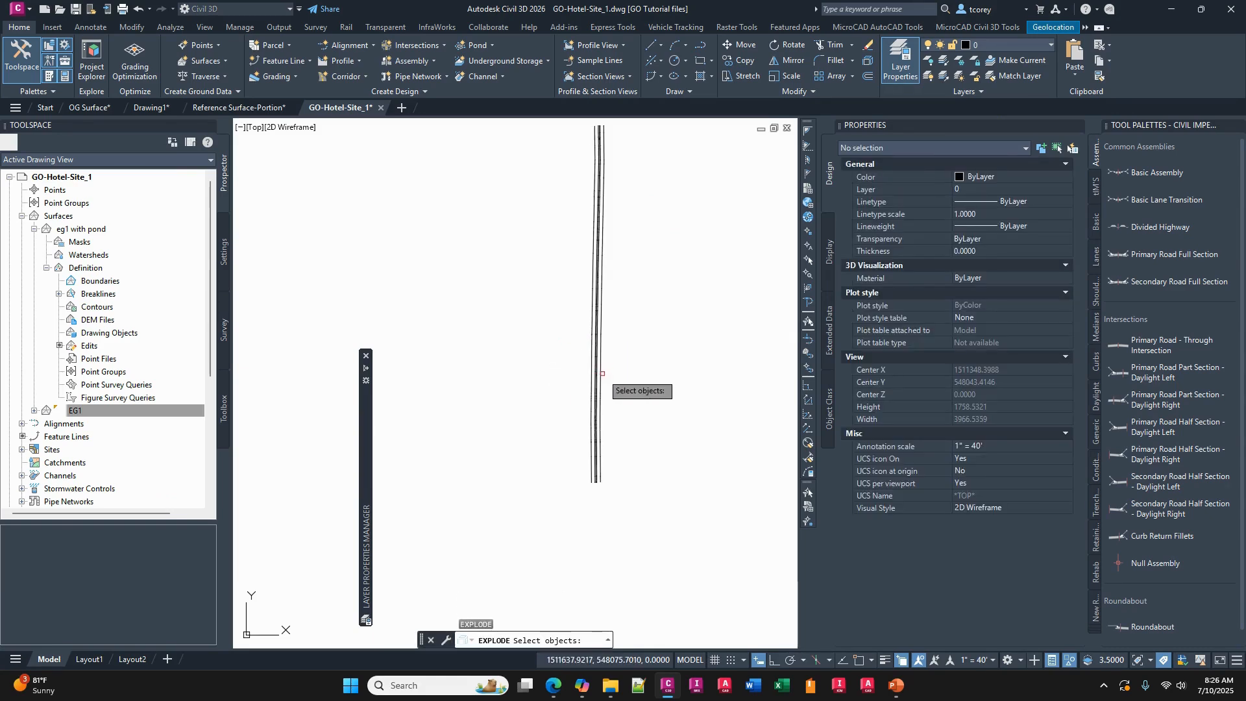
left_click(601, 373)
key("Return")
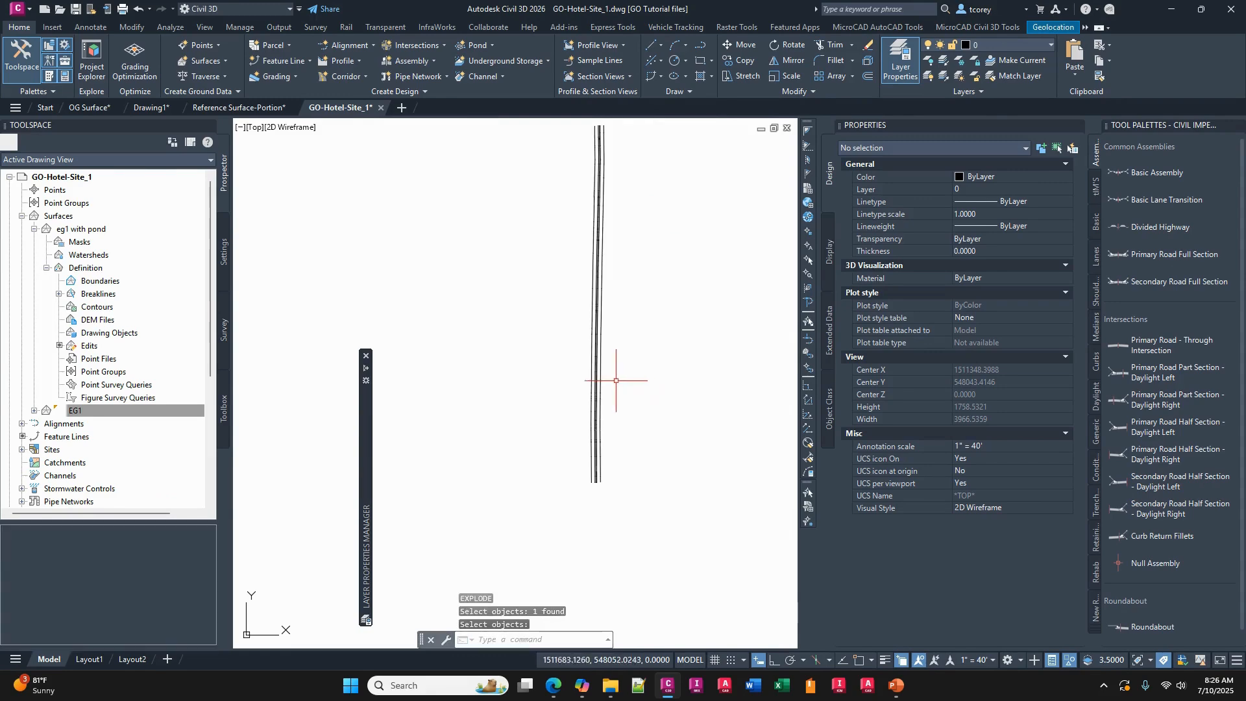
scroll(612, 484, "up", 4)
left_click(569, 465)
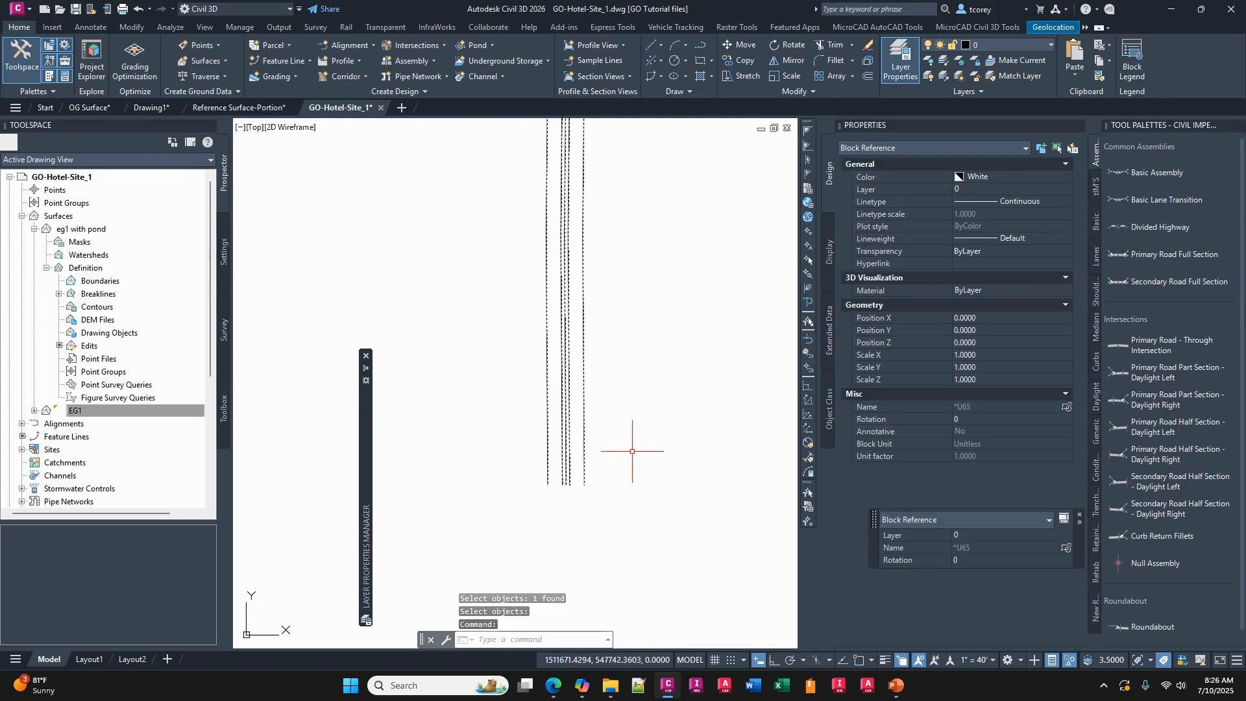
Explode the channel's block reference again and select one of the resulting segments to check its object type.
type("x")
key("Return")
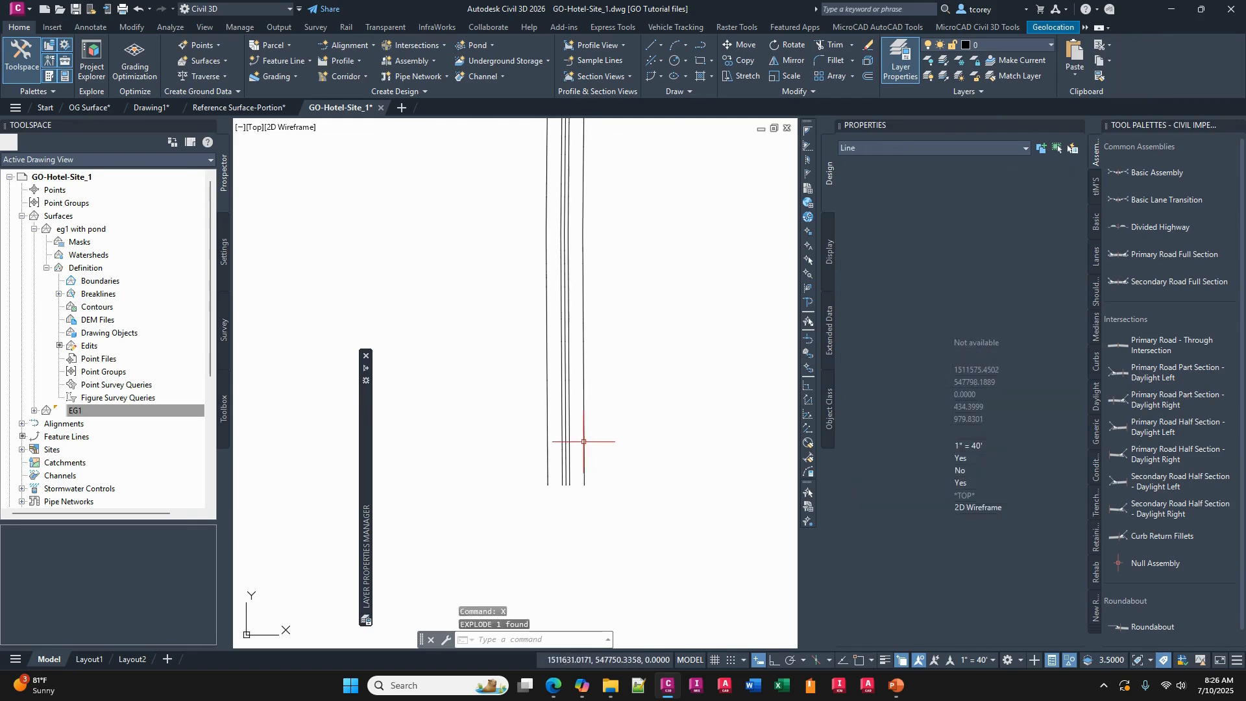
left_click(584, 442)
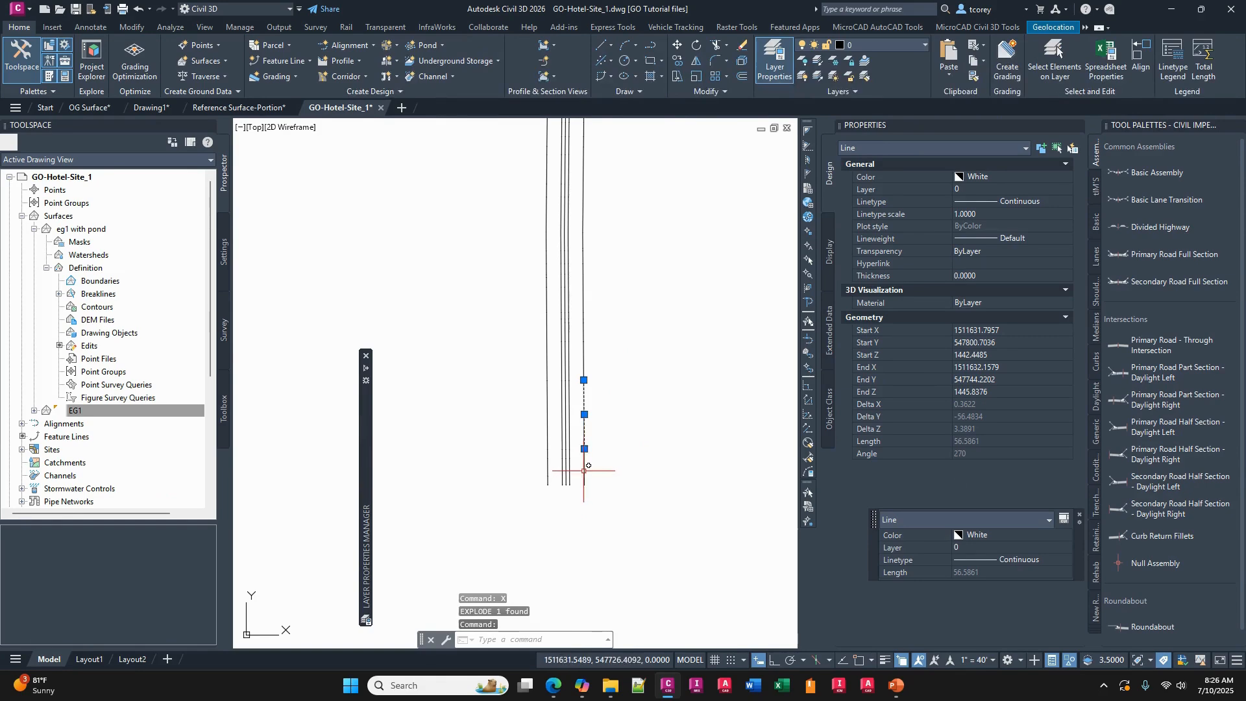
left_click(584, 466)
key("Escape")
scroll(617, 445, "down", 4)
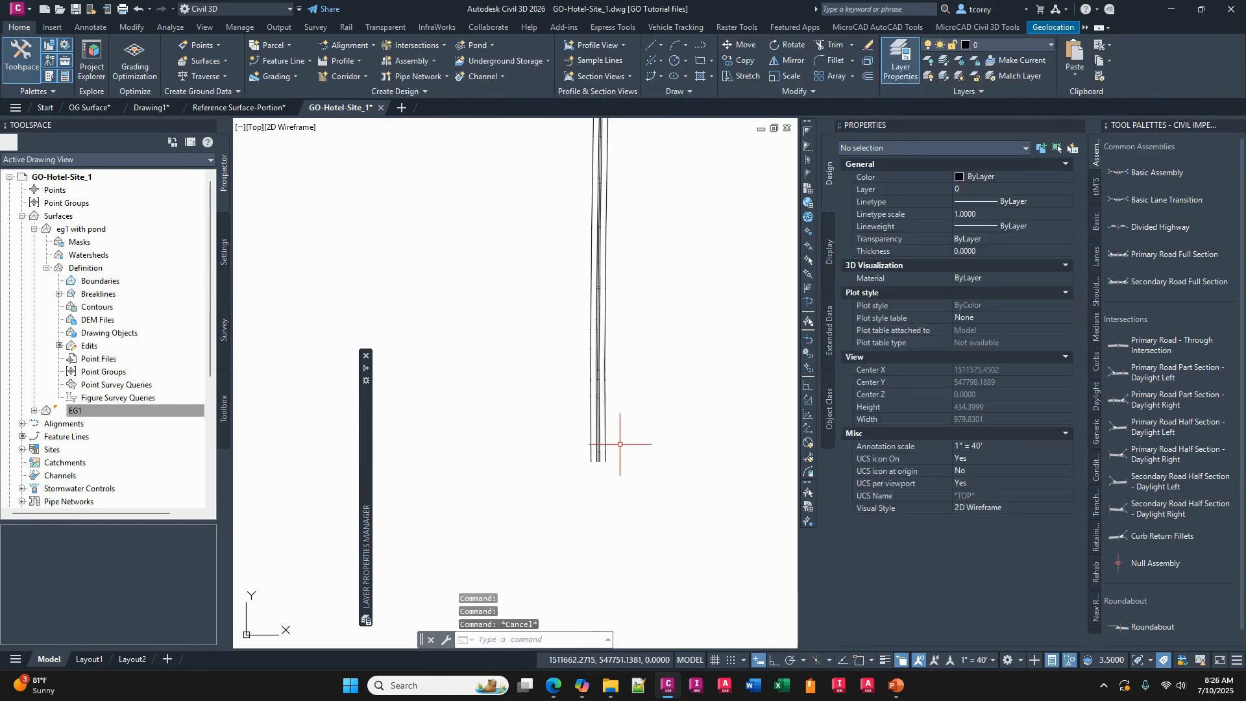
Join all the exploded channel line segments along the channel's full length into continuous 3D polylines.
middle_click_drag(630, 412, 637, 430)
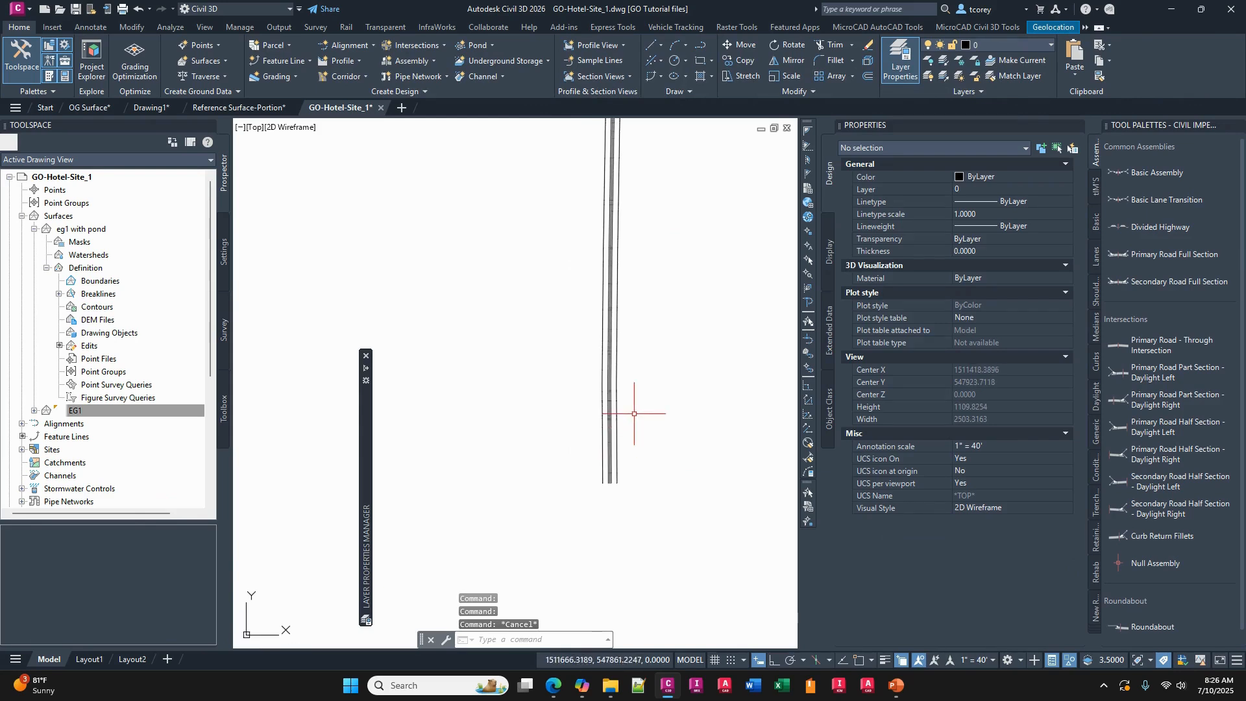
scroll(616, 482, "up", 2)
scroll(653, 459, "down", 5)
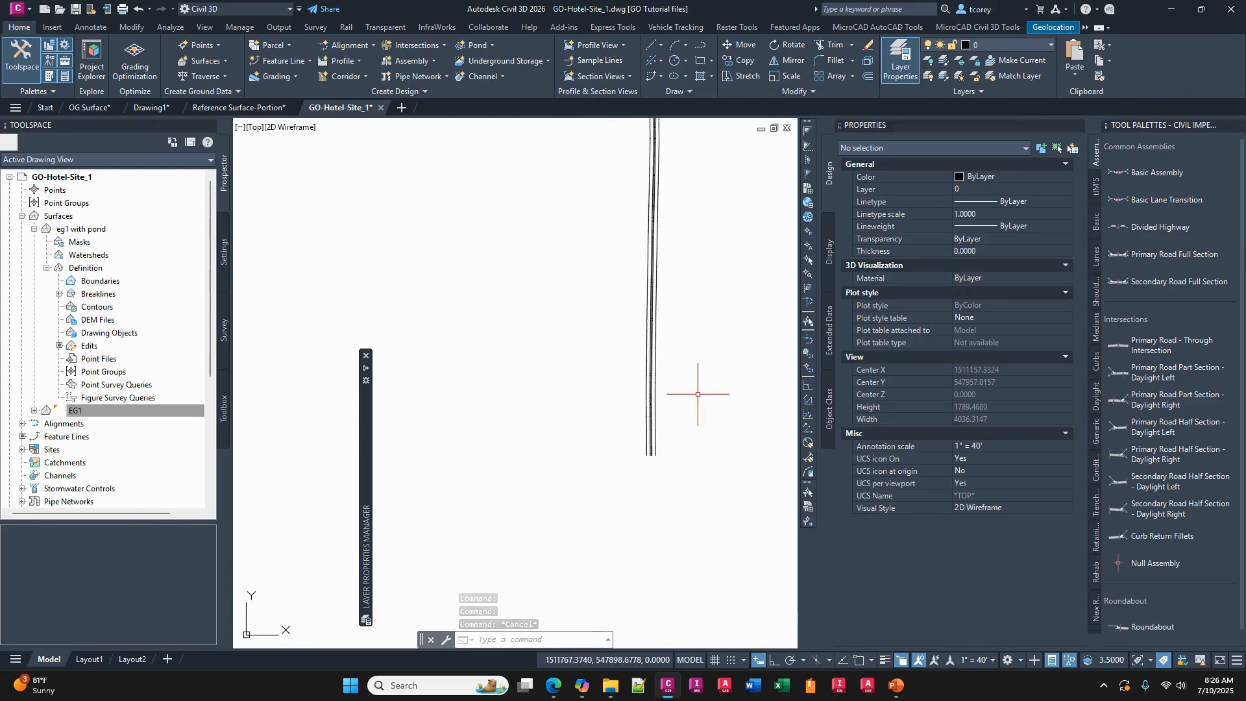
middle_click_drag(714, 348, 632, 341)
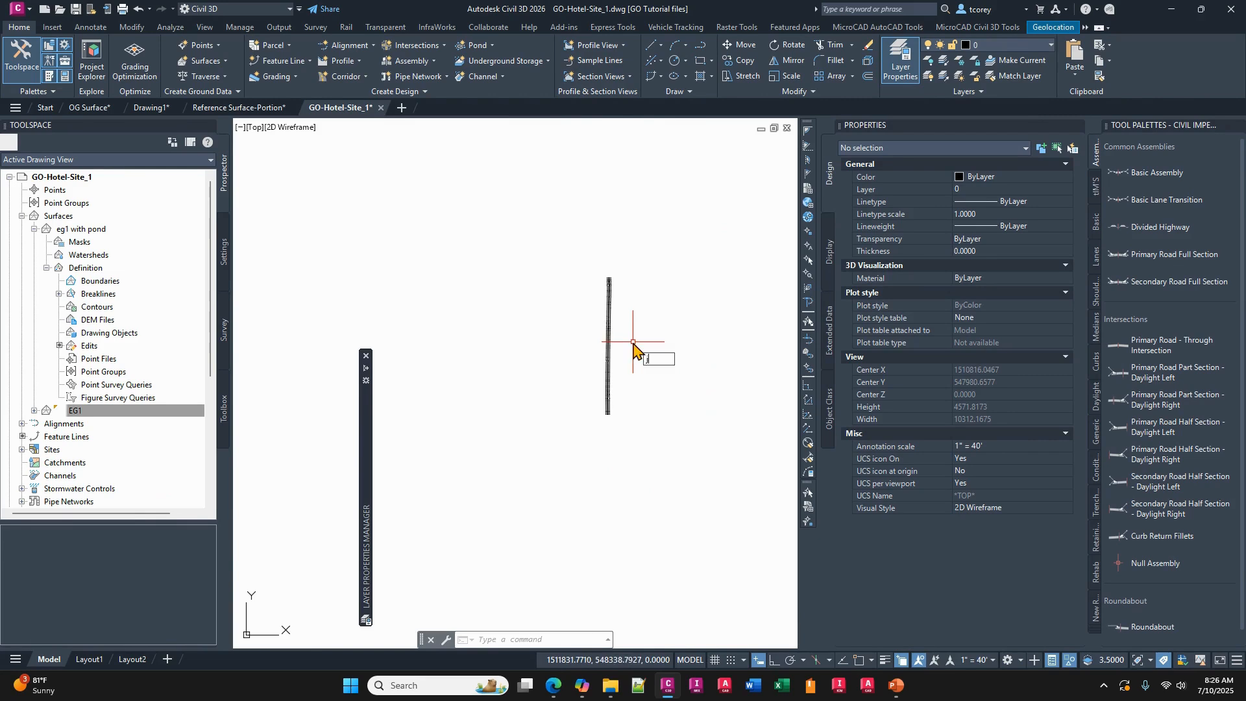
key("Return")
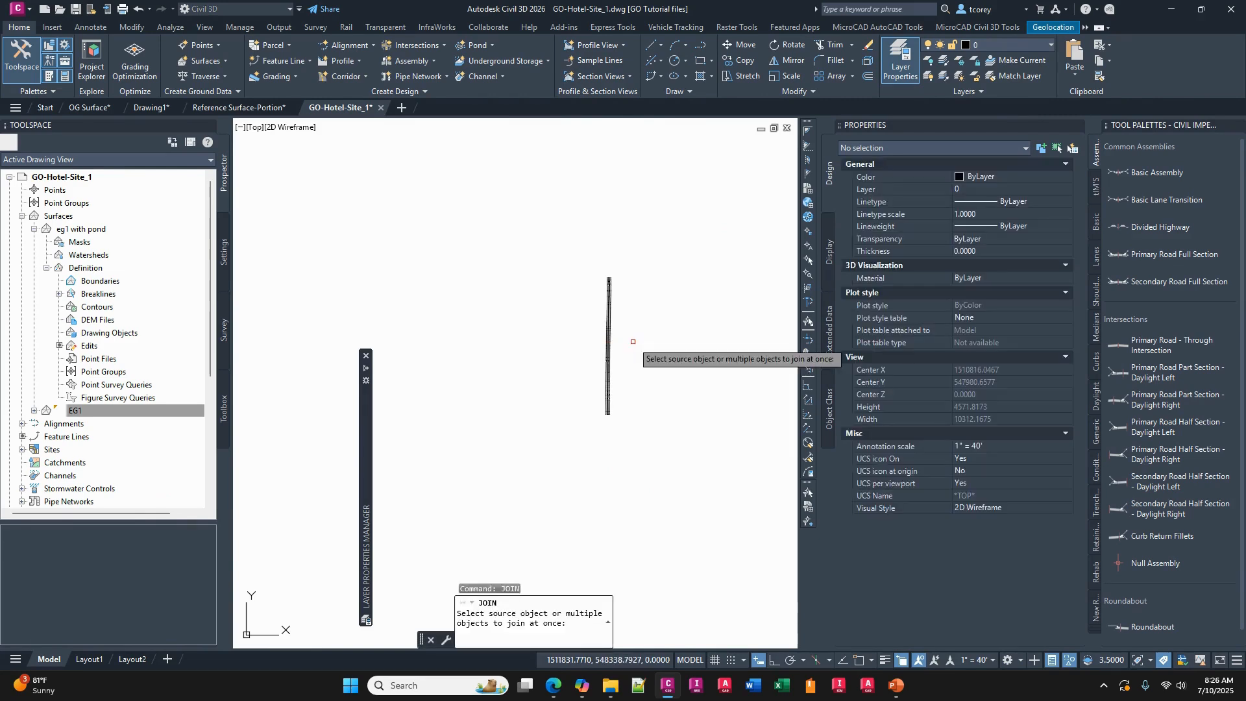
left_click(656, 255)
left_click(510, 458)
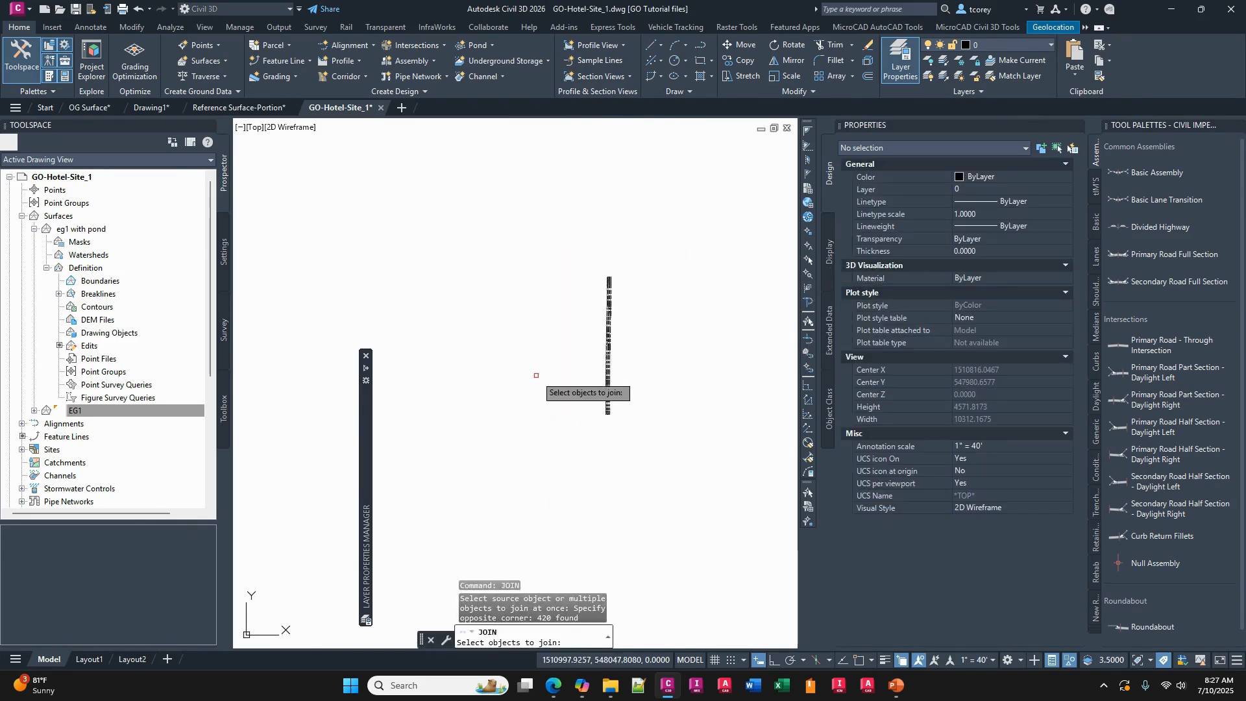
key("Return")
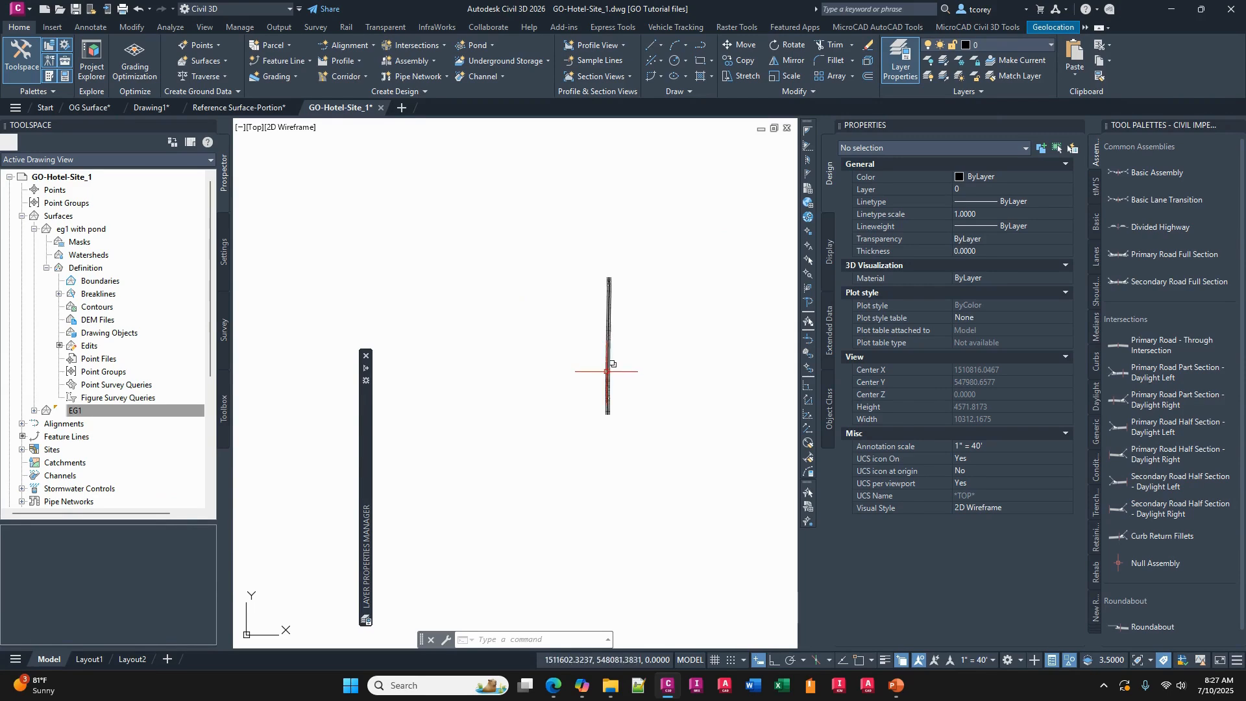
Add the joined channel polylines to the eg1 with pond surface definition as standard breaklines, keeping the default supplementing factors.
left_click(34, 229)
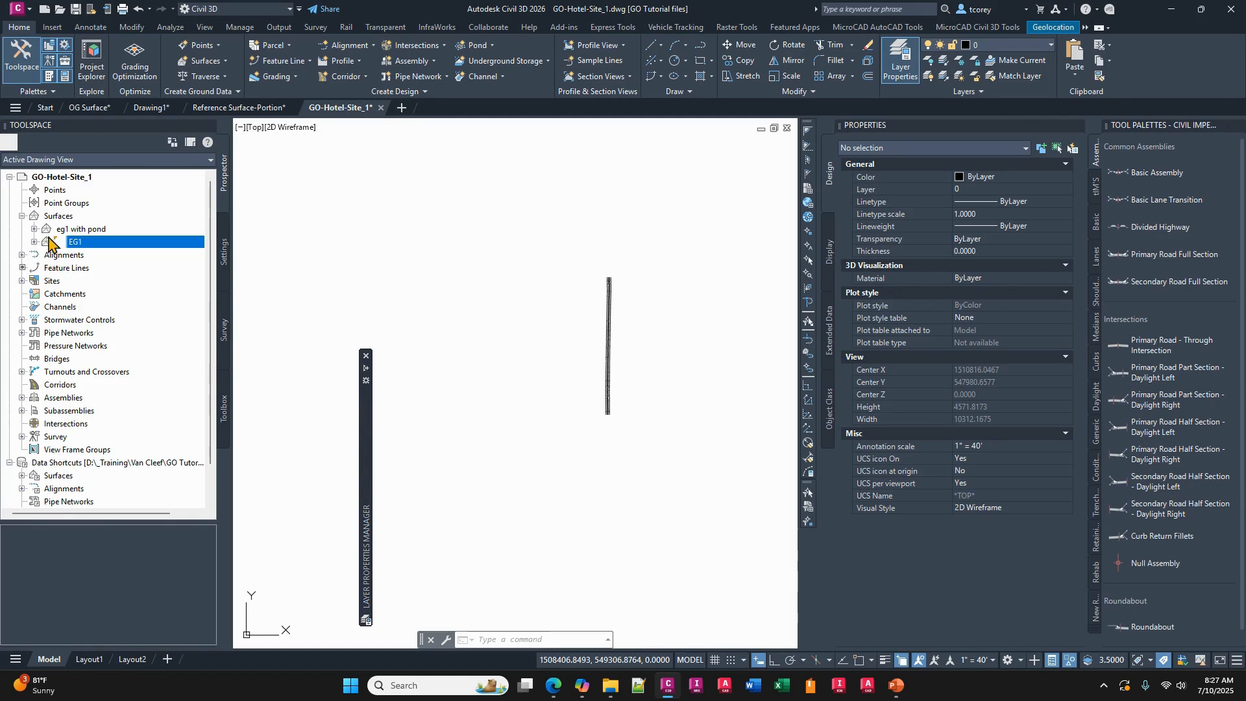
left_click(42, 232)
left_click(34, 229)
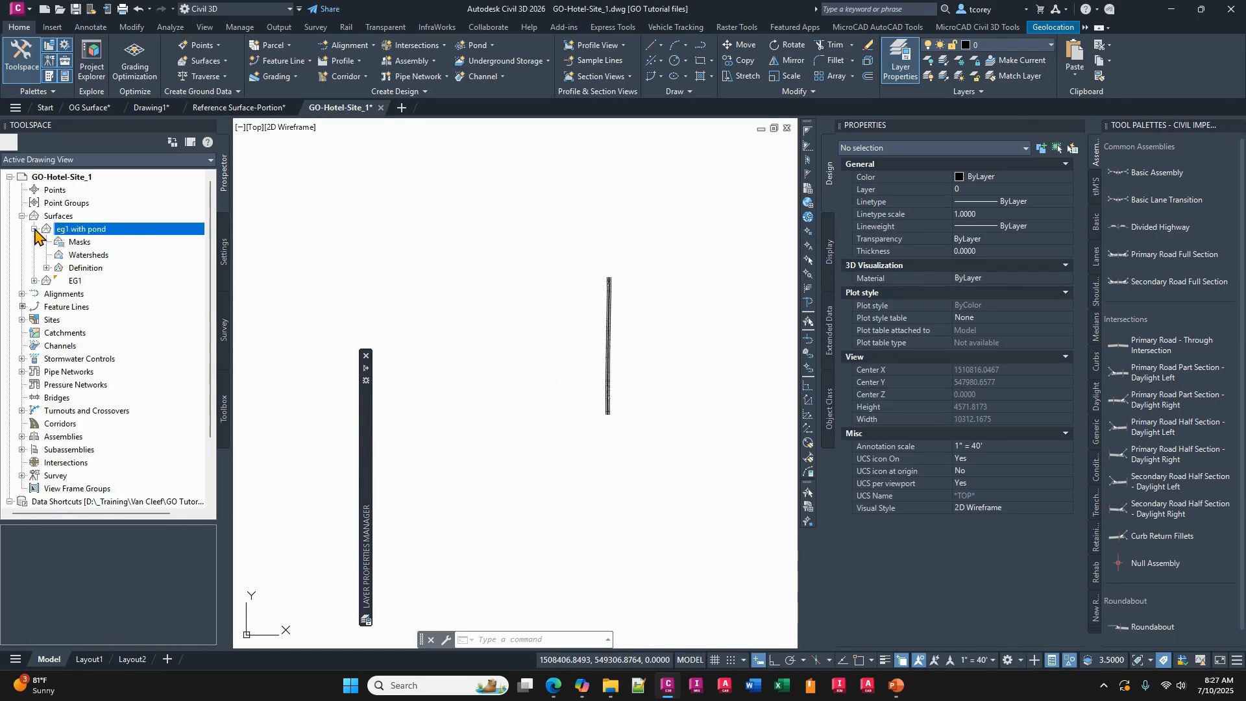
left_click(46, 267)
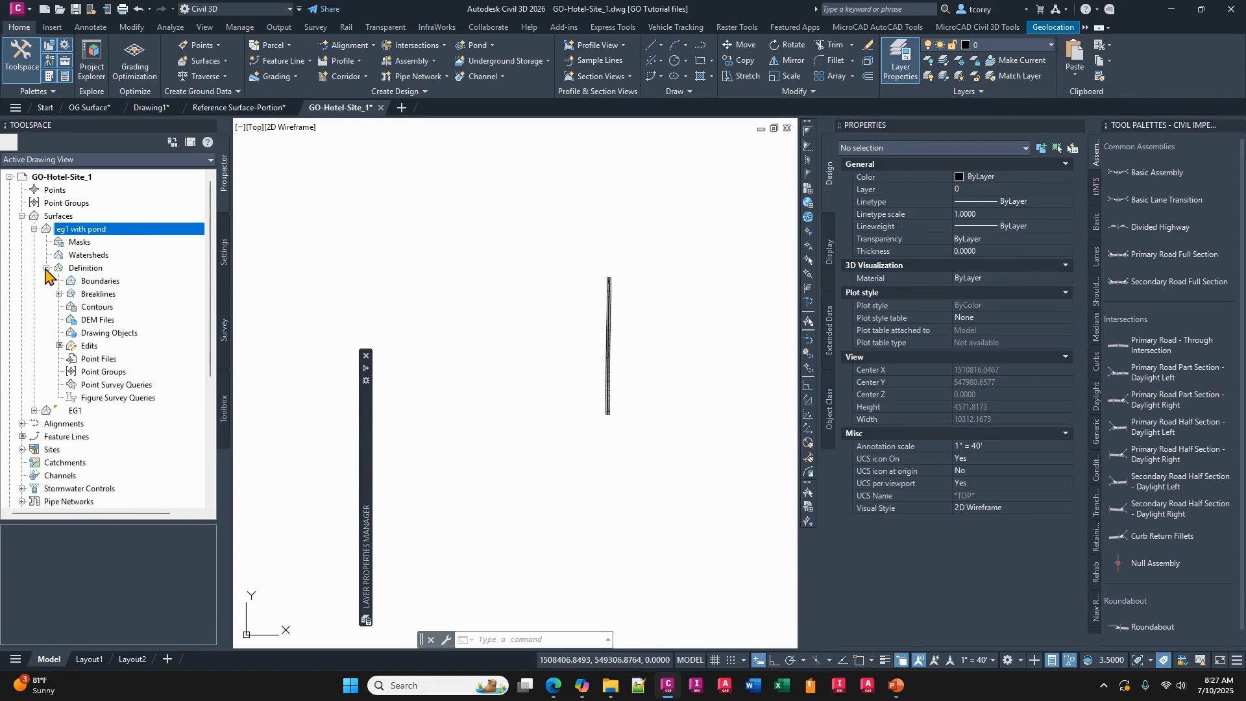
right_click(96, 298)
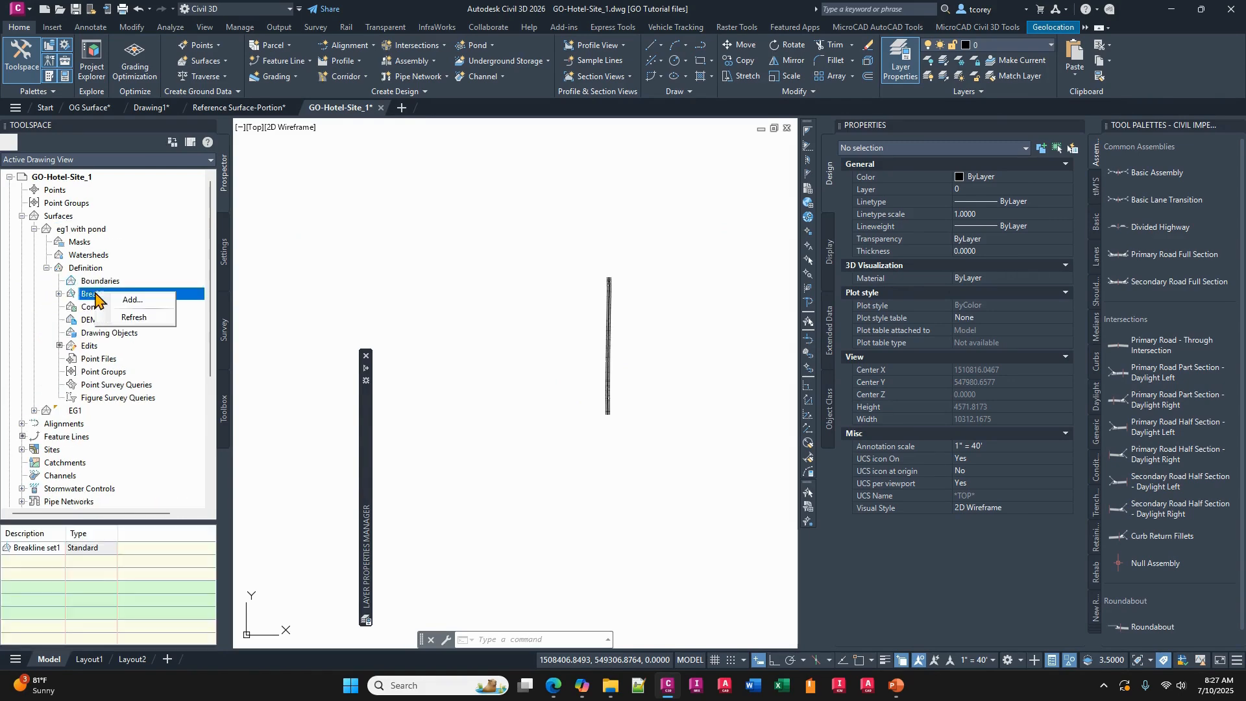
left_click(129, 301)
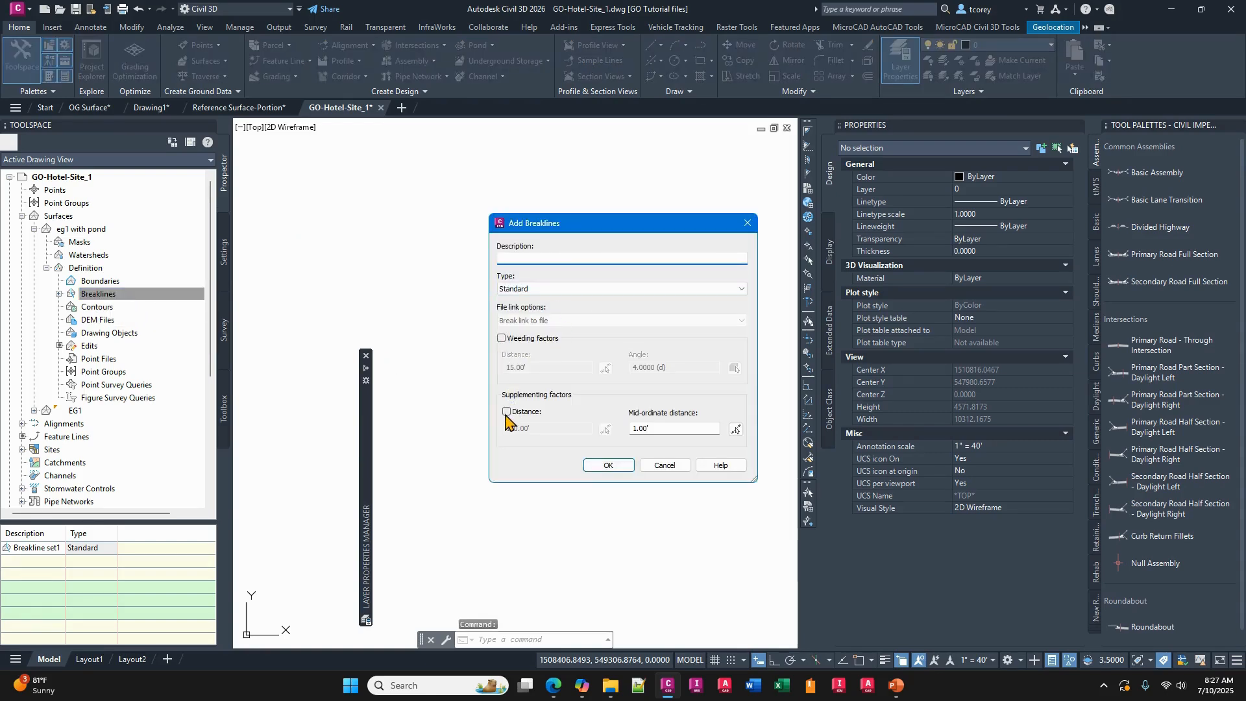
left_click(613, 466)
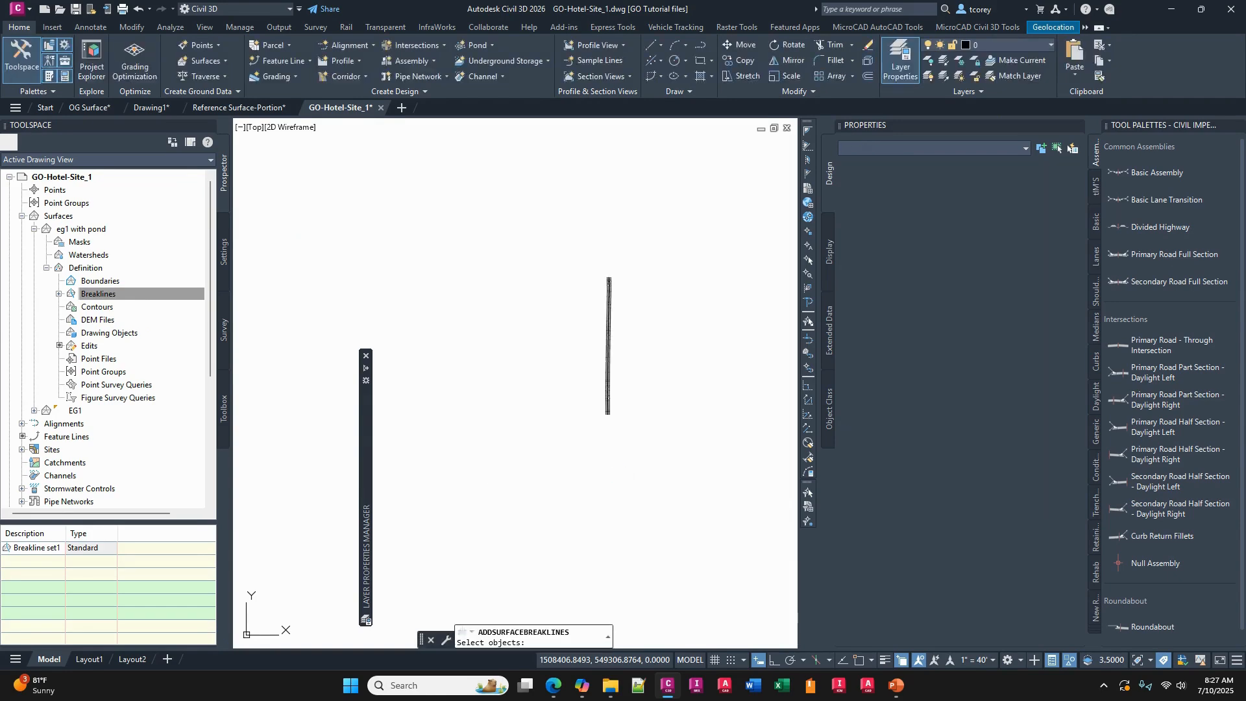
left_click(657, 249)
left_click(534, 439)
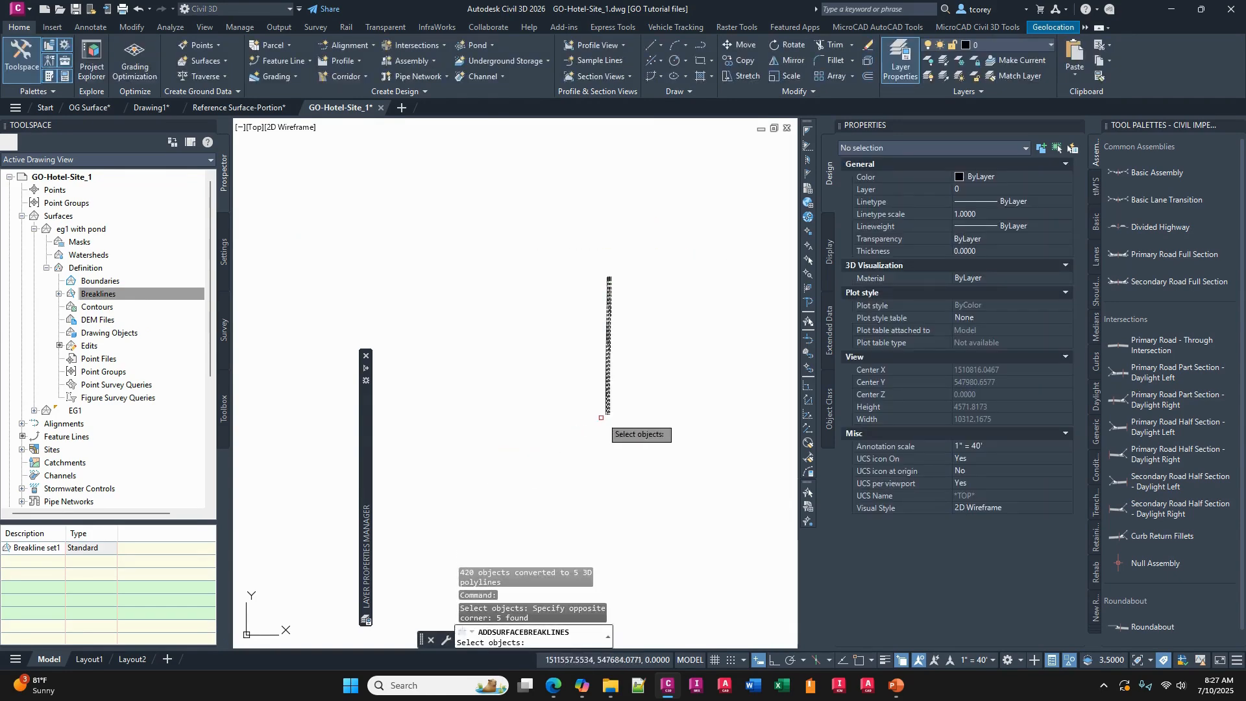
key("Return")
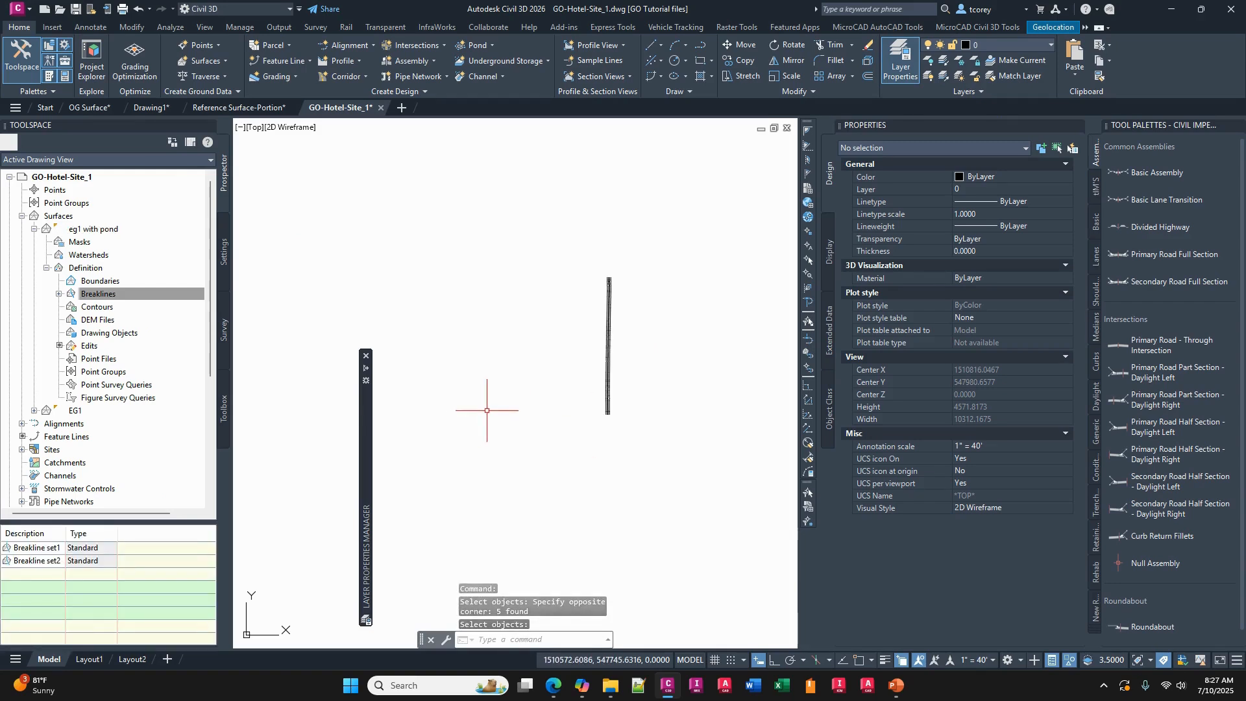
Check the object type of a joined channel edge line and list the breakline sets of the eg1 with pond surface.
scroll(608, 281, "up", 8)
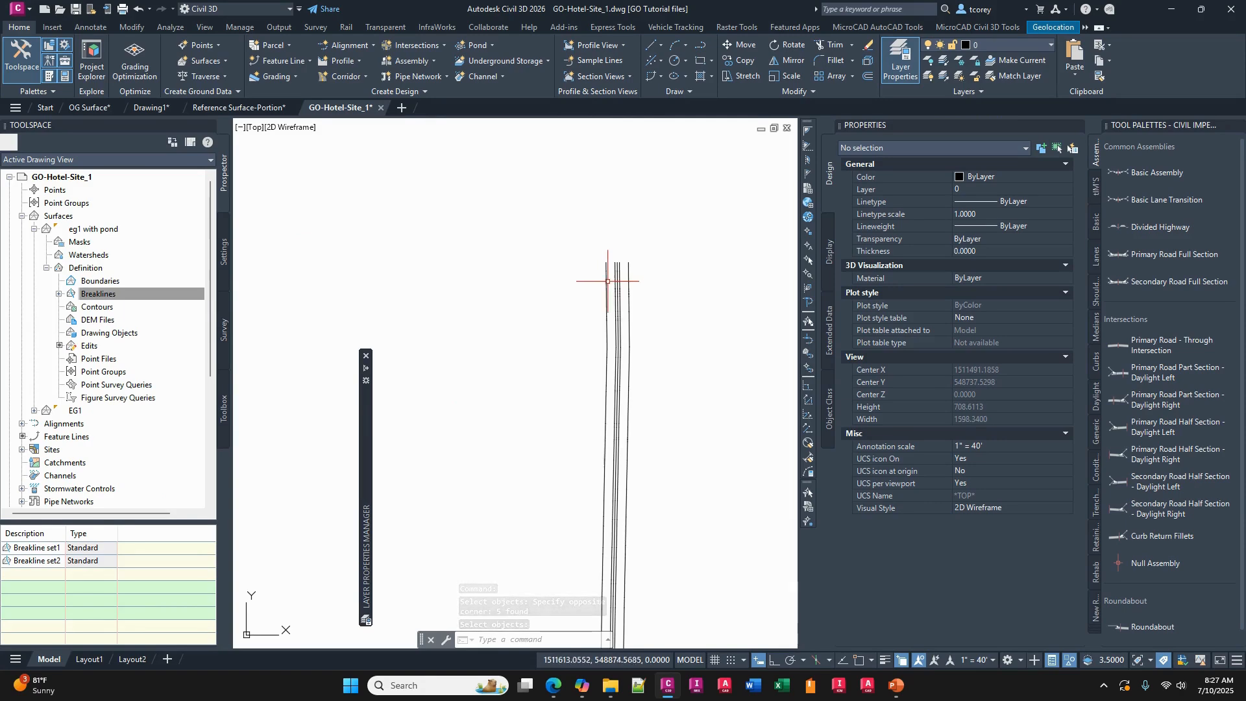
left_click(628, 286)
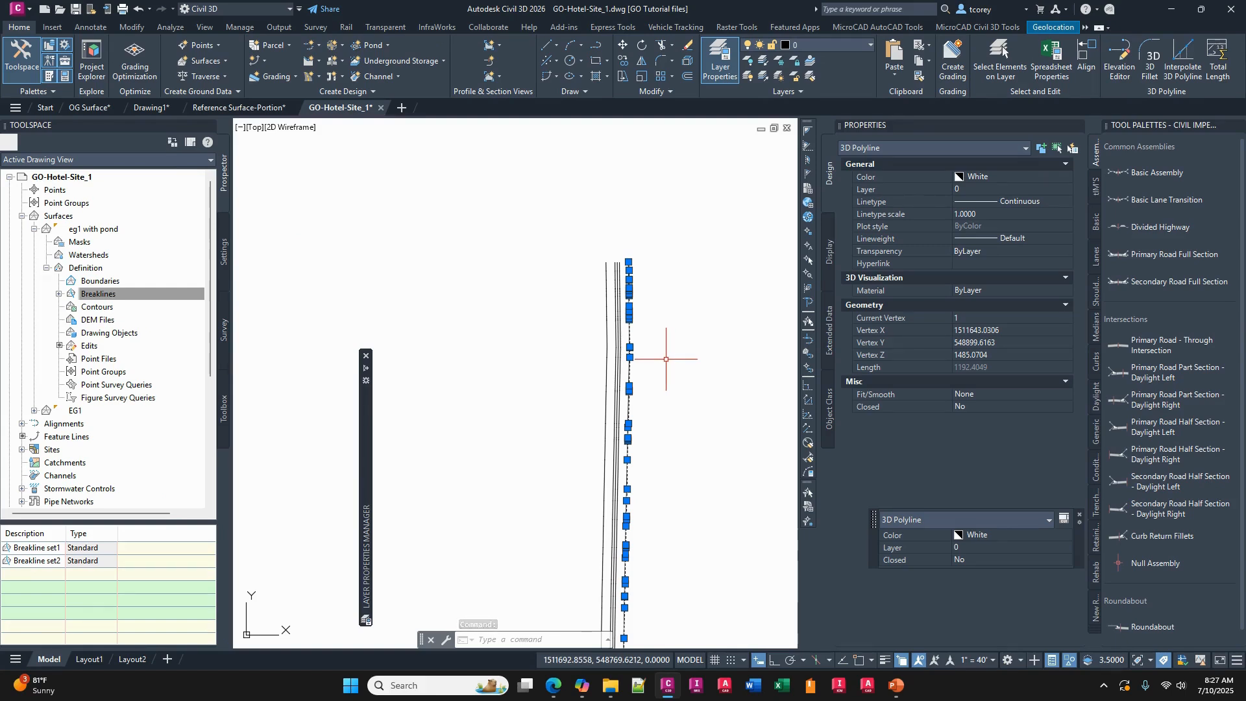
key("Escape")
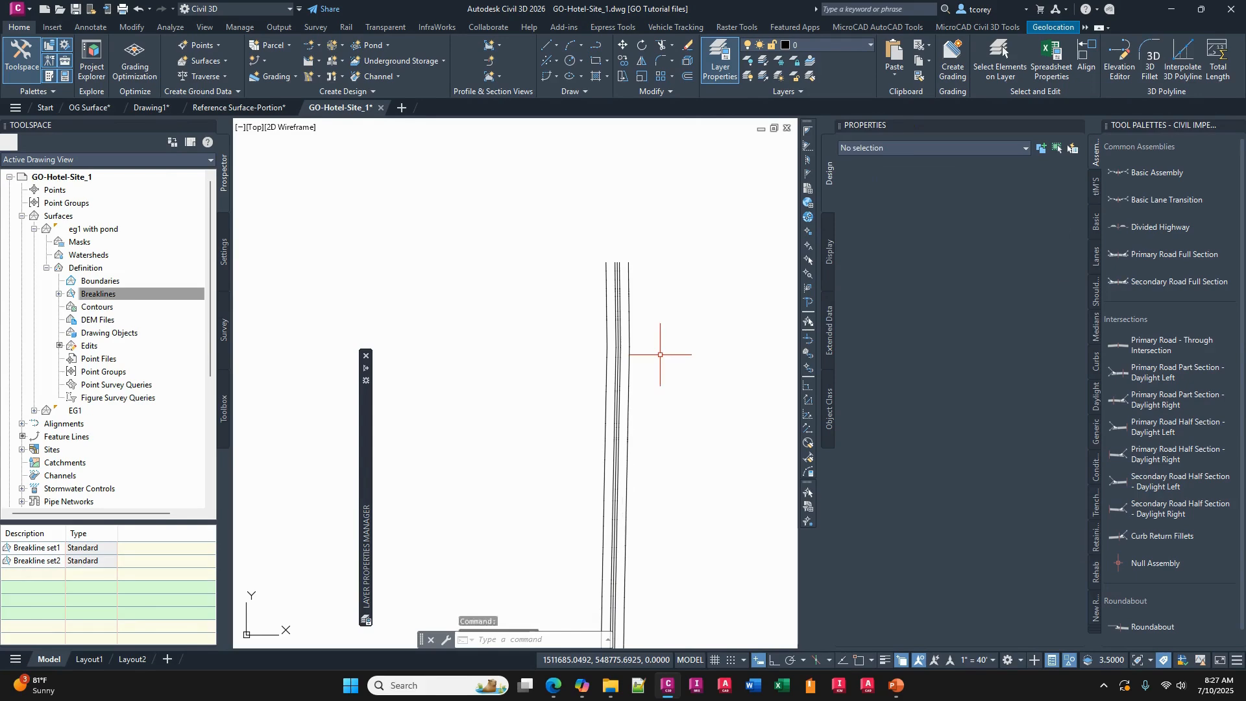
scroll(659, 362, "down", 4)
middle_click_drag(660, 363, 637, 291)
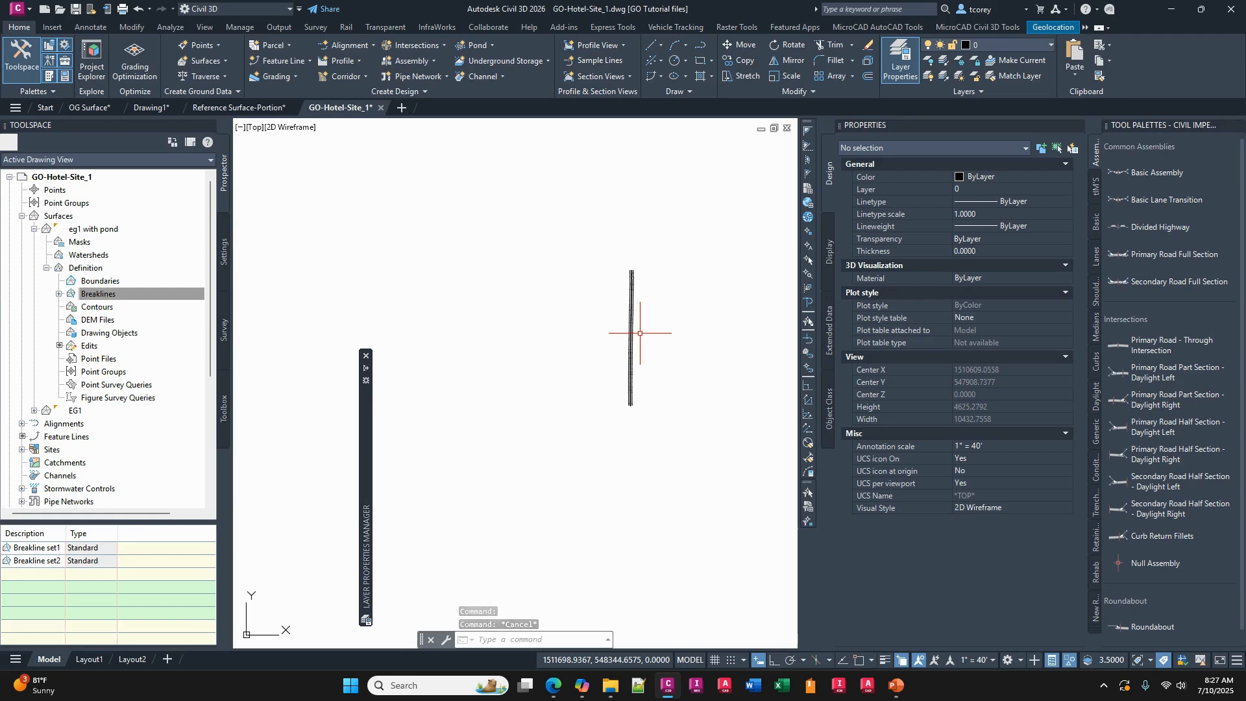
left_click(85, 296)
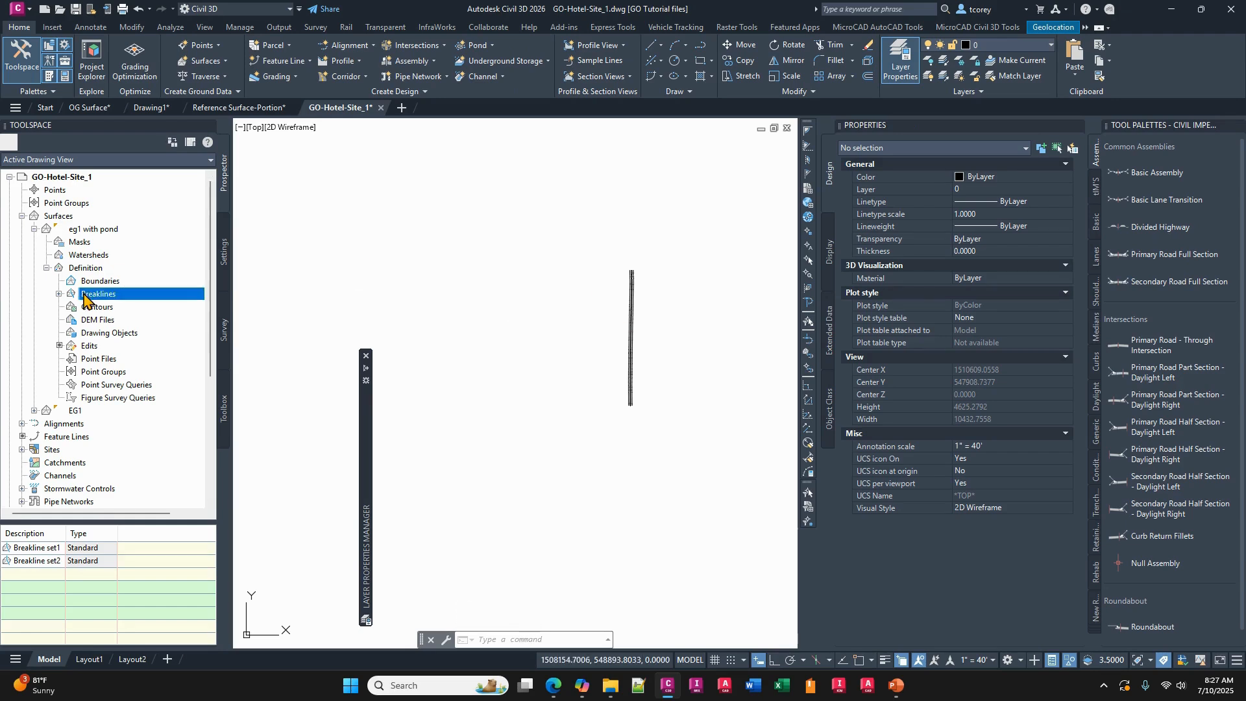
left_click(59, 295)
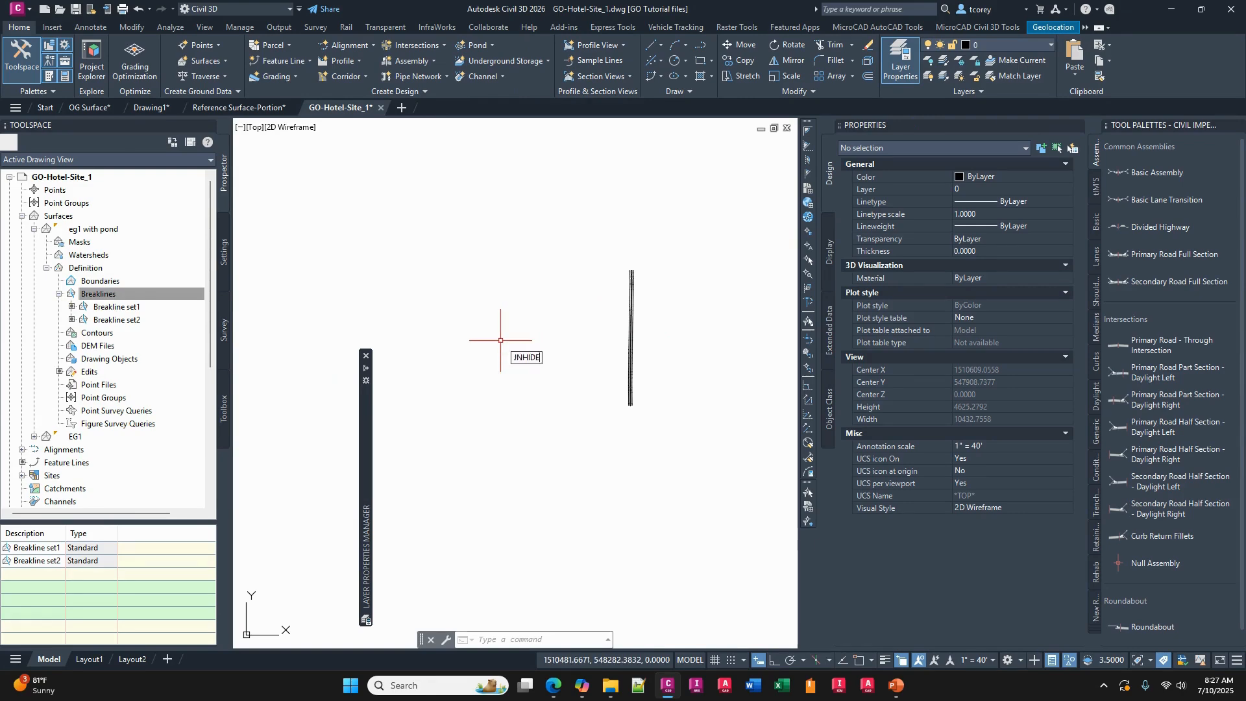
Unhide all isolated site objects with UNHIDE and view the surface contours along the channel up close.
type("UNHIDE")
key("Return")
scroll(626, 364, "up", 4)
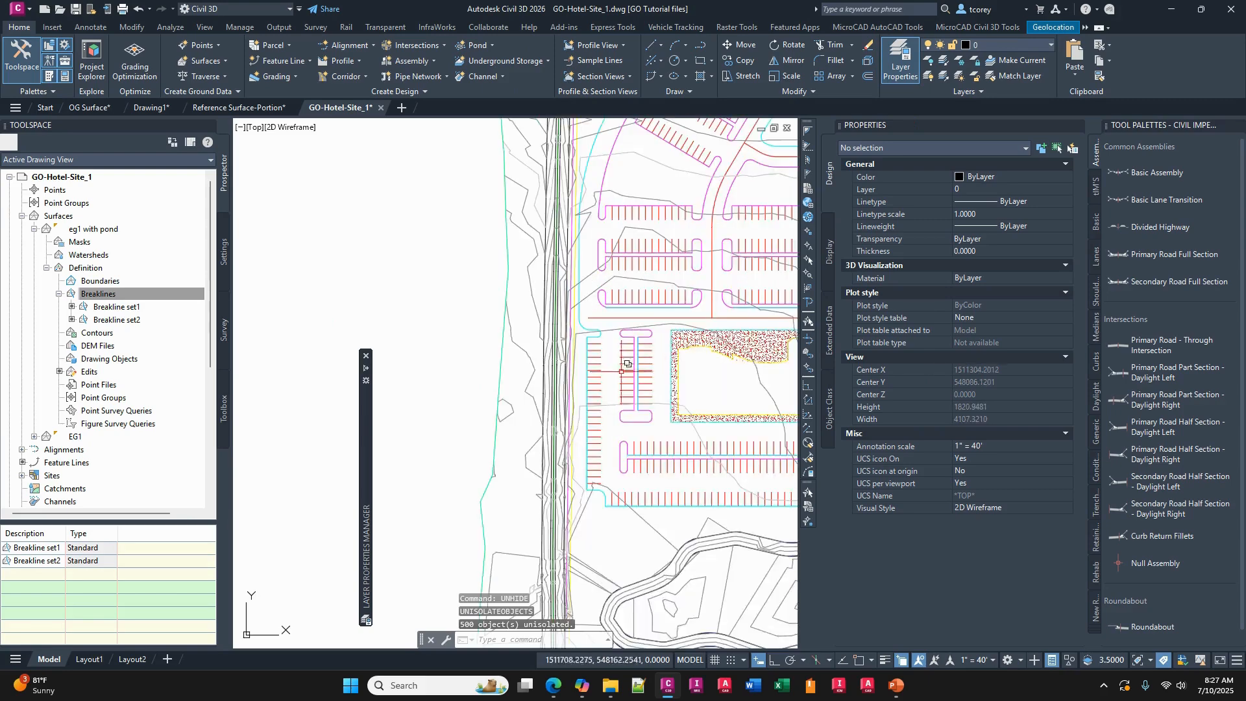
scroll(626, 365, "down", 4)
scroll(627, 373, "up", 10)
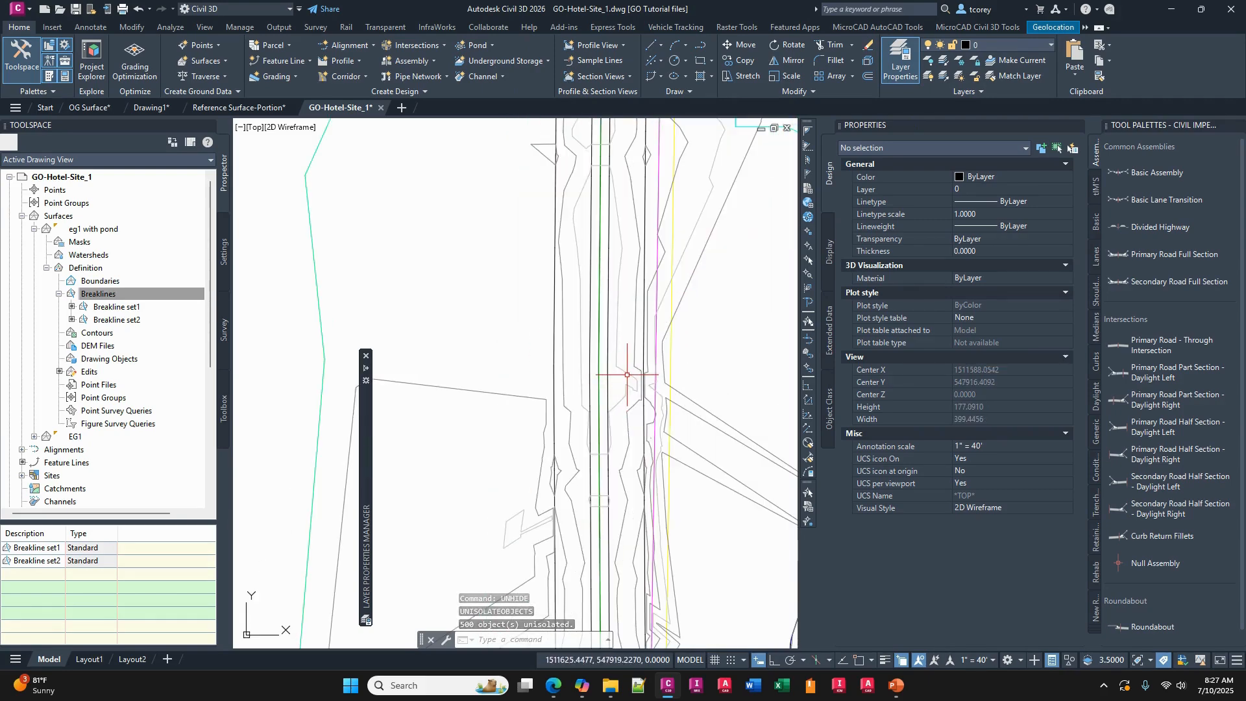
Examine the eg1 with pond surface in 3D with the Object Viewer, tilting it to see the channel, and close the viewer.
left_click(627, 374)
right_click(626, 361)
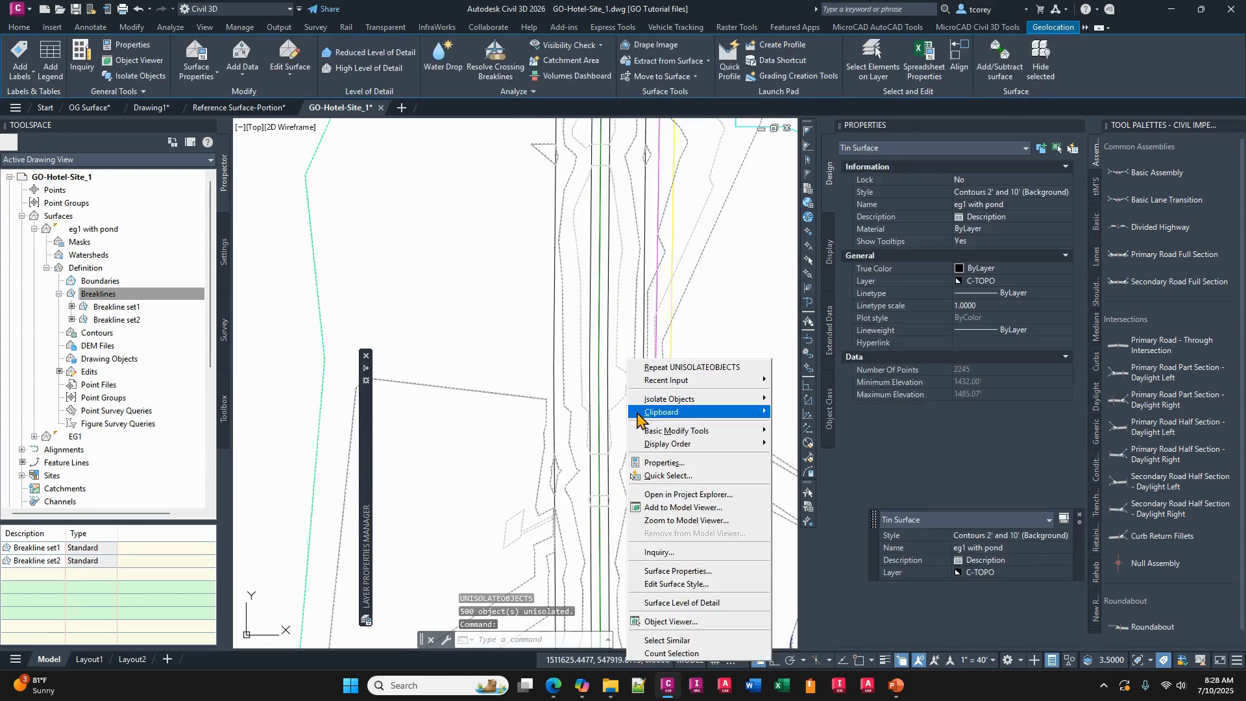
left_click(668, 621)
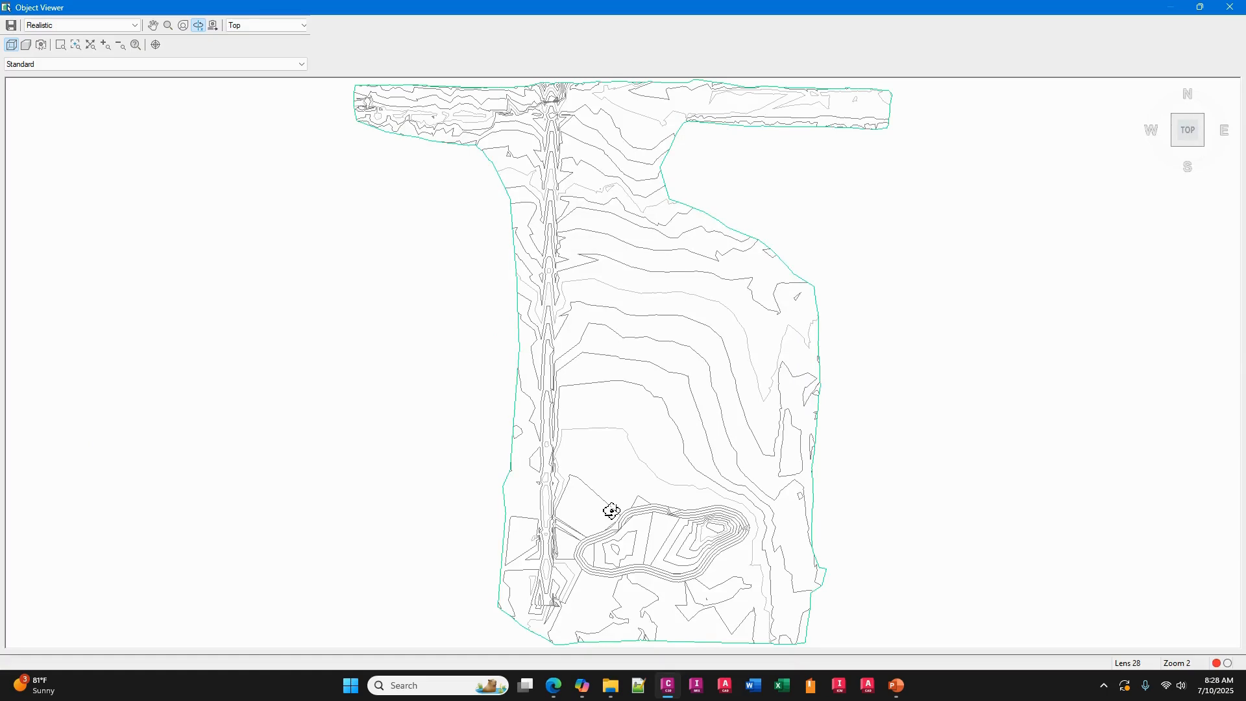
mouse_move(587, 514)
left_mouse_down()
mouse_move(601, 441)
mouse_move(681, 503)
mouse_move(692, 447)
mouse_move(553, 431)
left_mouse_up()
scroll(561, 430, "up", 5)
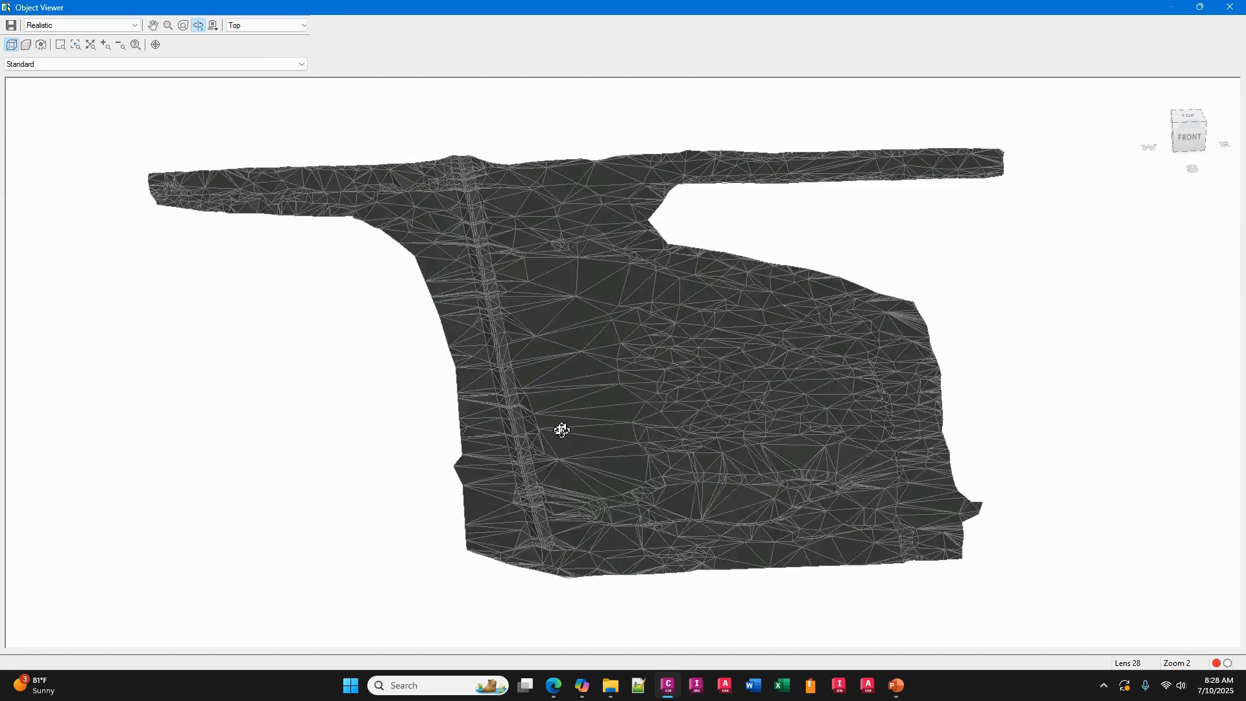
left_click_drag(541, 484, 714, 436)
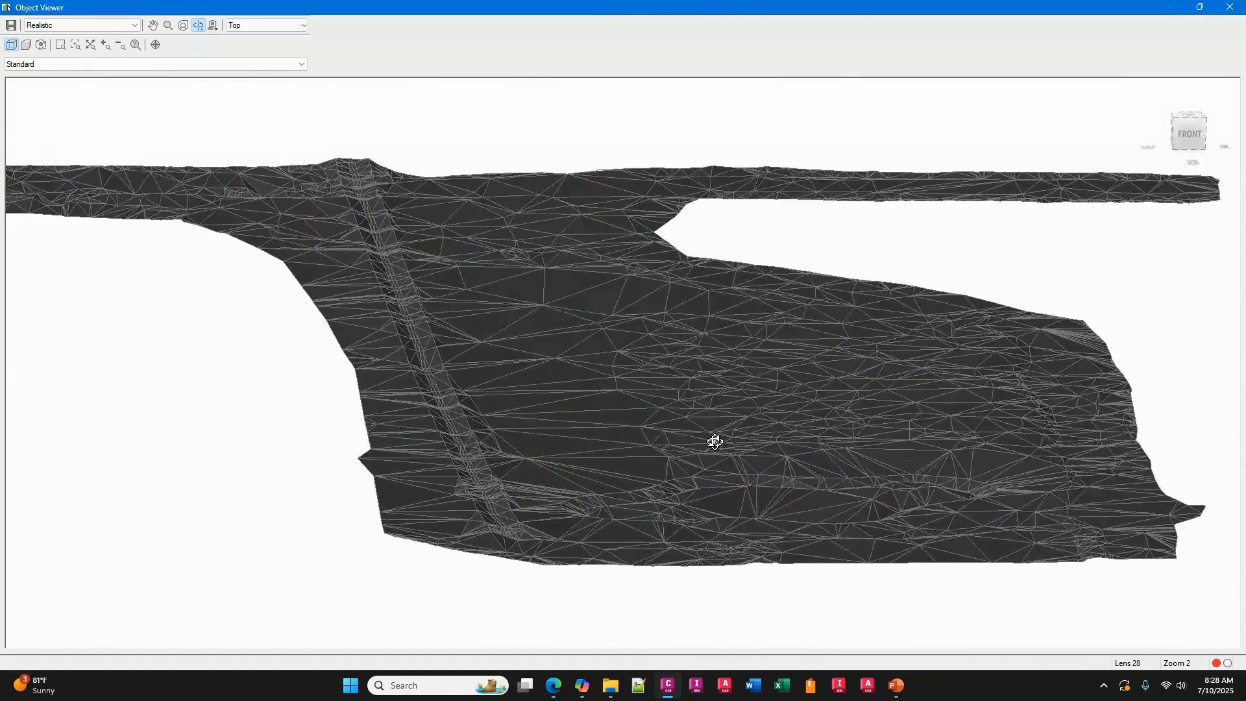
right_click(715, 443)
left_click(750, 450)
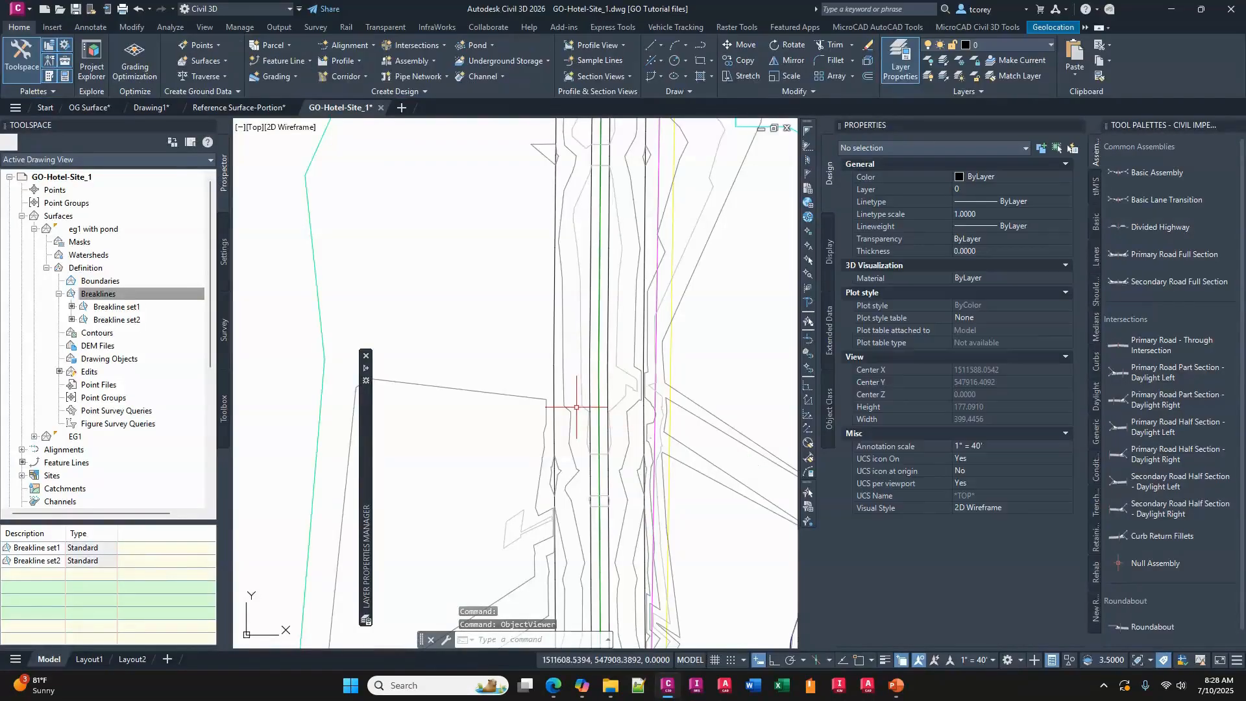
Add the eg1 with pond surface to the Model Viewer and orbit to a low oblique close-up of the channel cut.
left_click(586, 344)
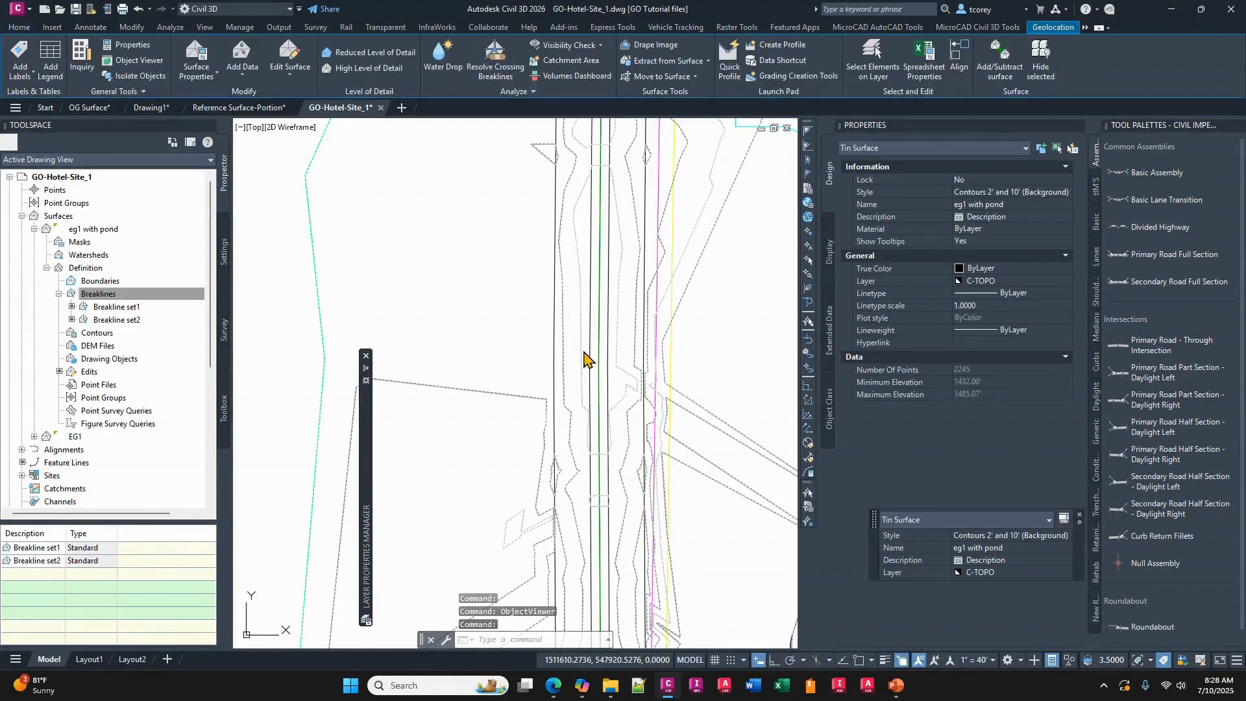
right_click(583, 349)
left_click(639, 495)
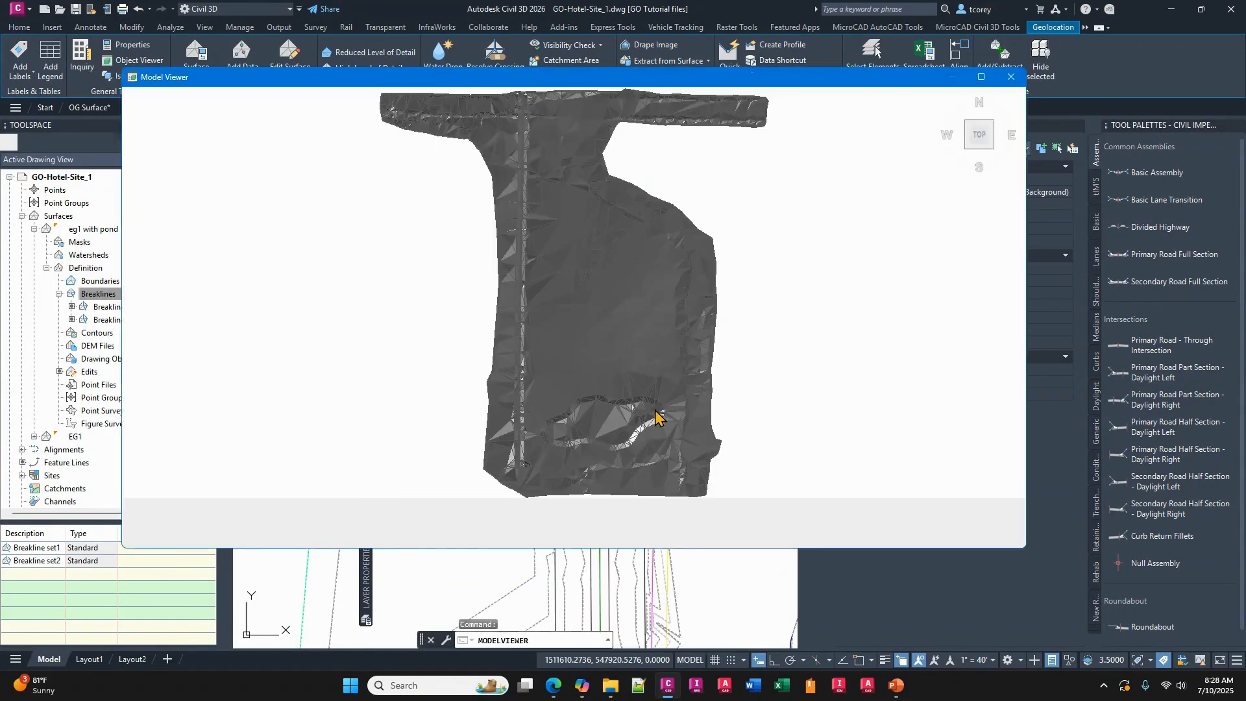
left_click_drag(598, 453, 596, 347)
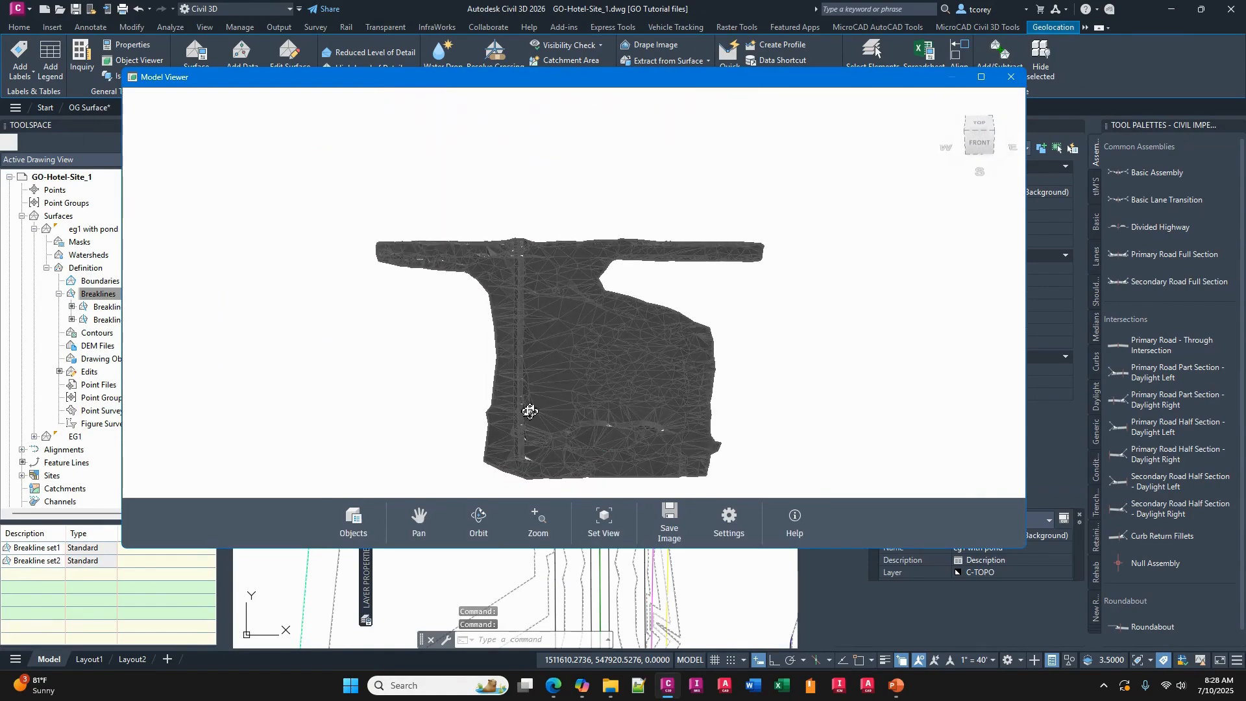
scroll(518, 423, "up", 5)
left_click_drag(634, 417, 679, 395)
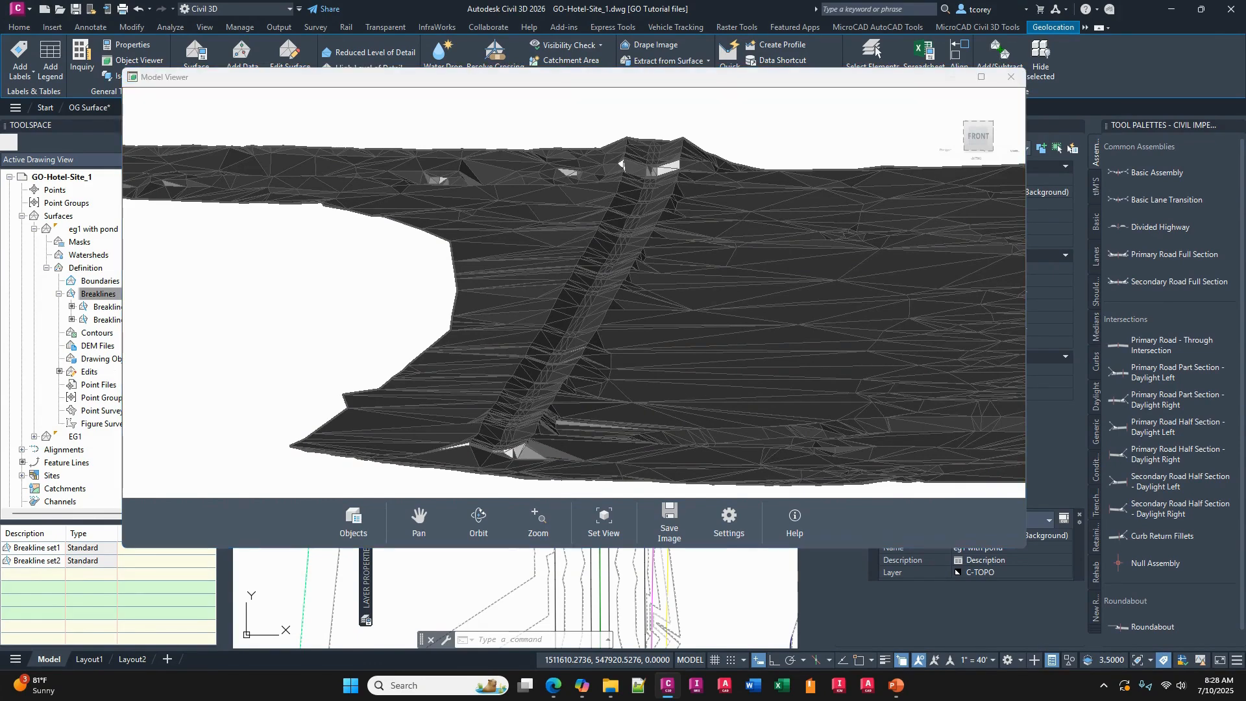
Switch to the What's New AutoCAD 2026.pptx presentation in PowerPoint and show slide 2 about Civil 3D 2026 speed improvements.
key("alt+Tab")
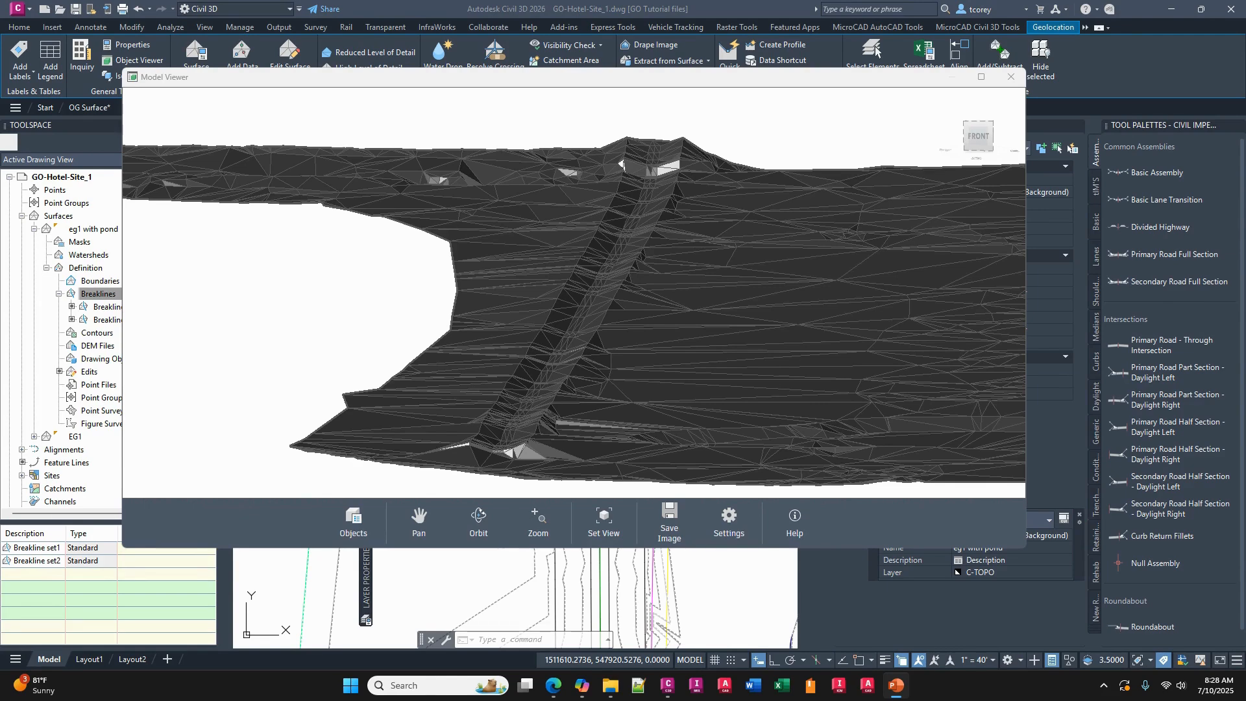
left_click_drag(1245, 81, 604, 59)
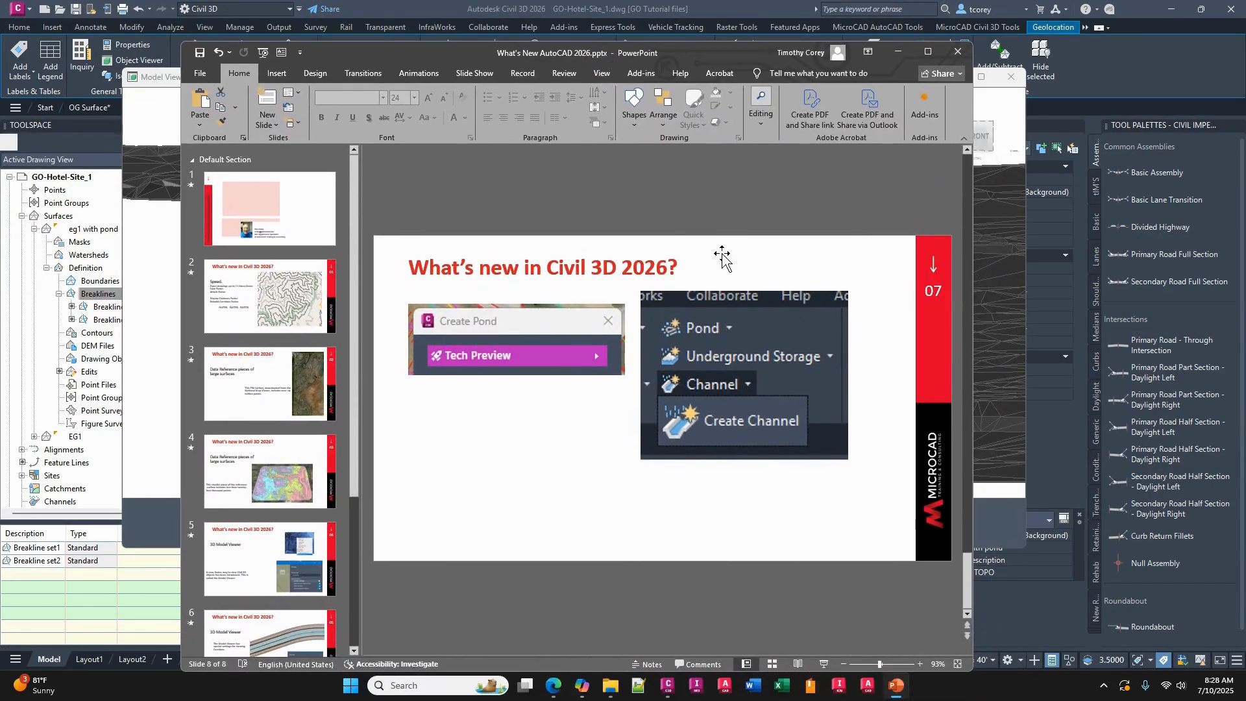
left_click(969, 174)
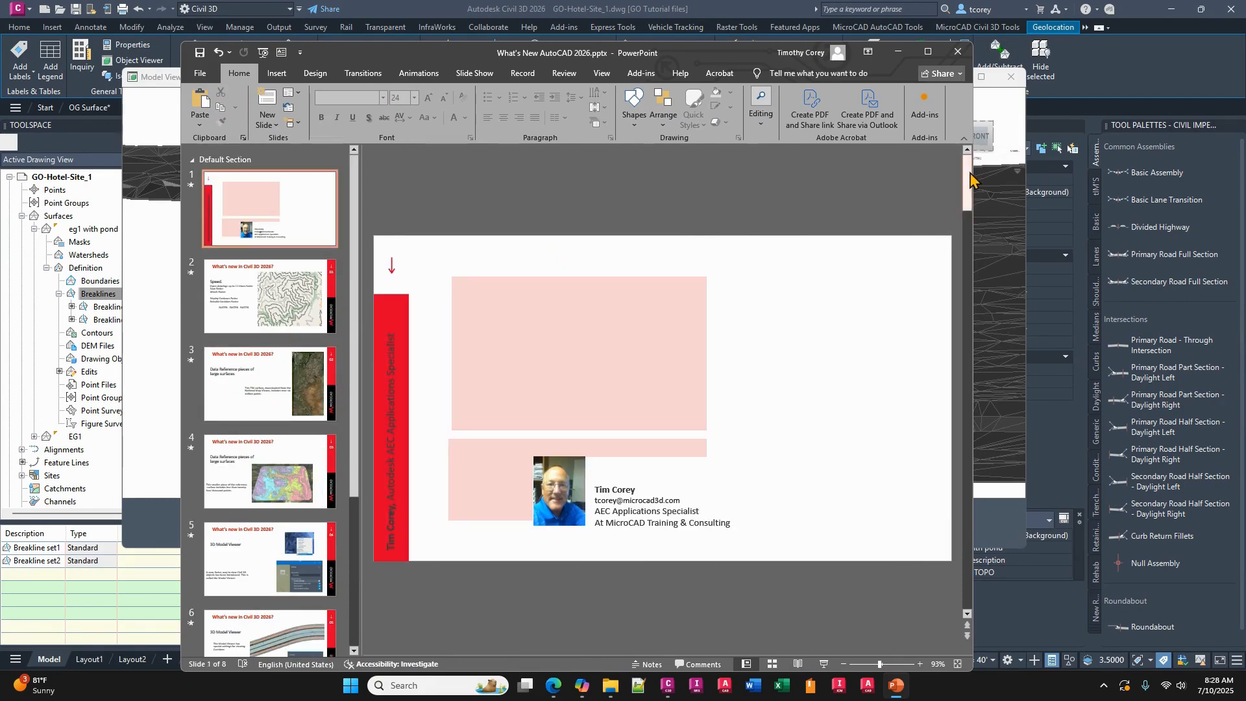
left_click_drag(970, 179, 967, 183)
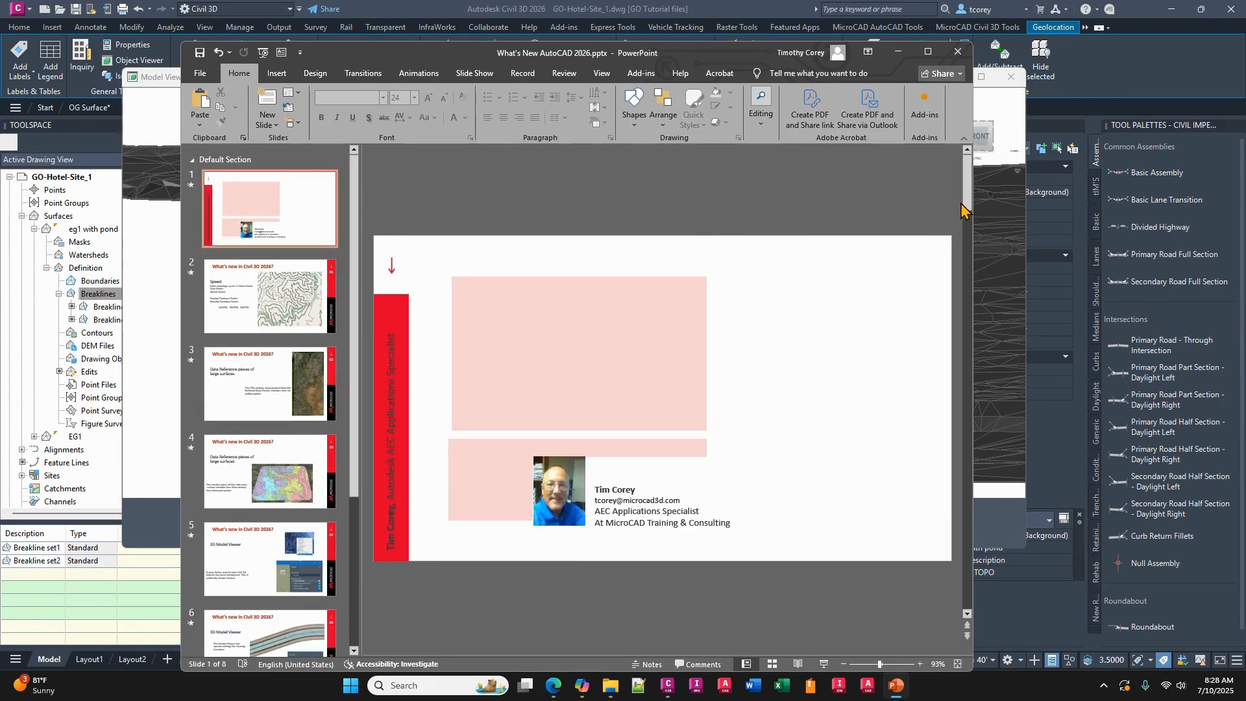
left_click(270, 286)
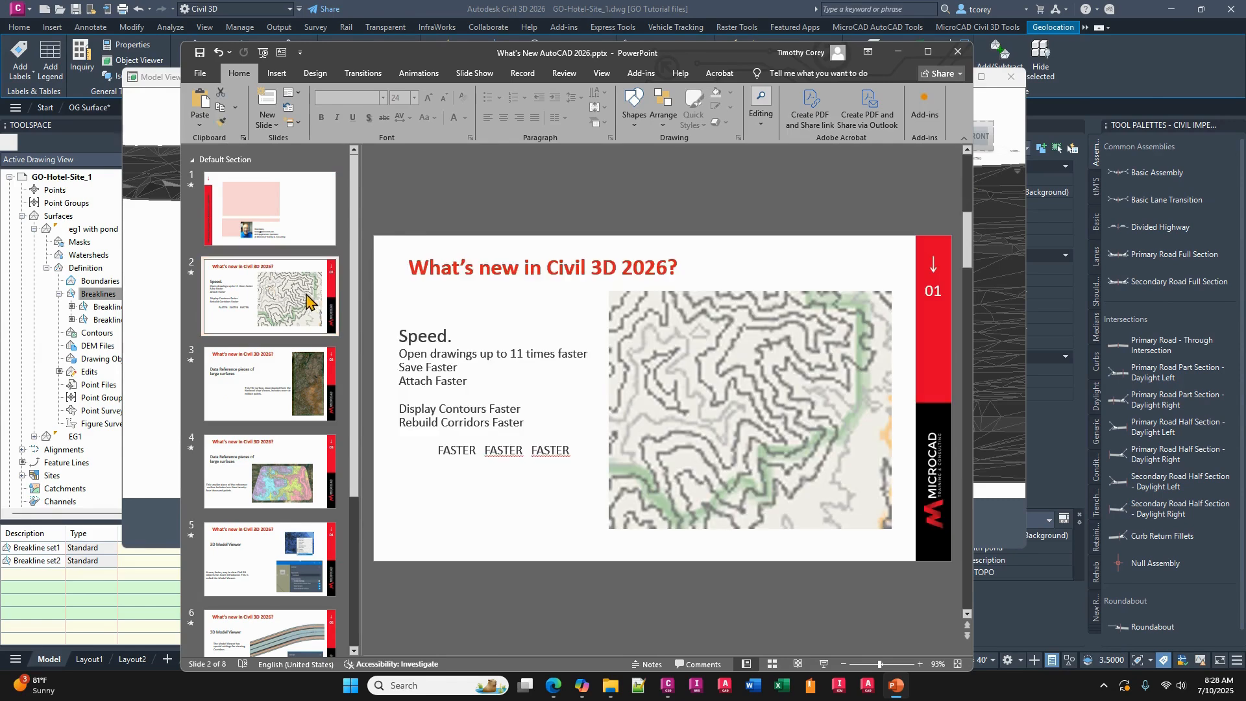